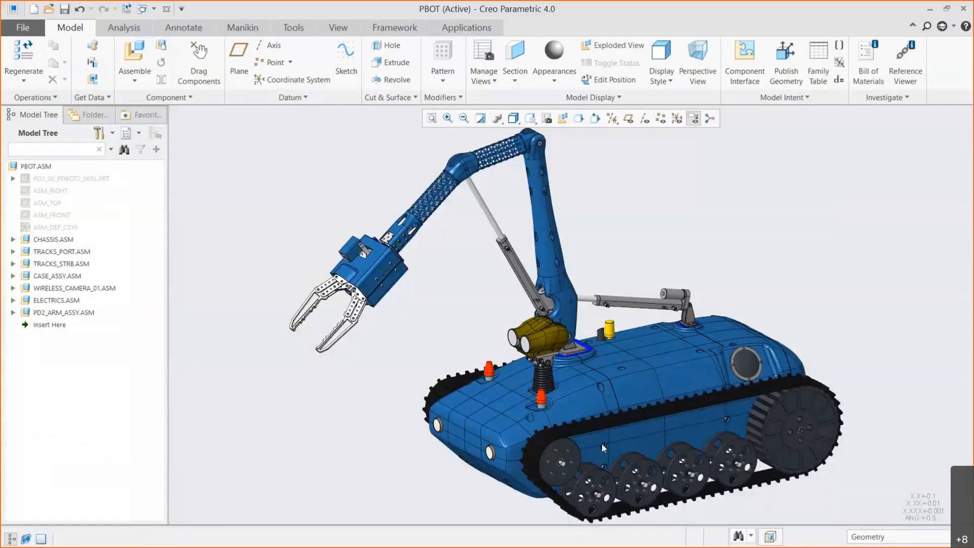
Open the WIRELESS_CAMERA_01 assembly and edit the definition of the BODY_SURFACE freestyle feature in SHELL_BODY_CONCEPT_DESIGN.PRT
left_click(90, 288)
left_click(112, 237)
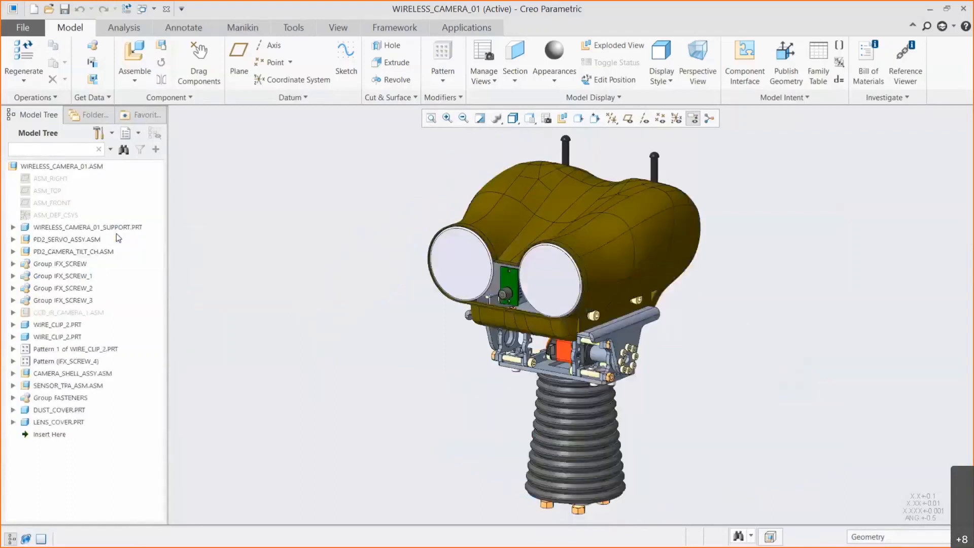
left_click(500, 221)
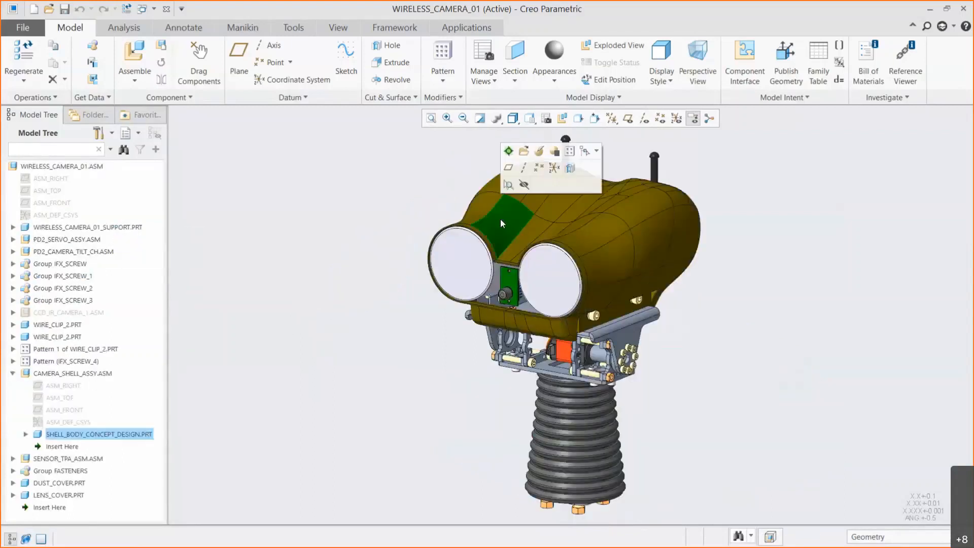
left_click(25, 434)
left_click_drag(163, 315, 147, 430)
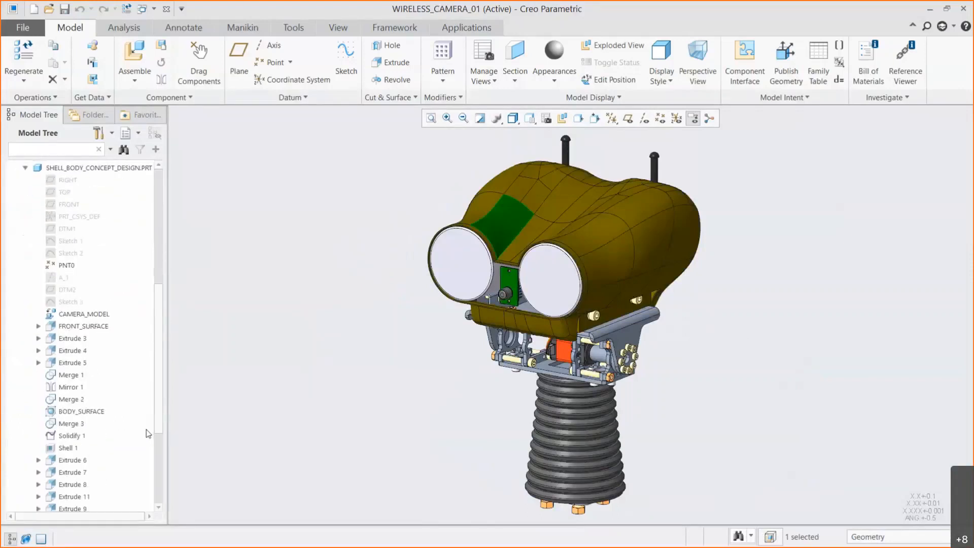
left_click(81, 411)
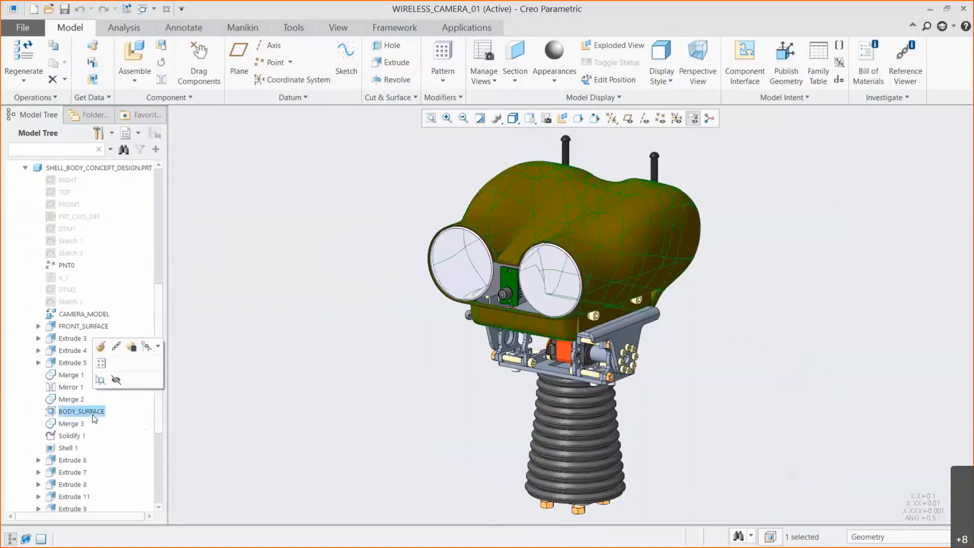
left_click(101, 346)
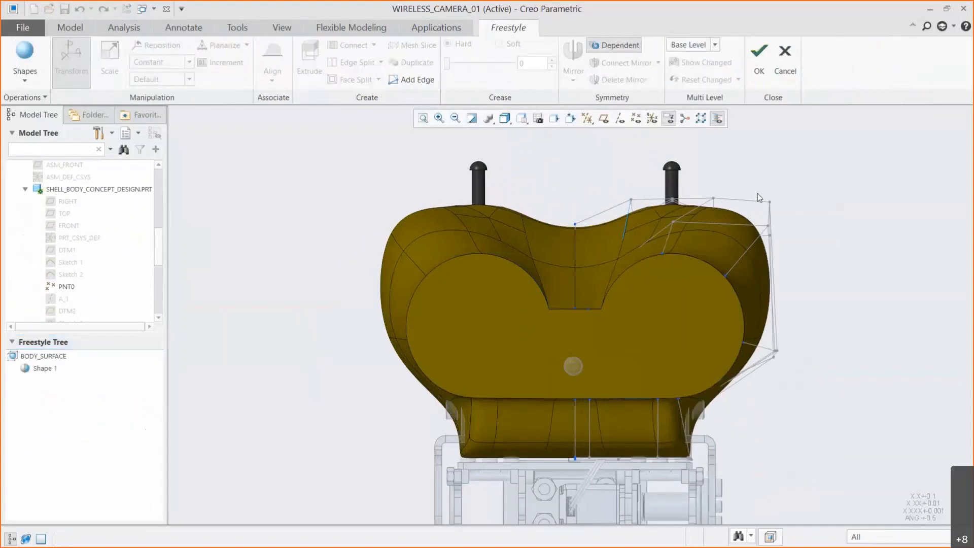
Bulge the freestyle body by moving its side mesh vertices outward and down, and its rear outer corner vertices outward and backward
left_click_drag(757, 194, 820, 399)
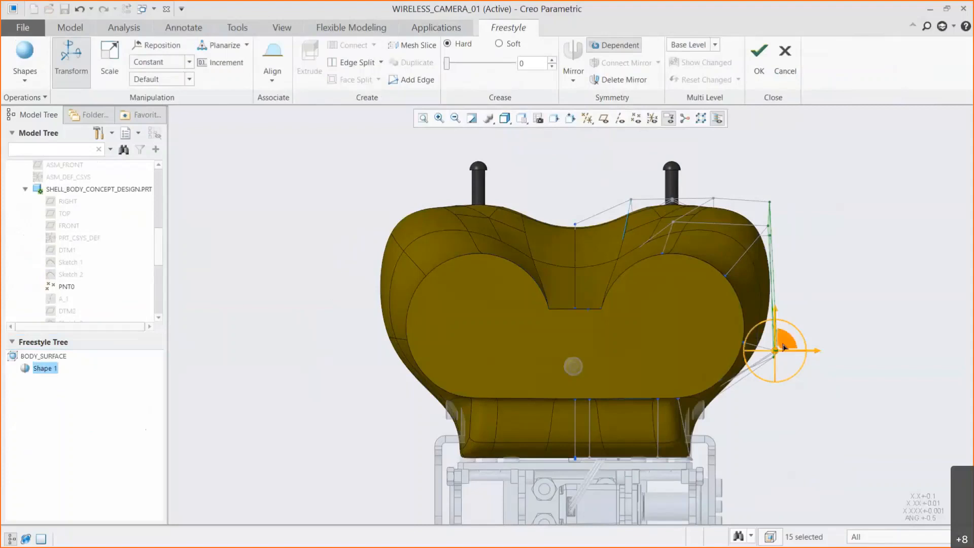
left_click_drag(784, 347, 791, 358)
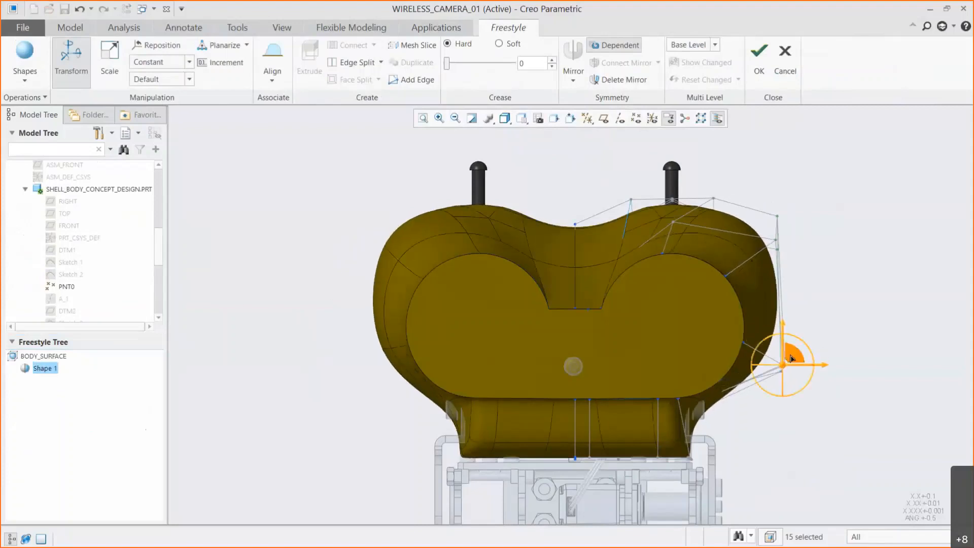
key("v")
key("t")
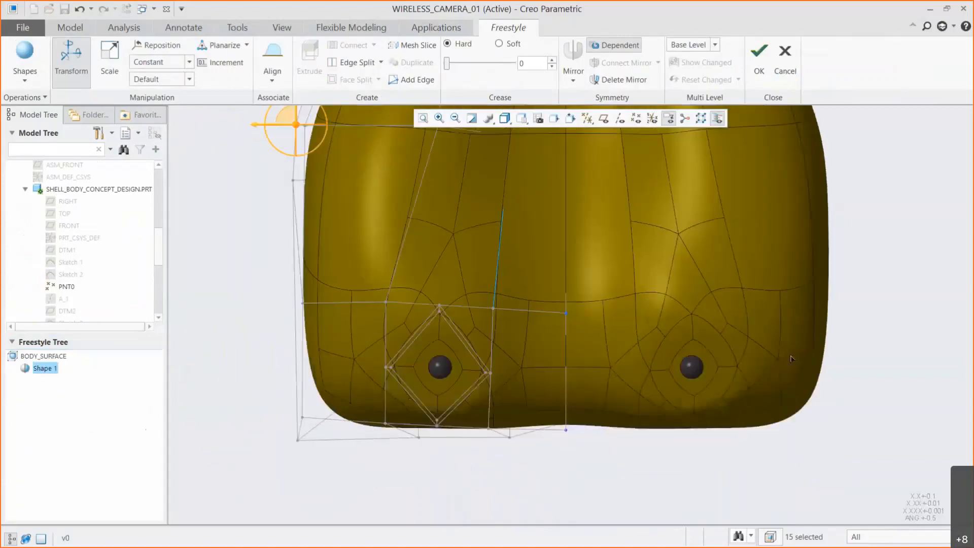
left_click_drag(274, 399, 277, 464)
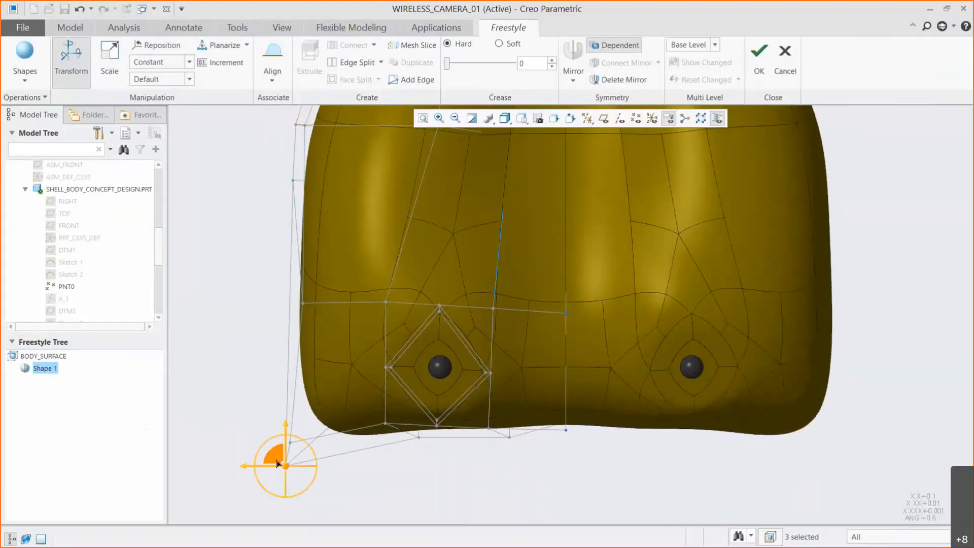
Remove the hard crease from the control mesh edge in the valley on top of the housing and accept the freestyle feature
key("ctrl+d")
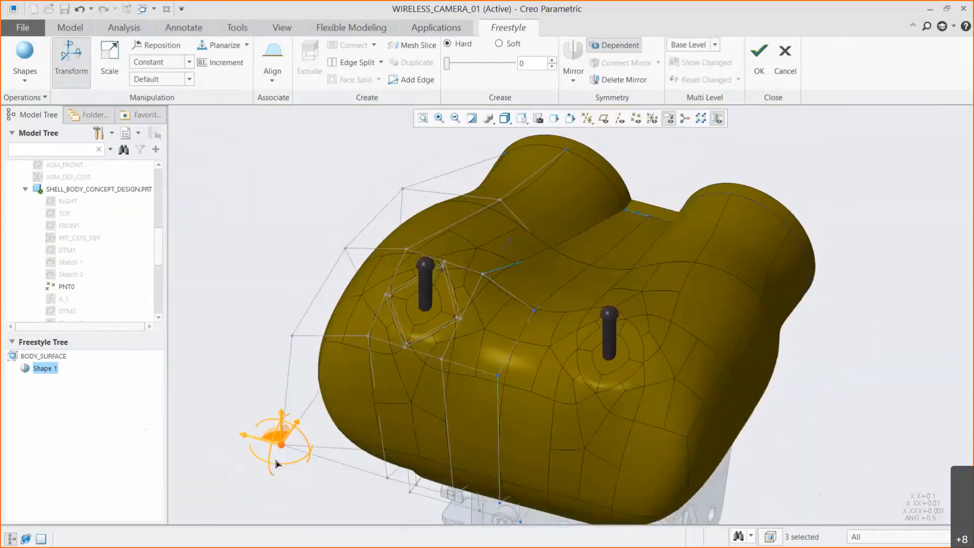
left_click(586, 236)
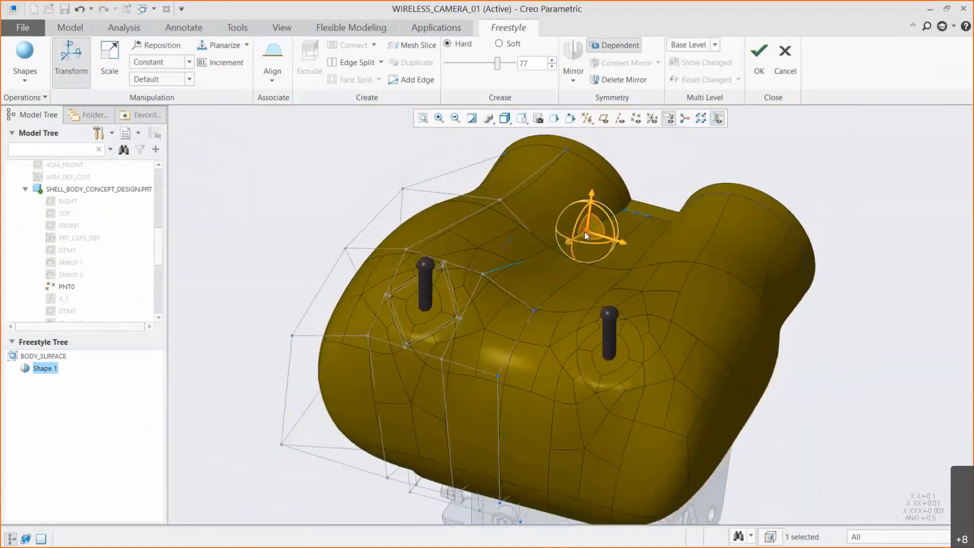
left_click(495, 270)
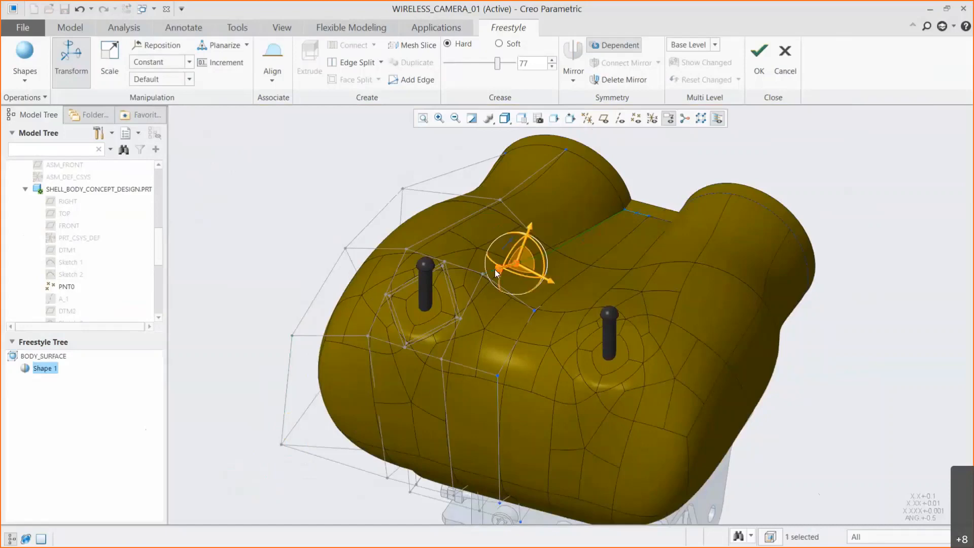
left_click(446, 65)
left_click(751, 73)
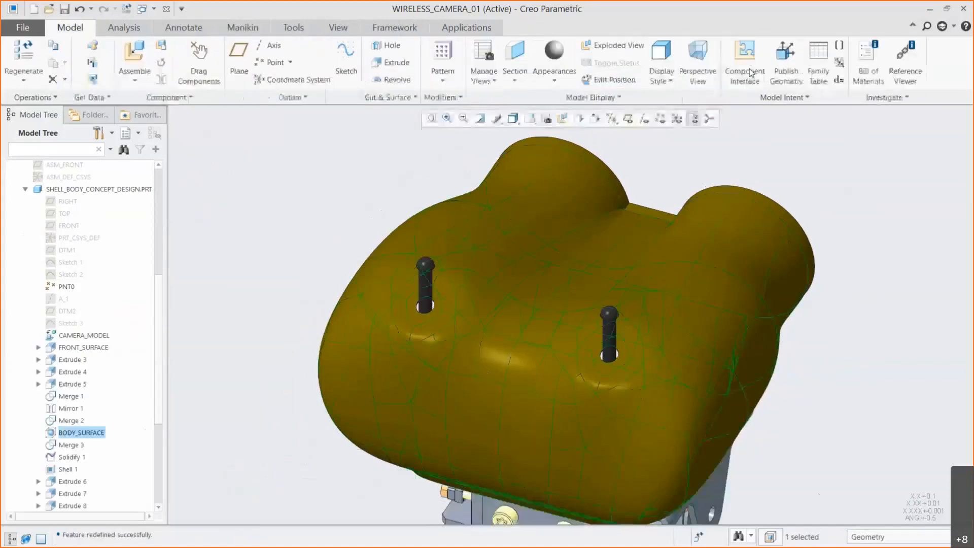
left_click(762, 140)
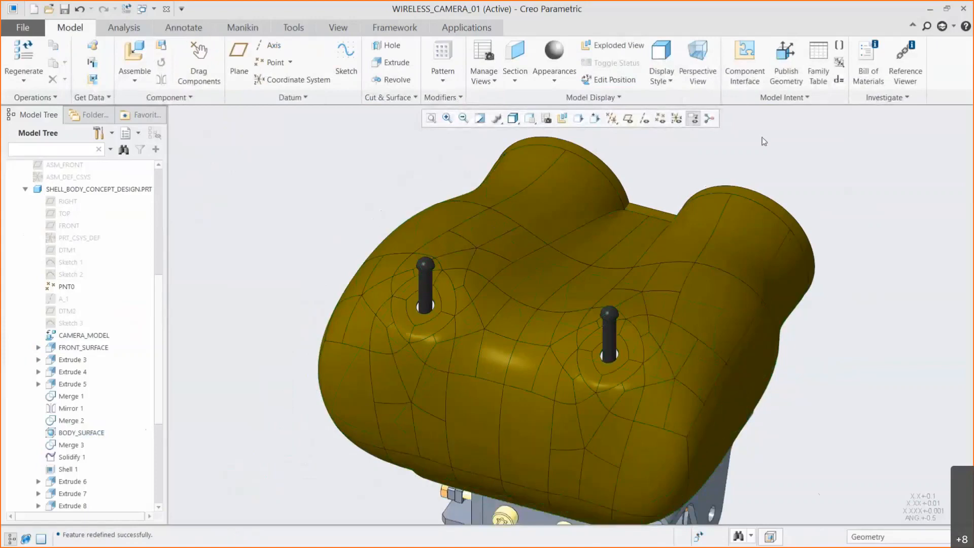
key("ctrl+d")
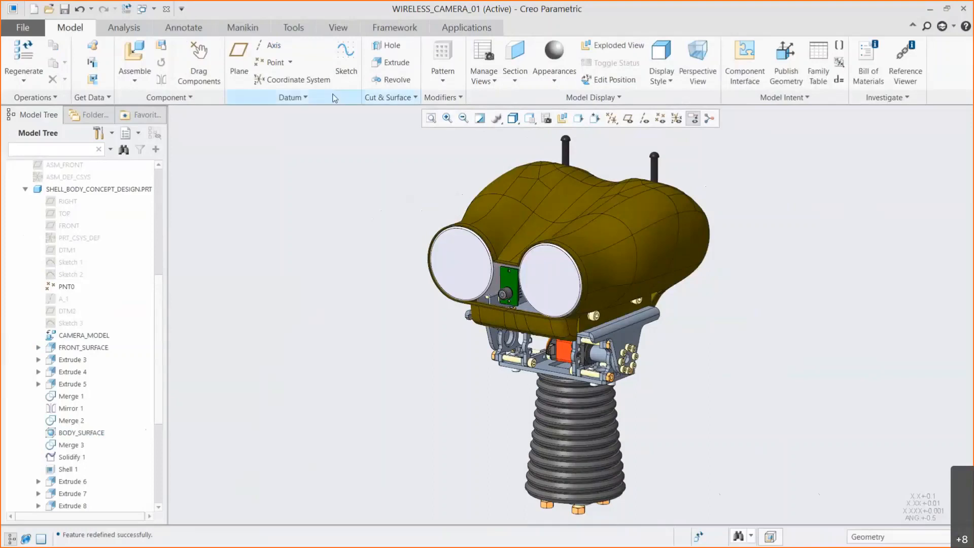
Start a new Design Exploration session named New_Camera_Housing
left_click(23, 28)
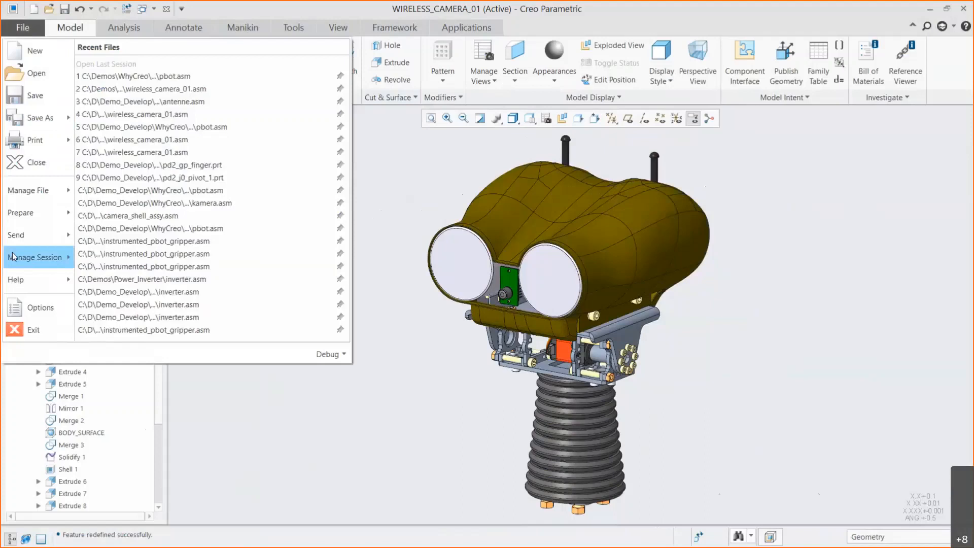
mouse_move(13, 257)
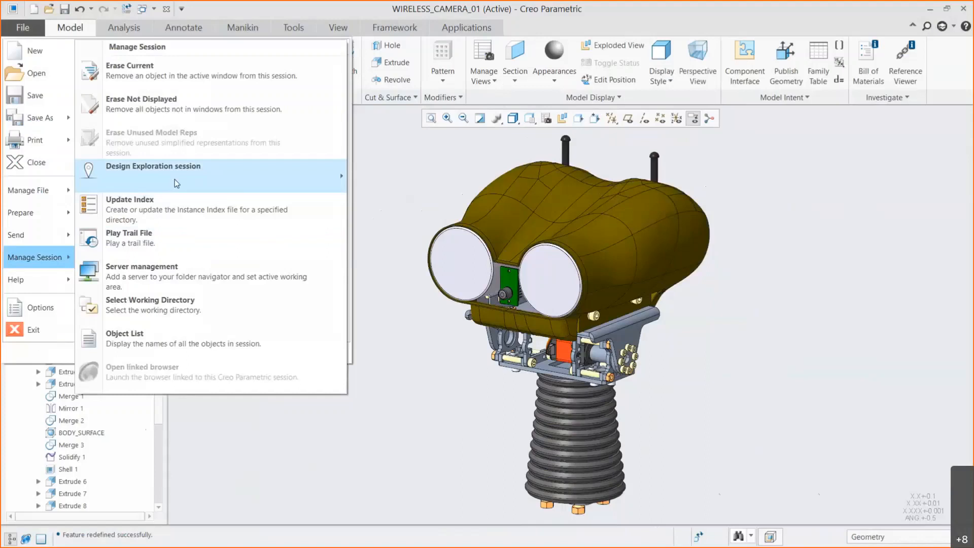
mouse_move(266, 167)
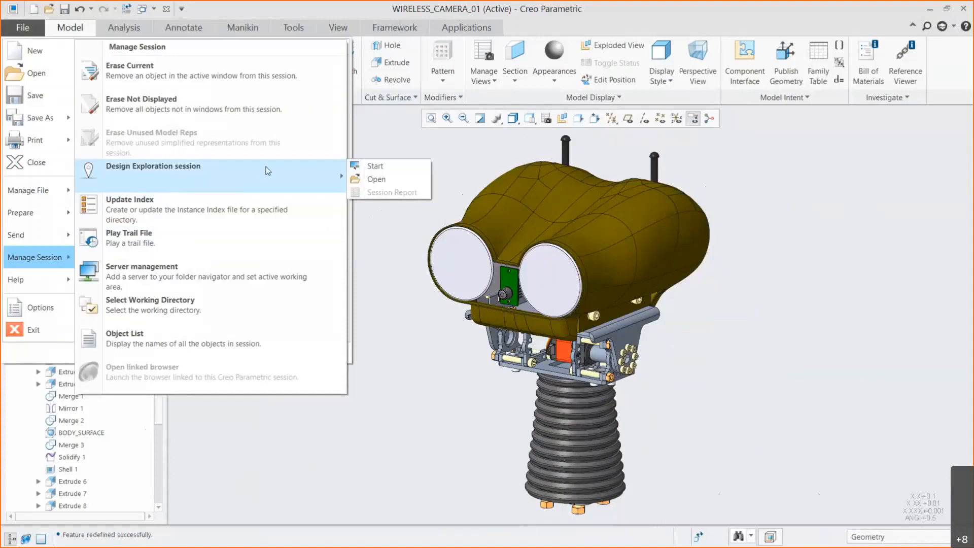
left_click(370, 167)
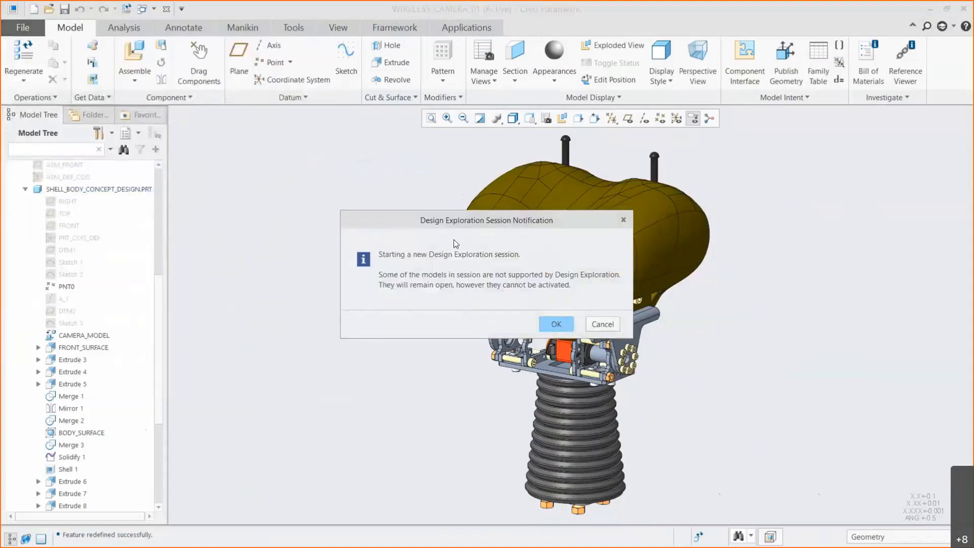
left_click(555, 324)
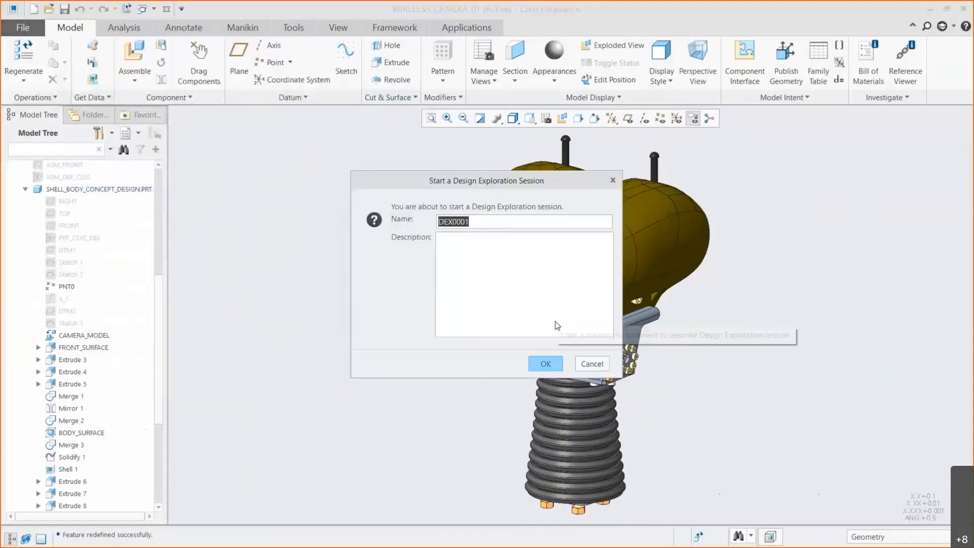
type("New_Camera_Housing")
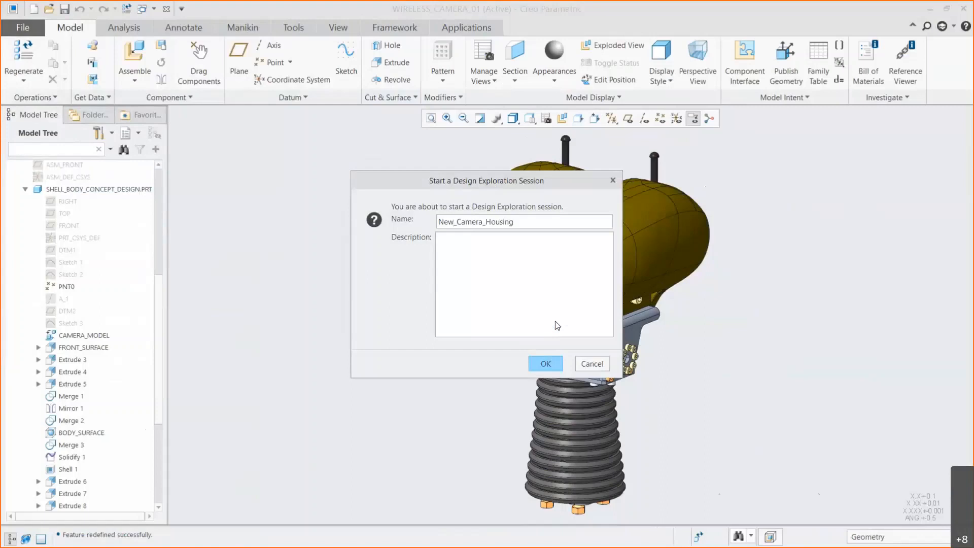
left_click(545, 363)
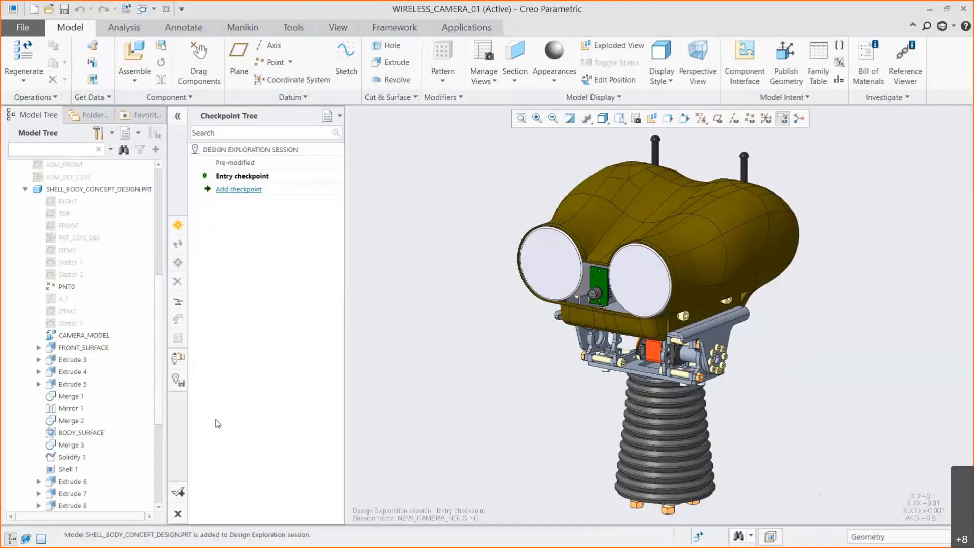
Redefine the BODY_SURFACE freestyle feature and lower the short mesh edge beside the near antenna
left_click(89, 433)
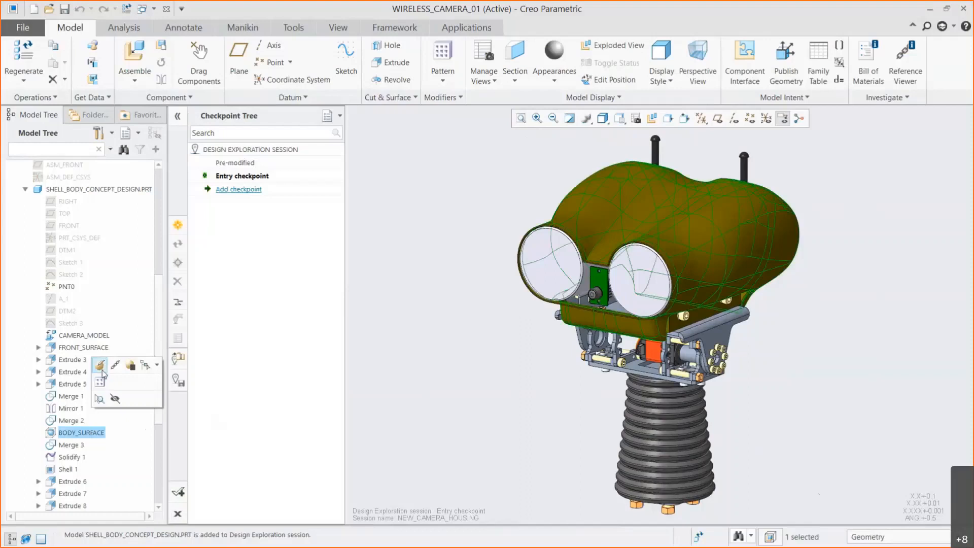
left_click(101, 367)
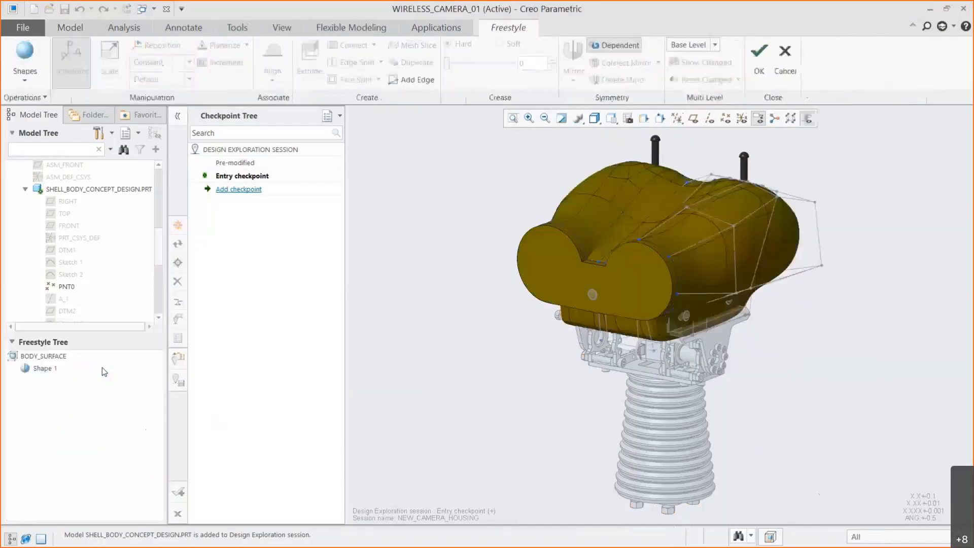
key("v")
key("0")
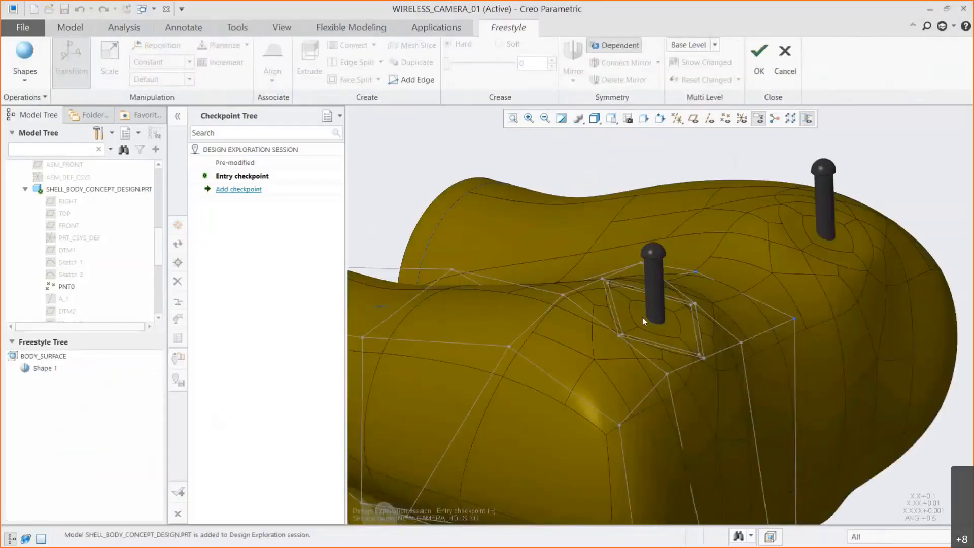
scroll(642, 317, "up", 5)
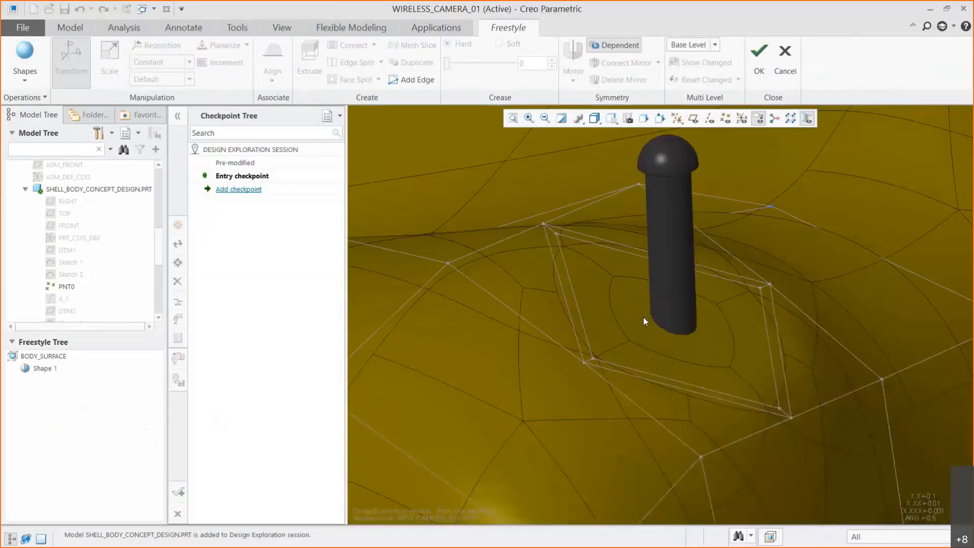
left_click(551, 231)
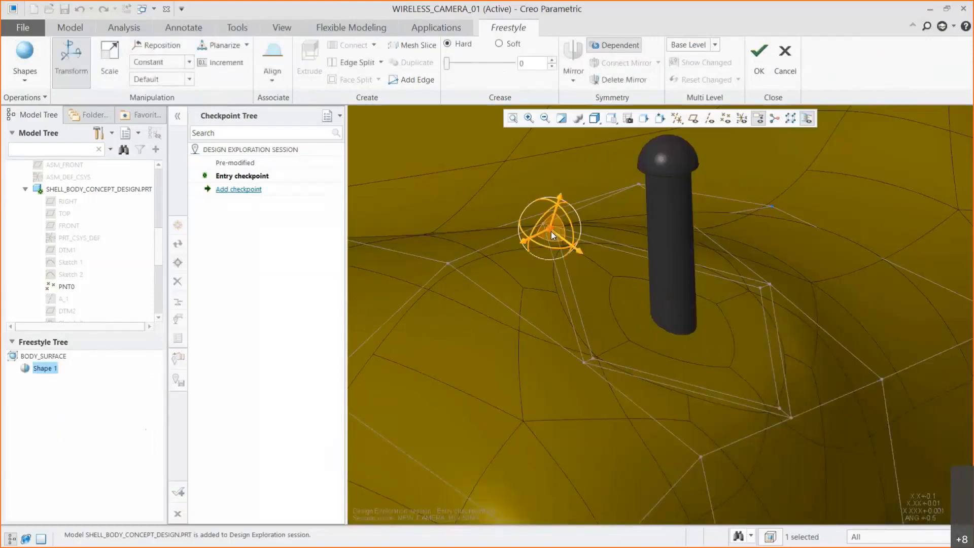
left_click_drag(558, 227, 548, 277)
Pull up the mesh face around the antenna base to form a raised boss and accept the freestyle feature
left_click(634, 328)
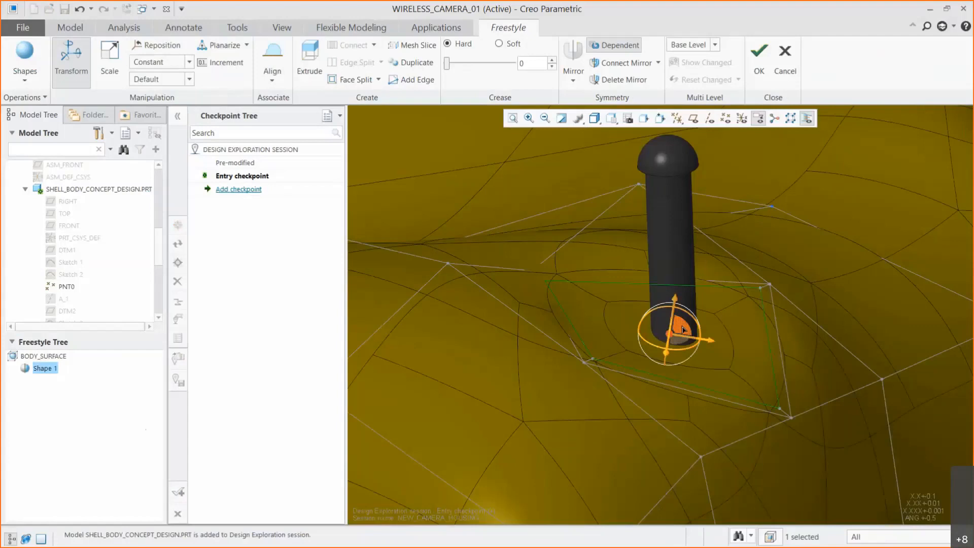
left_click_drag(683, 329, 699, 277)
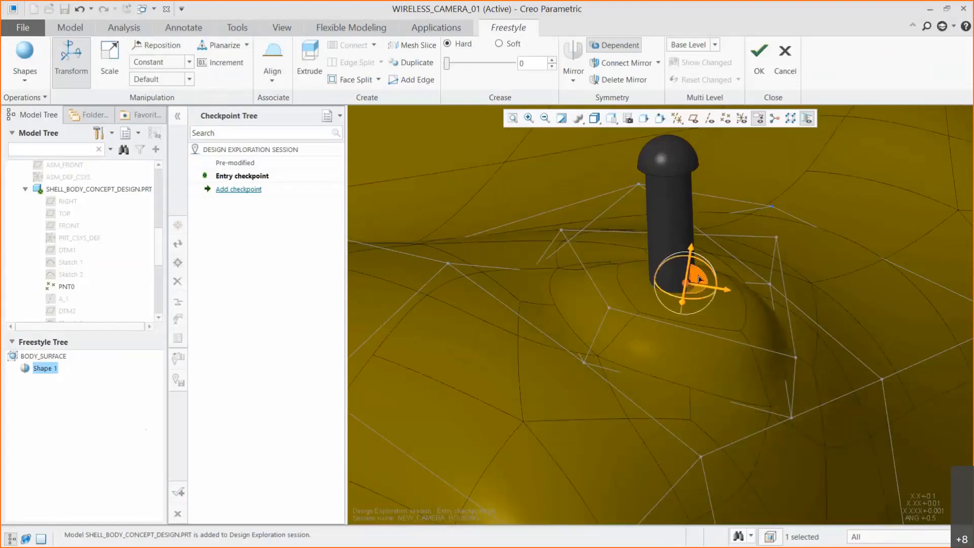
scroll(700, 276, "down", 5)
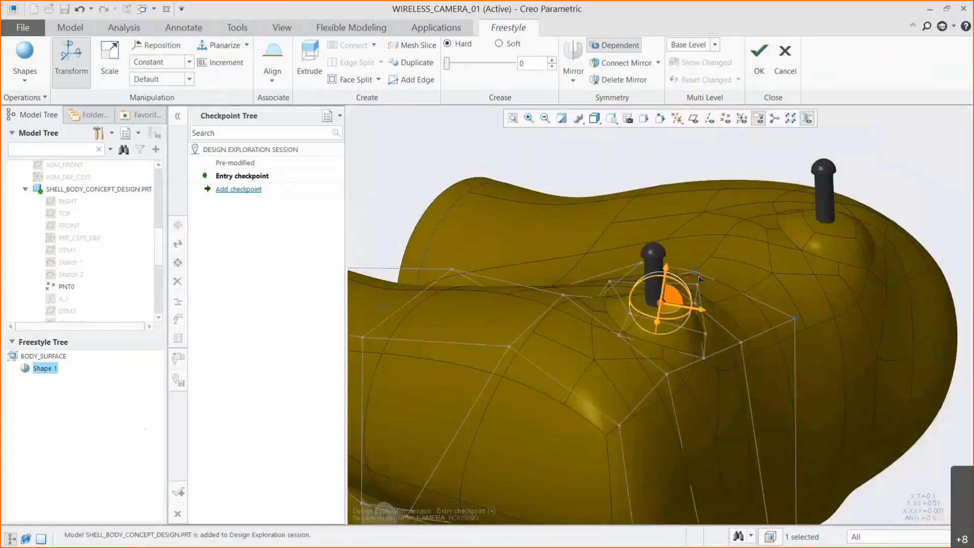
left_click(756, 72)
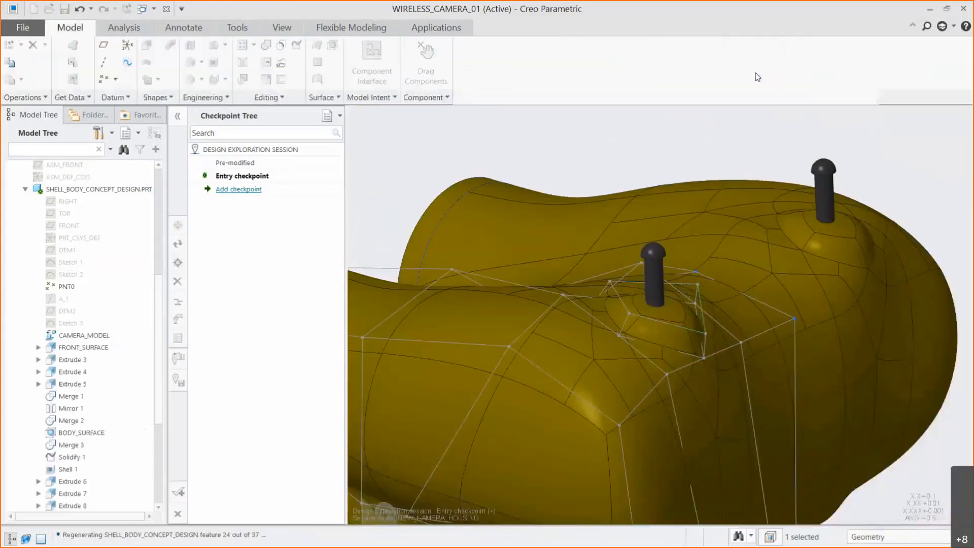
left_click(843, 147)
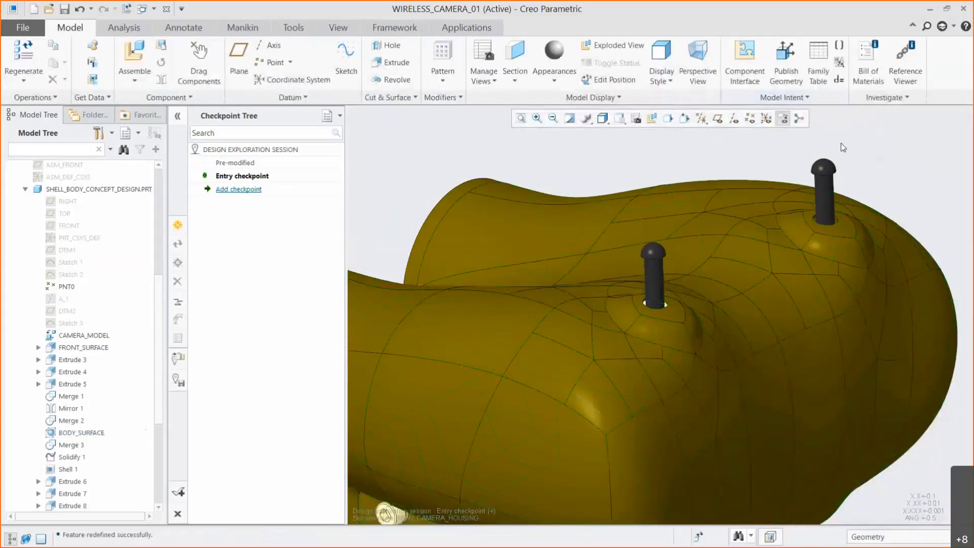
key("ctrl+d")
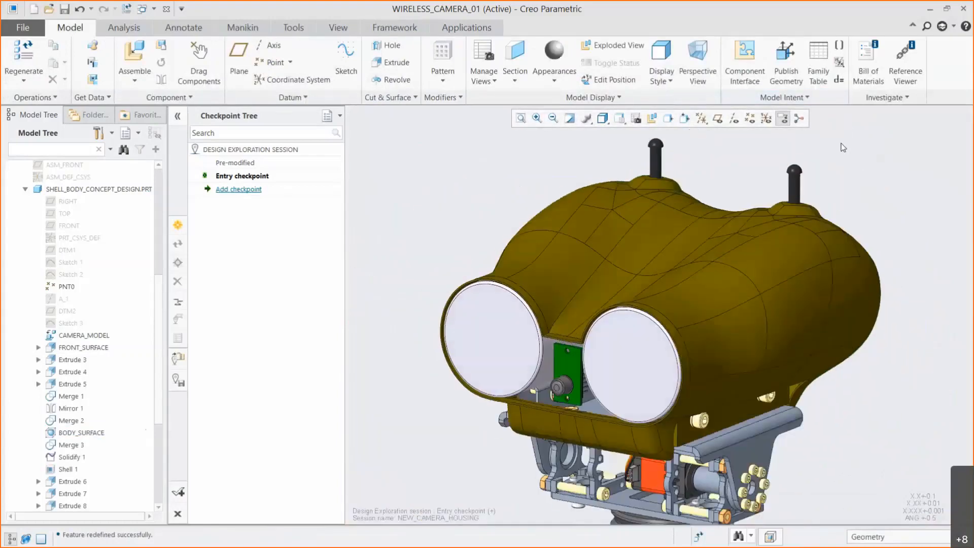
Edit the housing's plastic-injected-yellow model appearance and set its color to a rust orange, about R 172.1, G 112.7, B 44.8
left_click(561, 83)
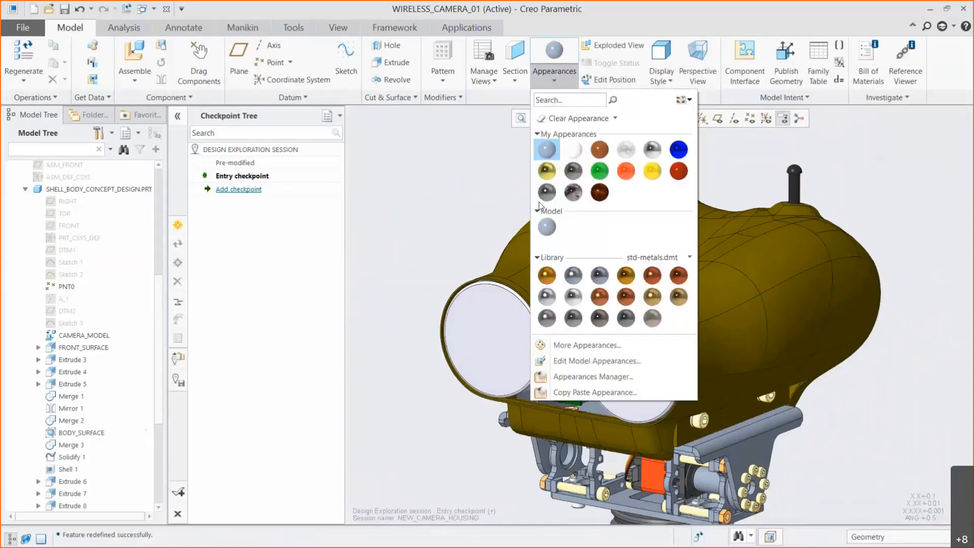
left_click(560, 360)
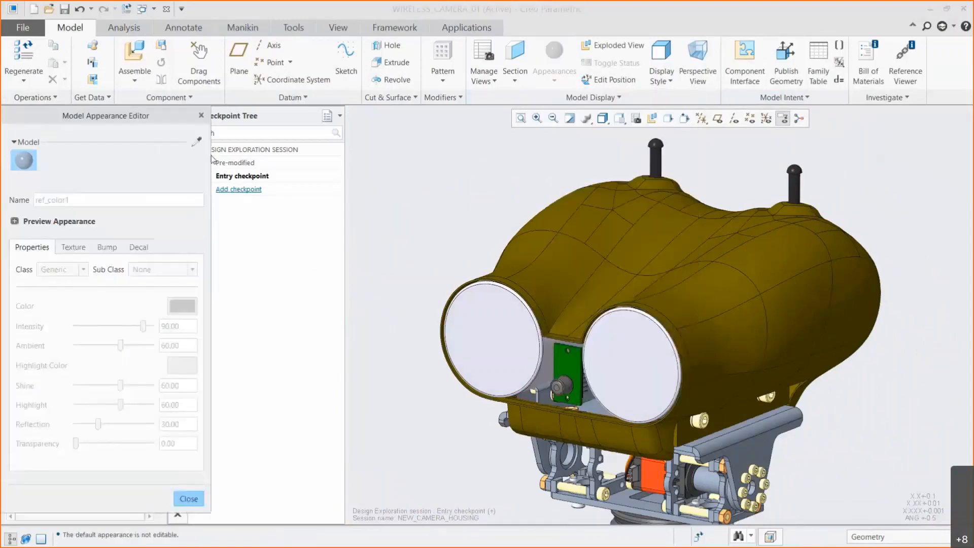
left_click(198, 143)
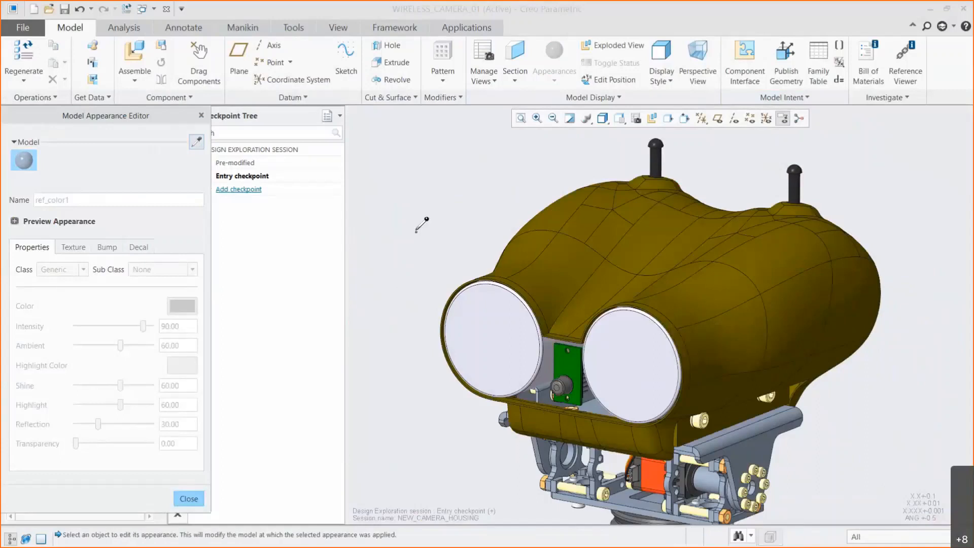
left_click(553, 265)
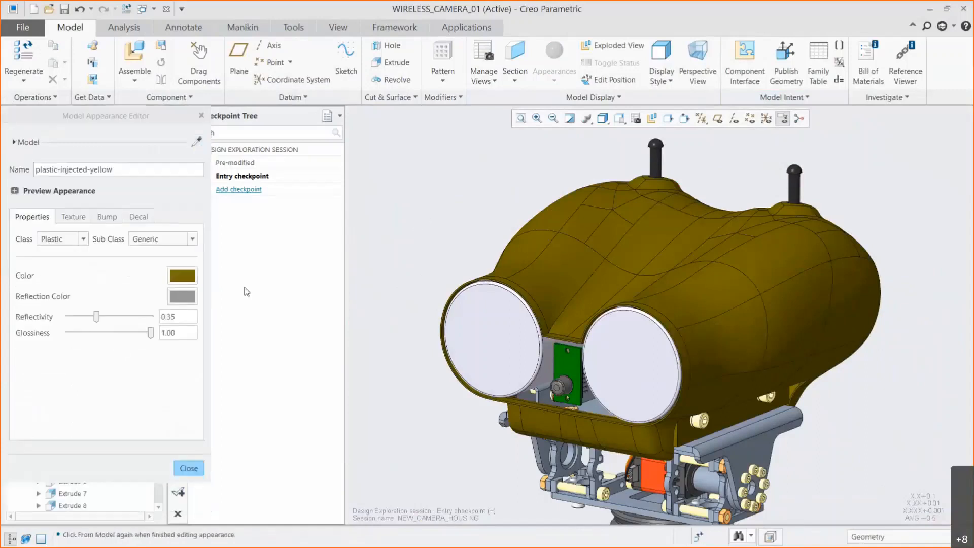
left_click(185, 277)
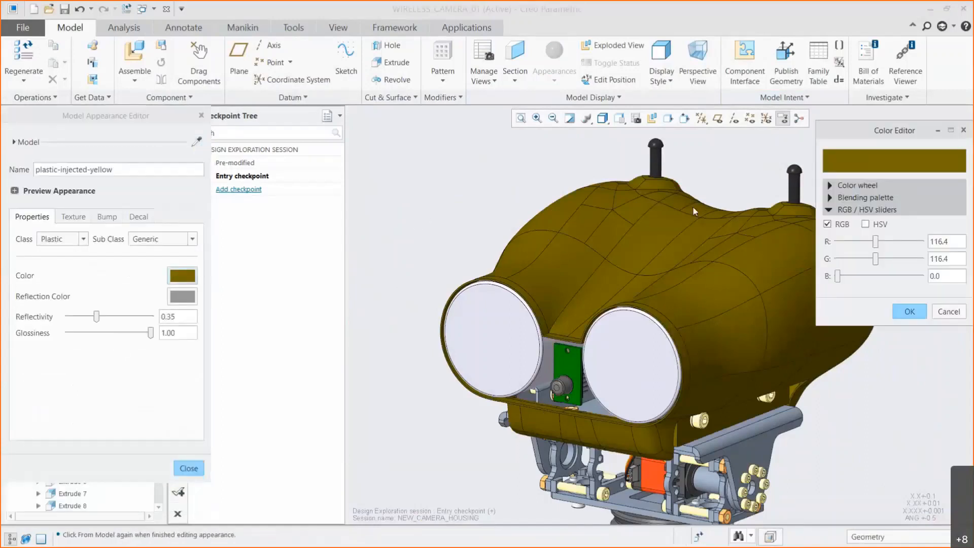
left_click(830, 186)
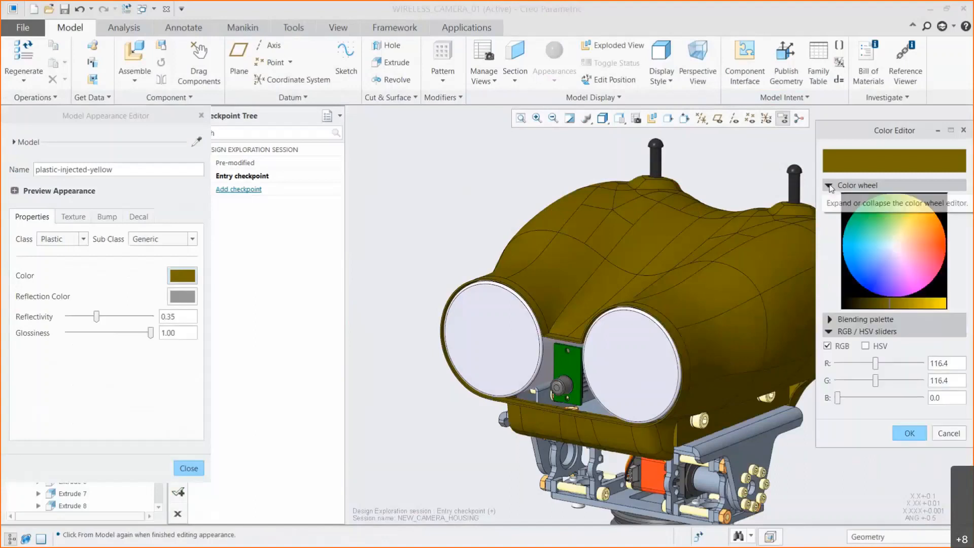
left_click(926, 225)
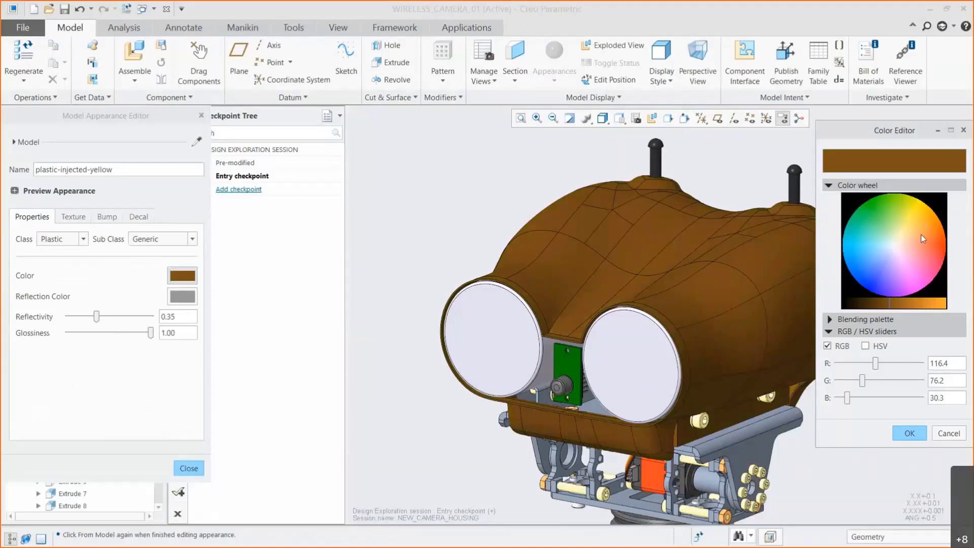
left_click(906, 303)
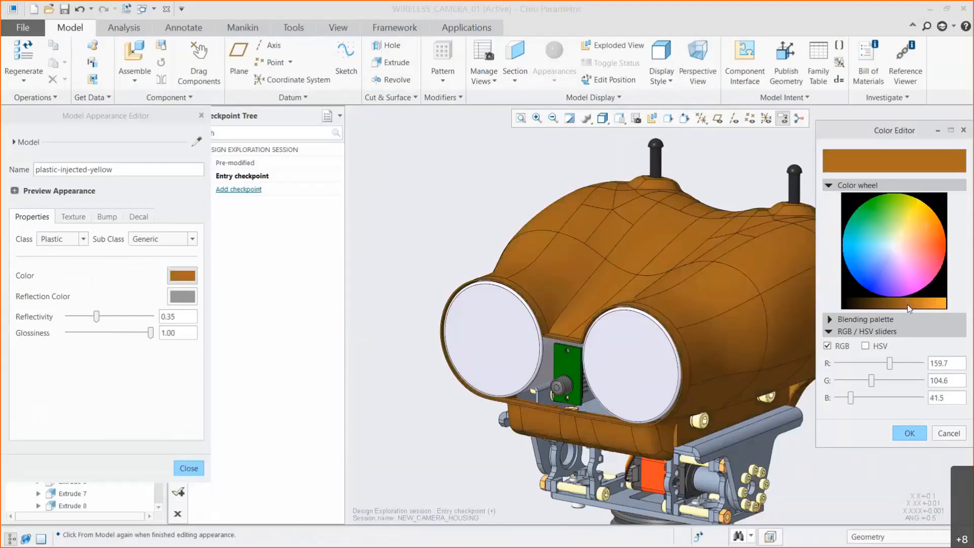
left_click_drag(908, 305, 914, 307)
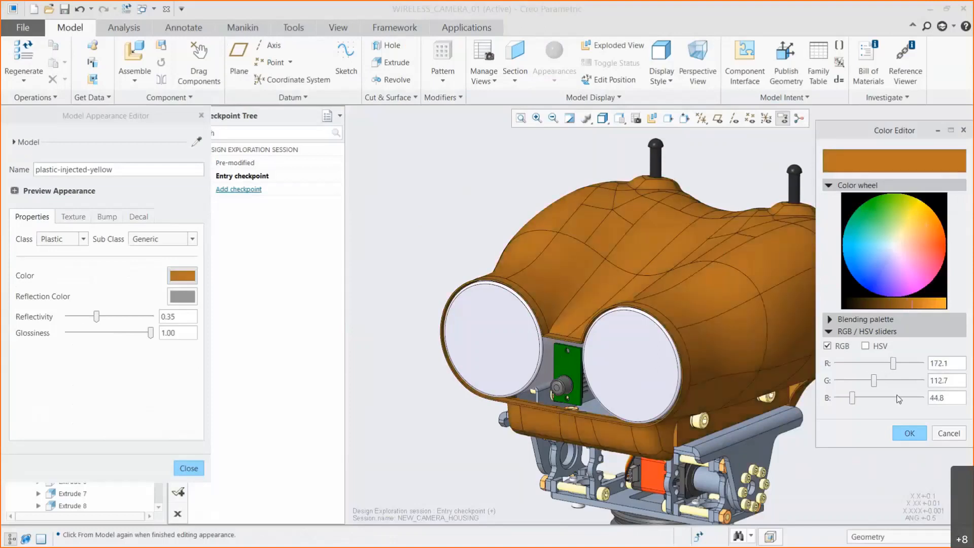
left_click(902, 432)
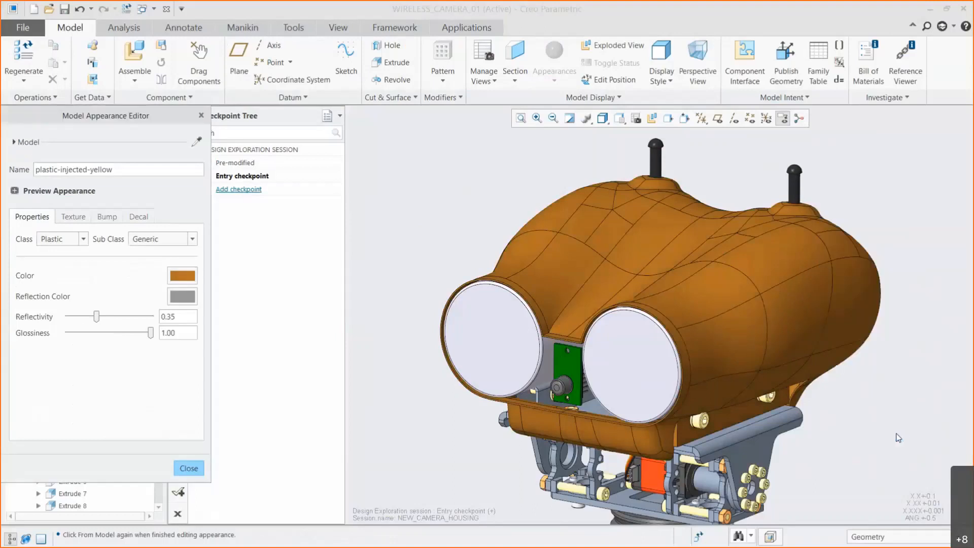
left_click(188, 468)
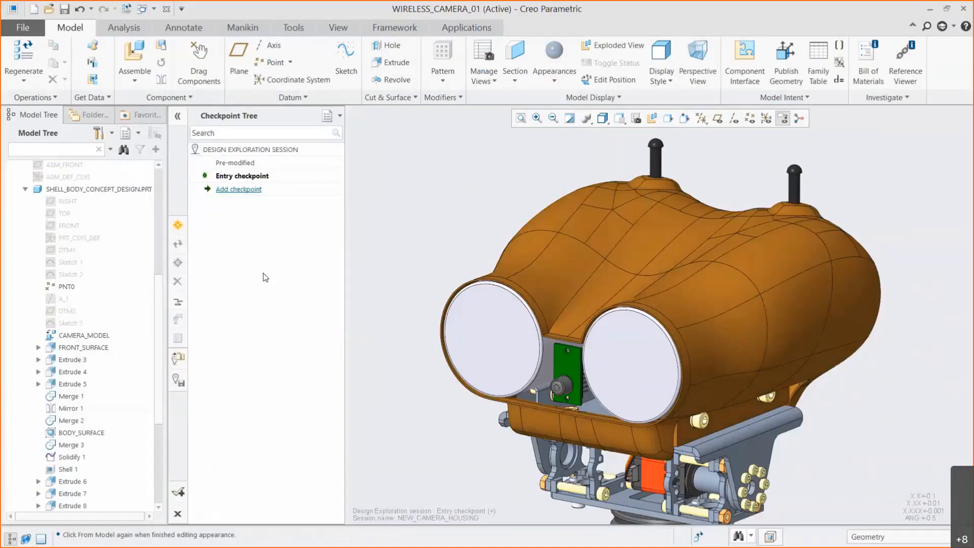
Add a checkpoint named Bumps_rust to the design exploration session
double_click(256, 190)
type("B")
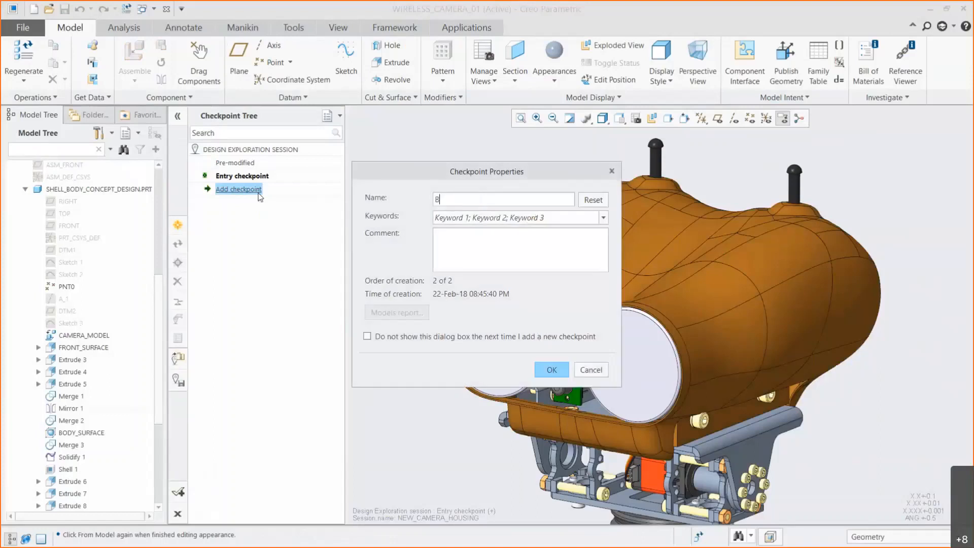
type("umps_rust")
left_click(543, 369)
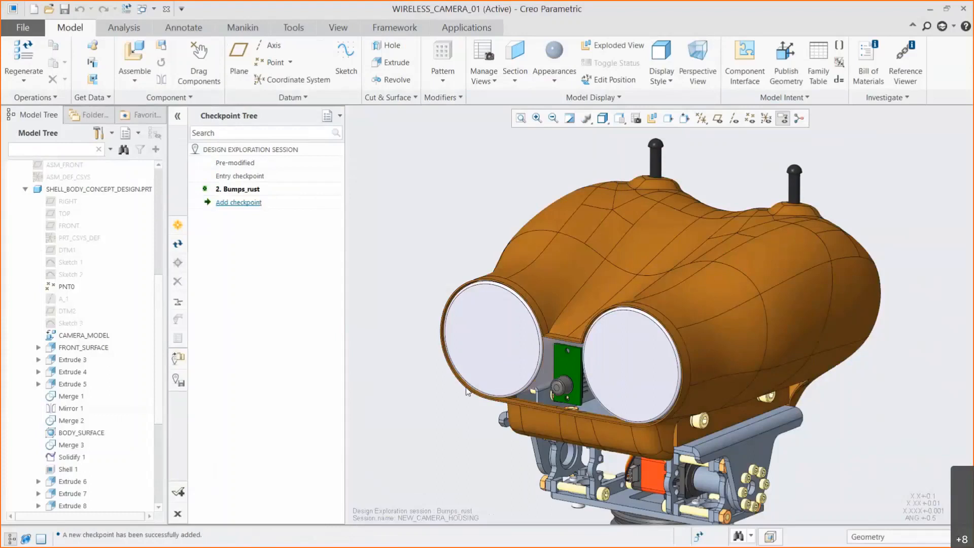
Expand LENS_COVER.PRT in the assembly structure and activate the part for editing
scroll(157, 419, "down", 5)
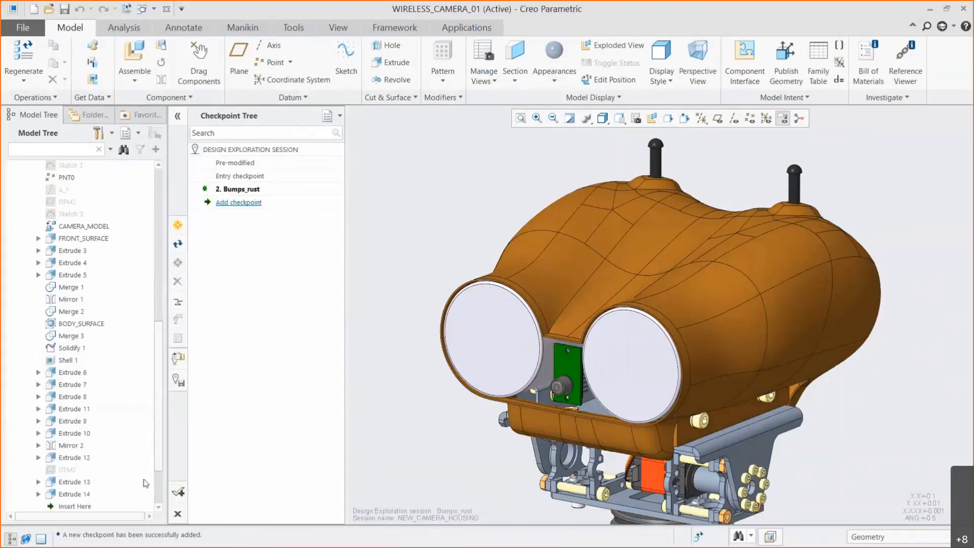
left_click(13, 494)
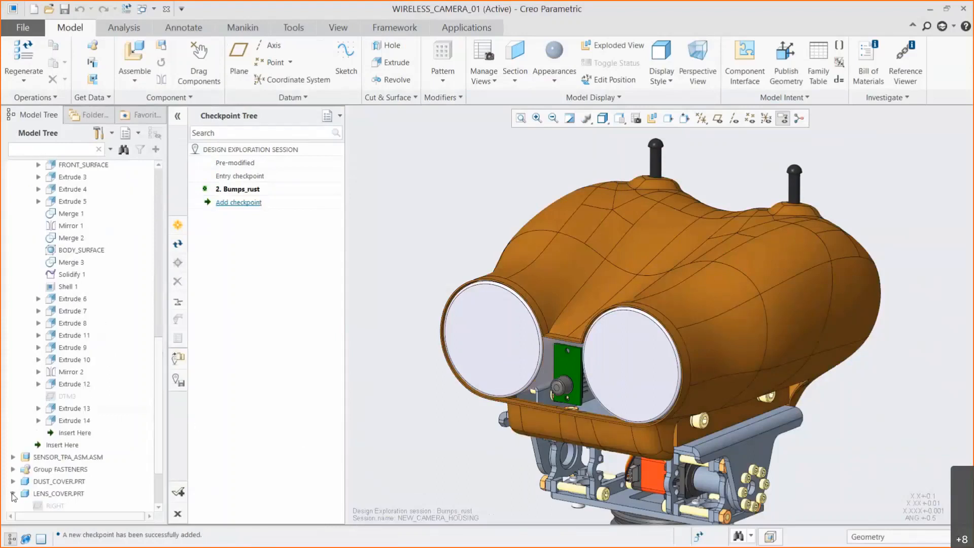
scroll(161, 467, "down", 2)
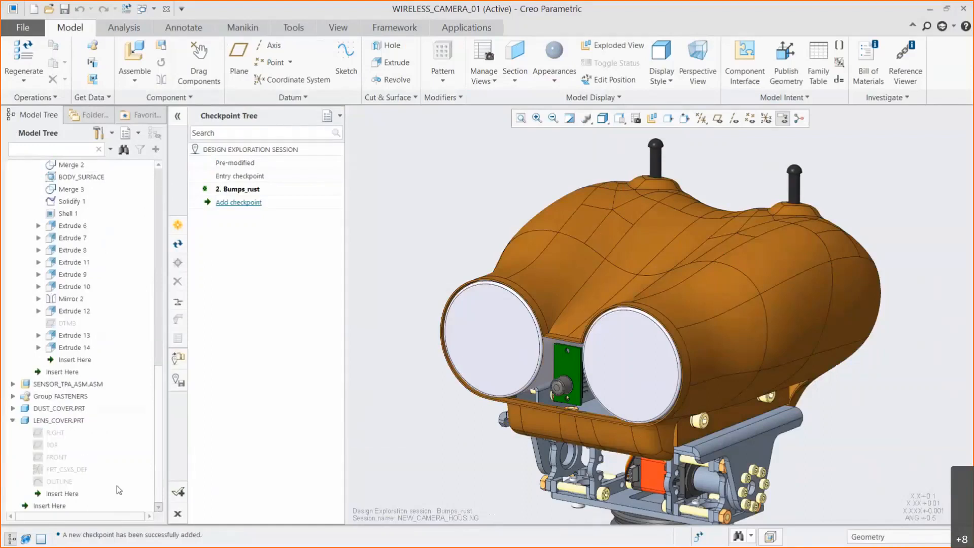
left_click(70, 420)
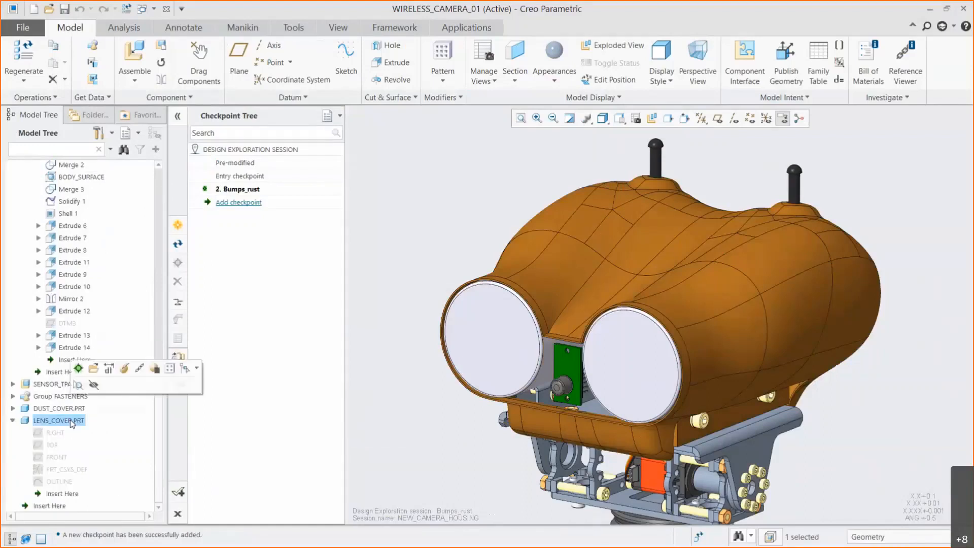
left_click(78, 369)
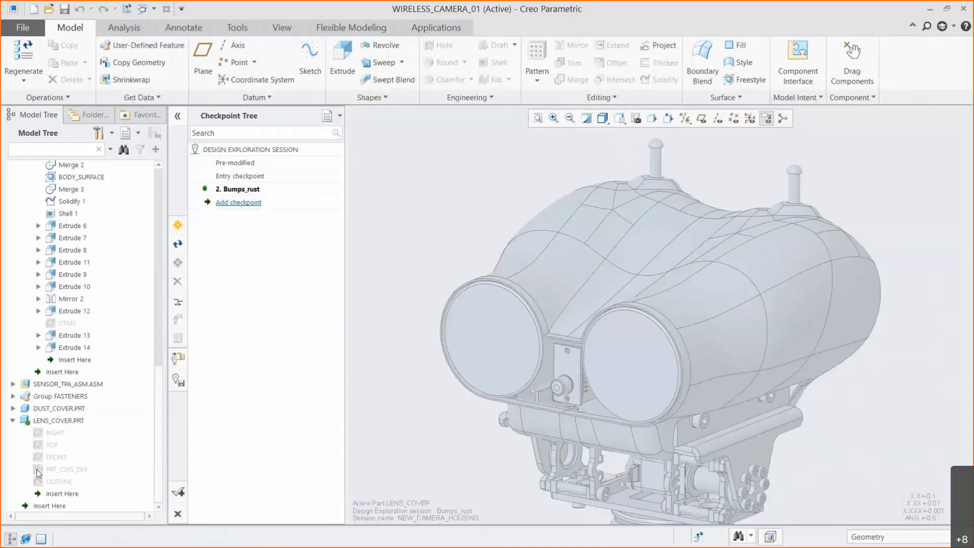
Extrude the lens cover's OUTLINE sketch to a depth of 0.45, symmetric about the sketch plane
left_click(59, 481)
left_click(48, 443)
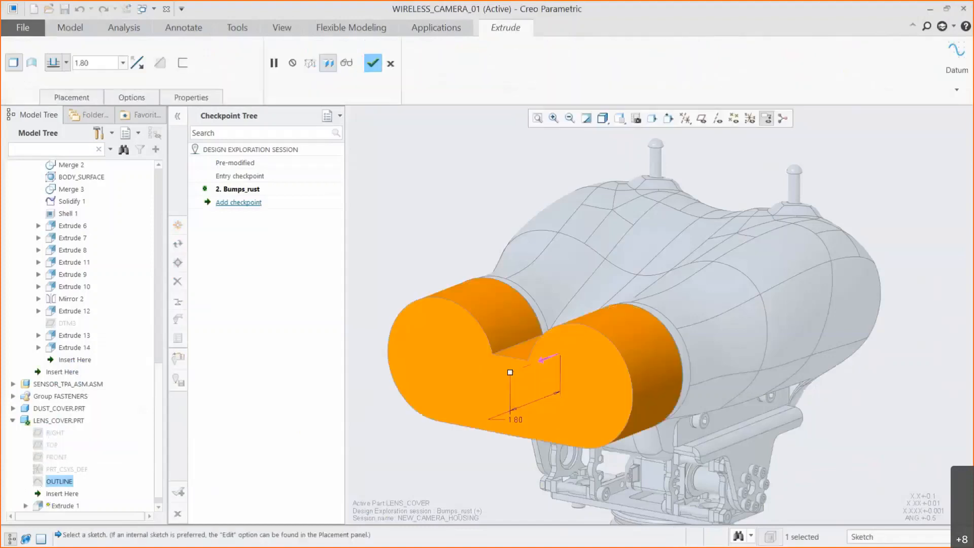
left_click(113, 64)
type("0.45")
key("Return")
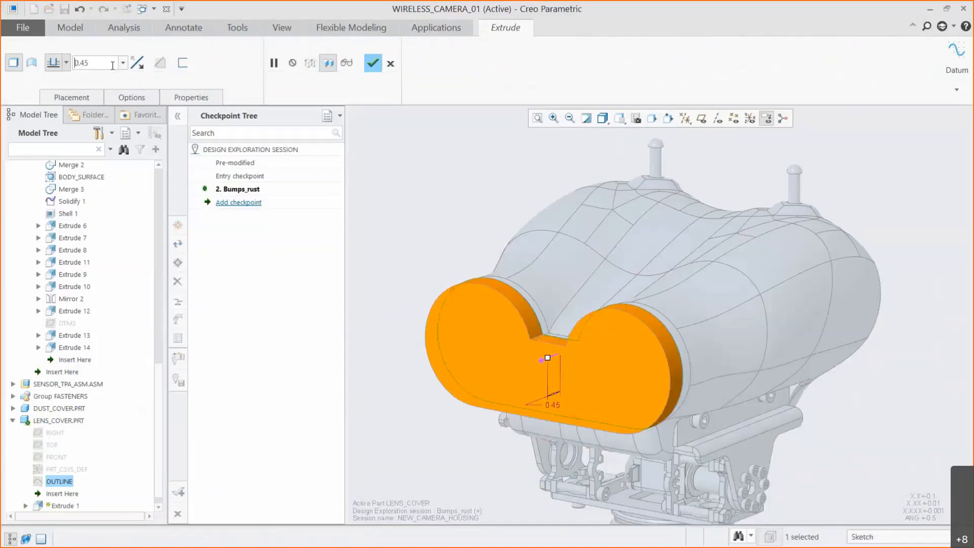
left_click(66, 66)
left_click(57, 99)
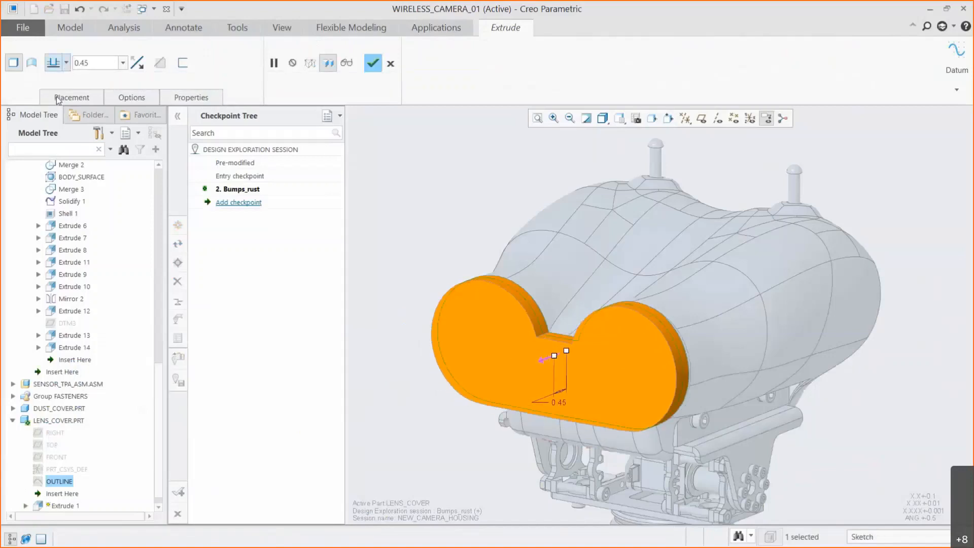
Thicken the outline extrusion into a rim with a wall thickness of 0.03 and accept the feature
left_click(183, 63)
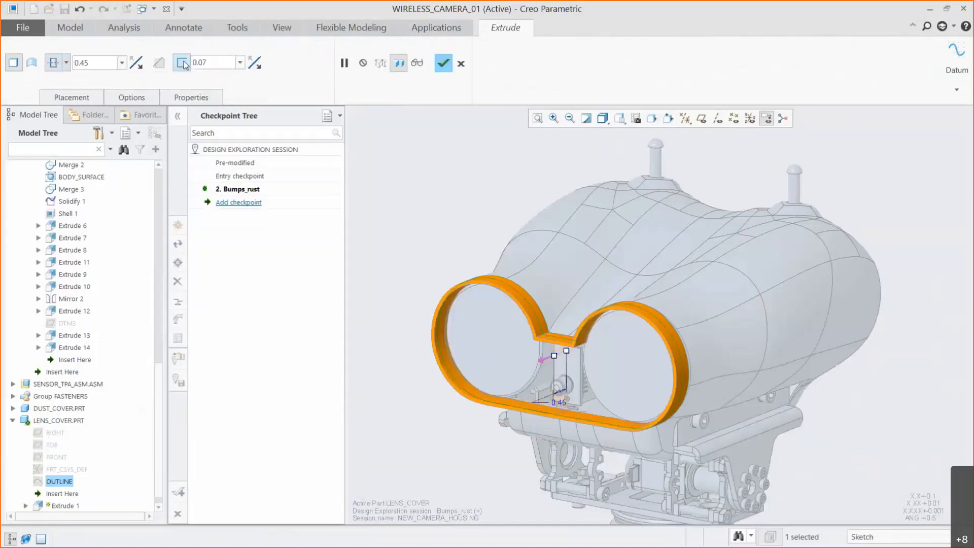
double_click(200, 62)
type("0.03")
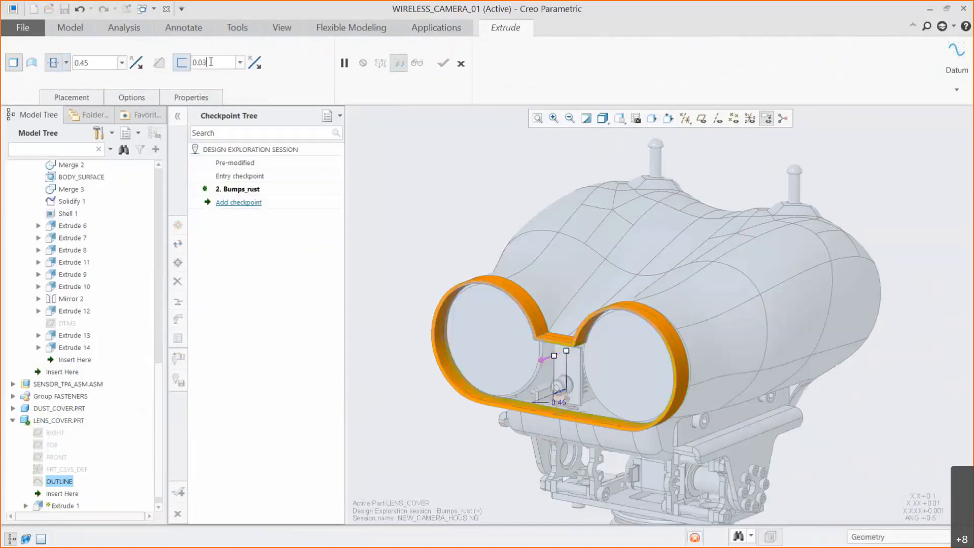
key("Return")
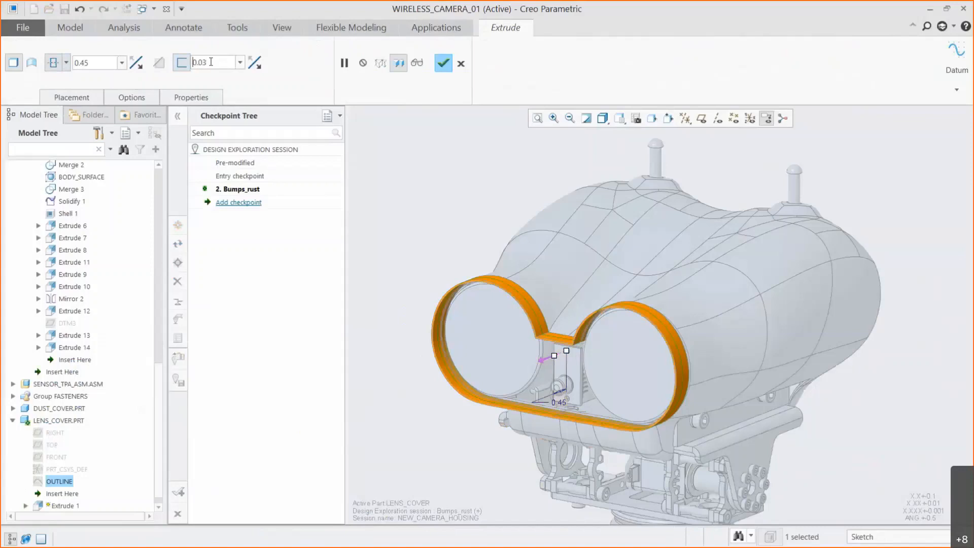
left_click(443, 63)
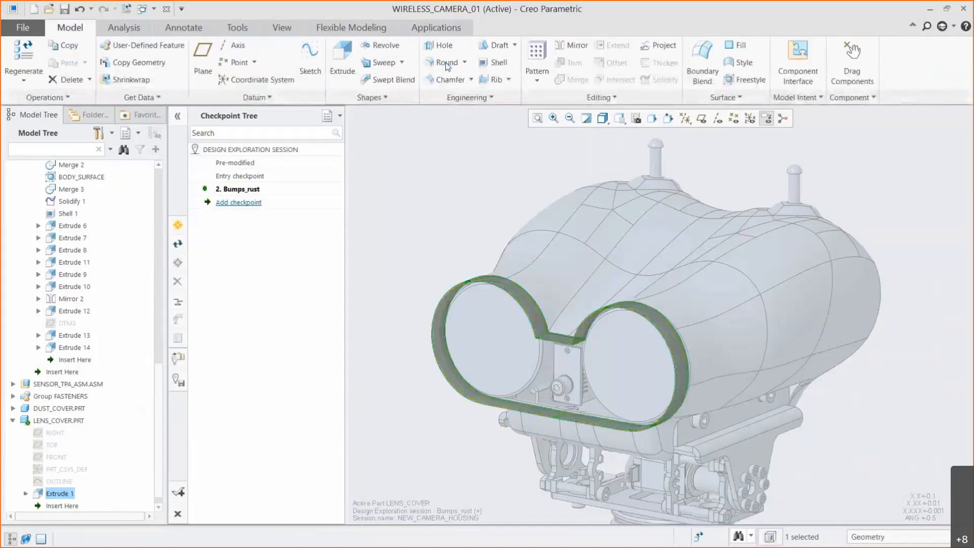
Extrude the OUTLINE sketch again as a solid 0.03 deep to close the lens cover rim, and accept the feature
left_click(51, 481)
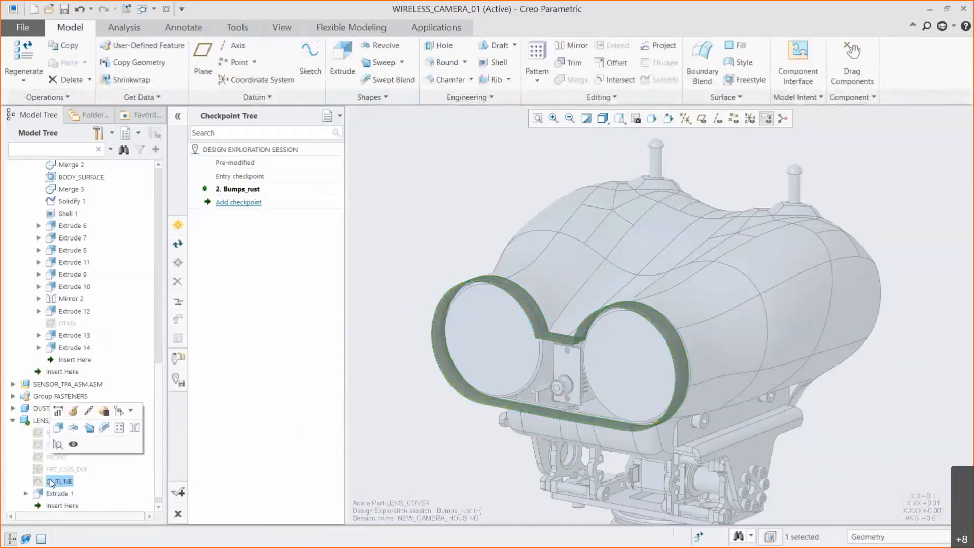
left_click(59, 427)
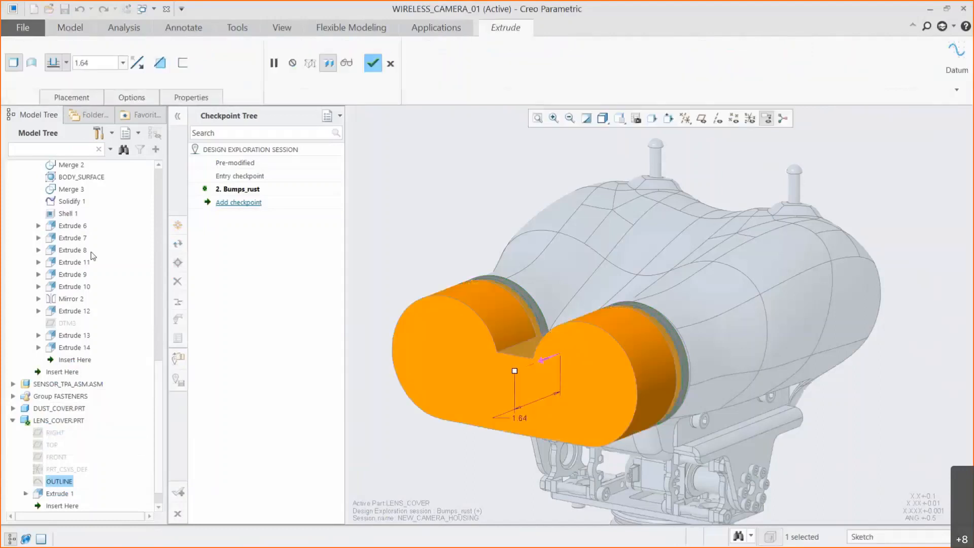
double_click(100, 62)
type("0.03")
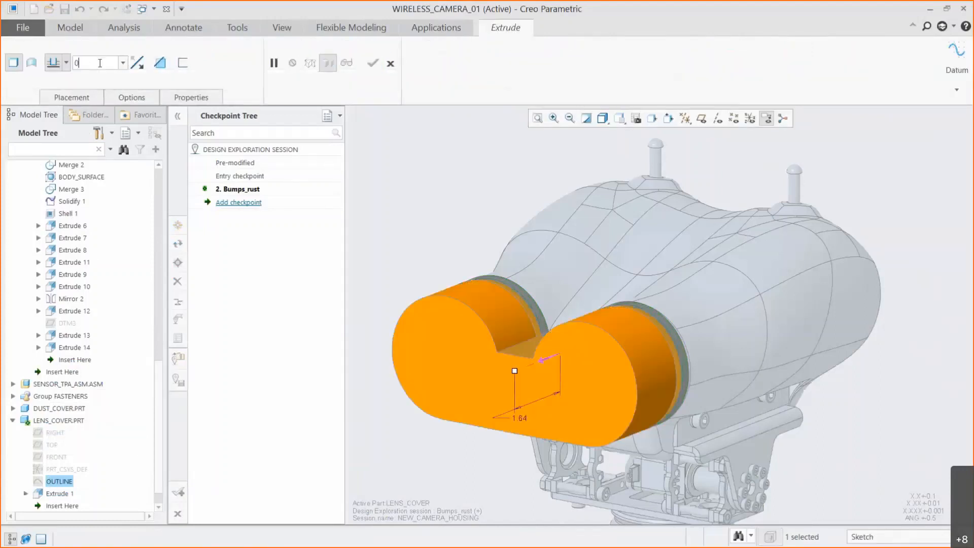
key("Return")
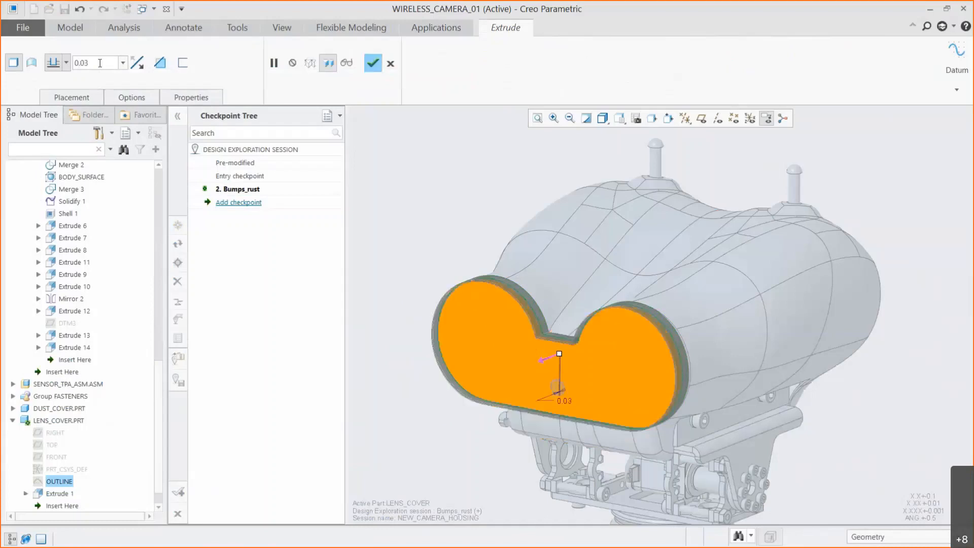
left_click(371, 64)
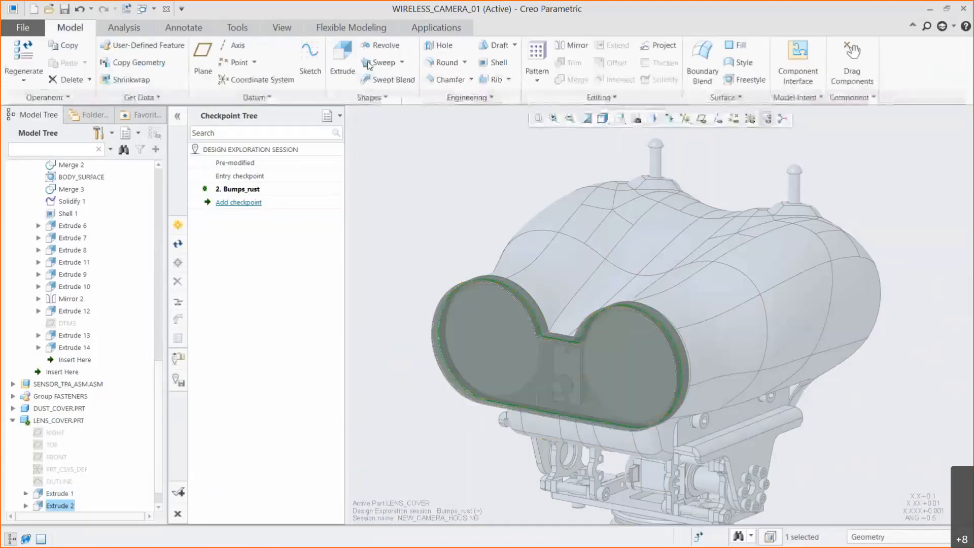
Choose the black appearance from the Plastics-Matte library
left_click(286, 31)
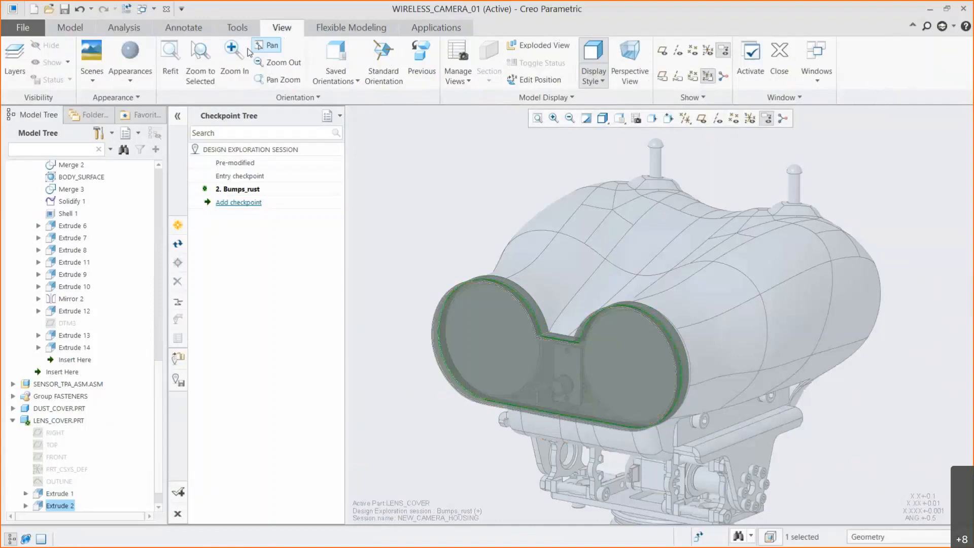
left_click(136, 83)
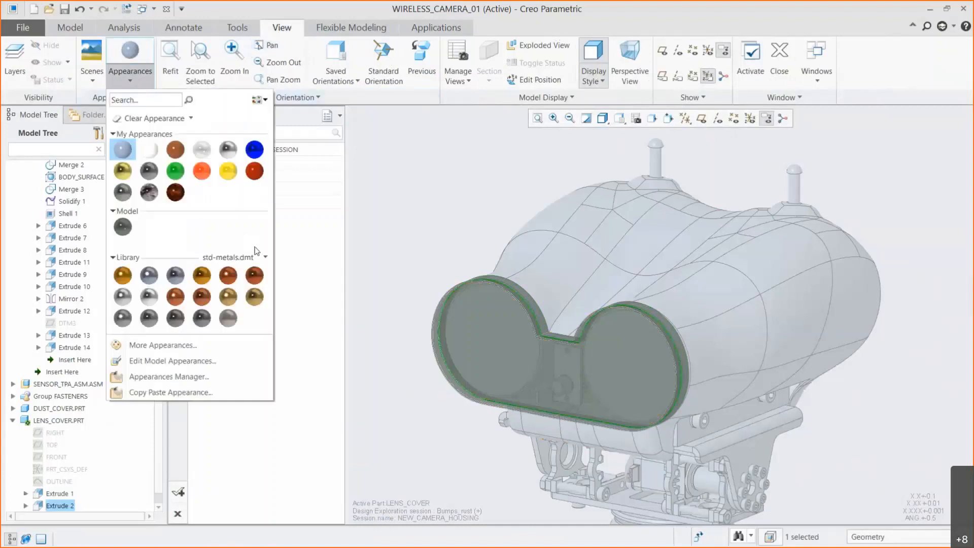
left_click(265, 257)
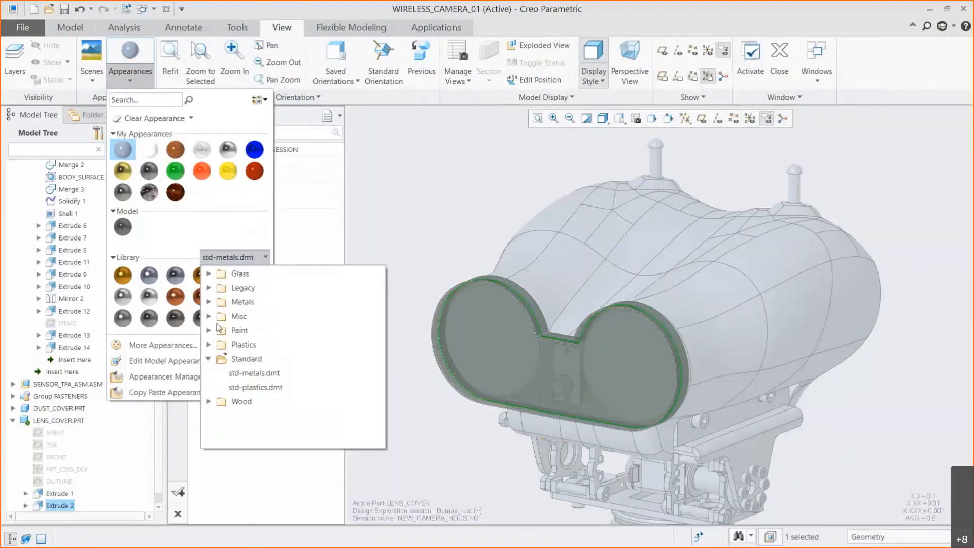
left_click(209, 346)
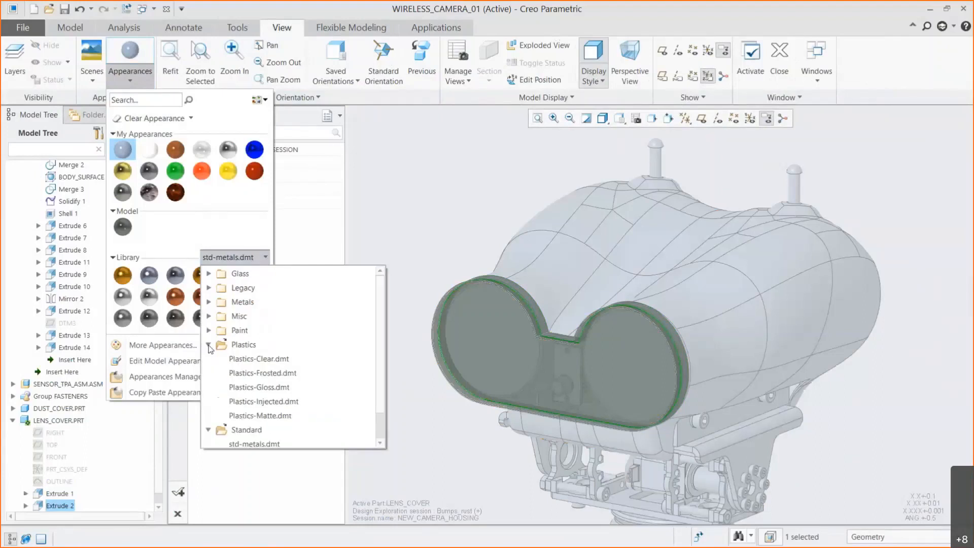
left_click(244, 416)
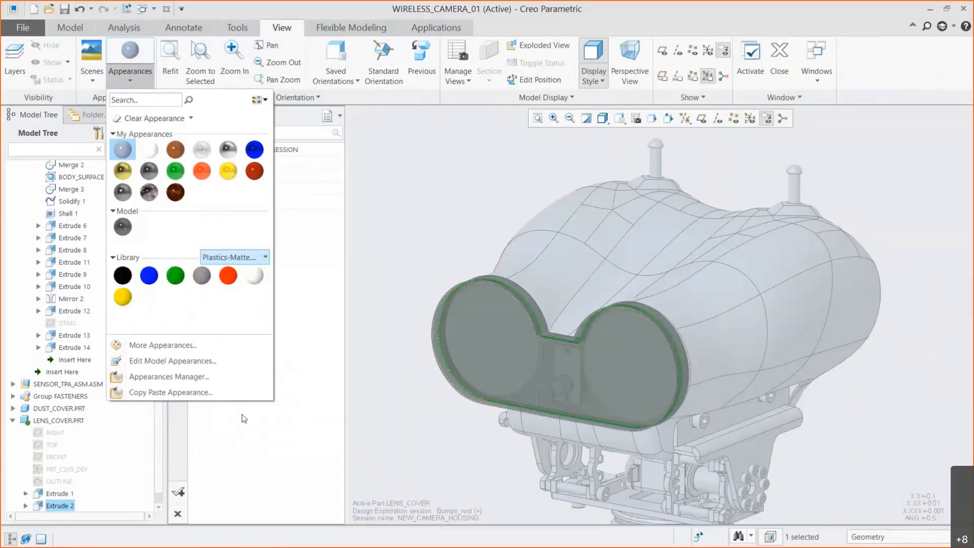
left_click(126, 273)
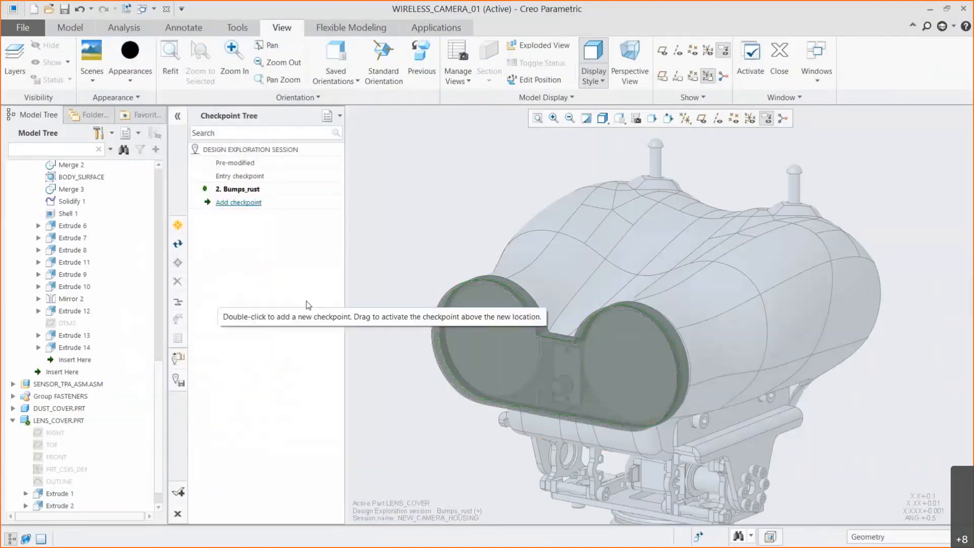
Apply the black appearance to the outer rim surfaces of the lens cover, including both curved sides and the short bridge between them
scroll(529, 327, "up", 5)
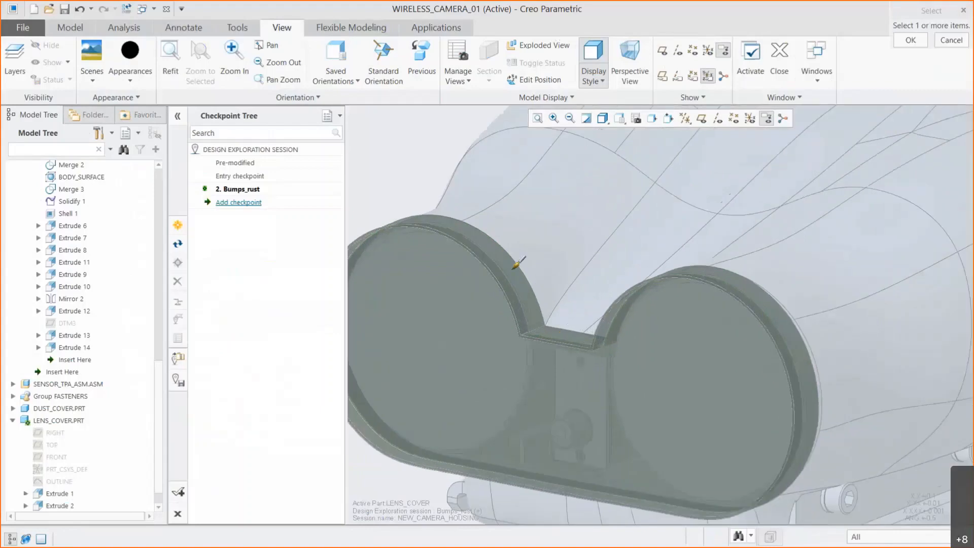
left_click(532, 297)
left_click(557, 329, "ctrl")
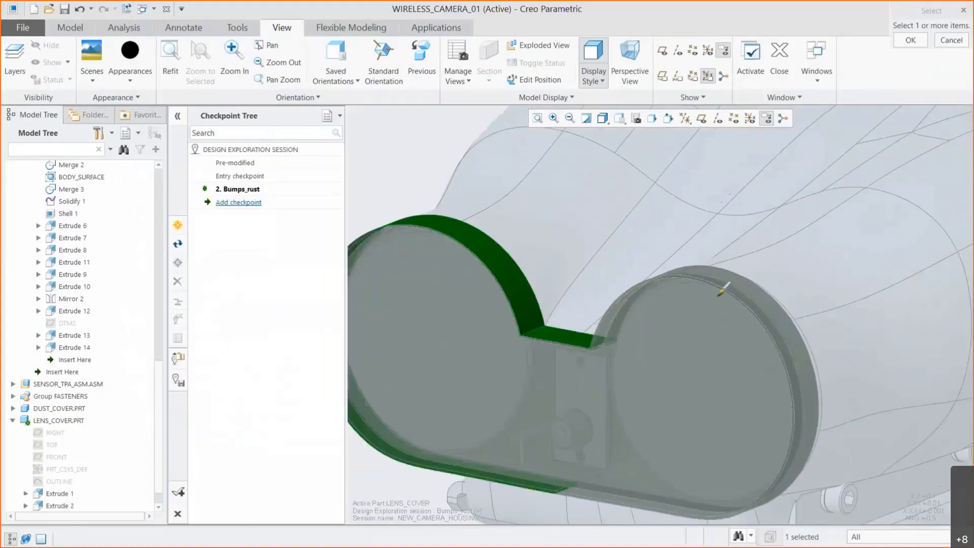
left_click(739, 285, "ctrl")
middle_click(739, 284)
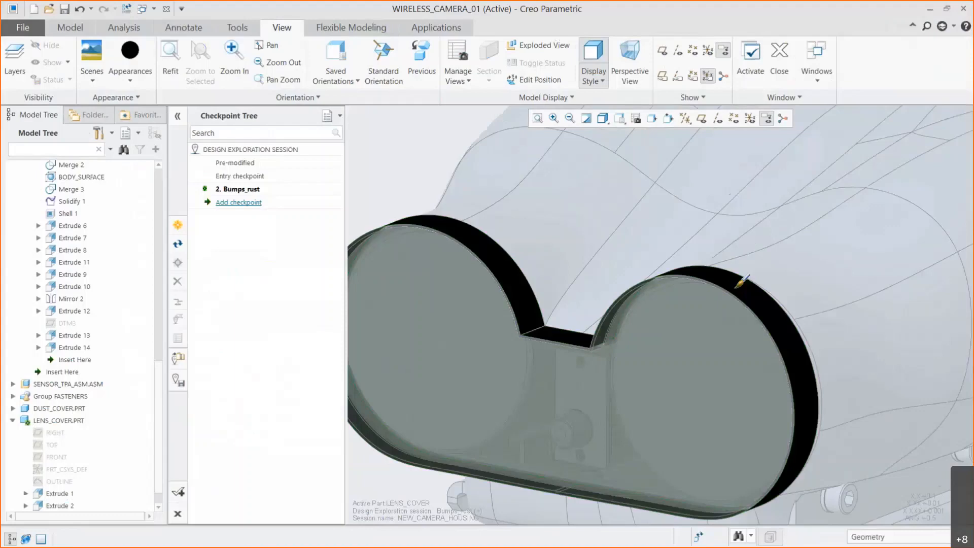
scroll(739, 285, "up", 5)
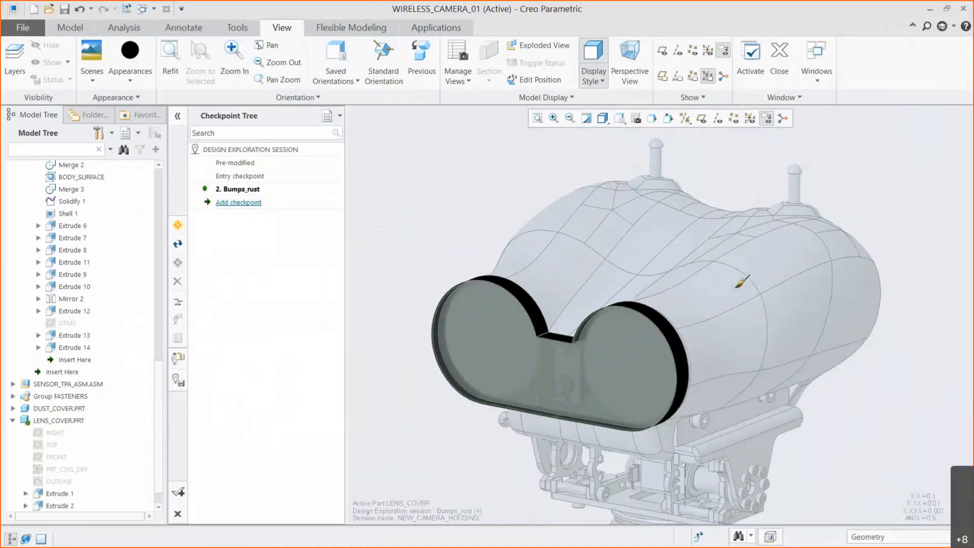
Reactivate the top-level camera assembly and add a design exploration checkpoint named Added_lens_cover
key("ctrl+a")
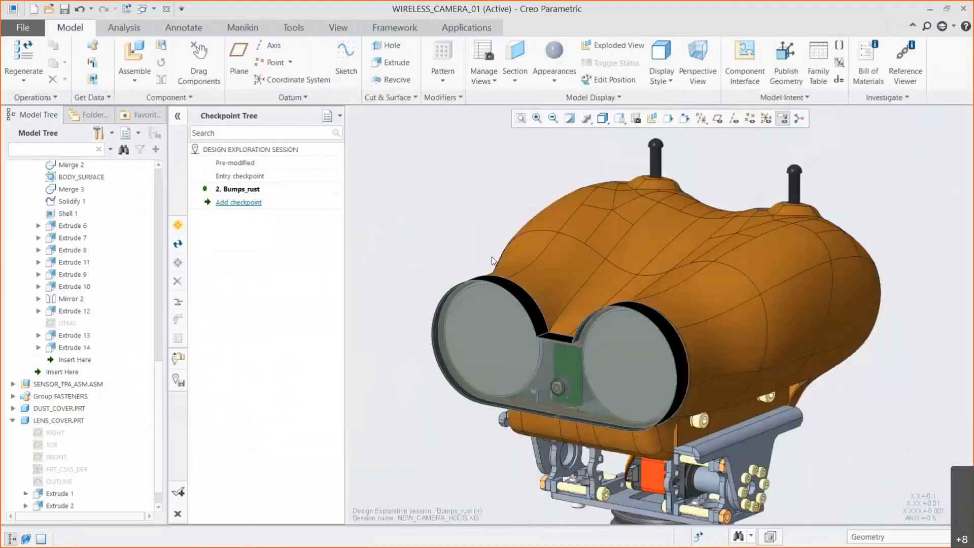
double_click(251, 203)
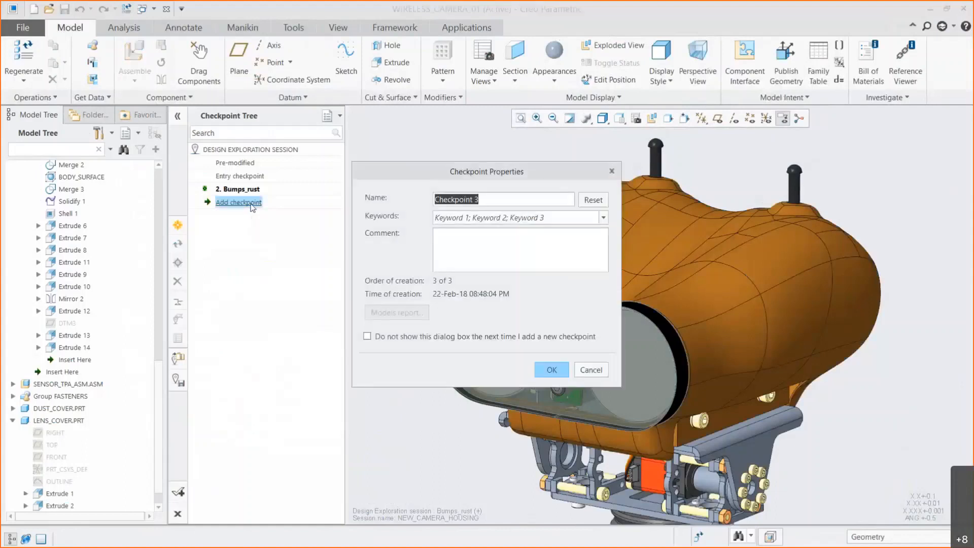
type("Added_lens_cover")
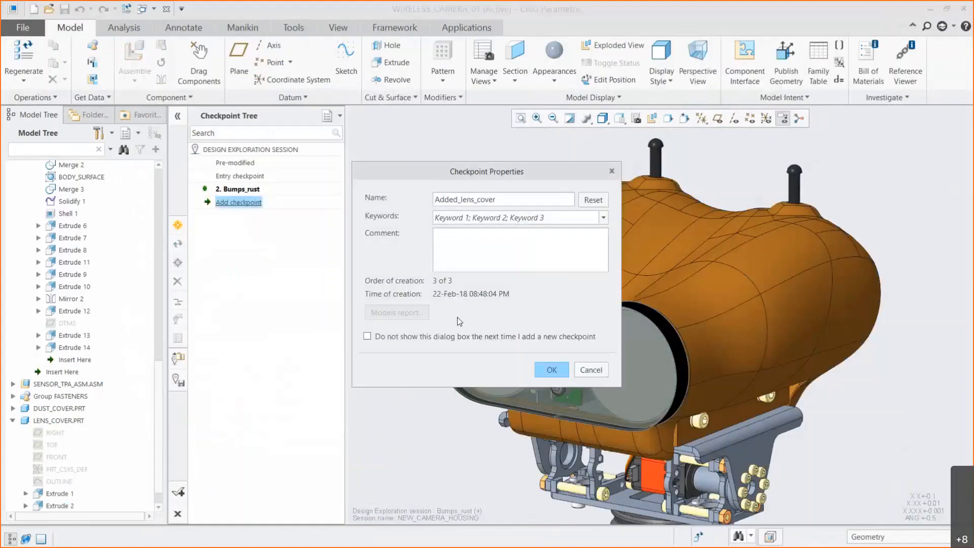
left_click(547, 369)
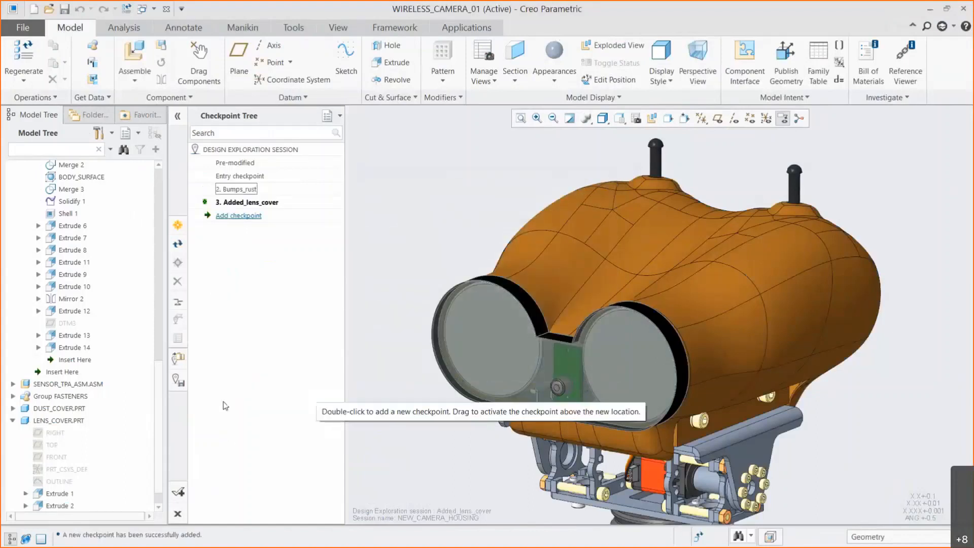
Switch to the webinar presentation in PowerPoint
scroll(159, 399, "up", 2)
scroll(168, 371, "up", 3)
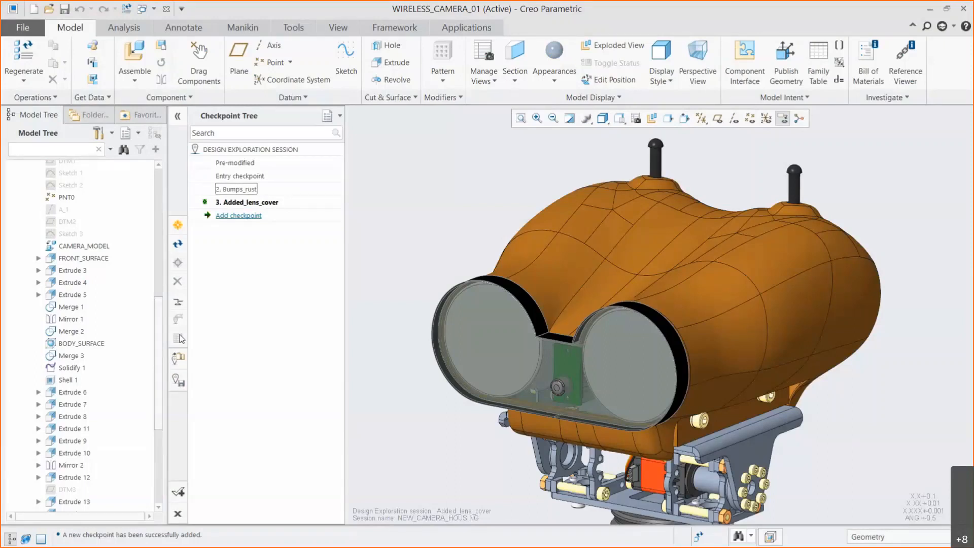
key("alt+Tab")
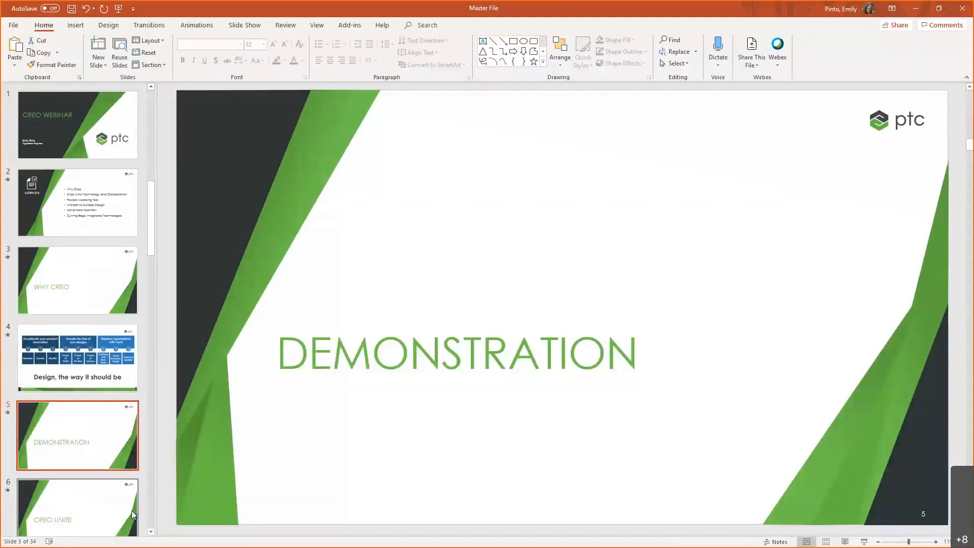
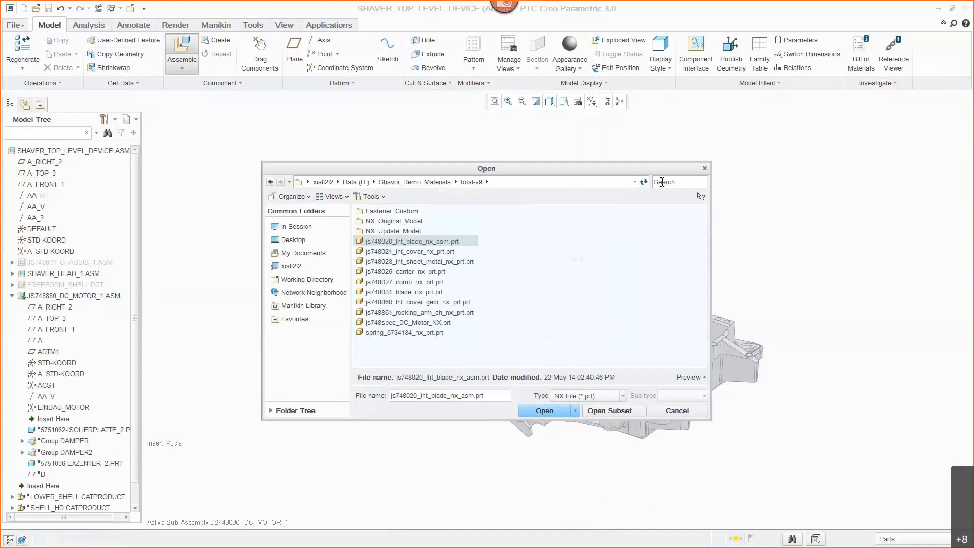
Find the NX part js748spec_DC_Motor_NX.prt with the search term MOTOR and place it in the DC motor sub-assembly using the Default constraint
type("MOTOR")
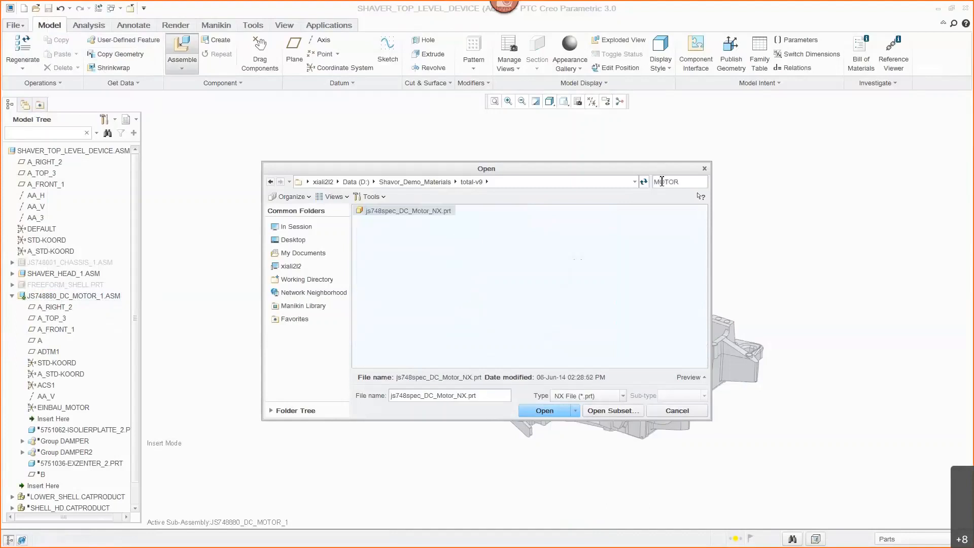
left_click(544, 410)
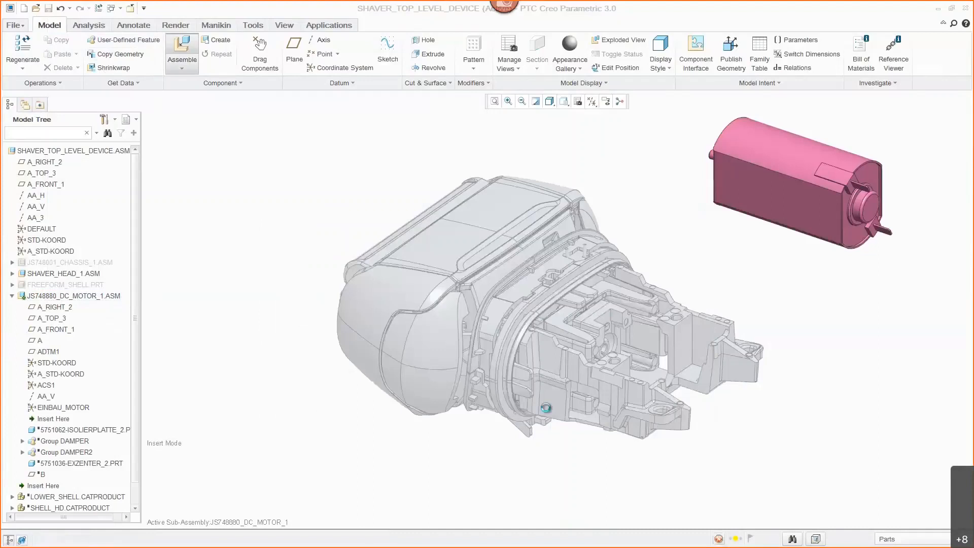
right_click(555, 441)
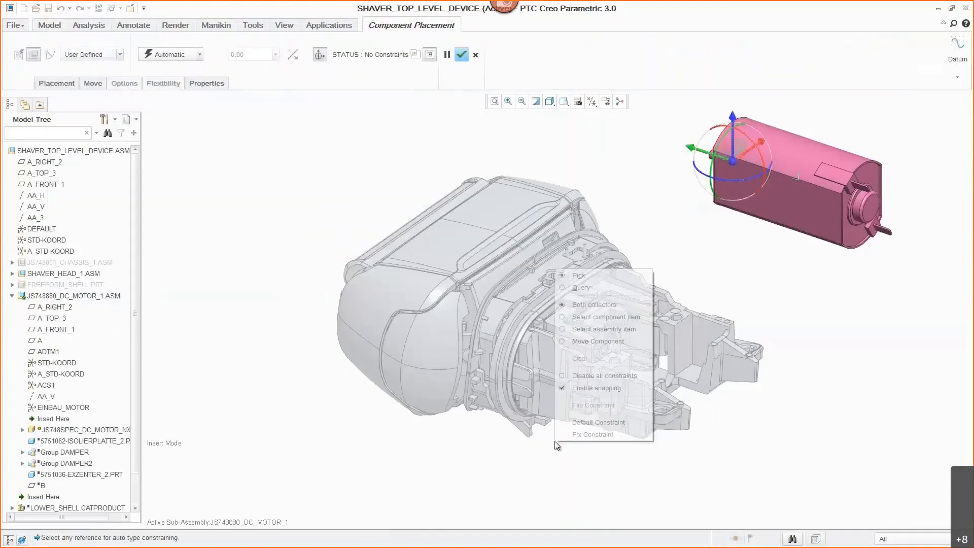
left_click(580, 421)
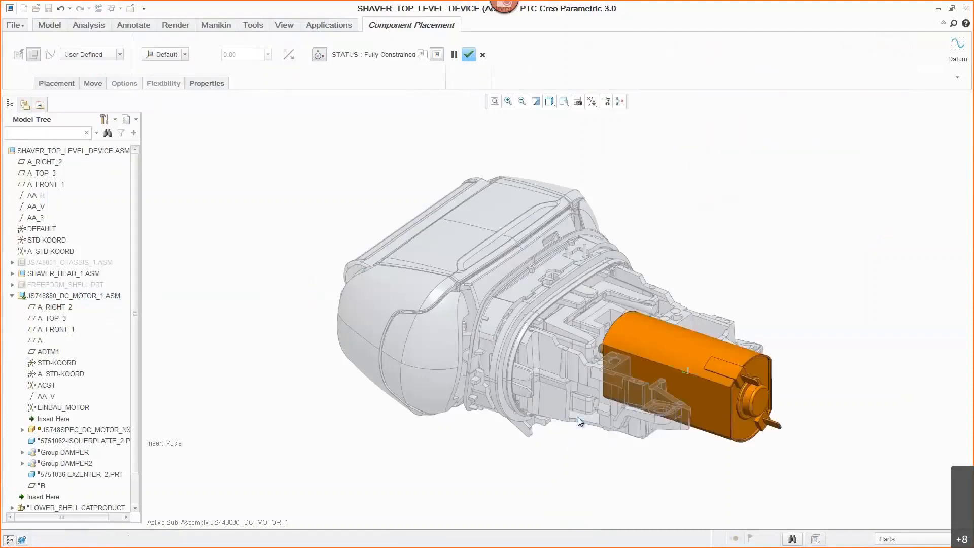
middle_click(572, 453)
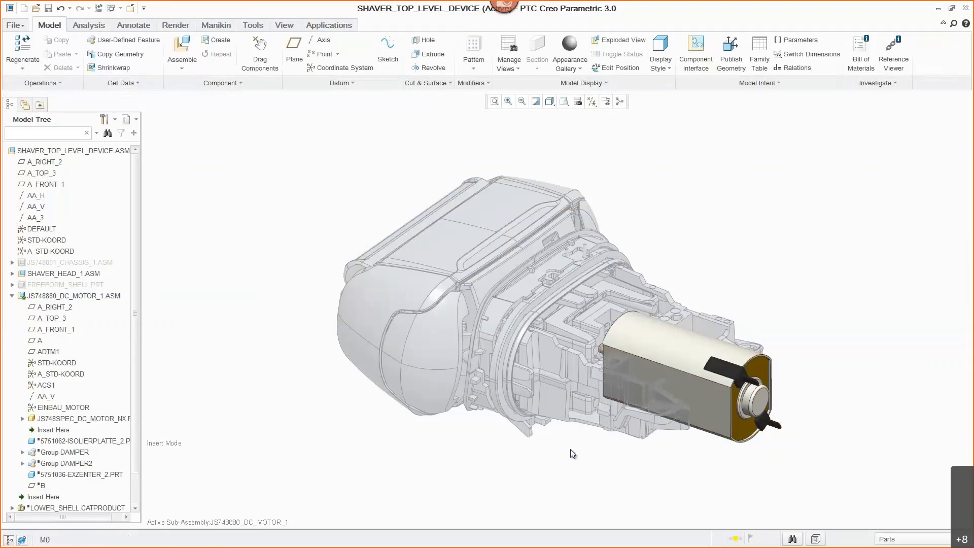
Find js748050_contact_sheet.prt with the search term SHEET and bring it into the DC motor sub-assembly as a new component
scroll(571, 449, "down", 5)
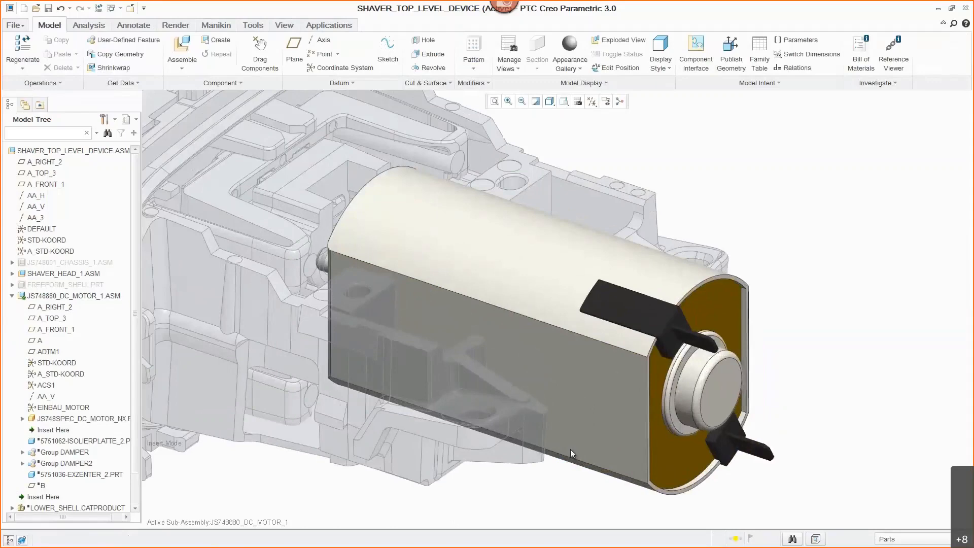
left_click(185, 46)
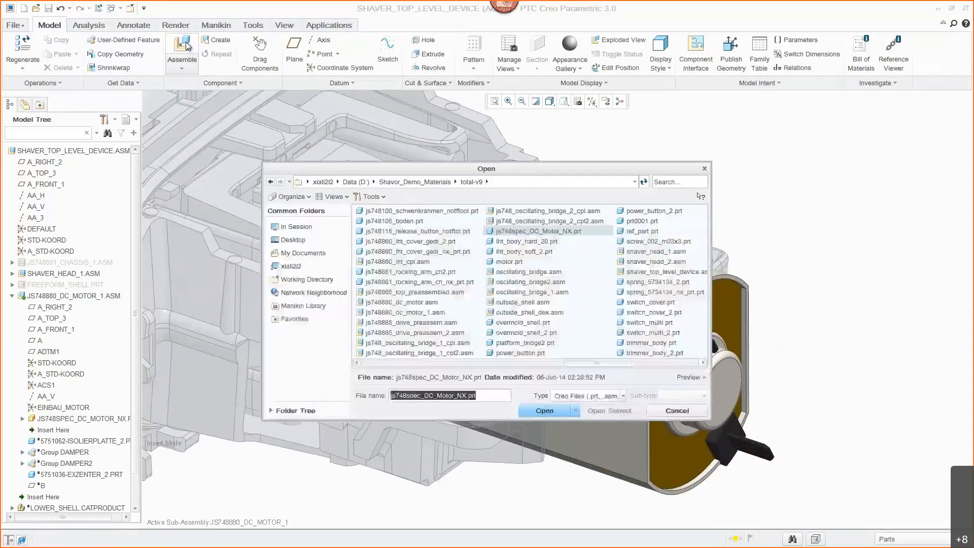
left_click(666, 178)
type("SHEET")
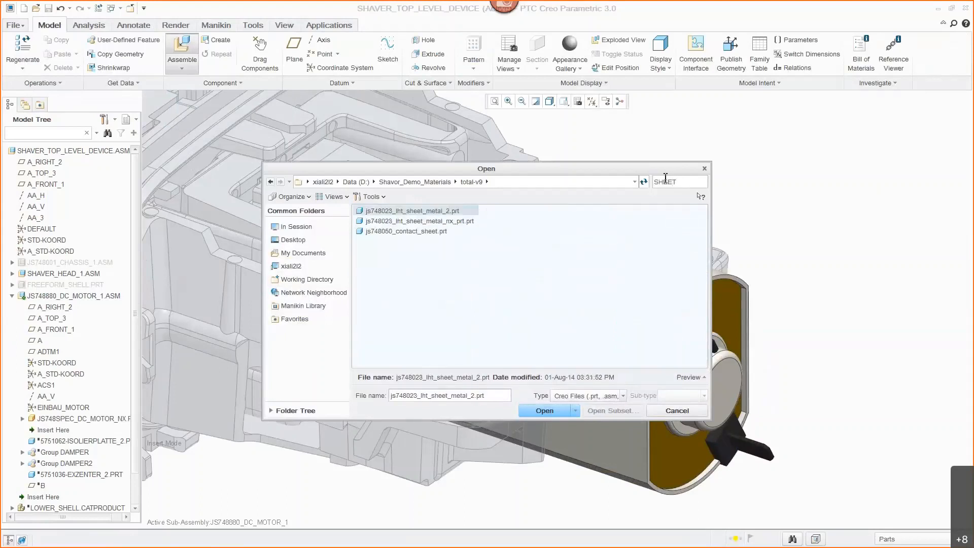
left_click(426, 232)
left_click(542, 409)
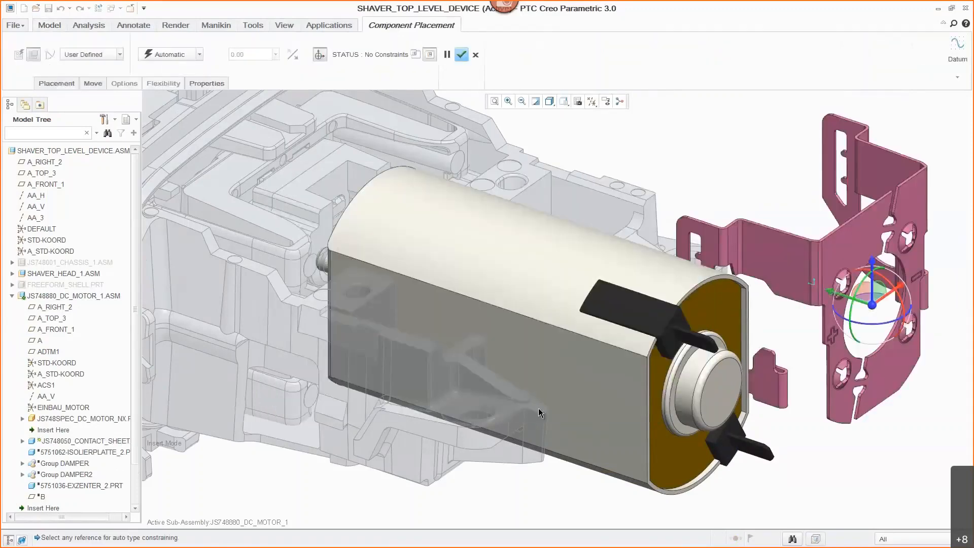
Constrain the contact sheet's RIGHT_2 plane as Coincident with the sub-assembly's A_RIGHT_2 plane
left_click(22, 441)
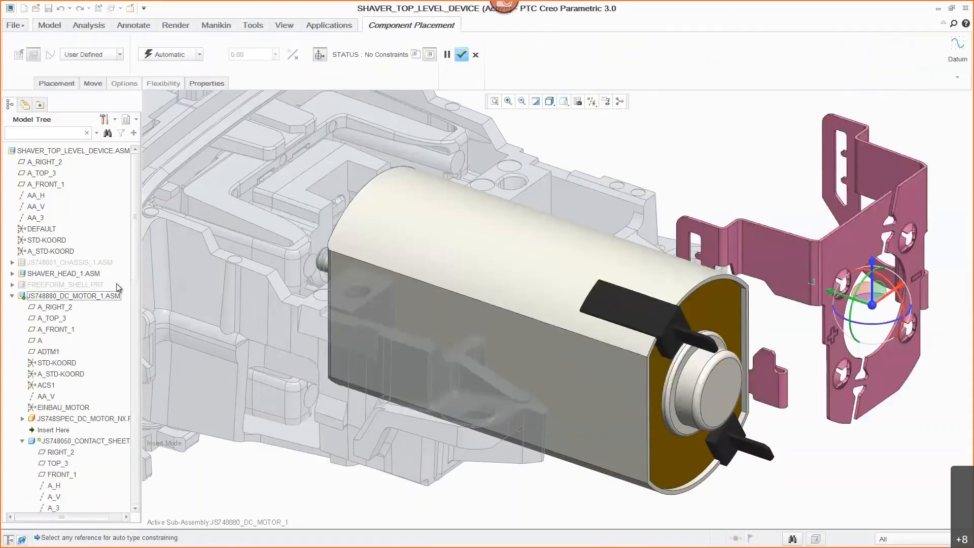
scroll(130, 306, "down", 3)
scroll(130, 306, "down", 2)
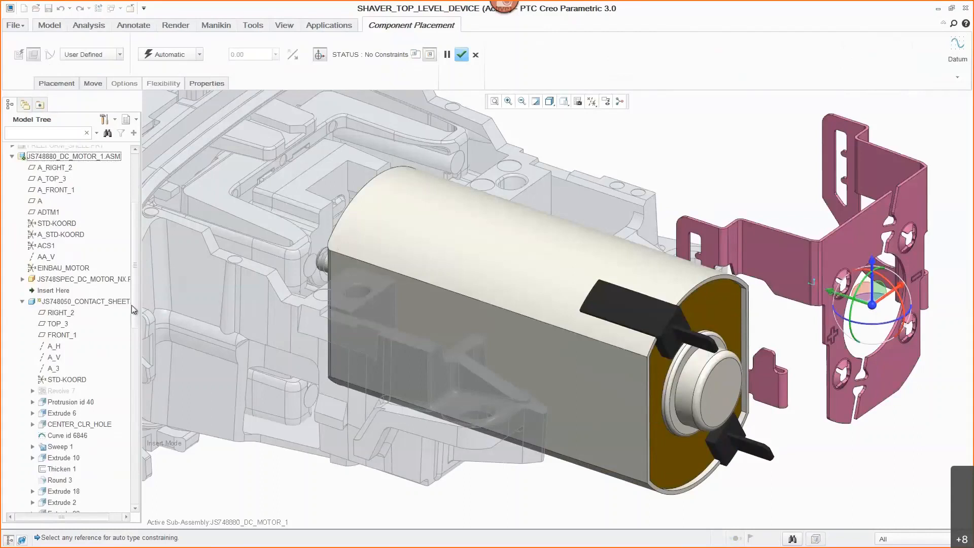
left_click(60, 312)
left_click(170, 54)
left_click(163, 102)
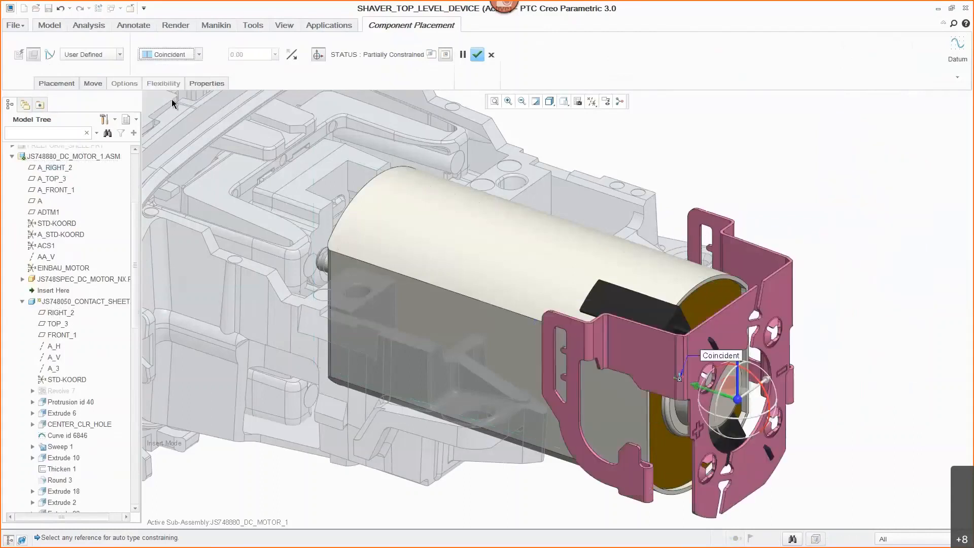
Constrain the contact sheet's TOP_3 plane at a distance of 33.60 from the sub-assembly's A_TOP_3 plane
left_click(61, 179)
left_click(56, 324)
double_click(256, 55)
type("33.60")
key("Return")
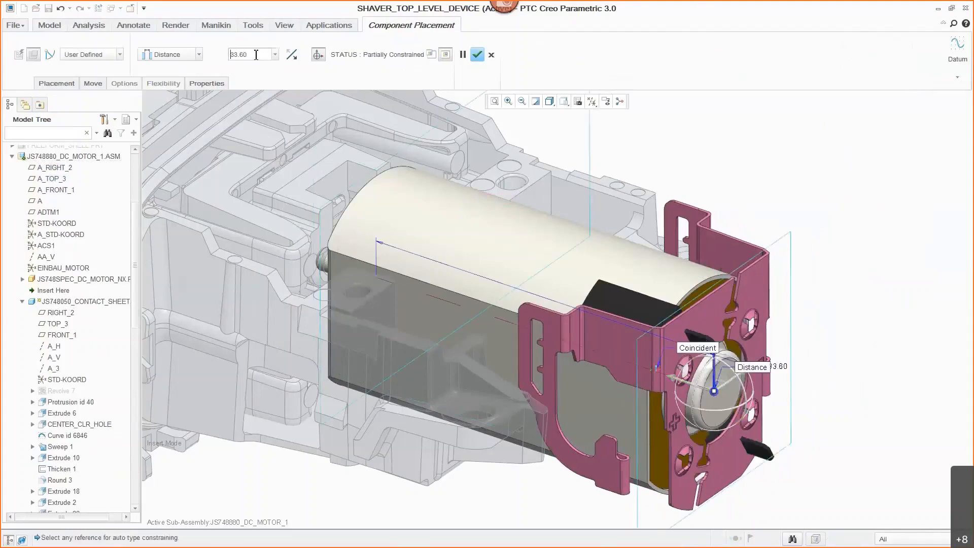
Make the contact sheet's FRONT_1 plane coincident with the sub-assembly's A_FRONT_1 plane and accept the placement
left_click(55, 189)
left_click(62, 334)
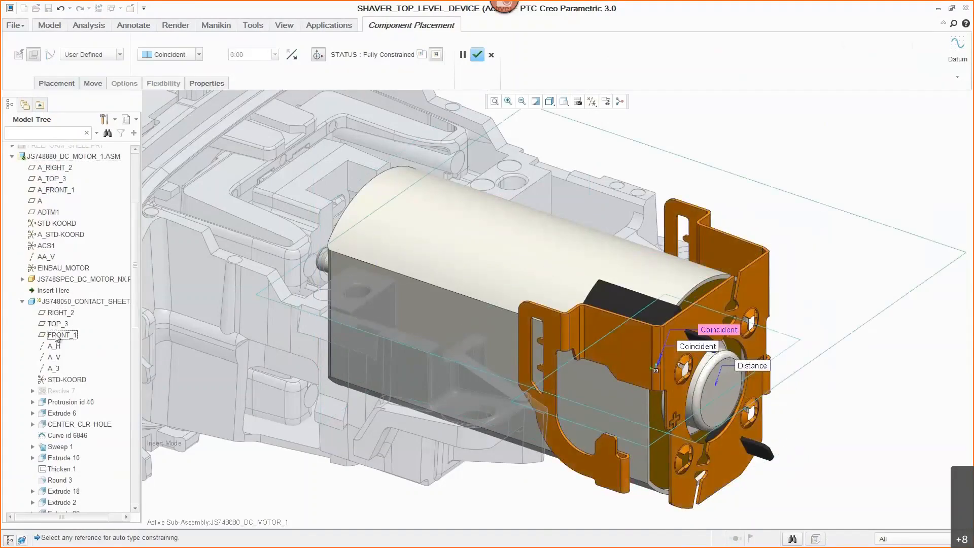
middle_click(88, 346)
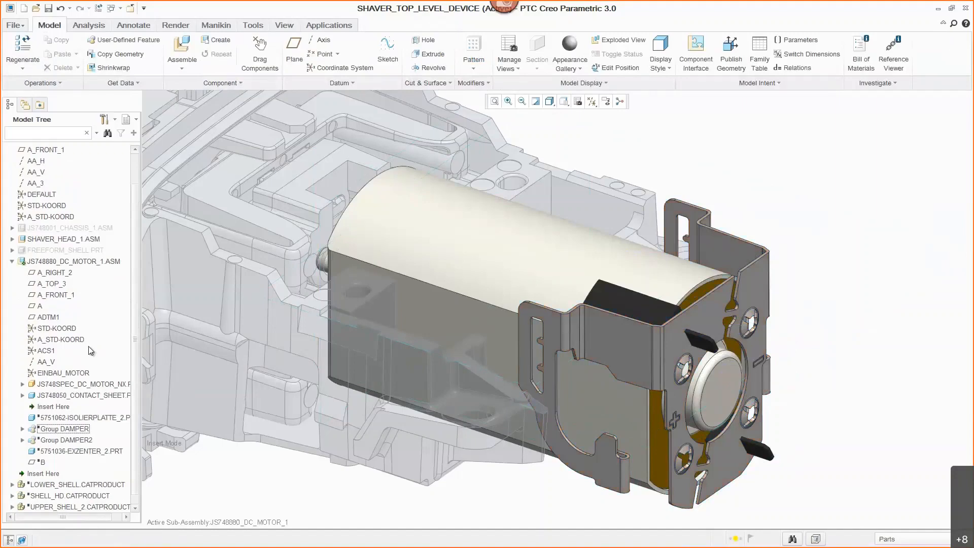
Hide SHAVER_HEAD_1.ASM so only the motor and contact sheet are displayed
left_click(79, 240)
right_click(80, 242)
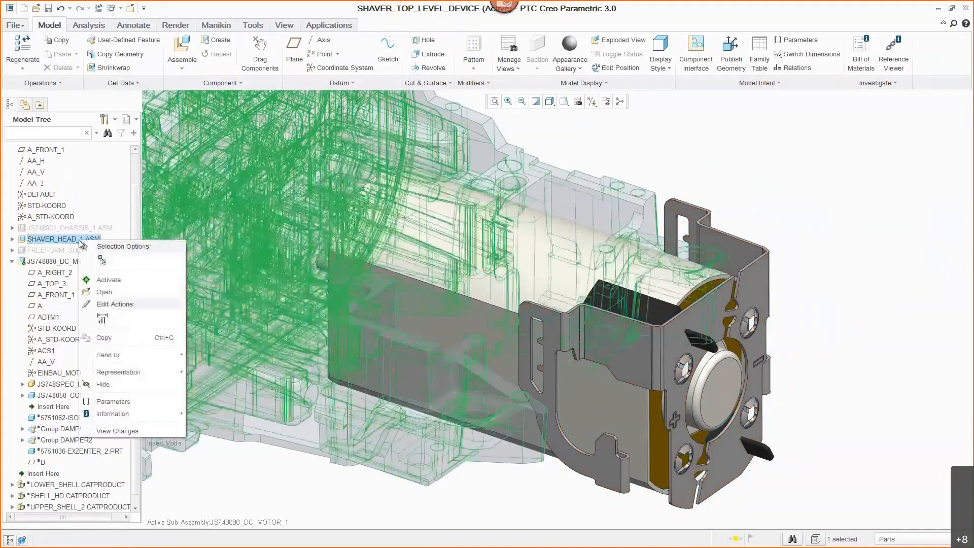
left_click(101, 385)
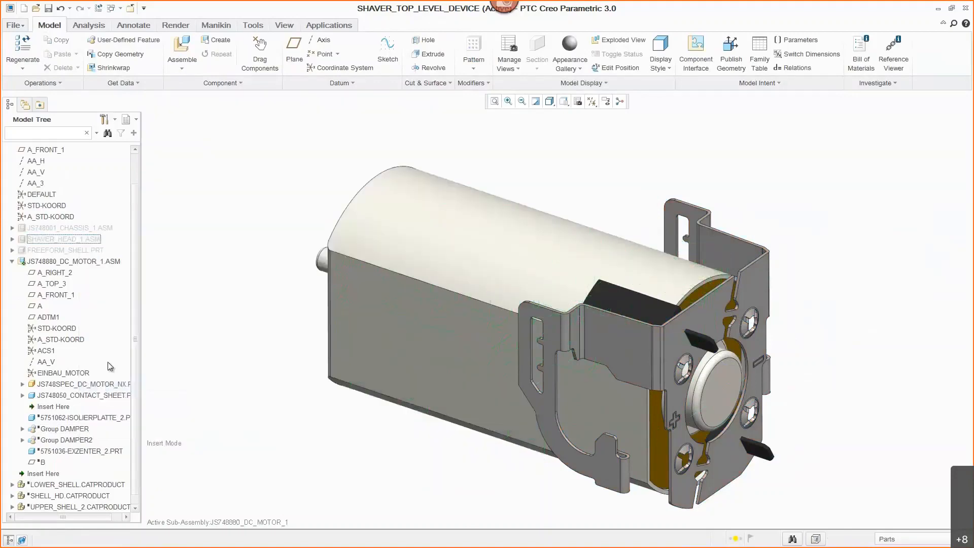
Activate the JS748050_CONTACT_SHEET part within the motor sub-assembly and show the end of its feature list
left_click(103, 395)
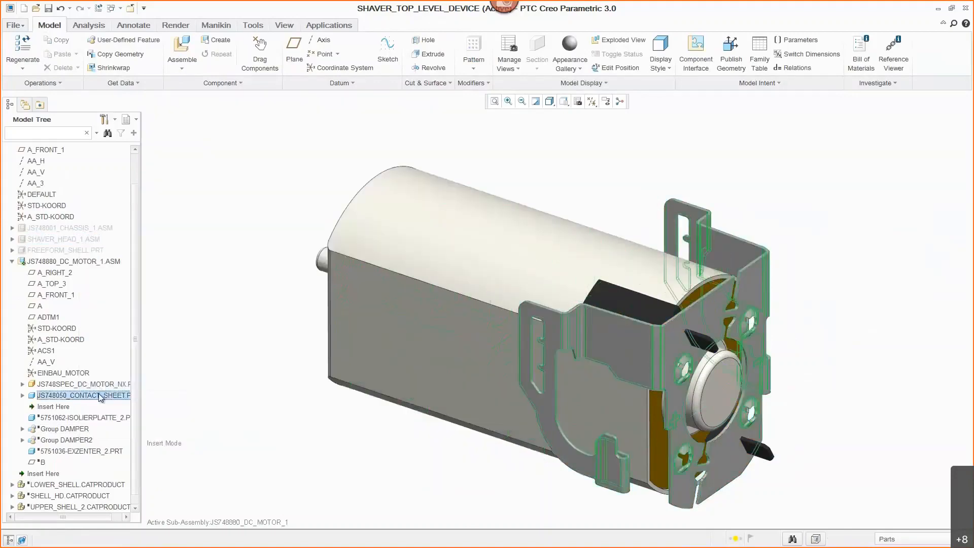
right_click(104, 395)
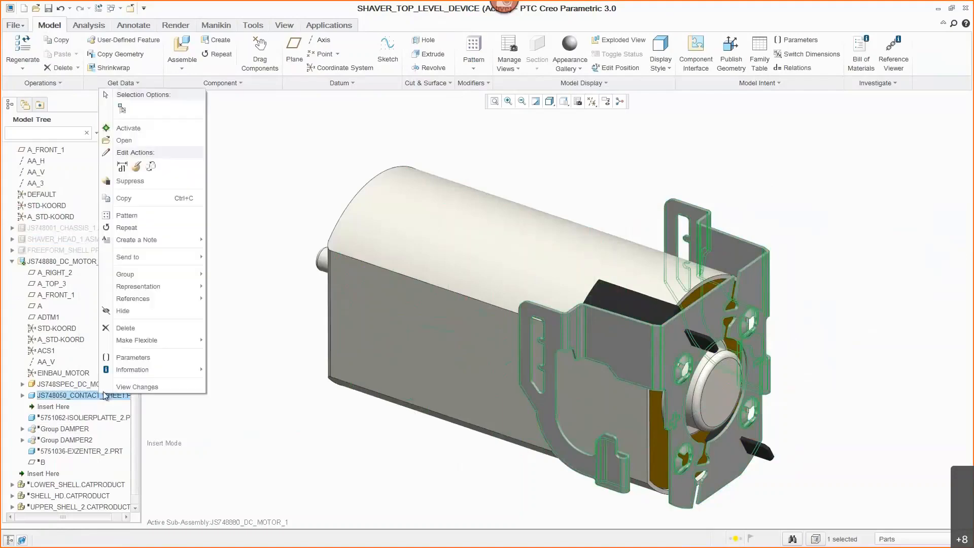
left_click(131, 128)
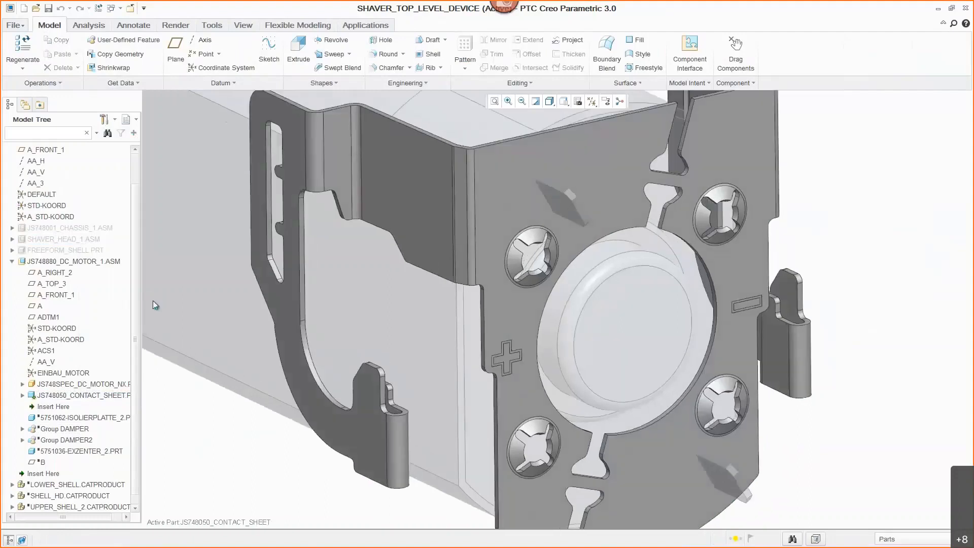
left_click(23, 395)
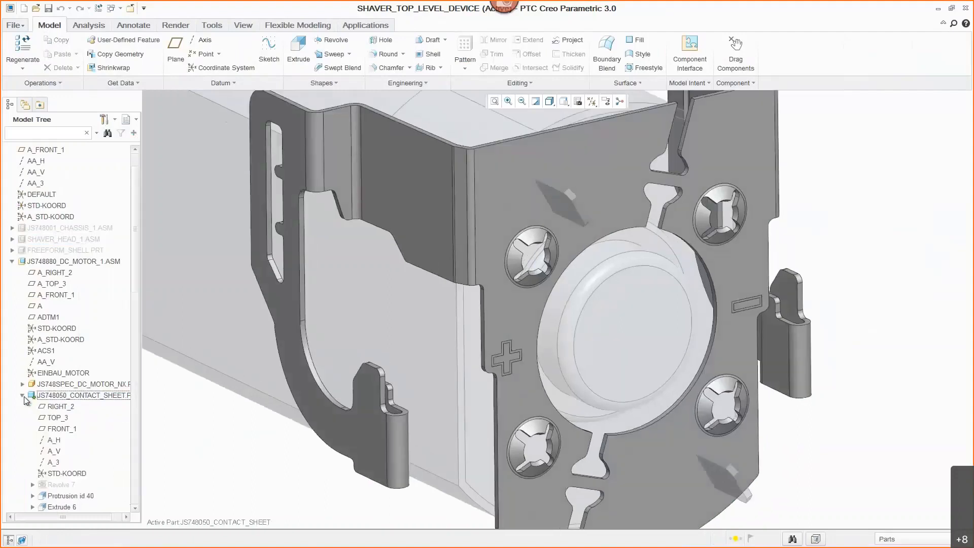
left_click_drag(134, 282, 136, 497)
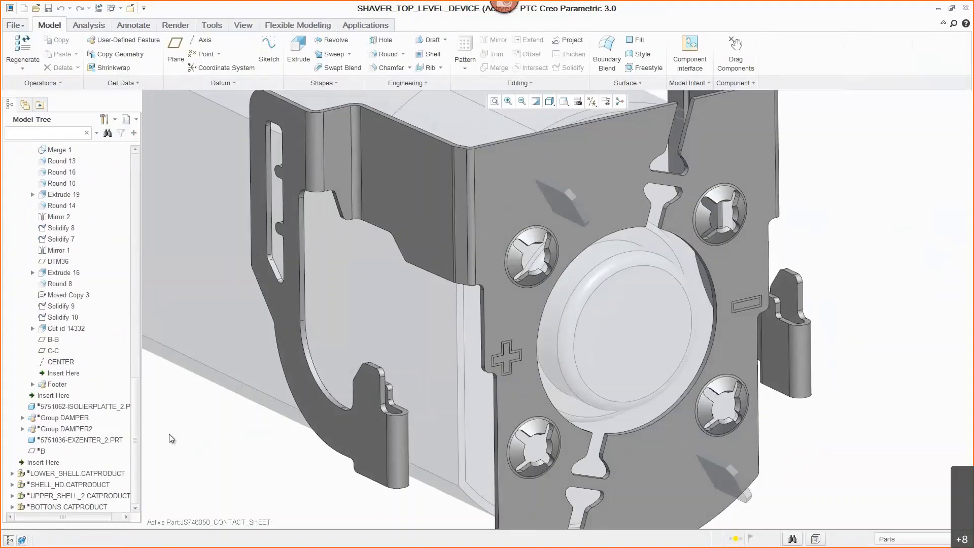
Copy the surfaces of the motor's upper terminal into the contact sheet with a Copy Geometry feature
left_click(124, 53)
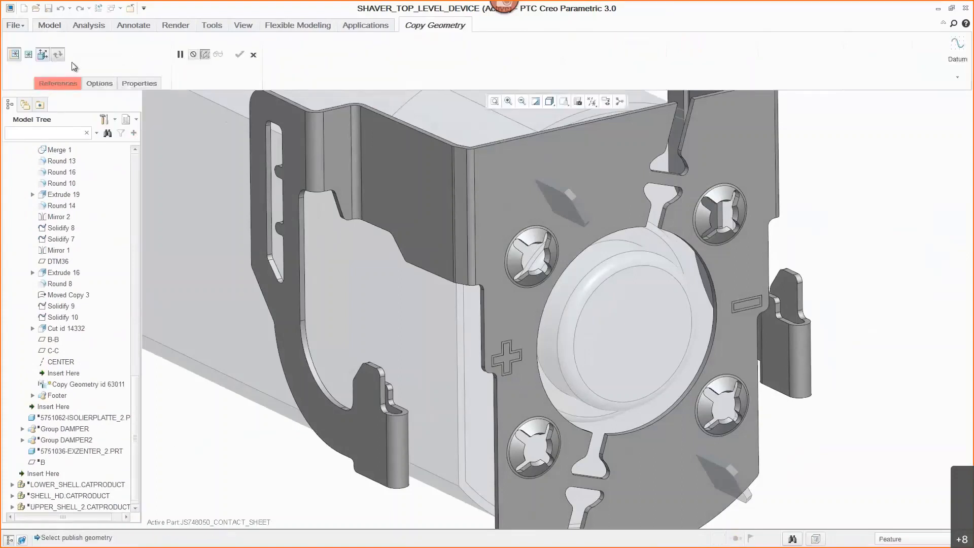
left_click(43, 55)
left_click(548, 185)
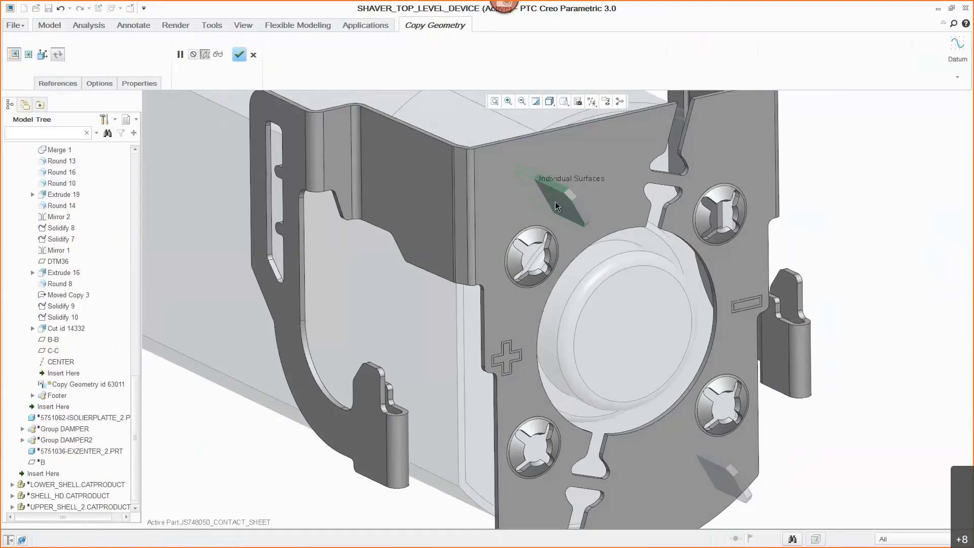
middle_click(554, 202)
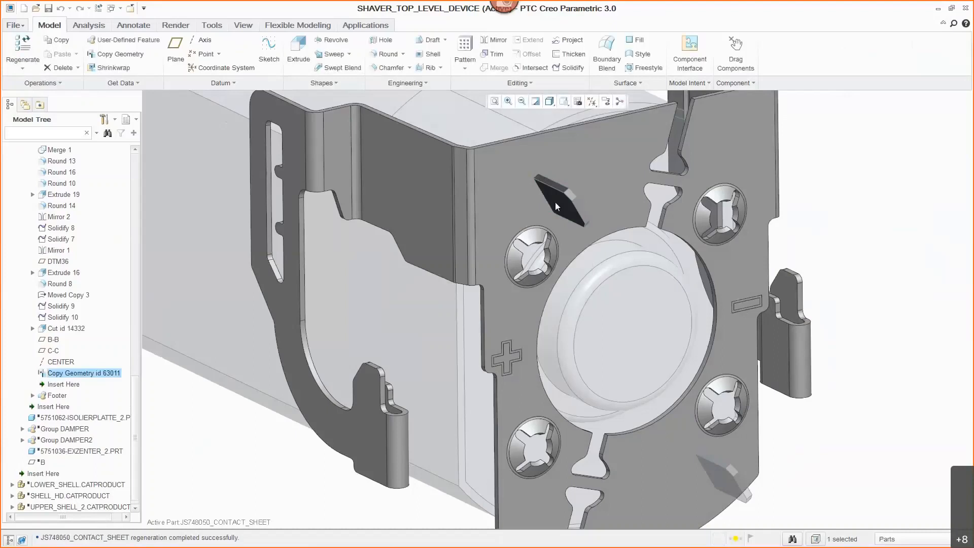
Begin inserting the user-defined feature cutout.gph with advanced reference configuration
left_click(142, 44)
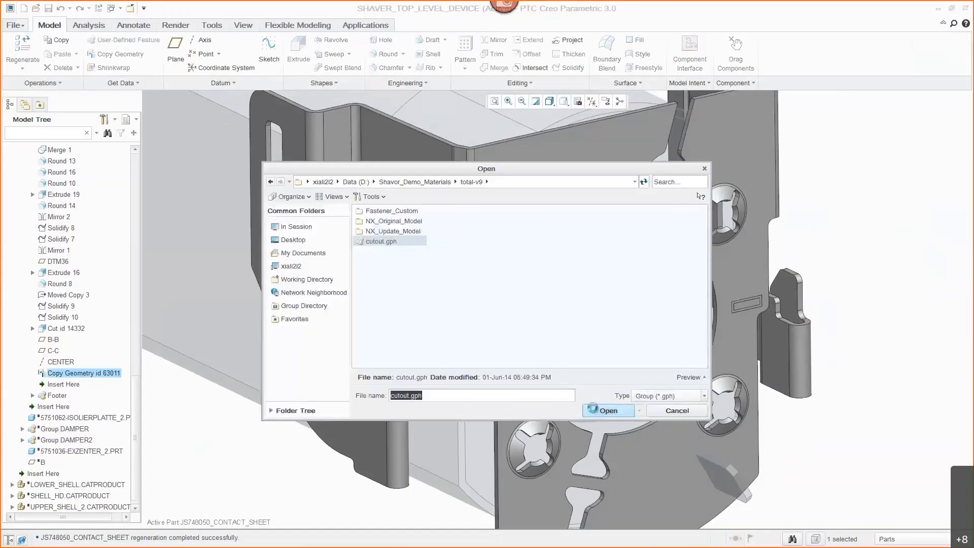
left_click(593, 409)
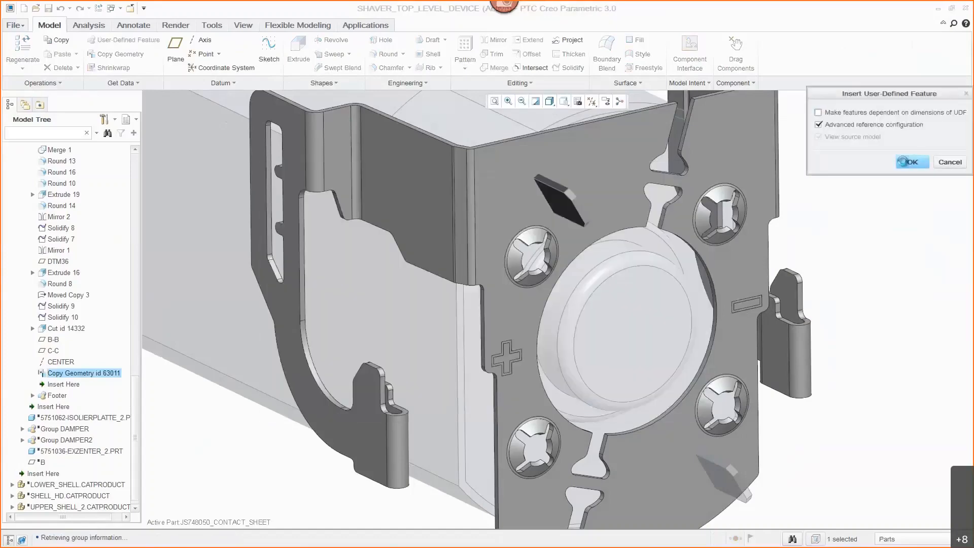
left_click(908, 162)
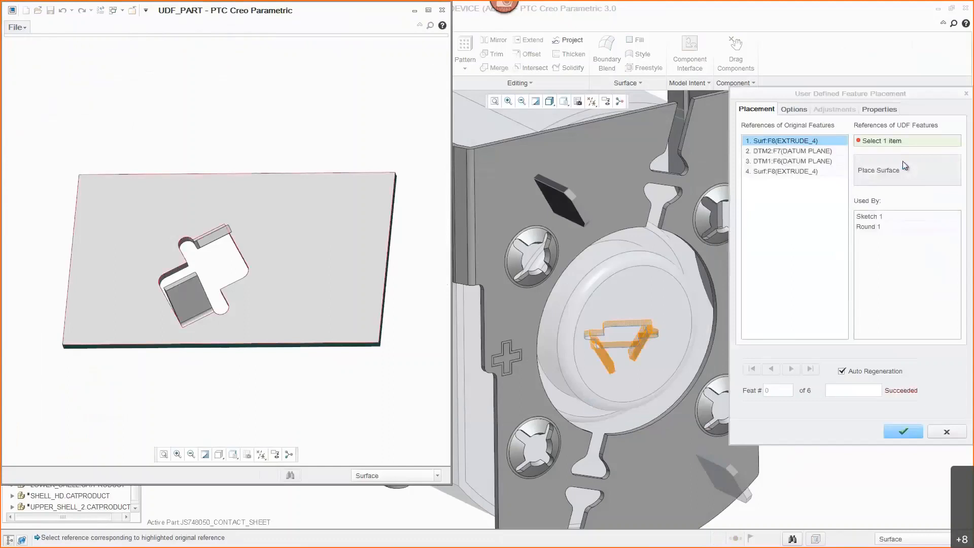
Place the cutout on the sheet's outer face, using the copied terminal surfaces for both datum planes and the sheet's hidden back face as Bottom Surface
left_click(597, 181)
left_click(546, 185)
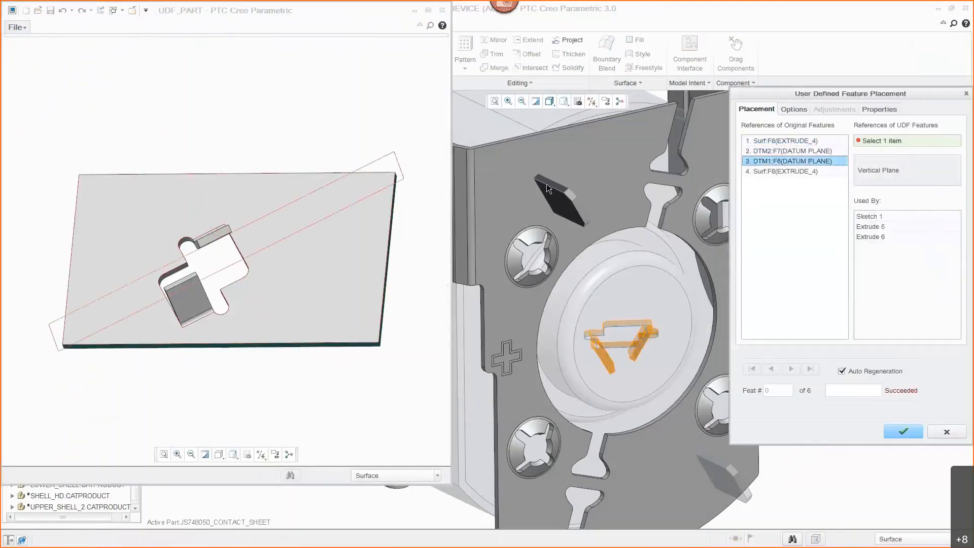
left_click(547, 185)
right_click(528, 207)
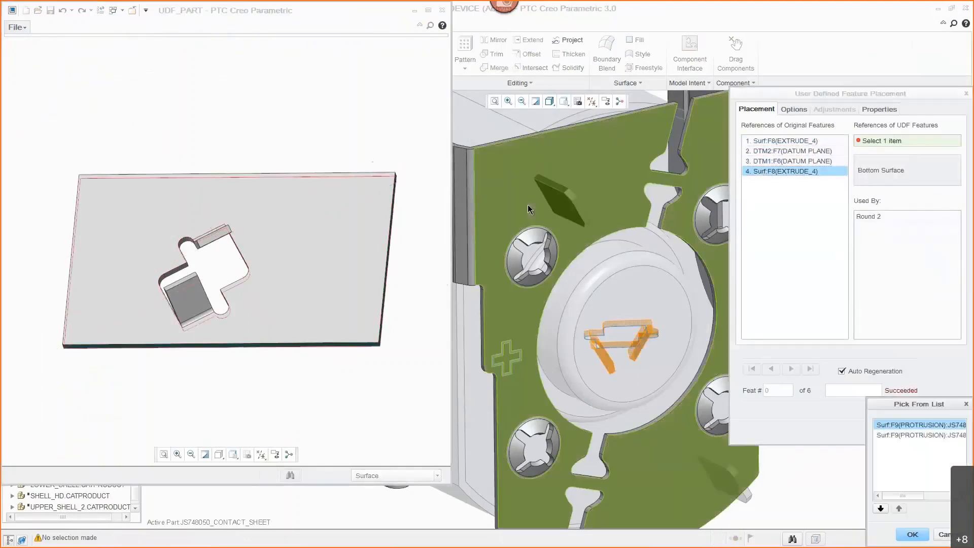
left_click(903, 435)
left_click(912, 534)
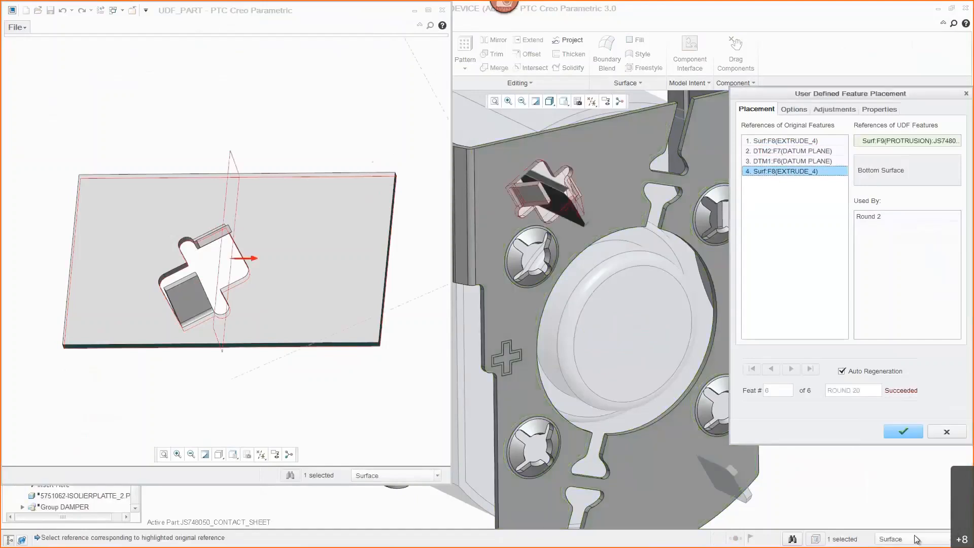
left_click(904, 432)
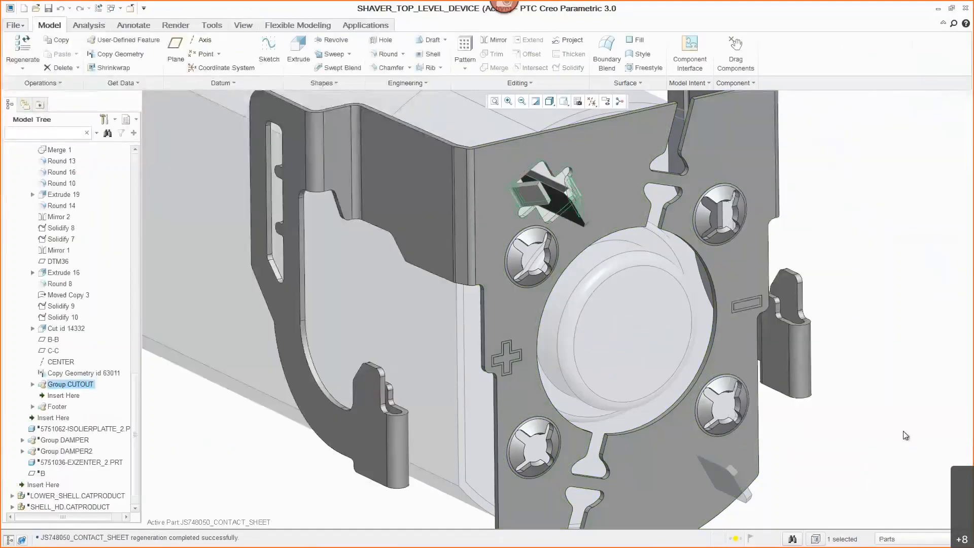
Copy Group CUTOUT and paste it as a dependent copy with move/rotate transformations applied
left_click(68, 42)
left_click(76, 54)
left_click(89, 79)
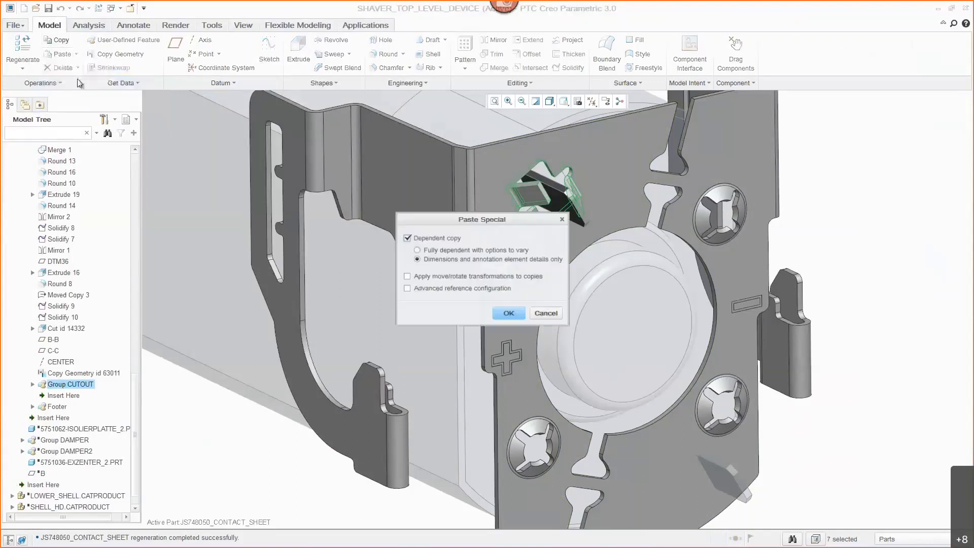
left_click(405, 277)
left_click(502, 312)
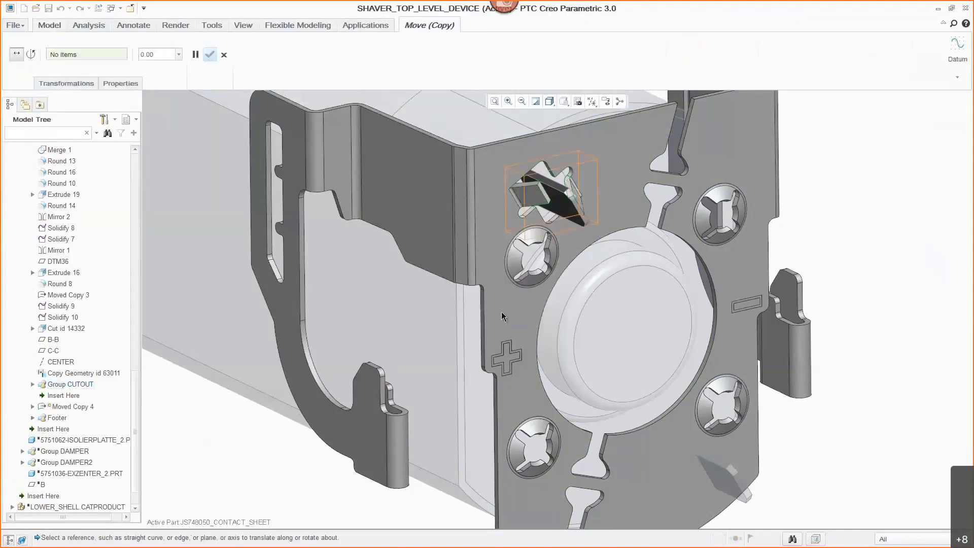
Rotate the copied cutout 180 degrees about the CENTER axis and accept the moved copy
left_click(32, 53)
left_click(60, 361)
left_click(169, 53)
type("180")
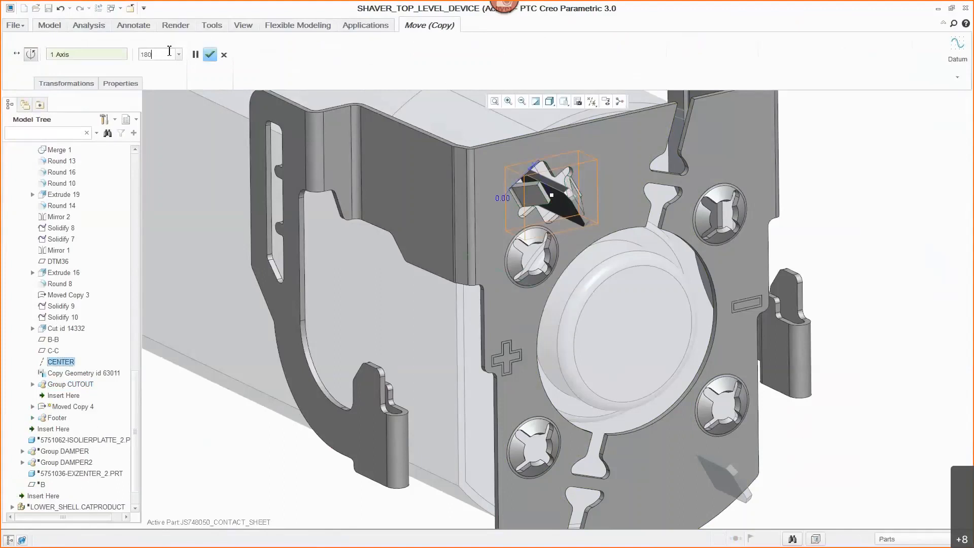
key("Return")
left_click(210, 54)
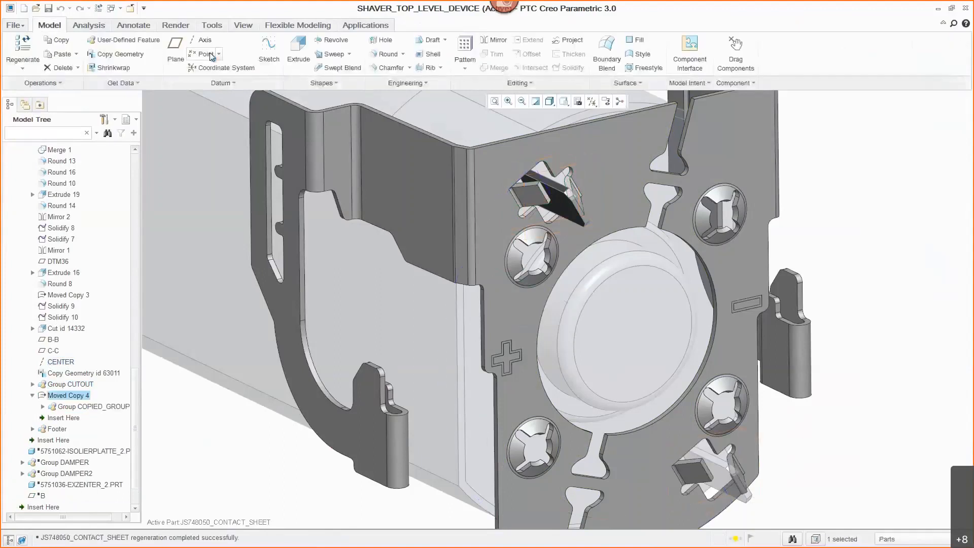
Reactivate the top-level assembly and collapse the contact sheet's feature list
left_click(186, 331)
key("ctrl+a")
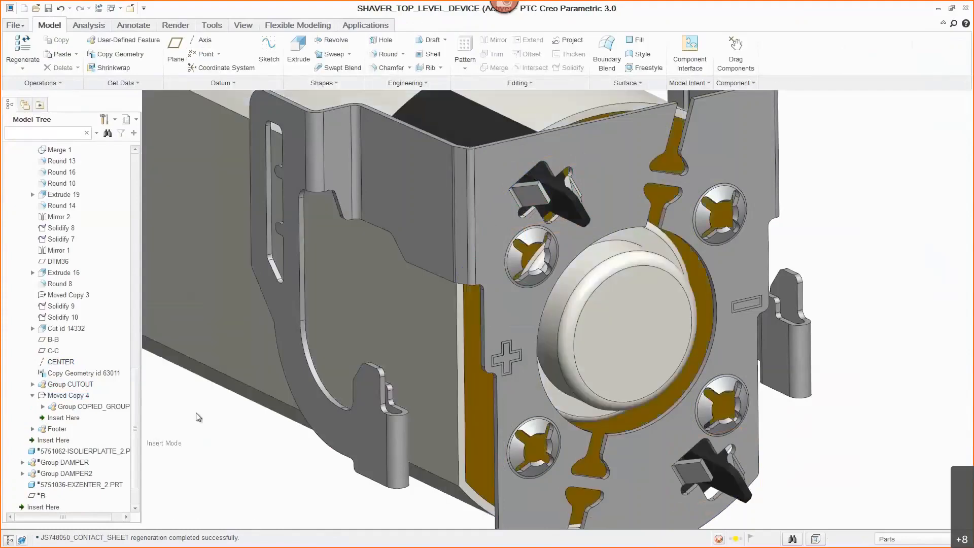
left_click_drag(135, 400, 131, 253)
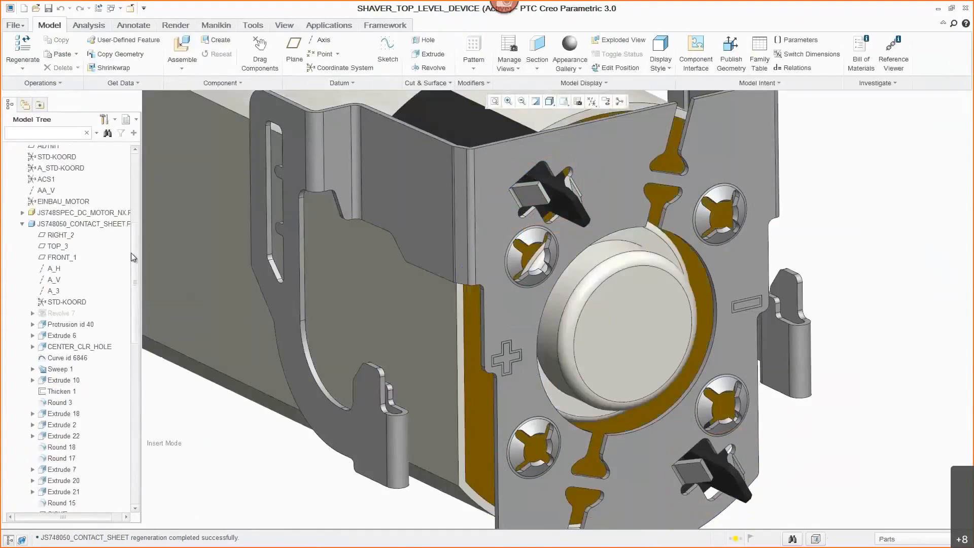
left_click(23, 224)
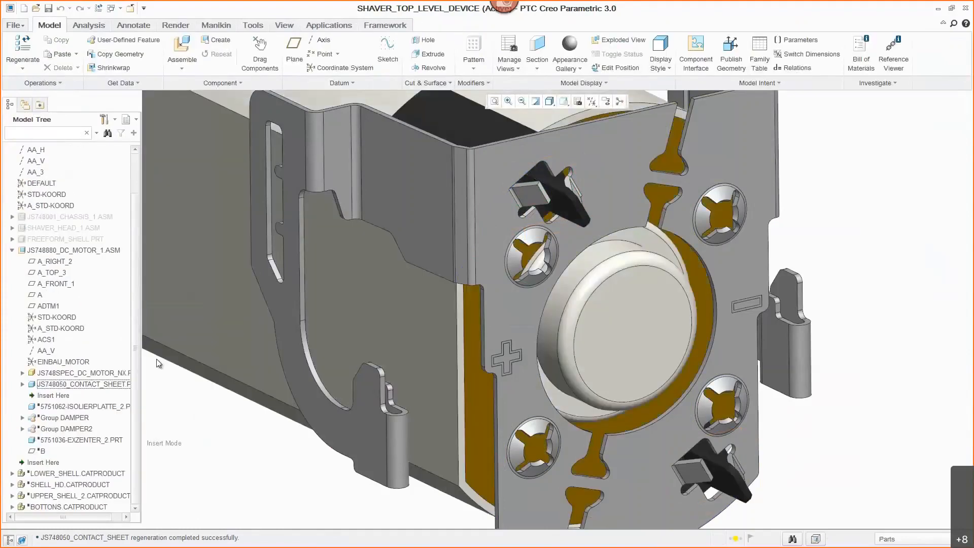
Cancel insert mode in JS748880_DC_MOTOR_1.ASM, resume its suppressed components and restore the default orientation
left_click(60, 396)
right_click(61, 397)
left_click(101, 402)
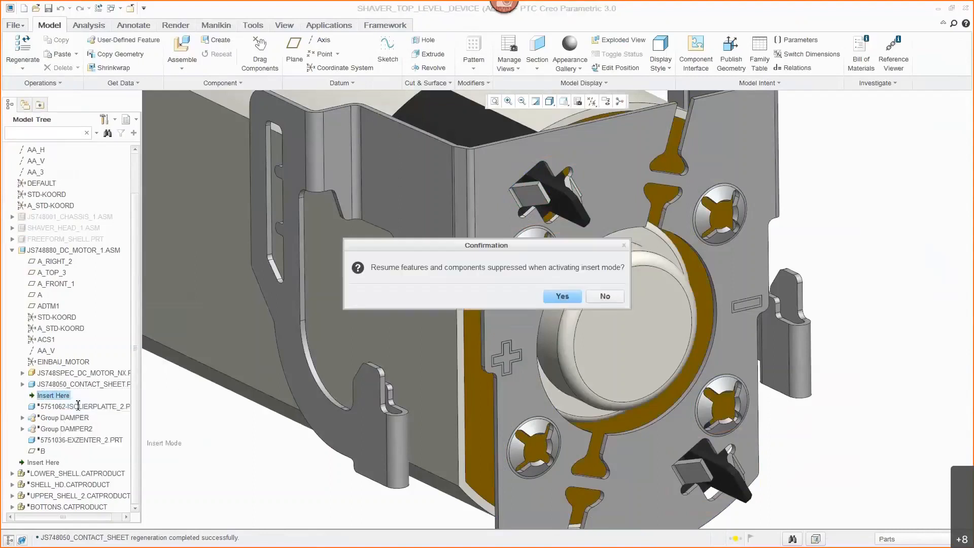
left_click(566, 300)
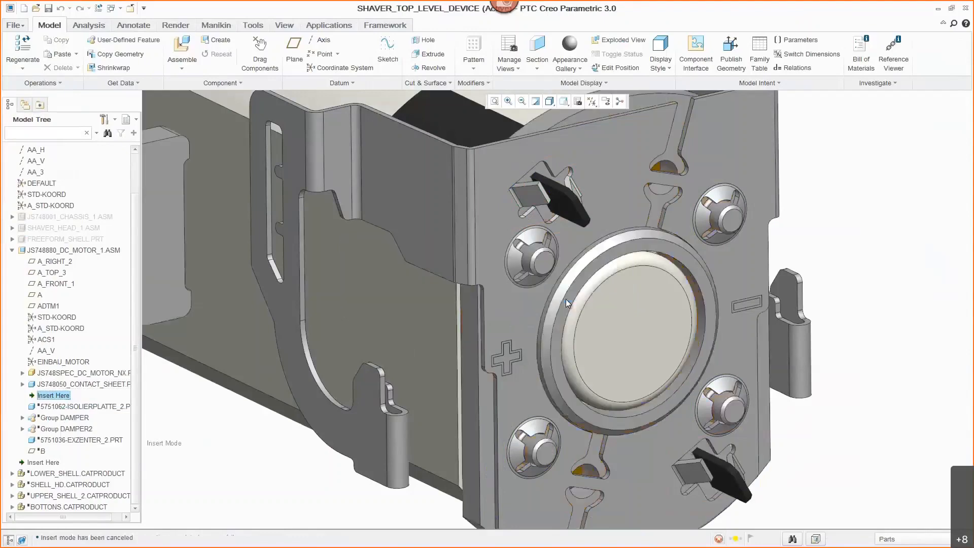
left_click(274, 454)
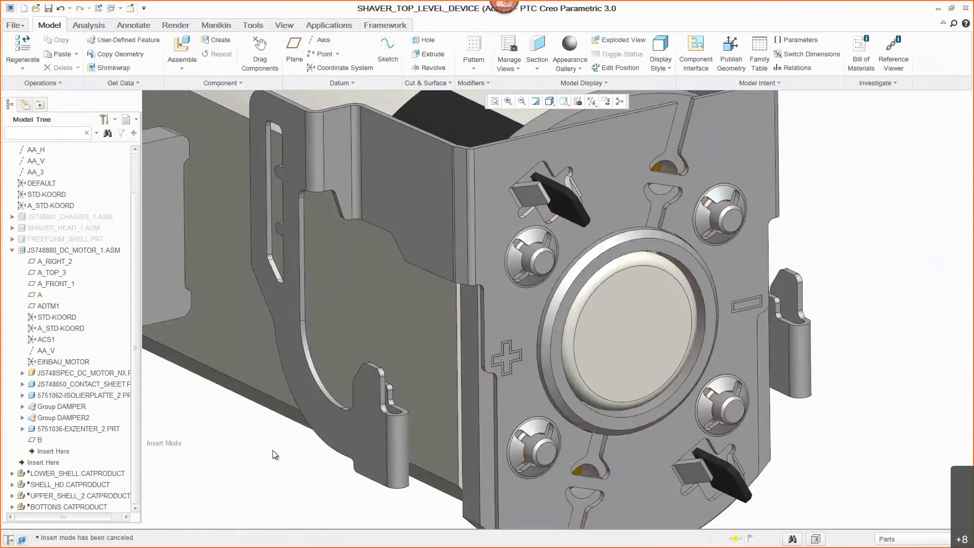
key("ctrl+d")
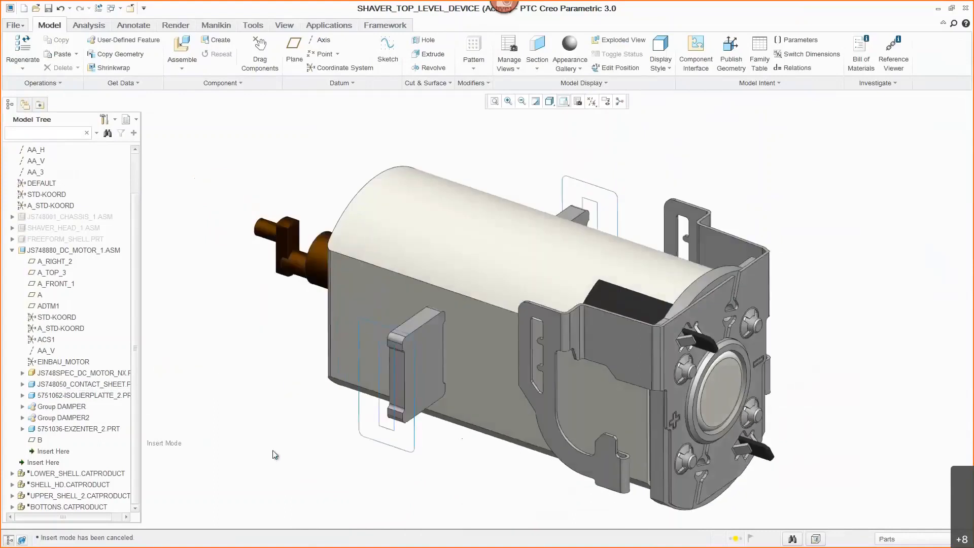
Expand Group DAMPER2 and activate its damping element part 5_735_066_DAEMPFUNGSELEMENT2
left_click(23, 418)
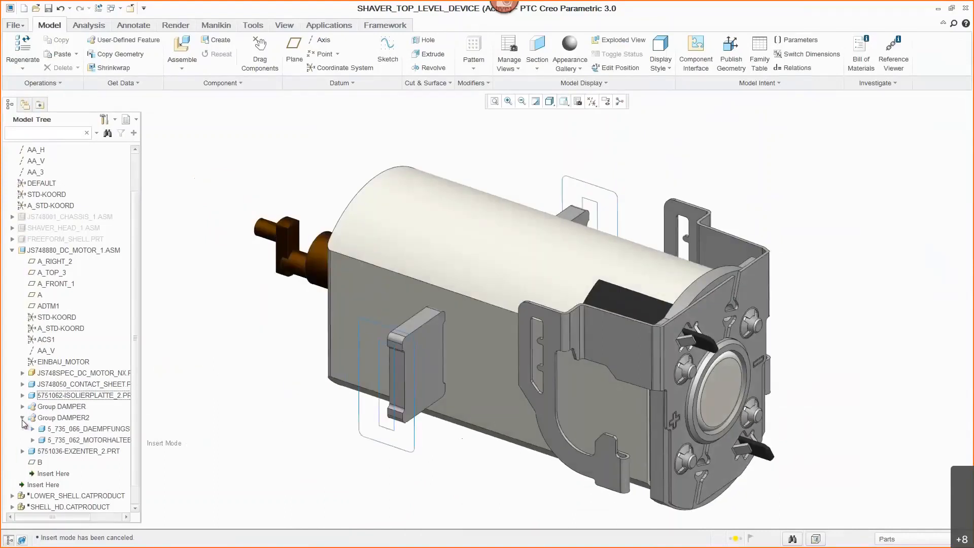
left_click(32, 428)
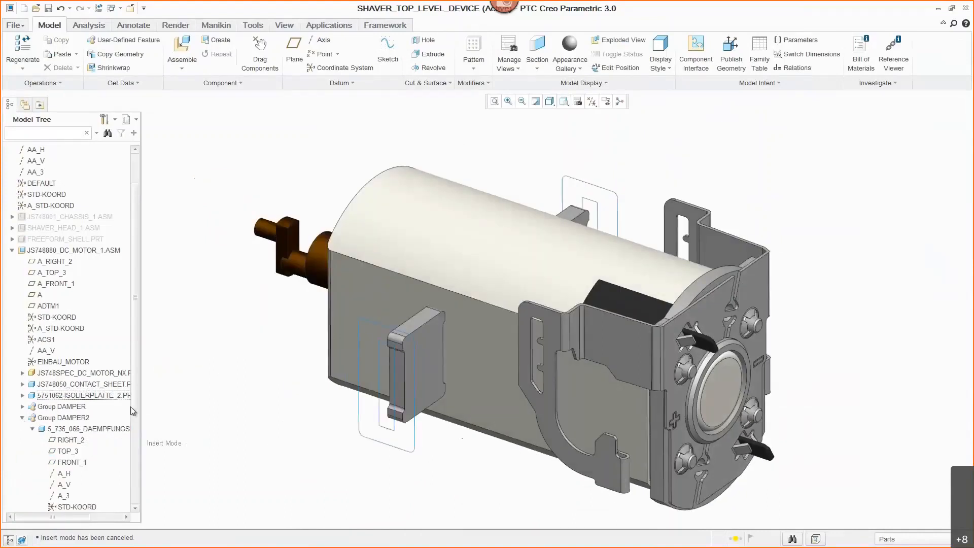
left_click_drag(136, 410, 137, 509)
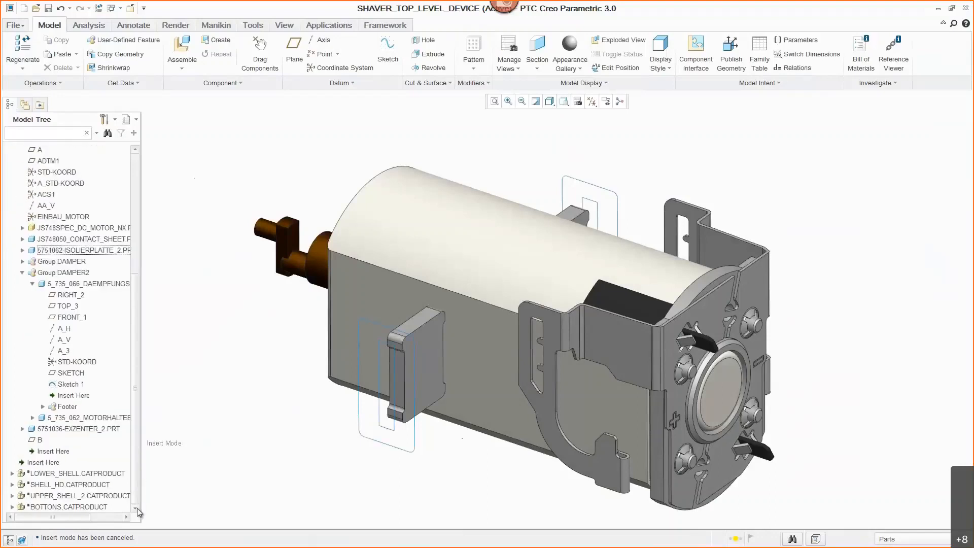
right_click(102, 284)
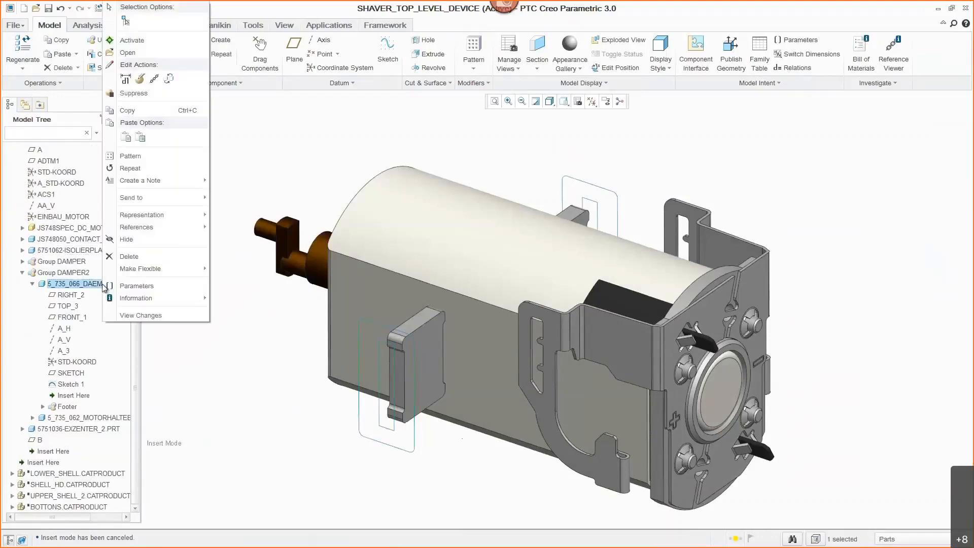
left_click(142, 42)
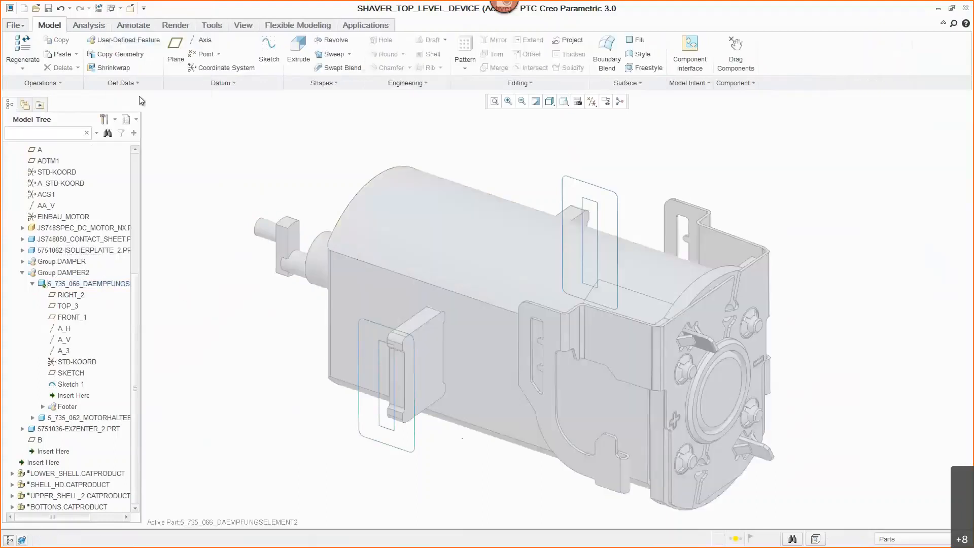
Copy the motor housing's upper curved, flat side and lower curved surfaces into the damping element with Copy Geometry, without using publish geometry
left_click(133, 54)
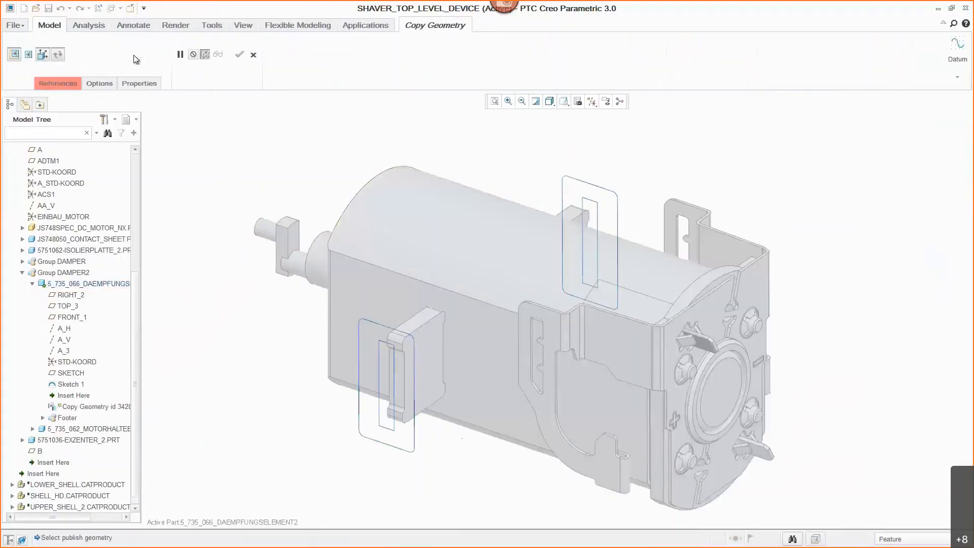
left_click(42, 58)
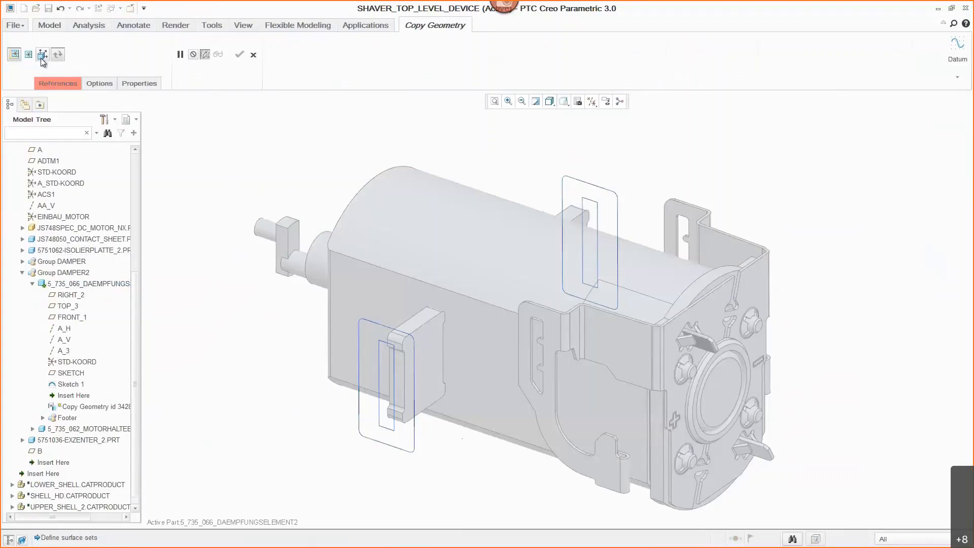
left_click(443, 274)
left_click(470, 337, "ctrl")
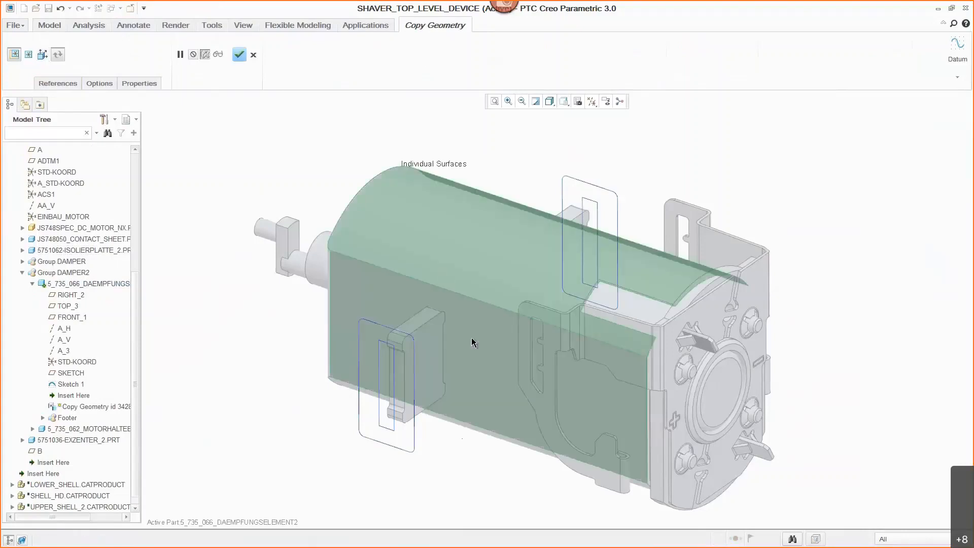
left_click(441, 416, "ctrl")
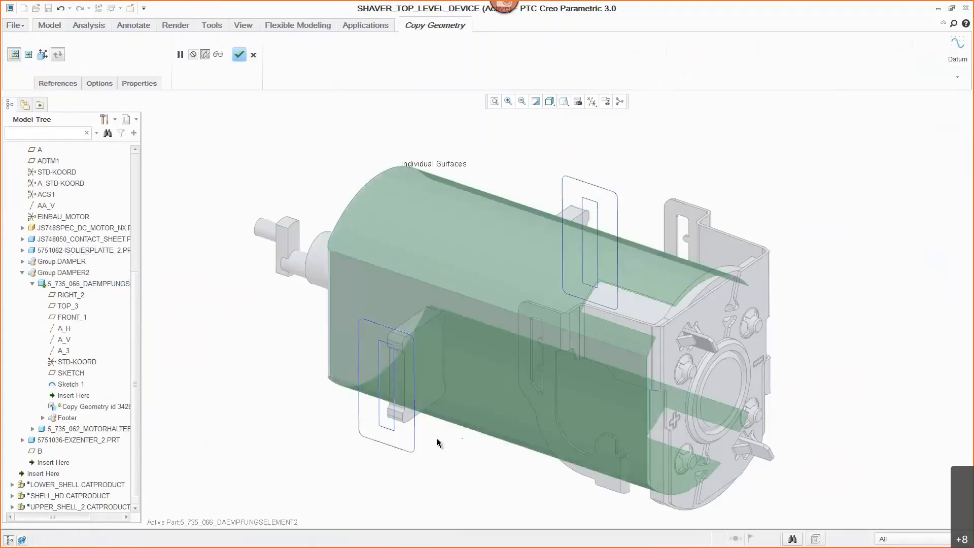
middle_click(436, 438)
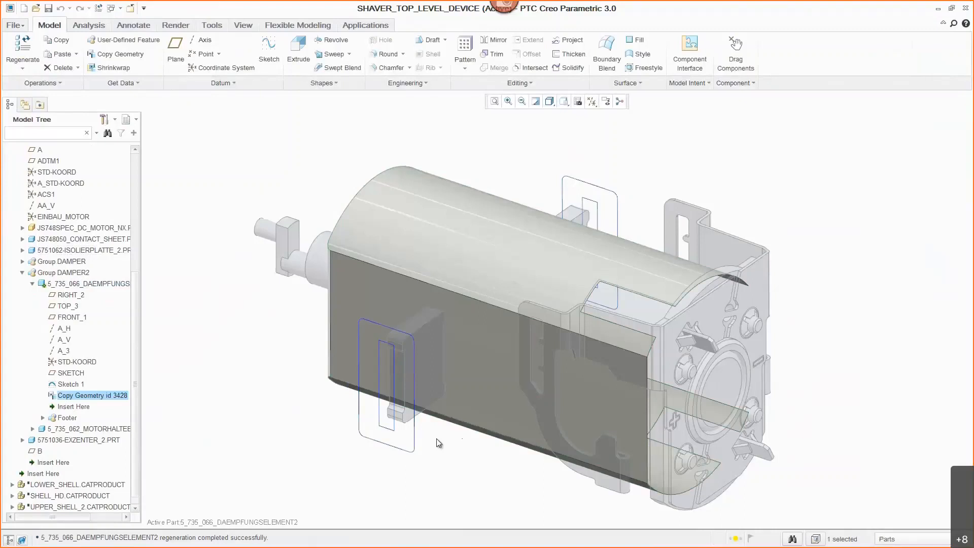
Extrude Sketch 1 of the damping element with its depth set to the selected copied motor surface
left_click(67, 384)
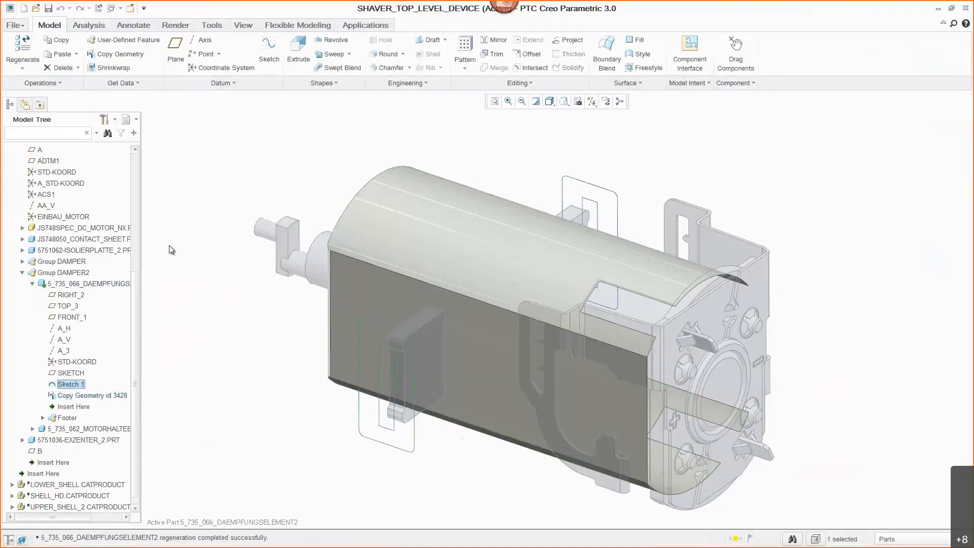
left_click(291, 59)
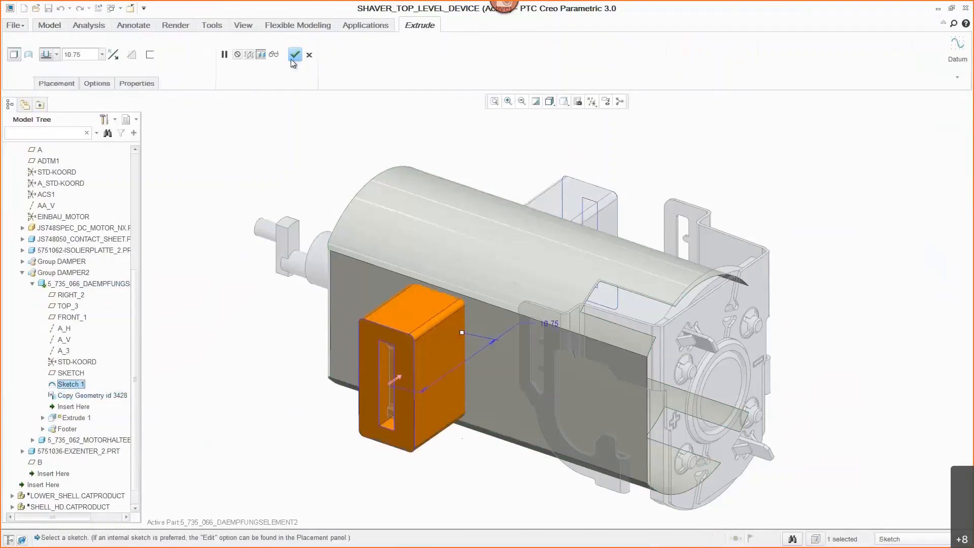
right_click(459, 334)
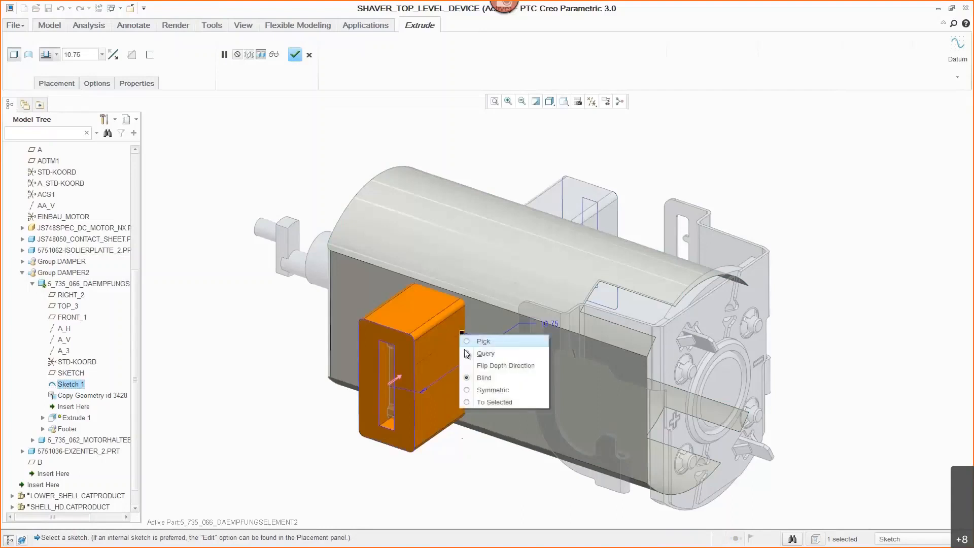
left_click(474, 403)
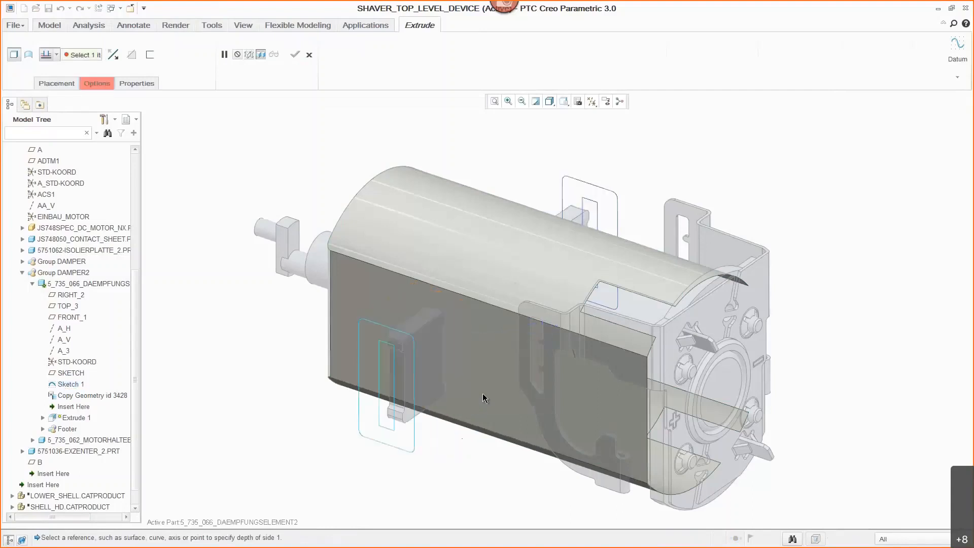
left_click(483, 393)
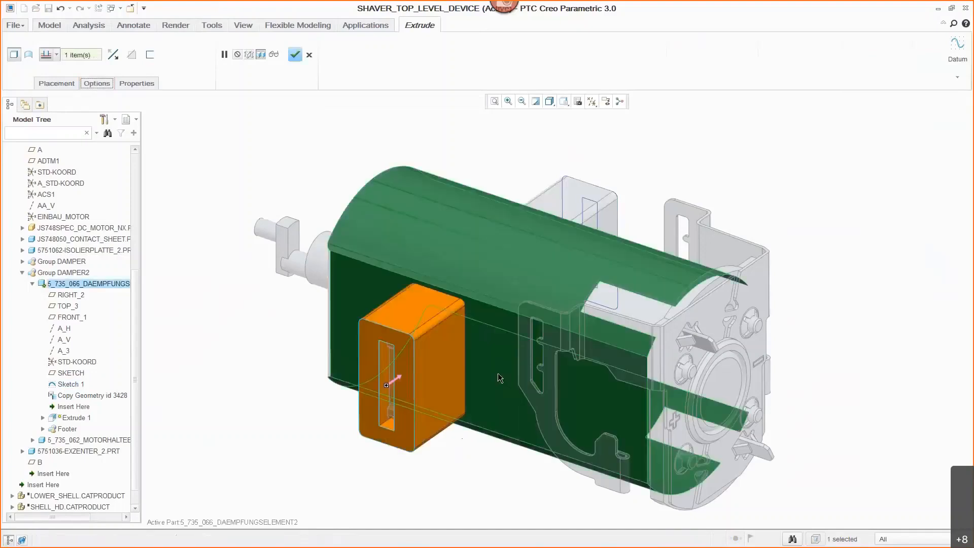
middle_click(498, 378)
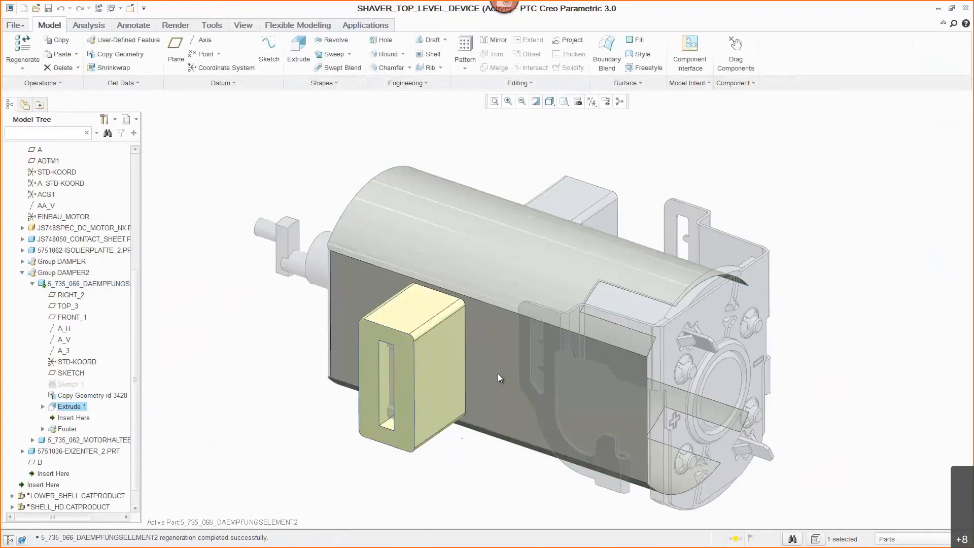
Hide the damping element's Copy Geometry feature and reactivate the top-level assembly
right_click(129, 396)
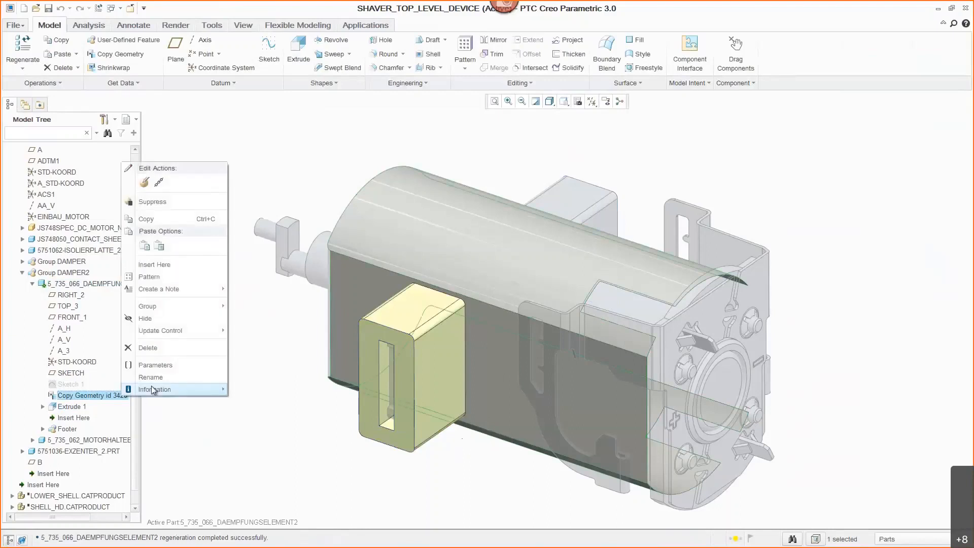
left_click(151, 318)
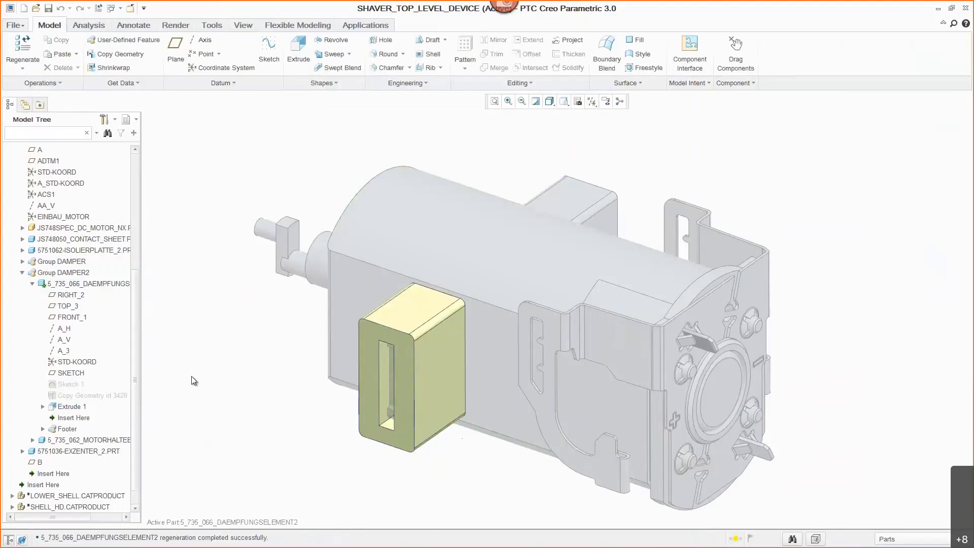
key("ctrl+a")
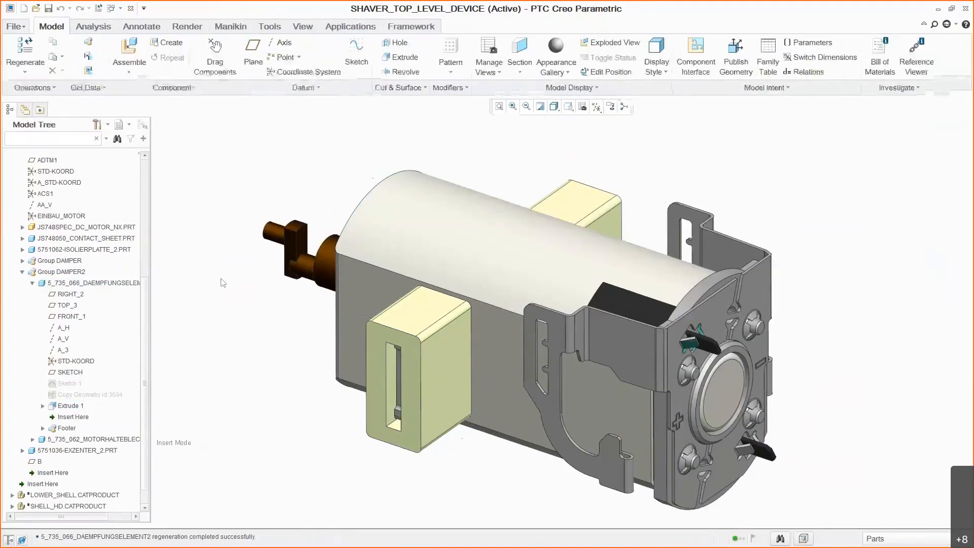
Save the layer status of the top-level assembly in the layer tree and return to the model tree
left_click(129, 124)
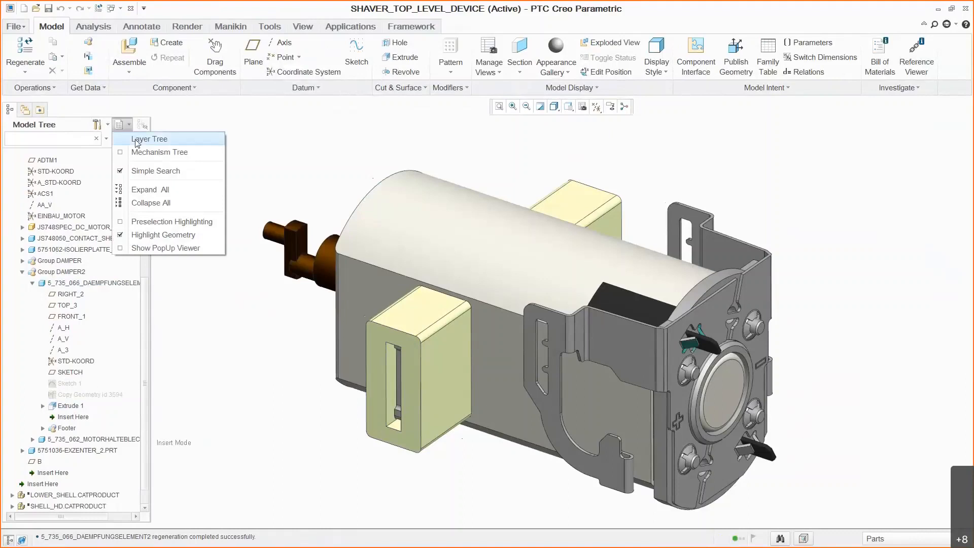
left_click(148, 139)
right_click(123, 250)
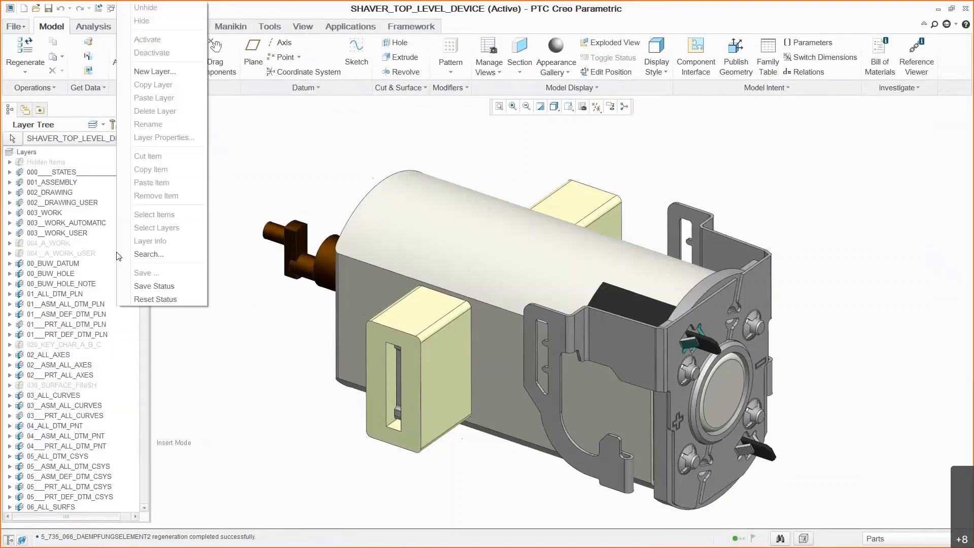
left_click(162, 286)
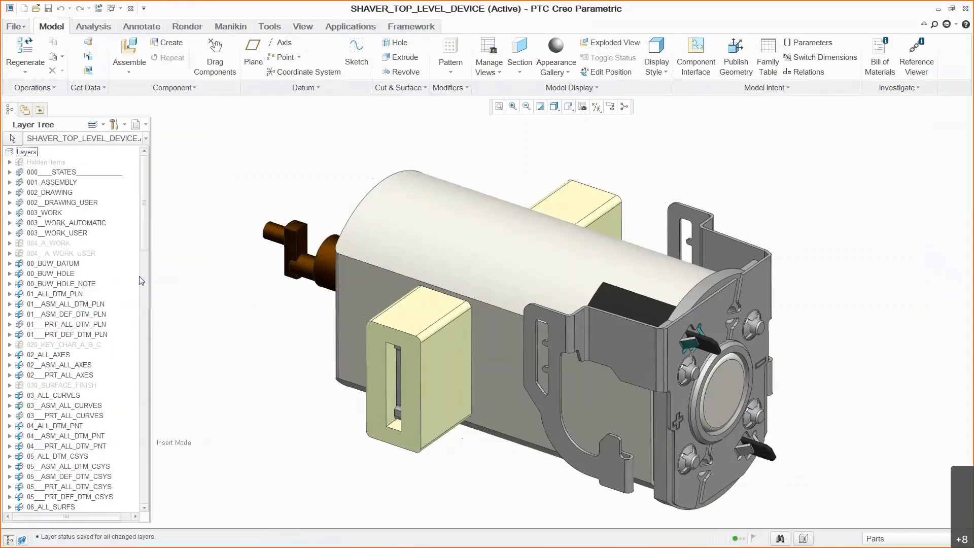
left_click(146, 124)
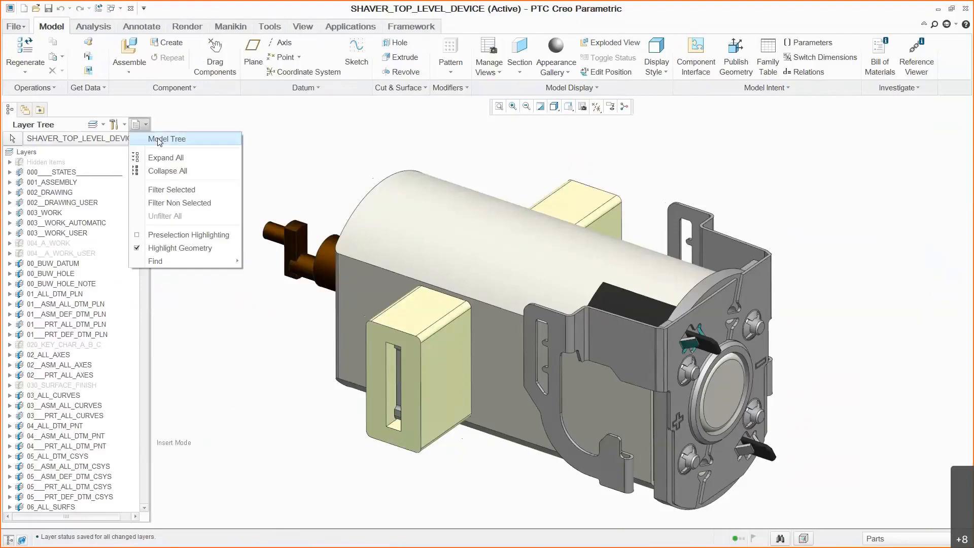
left_click(167, 134)
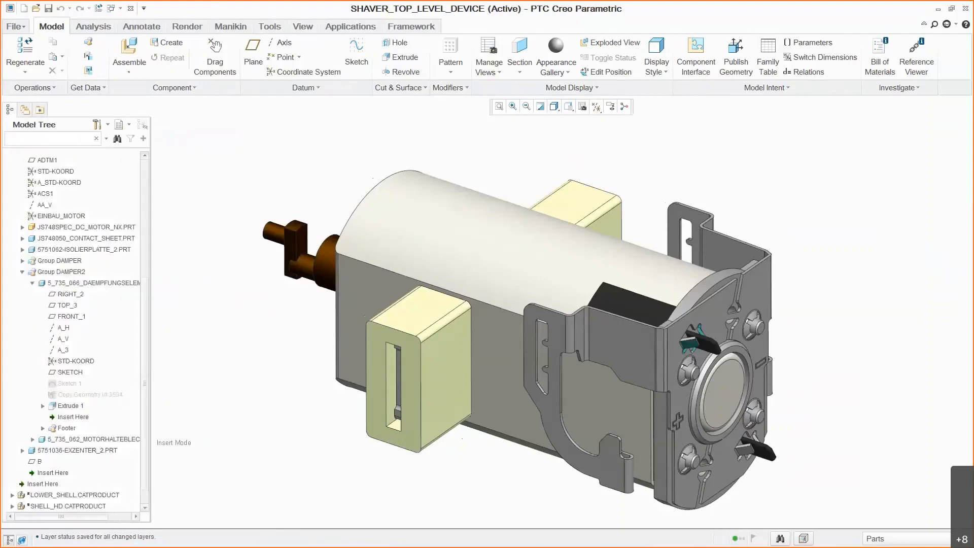
Save SHAVER_TOP_LEVEL_DEVICE, close its window and erase all objects that are not displayed from the session
left_click(48, 8)
left_click(130, 8)
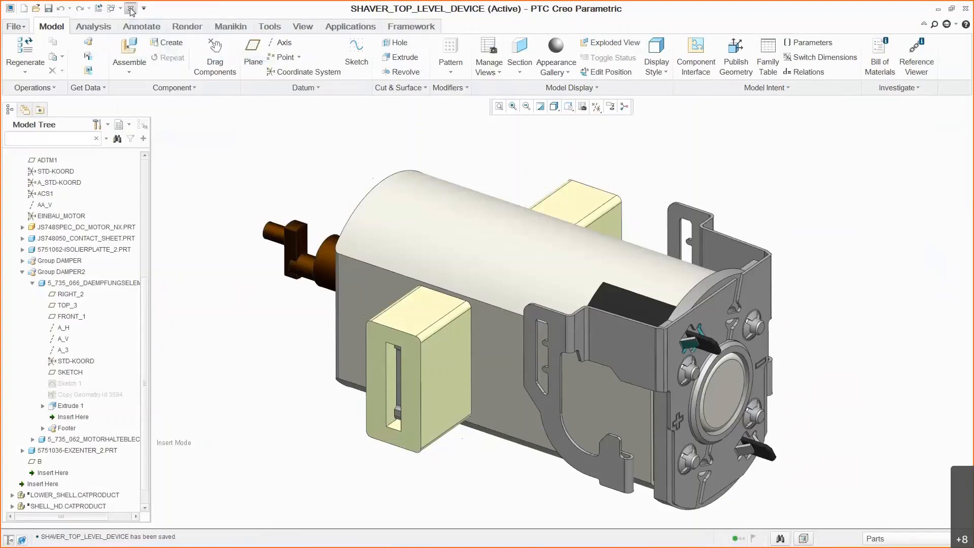
left_click(157, 60)
left_click(499, 387)
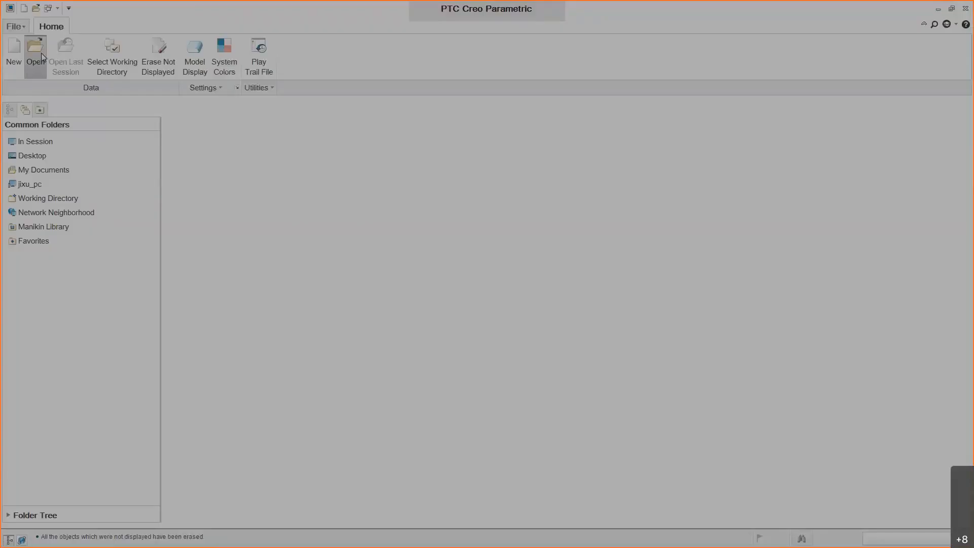
Search the working folder for "top" and open shaver_top_level_device.asm
left_click(35, 51)
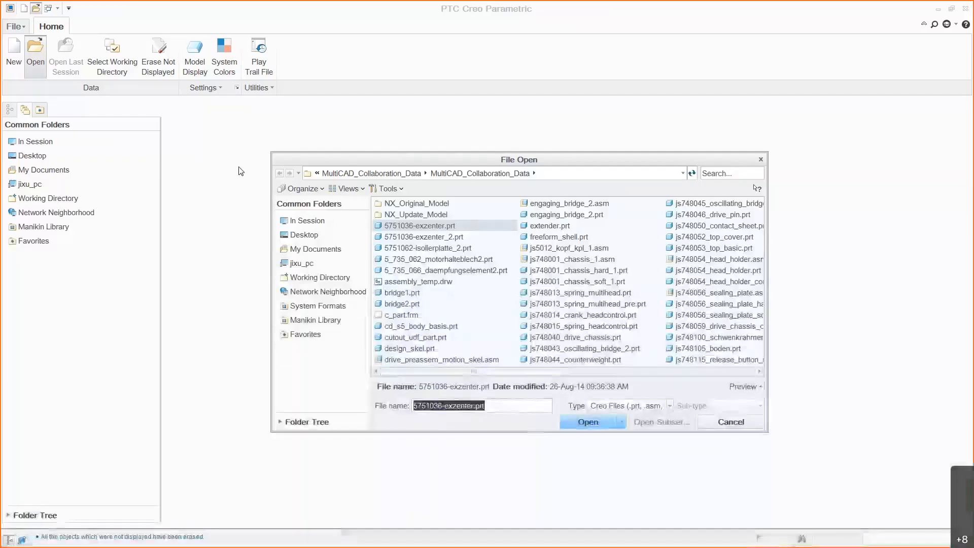
left_click(722, 172)
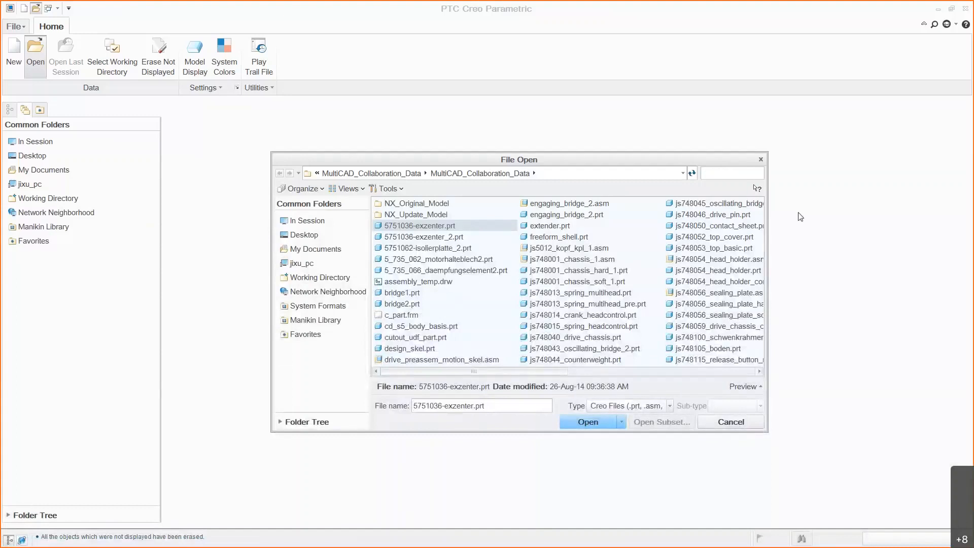
type("top")
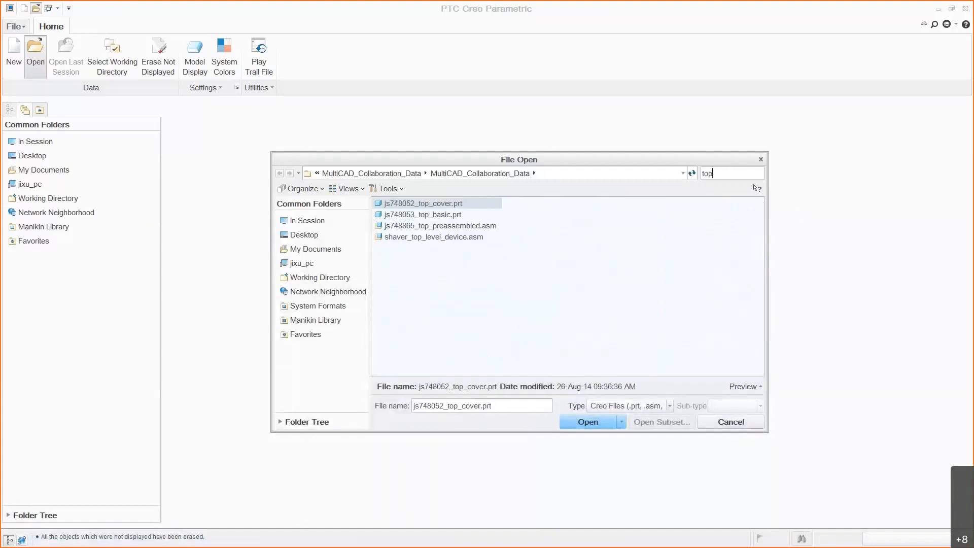
left_click(461, 238)
left_click(588, 421)
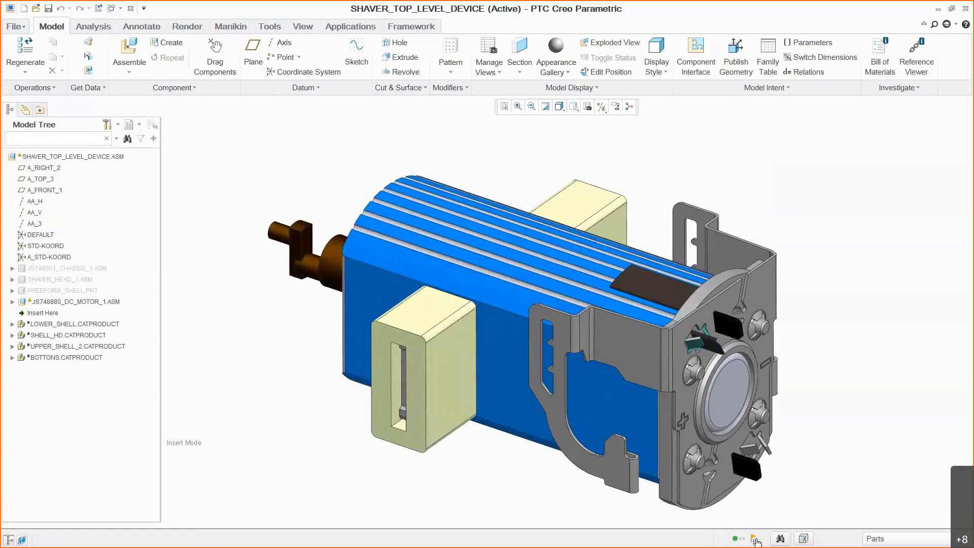
Locate the outdated Copy Geometry features of the damping element and contact sheet in the model tree from the Notification Center
mouse_move(753, 537)
left_click(797, 499)
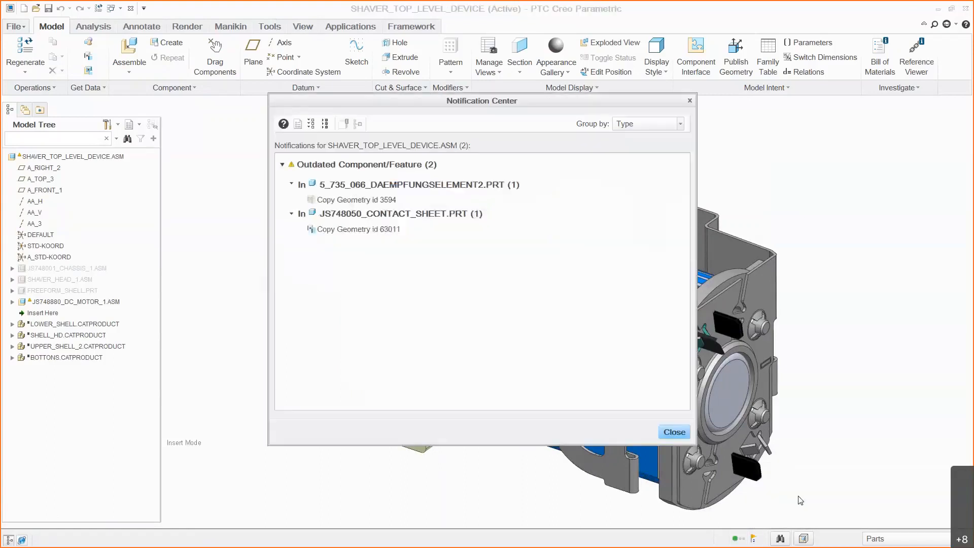
left_click(465, 185)
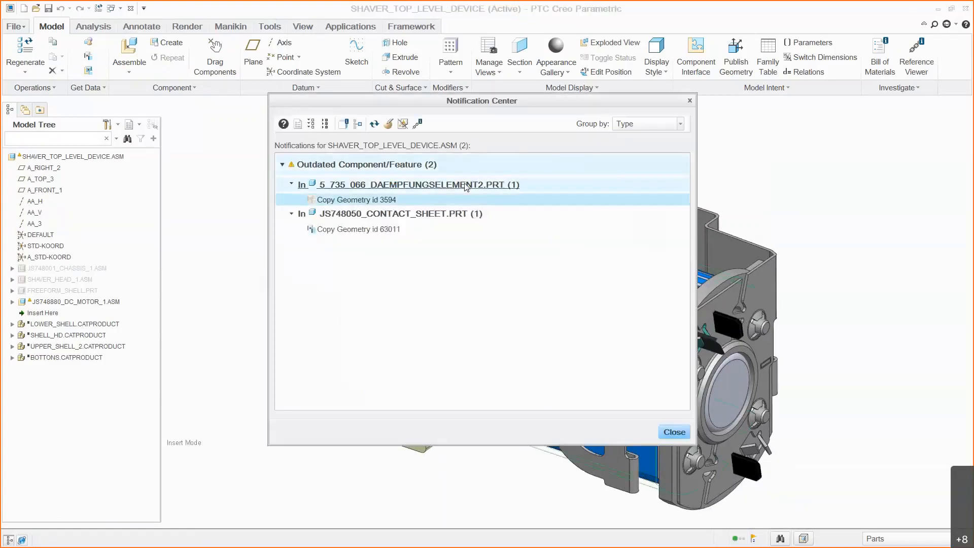
left_click(465, 210, "ctrl")
right_click(465, 209)
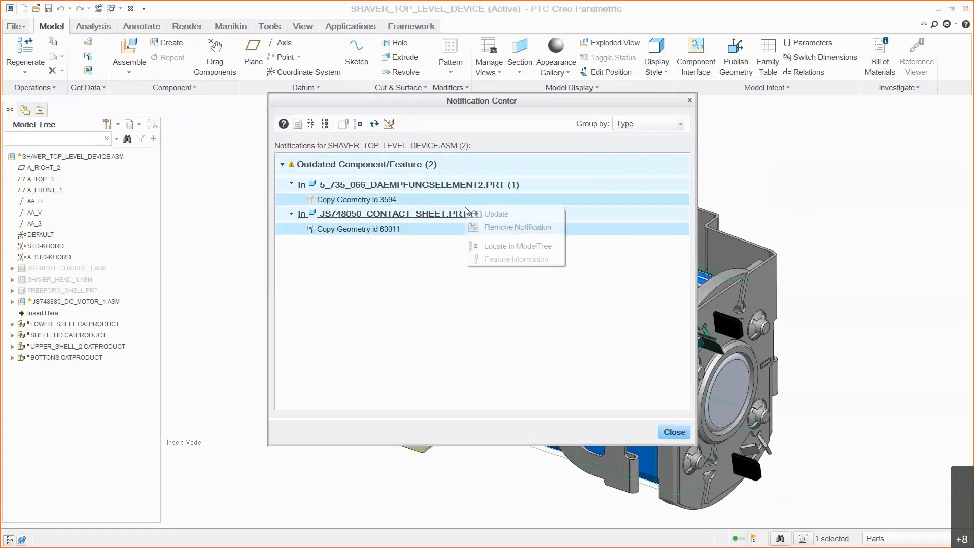
left_click(506, 246)
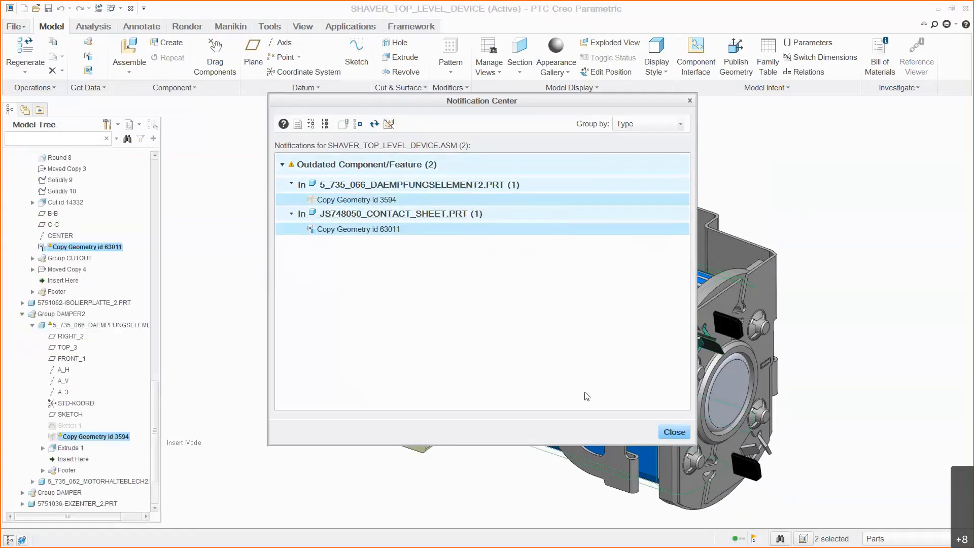
left_click(673, 432)
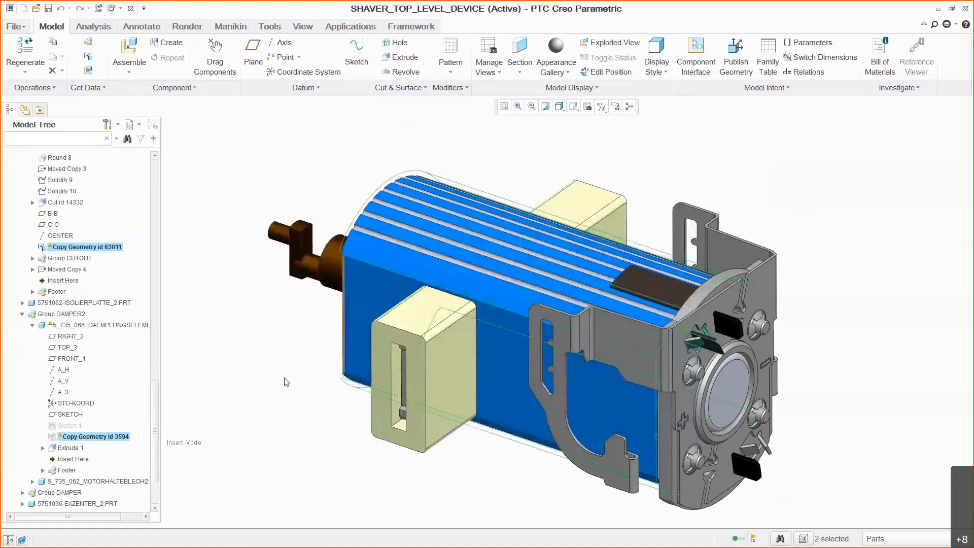
Show the differences for the contact sheet's outdated Copy Geometry id 63011 and examine the changed terminals closely
left_click(103, 247)
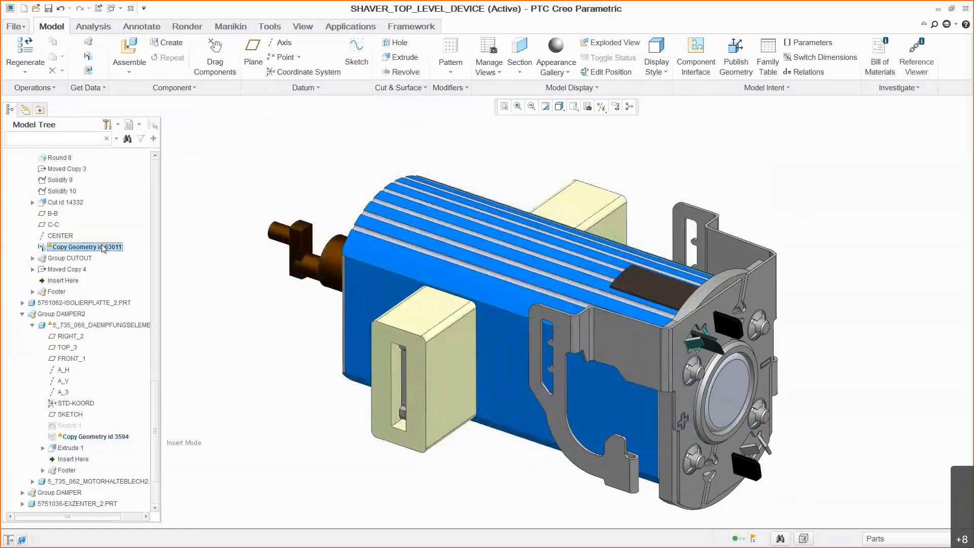
right_click(104, 247)
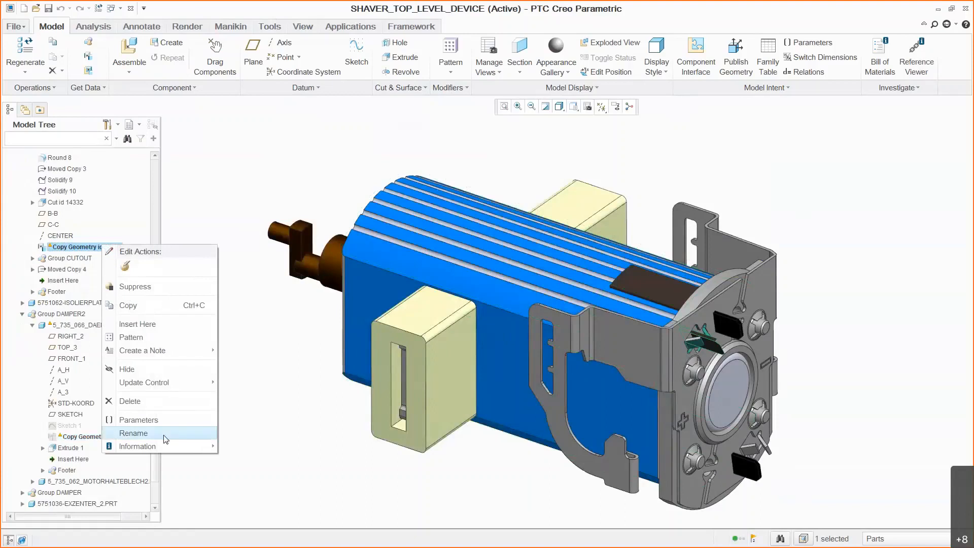
mouse_move(165, 384)
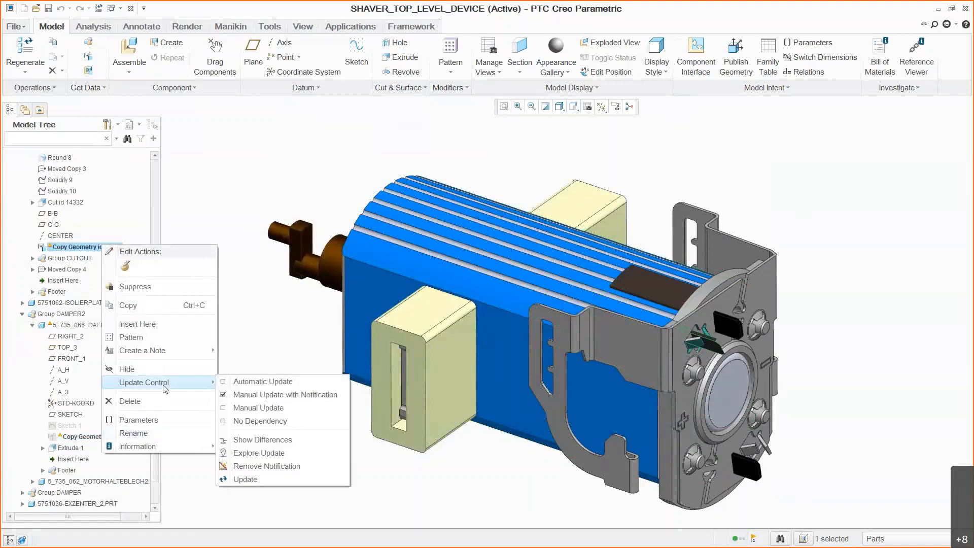
left_click(278, 440)
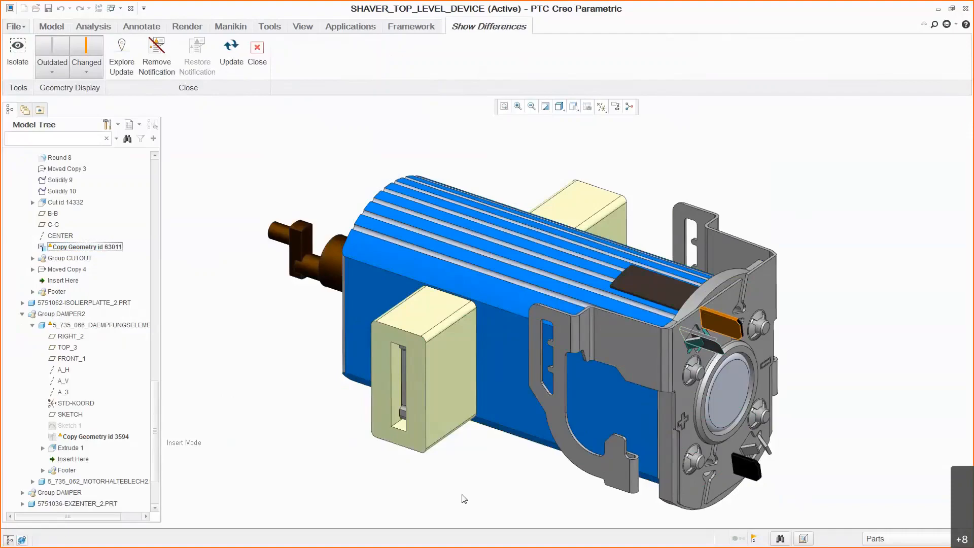
scroll(464, 499, "up", 6)
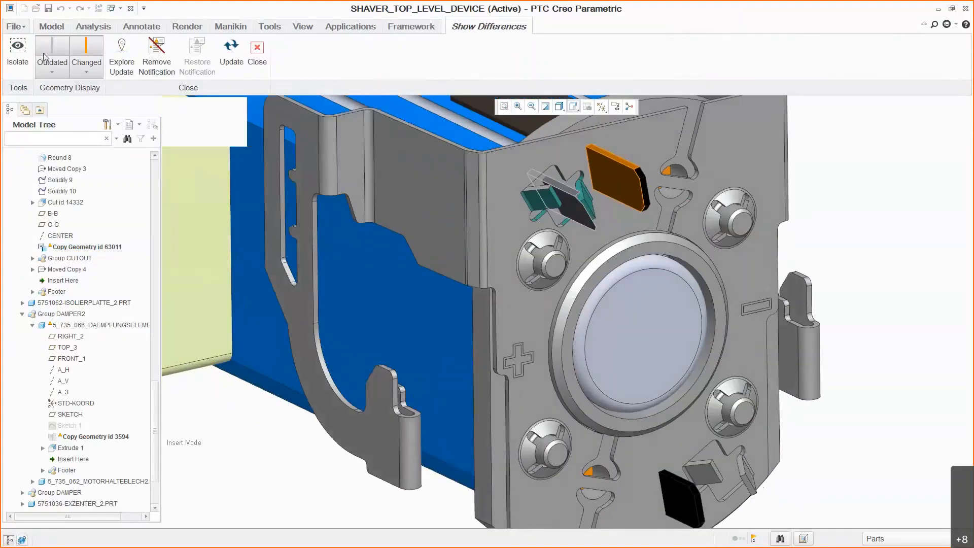
Isolate the contact sheet's compared terminal geometry, view the outdated and changed versions separately, and return to the full assembly
left_click(23, 52)
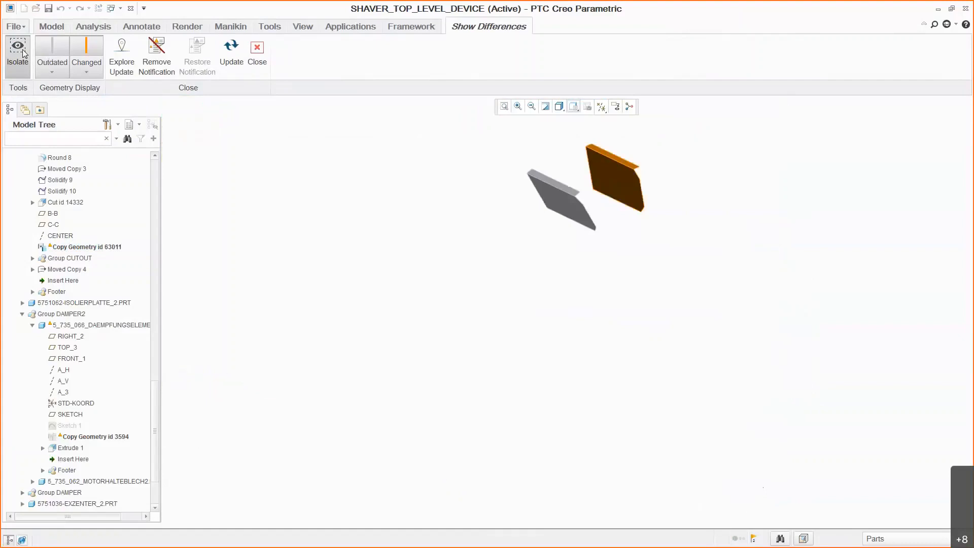
left_click(97, 47)
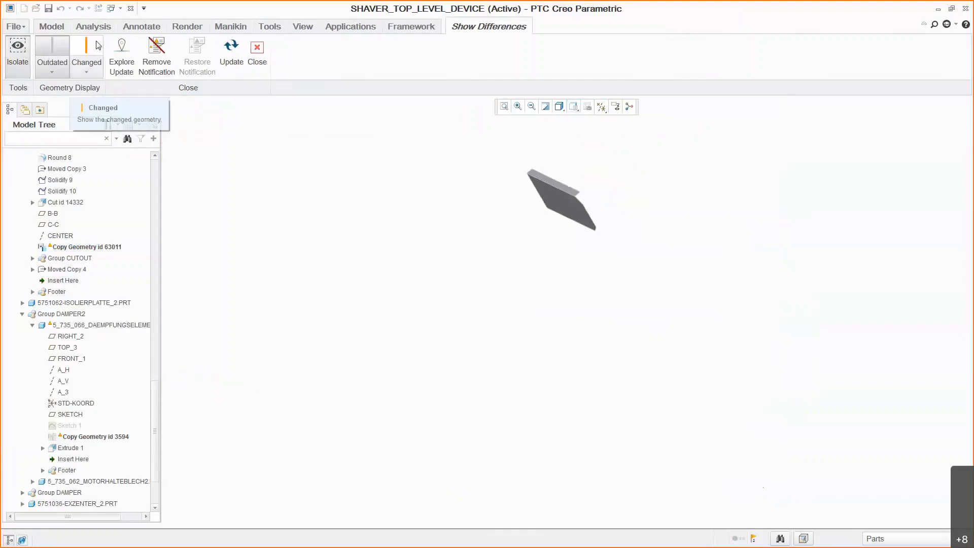
left_click(98, 46)
left_click(53, 52)
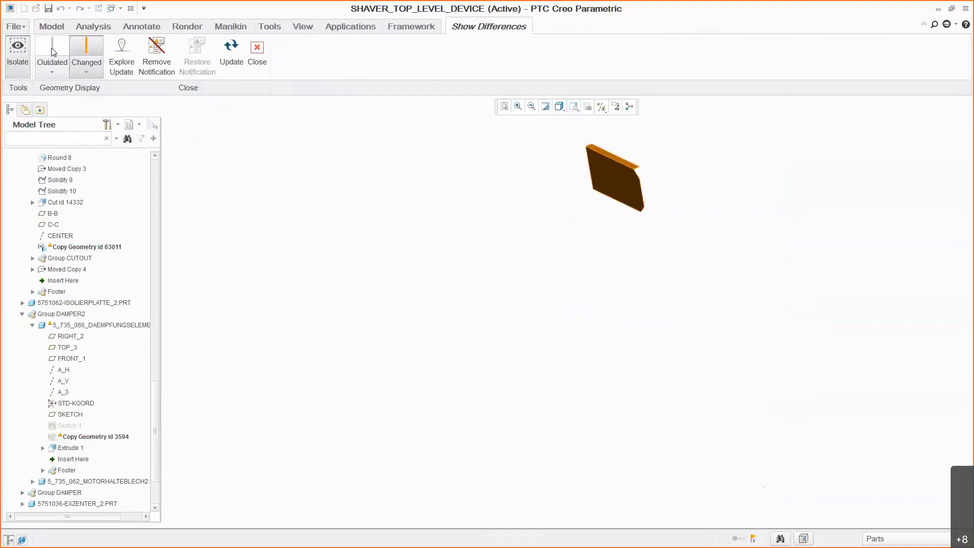
left_click(17, 56)
left_click(17, 56)
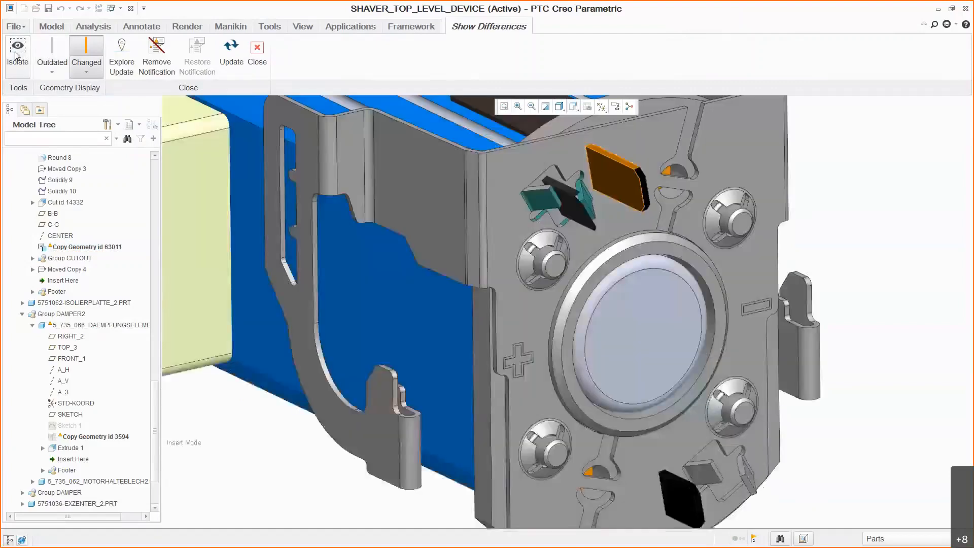
Update the contact sheet's Copy Geometry id 63011 to the changed terminals and restore the default view of the assembly
left_click(231, 50)
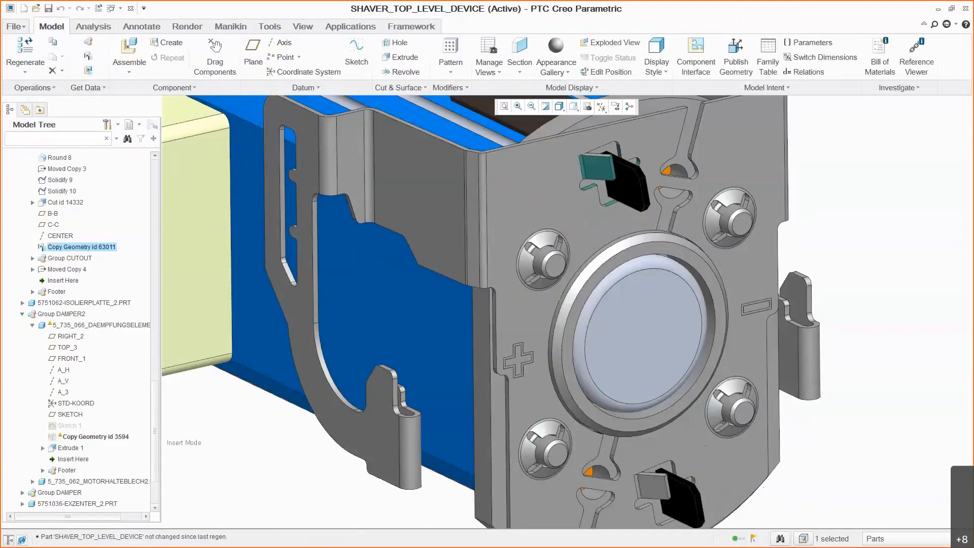
left_click(335, 485)
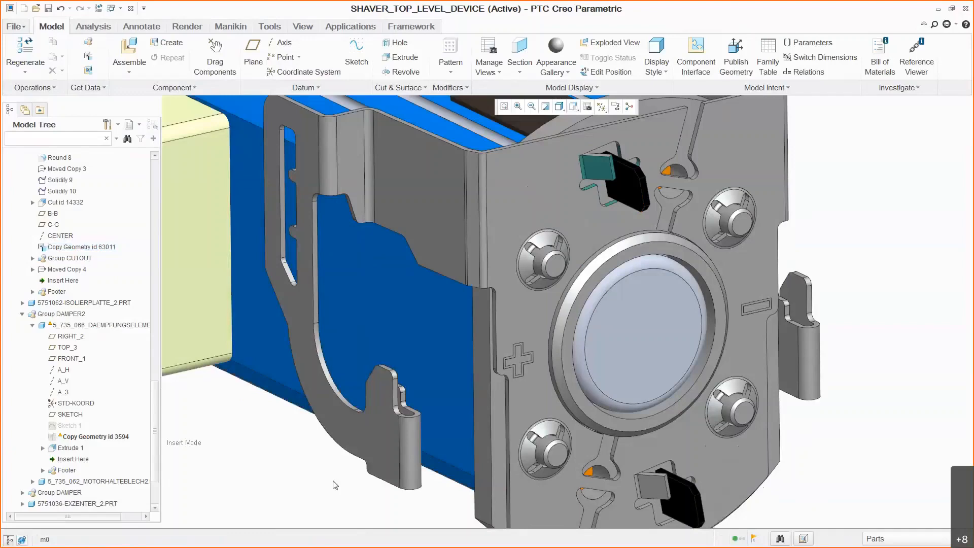
key("ctrl+d")
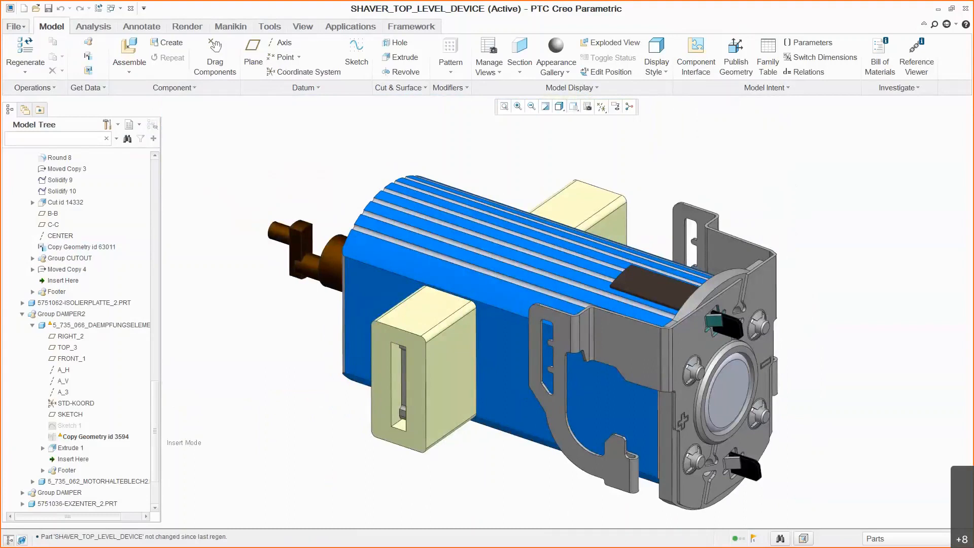
Set the overall height dimension of Sketch 1 in the DAMPER2 group's damping element to 13
left_click(75, 427)
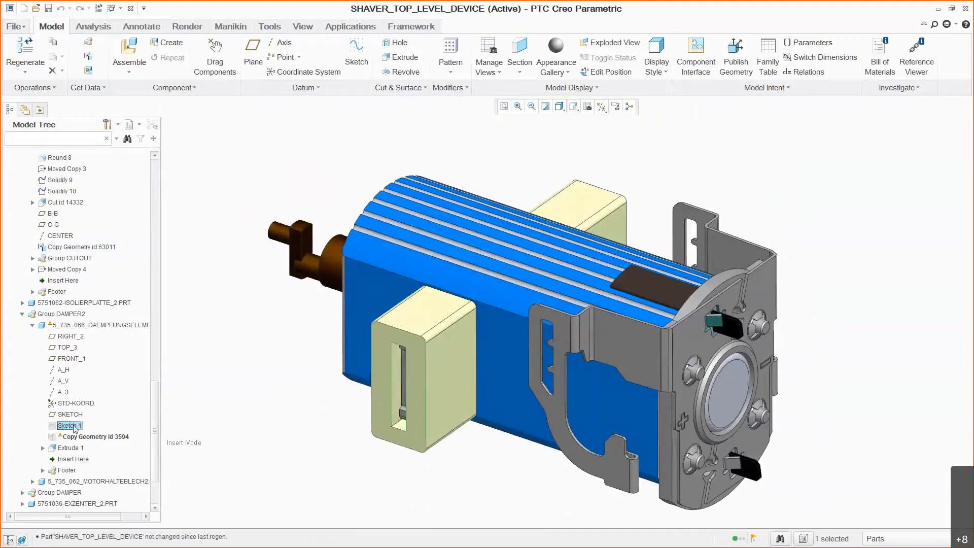
right_click(75, 427)
left_click(104, 340)
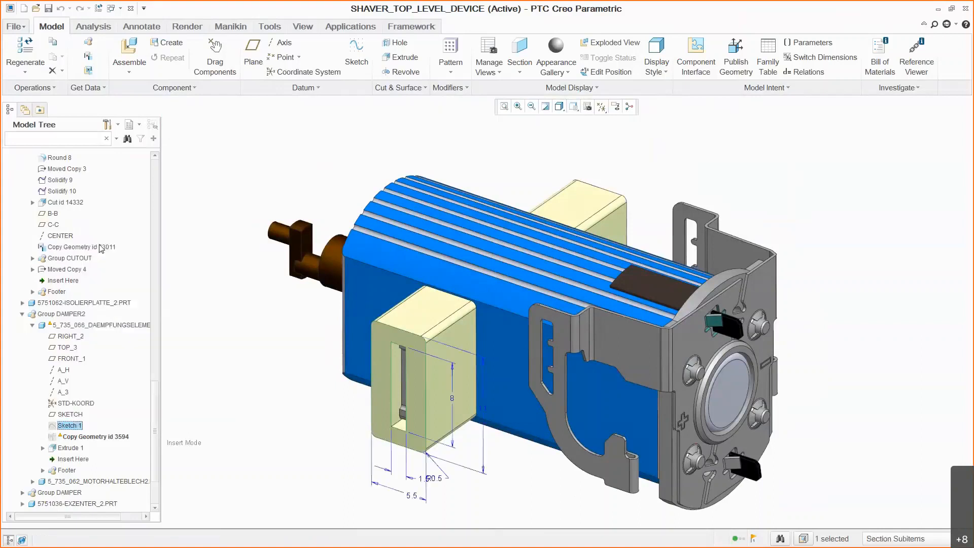
double_click(485, 410)
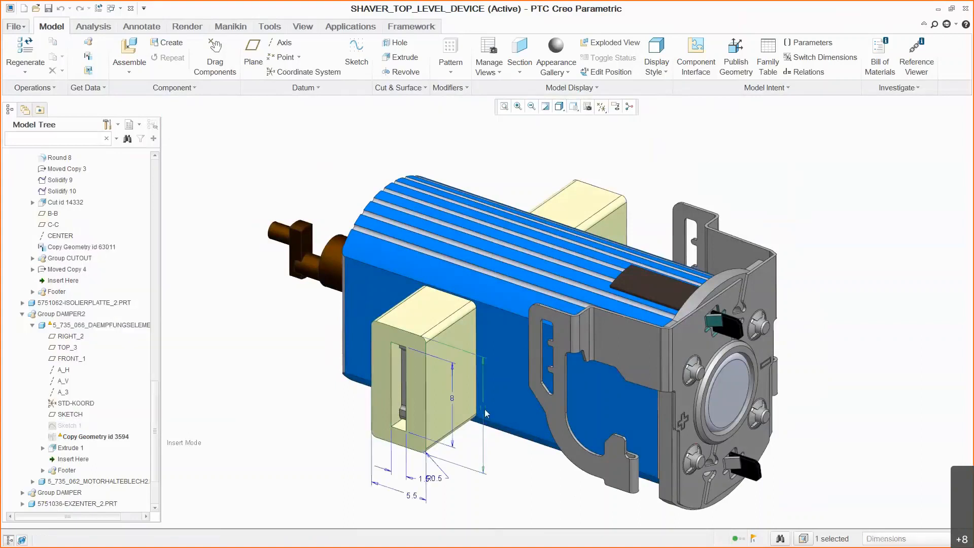
type("13.")
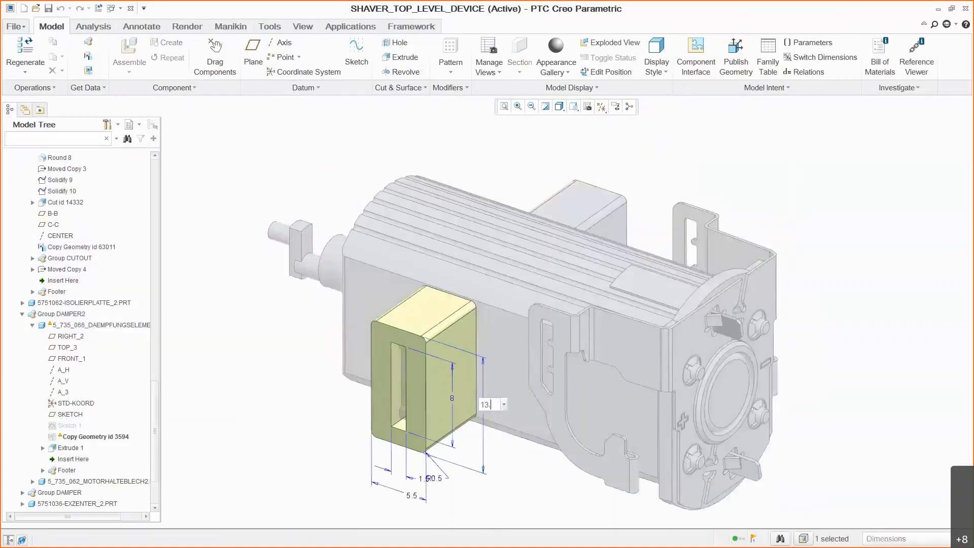
key("Return")
left_click(302, 462)
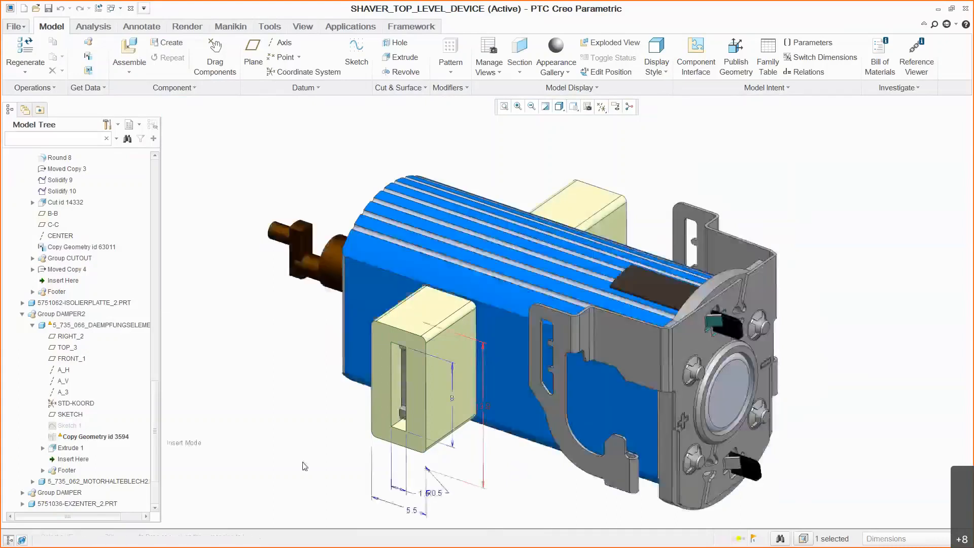
left_click(303, 460)
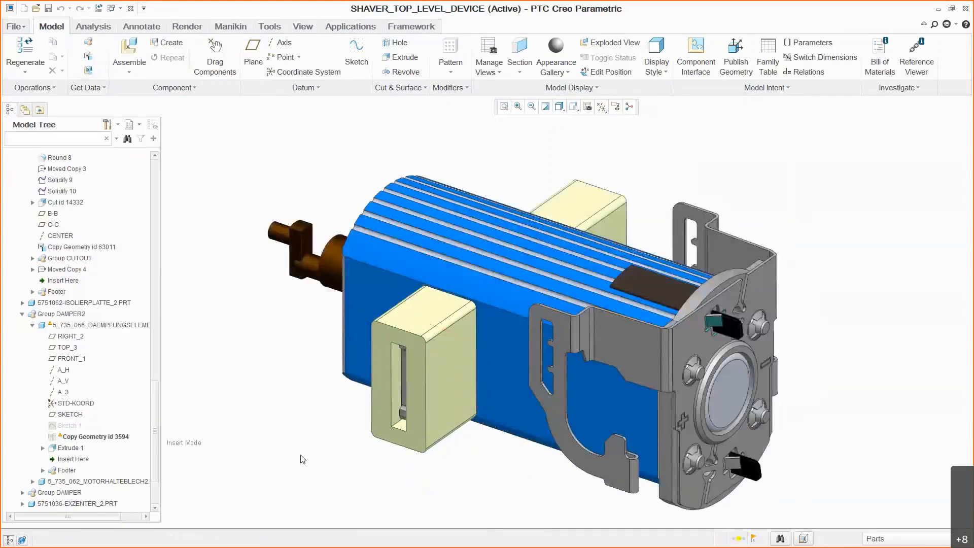
Compare the outdated and changed motor geometry of the damping element's Copy Geometry id 3594 in isolation, and update the feature
right_click(101, 437)
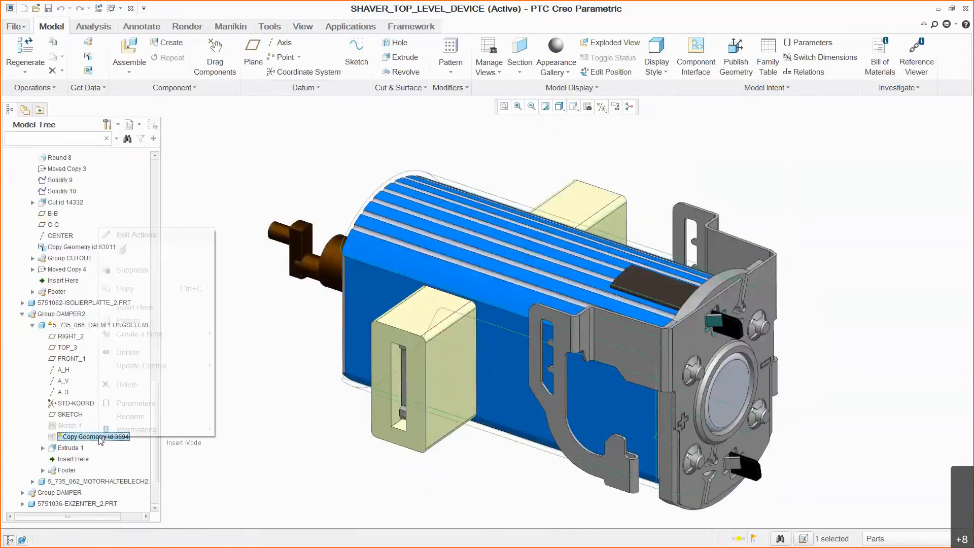
mouse_move(152, 365)
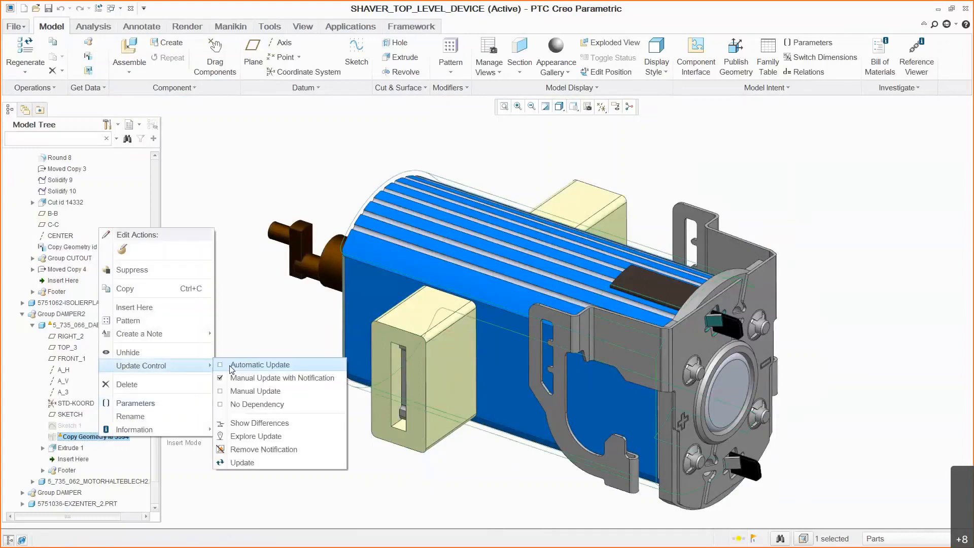
left_click(257, 423)
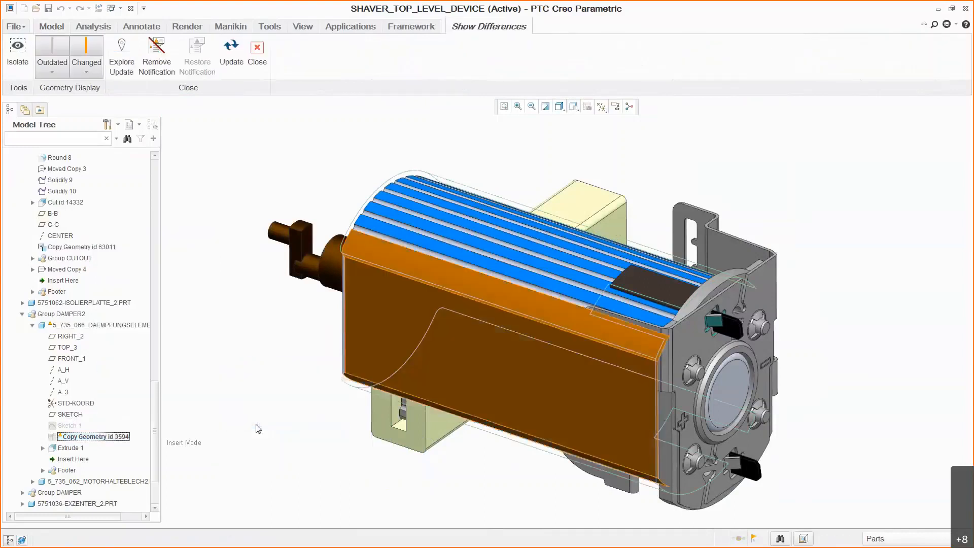
left_click(20, 51)
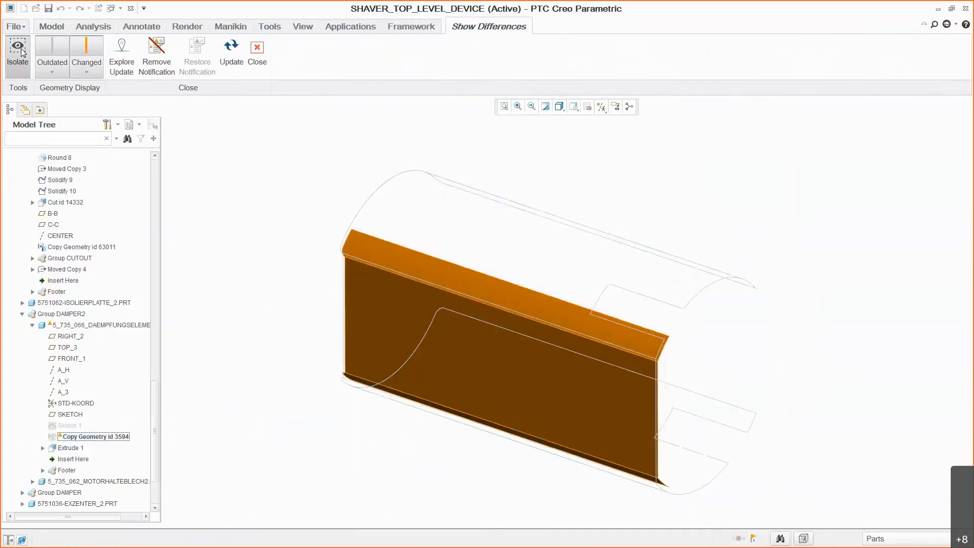
left_click(84, 51)
left_click(84, 50)
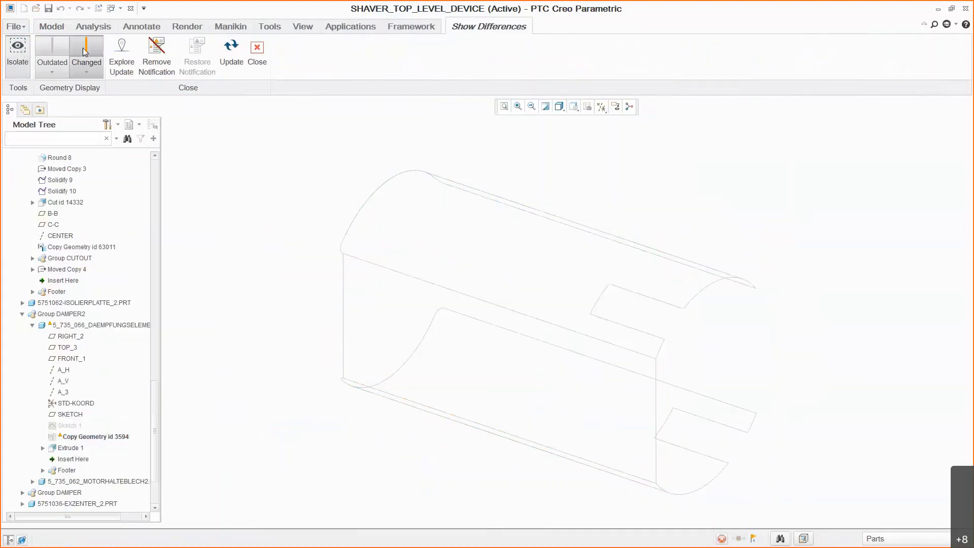
left_click(44, 52)
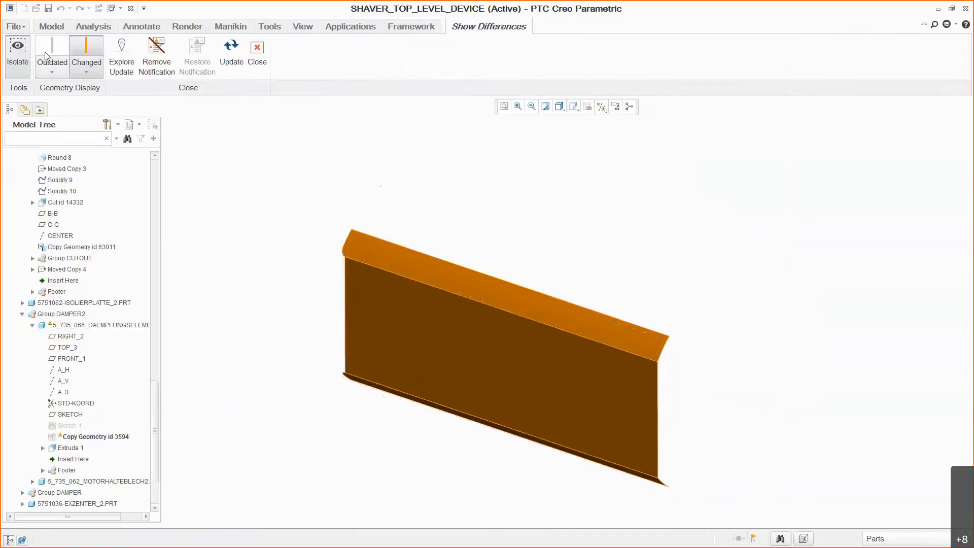
left_click(13, 54)
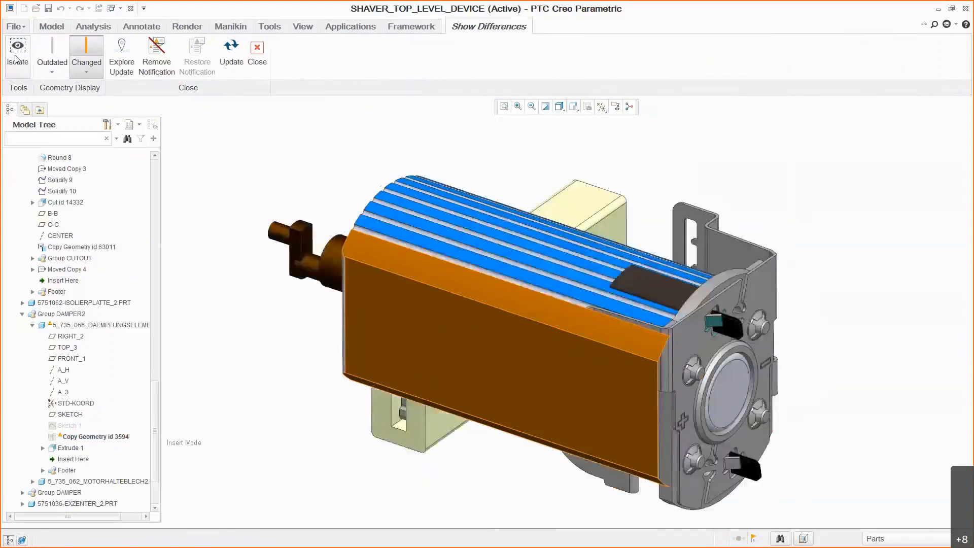
left_click(227, 51)
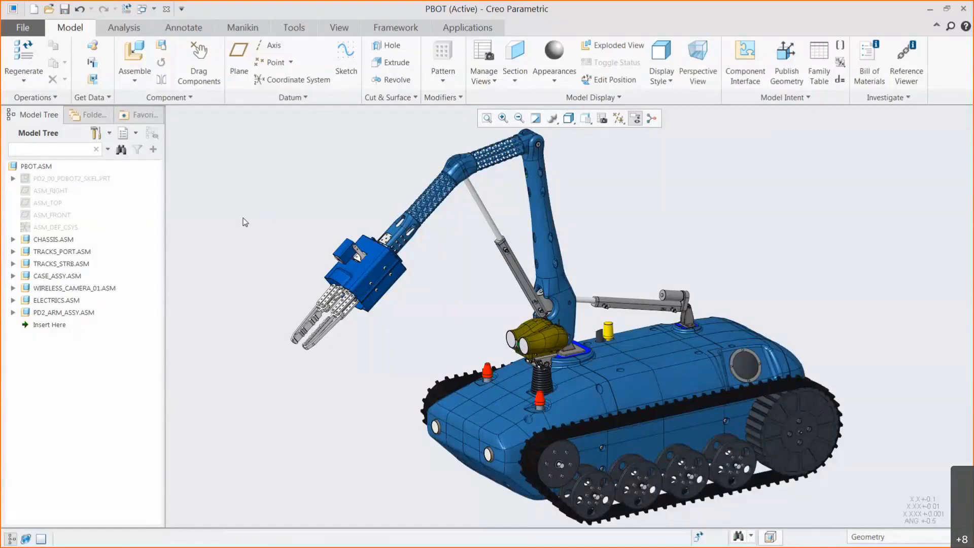
Open TRACKS_PORT.ASM from the robot assembly PBOT and bring in the SolidWorks part 6530_side_guard_swx.sldprt as a component
left_click(61, 264)
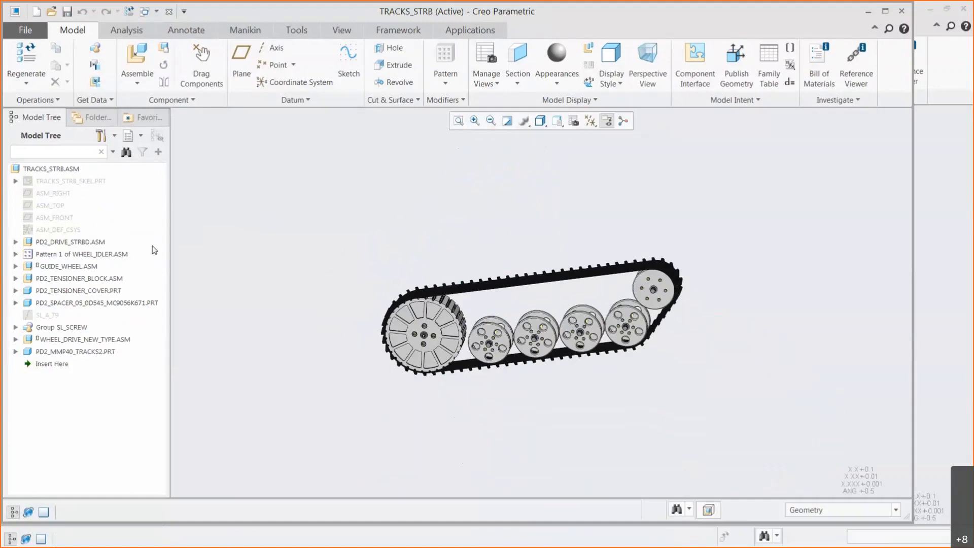
left_click(885, 11)
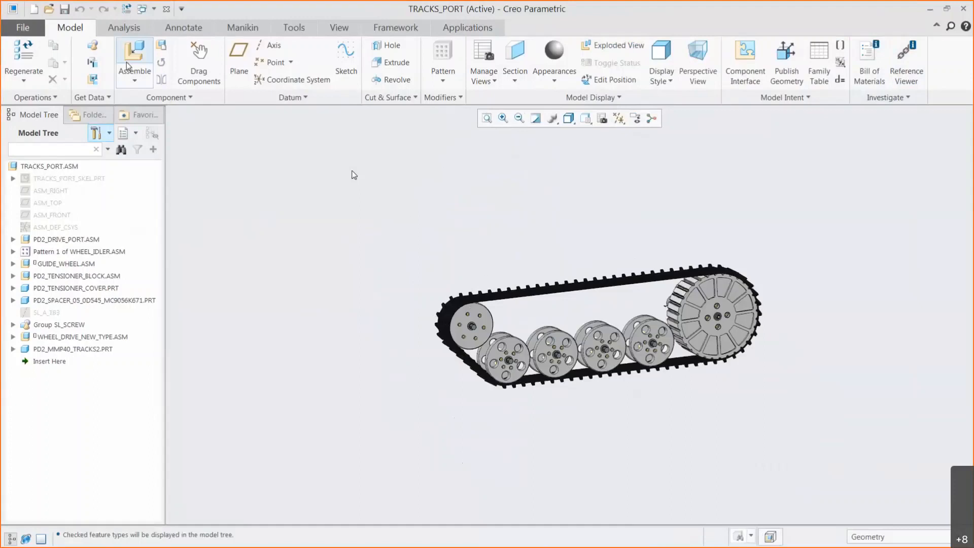
left_click(128, 66)
left_click(651, 418)
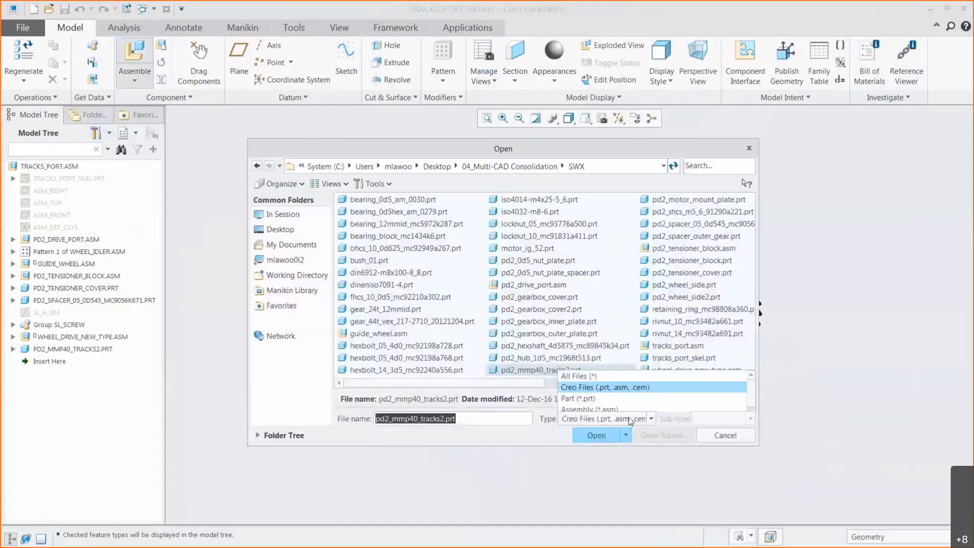
scroll(747, 306, "down", 3)
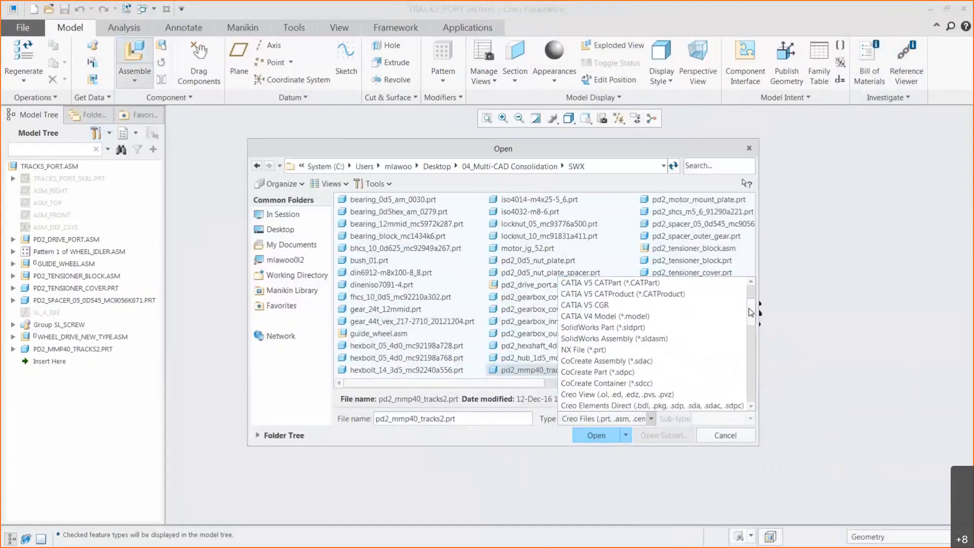
left_click(700, 327)
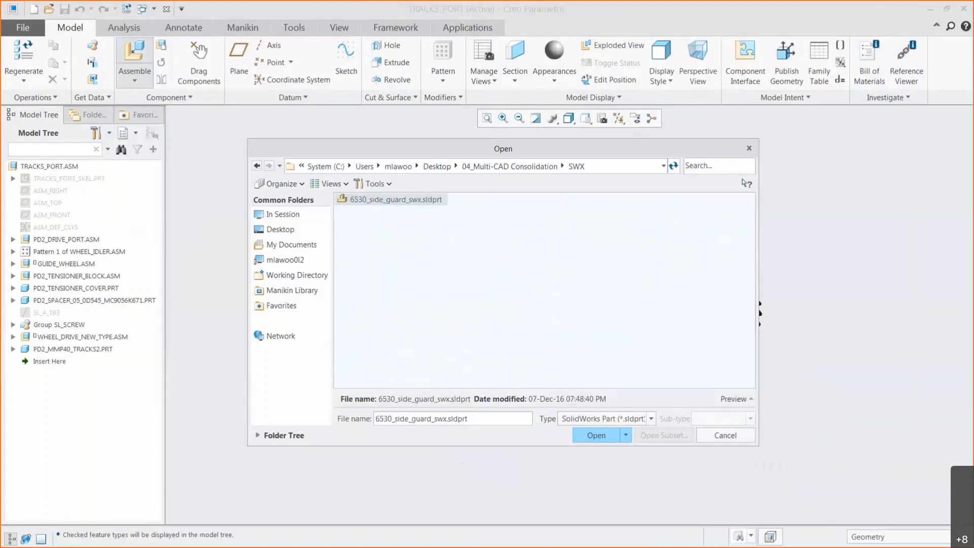
left_click(598, 437)
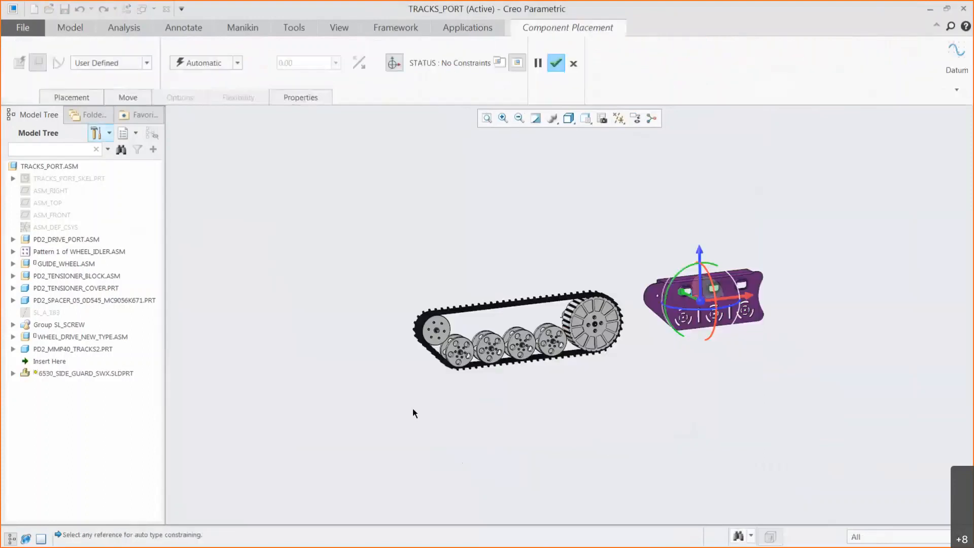
Place the side guard in the port track assembly with a Default constraint and complete the placement
right_click(231, 351)
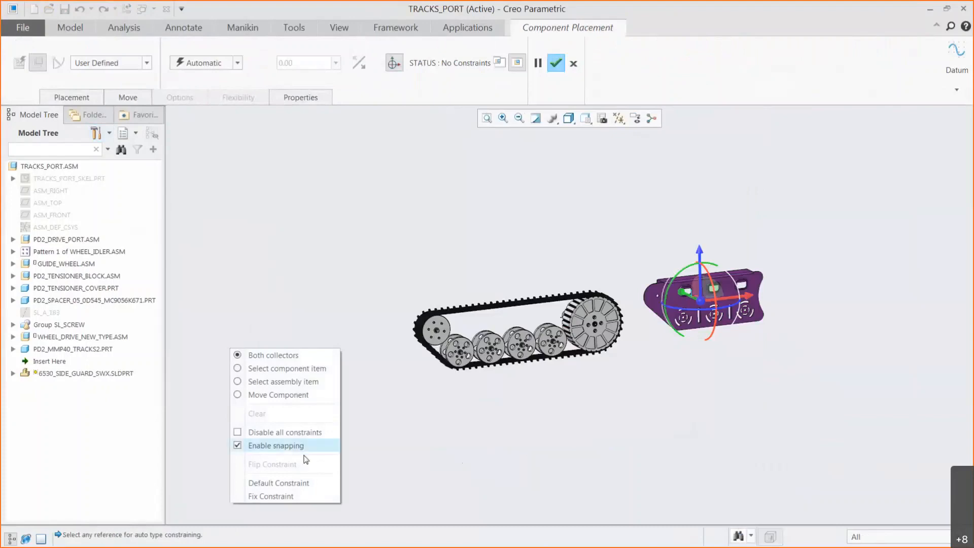
left_click(309, 483)
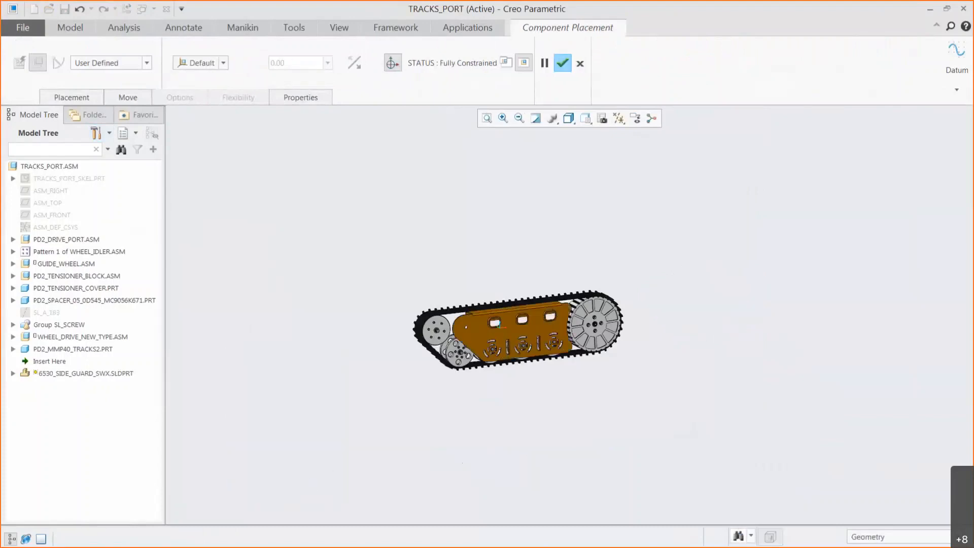
left_click(562, 62)
left_click(586, 123)
left_click(593, 157)
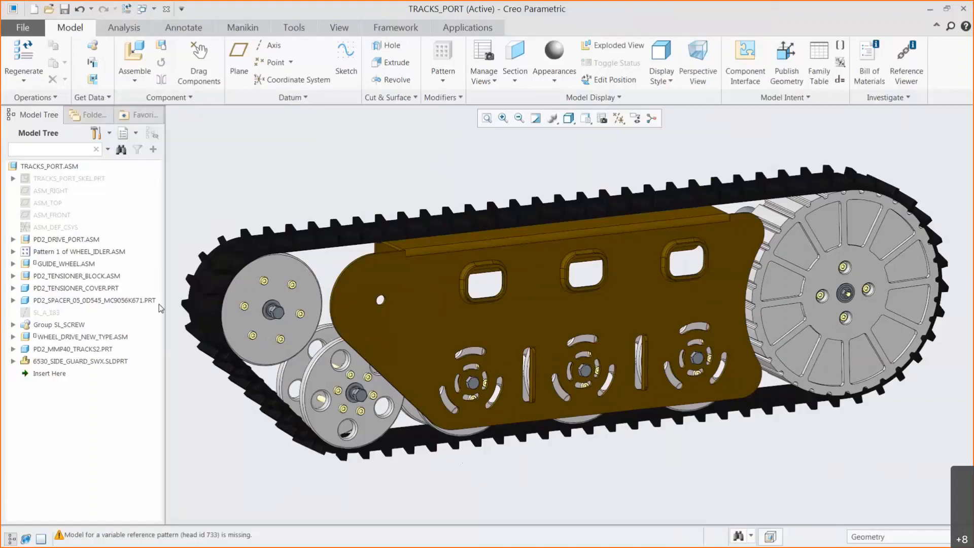
Activate the SolidWorks side guard, begin a design change on it, and convert all its occurrences automatically to a new Creo model
left_click(80, 361)
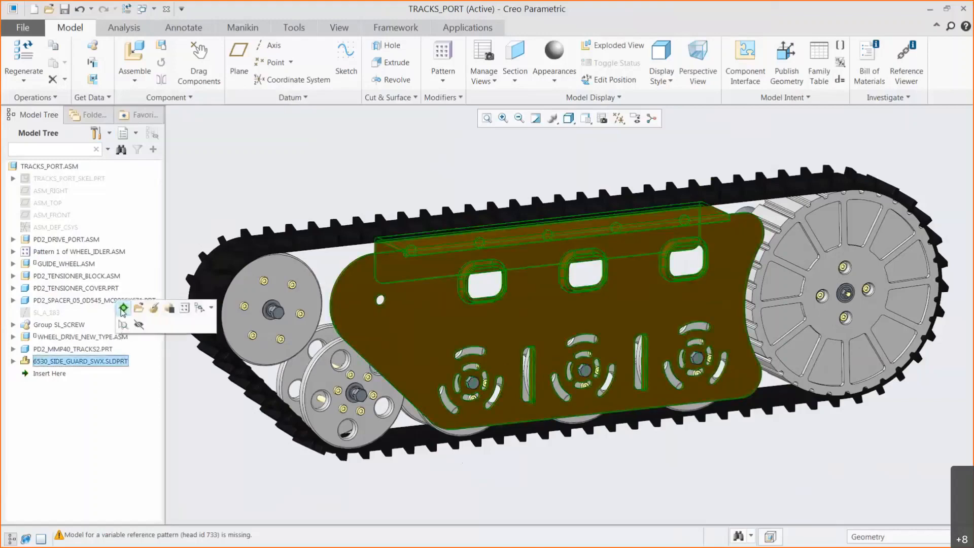
left_click(123, 308)
left_click(47, 97)
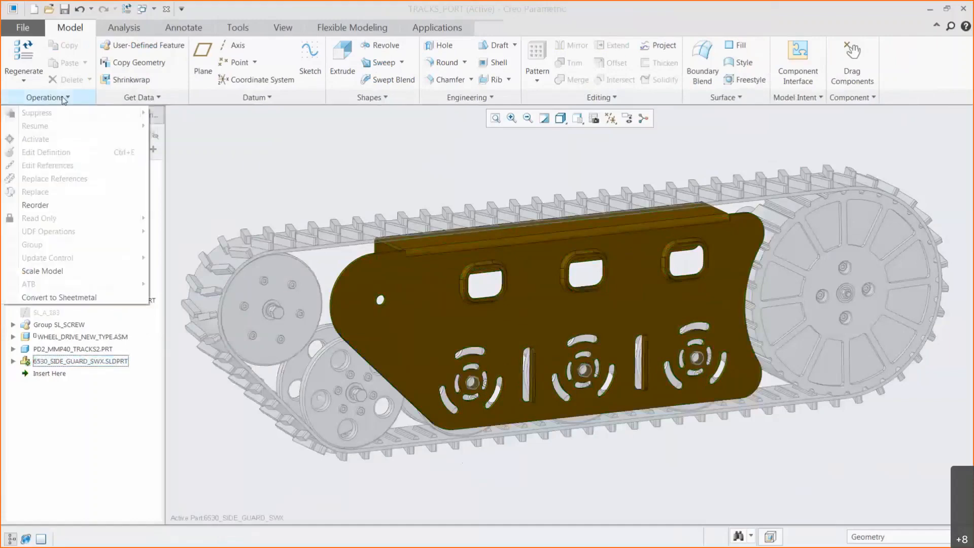
left_click(73, 277)
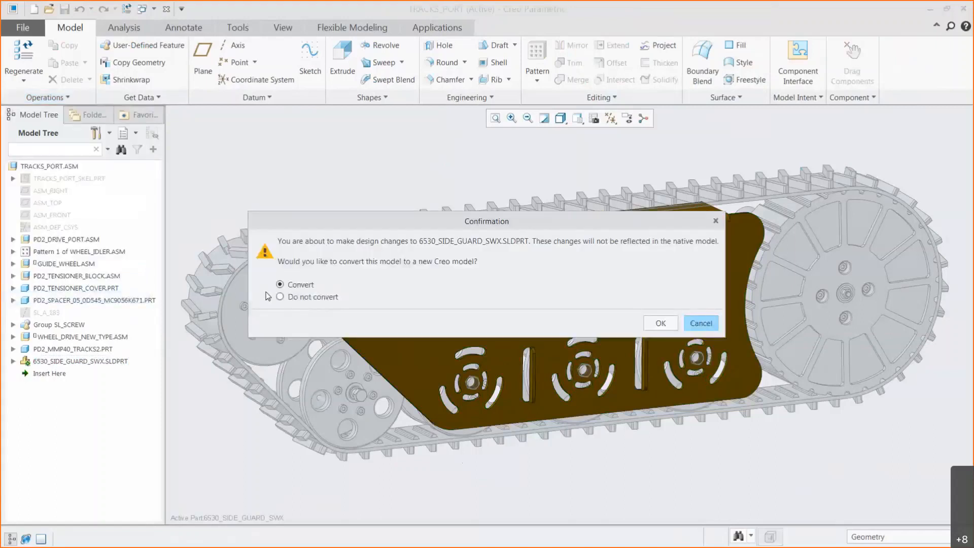
left_click(658, 324)
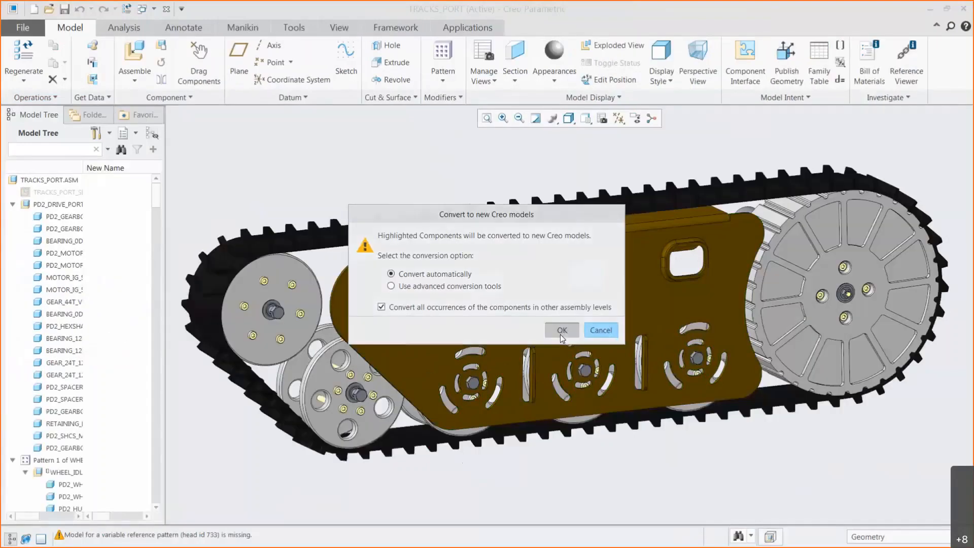
left_click(561, 334)
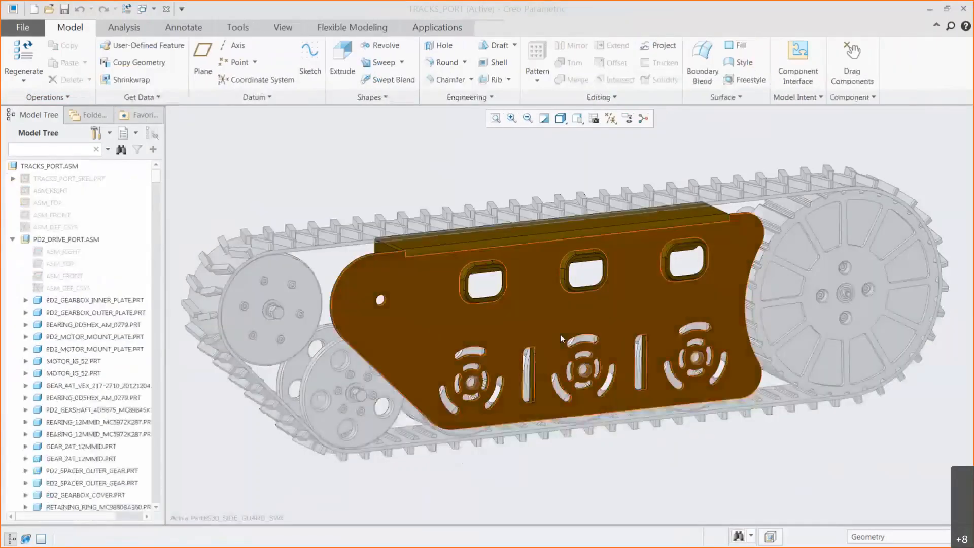
Collapse the expanded subassemblies in the model tree and expand 6530_side_guard_swx to list its features
left_click(12, 239)
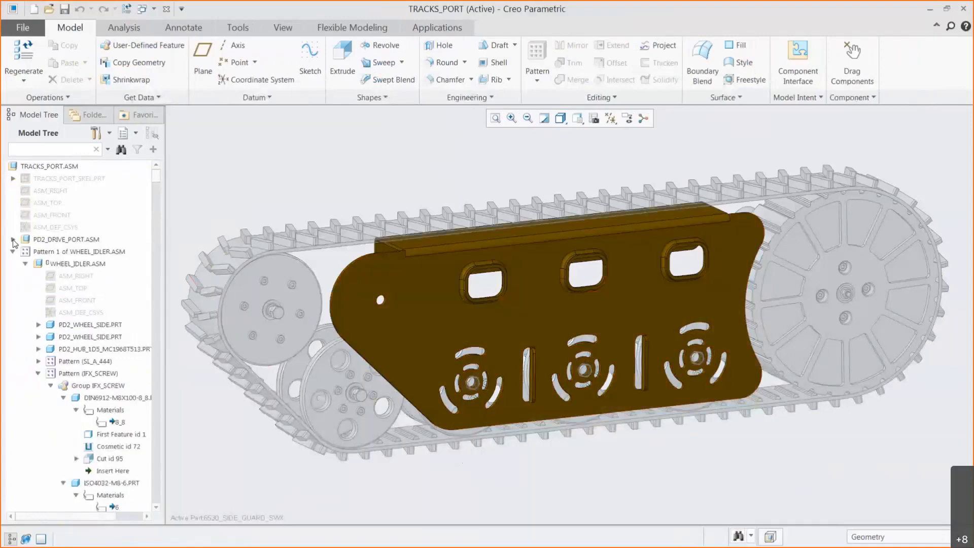
left_click(13, 251)
left_click(13, 263)
left_click(13, 276)
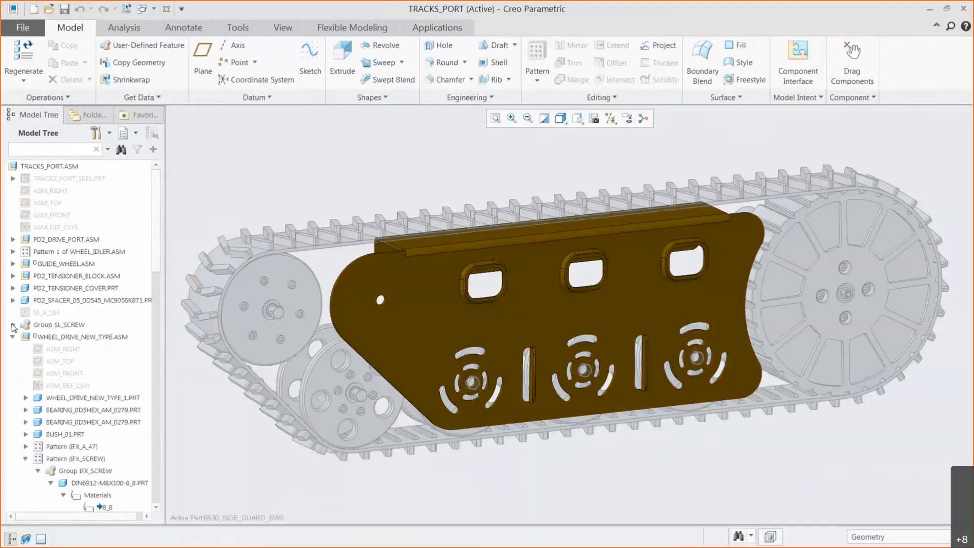
left_click(12, 337)
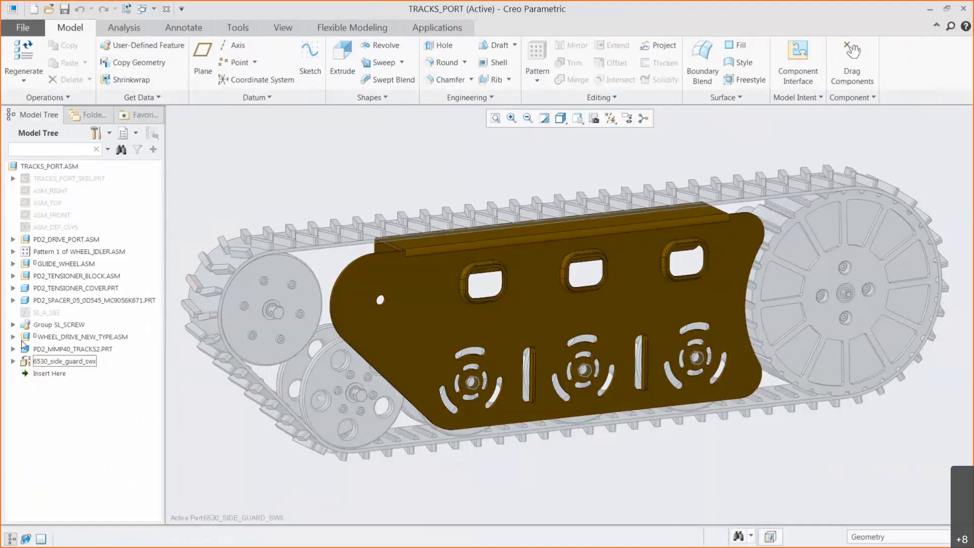
left_click(13, 361)
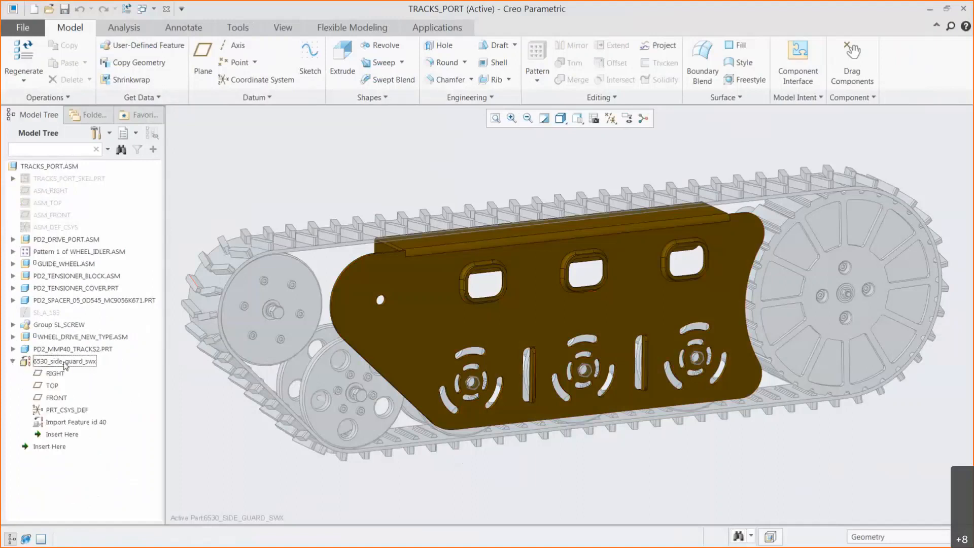
Convert the side guard to sheetmetal, using its large flat face as the driving surface with a thickness of 0.20
left_click(60, 97)
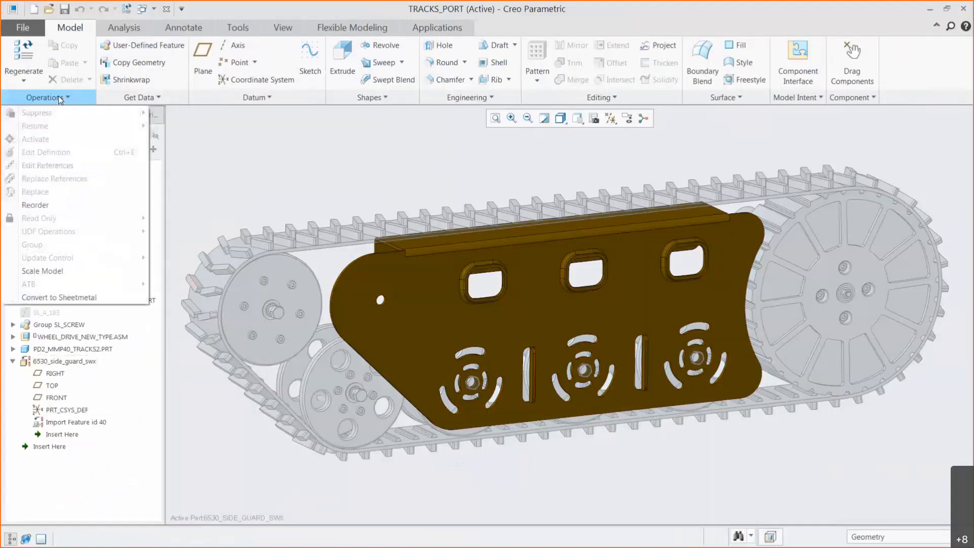
left_click(59, 297)
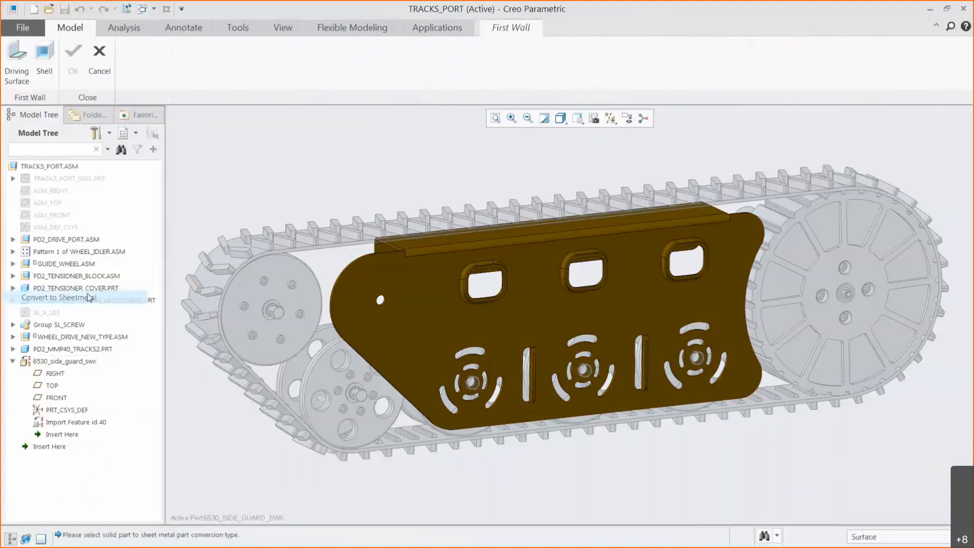
left_click(15, 65)
left_click(437, 305)
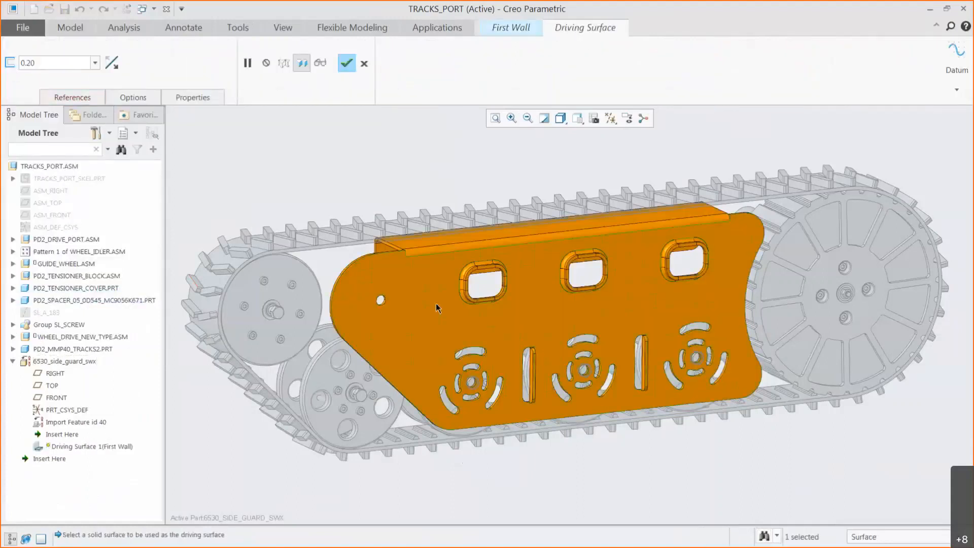
middle_click(355, 122)
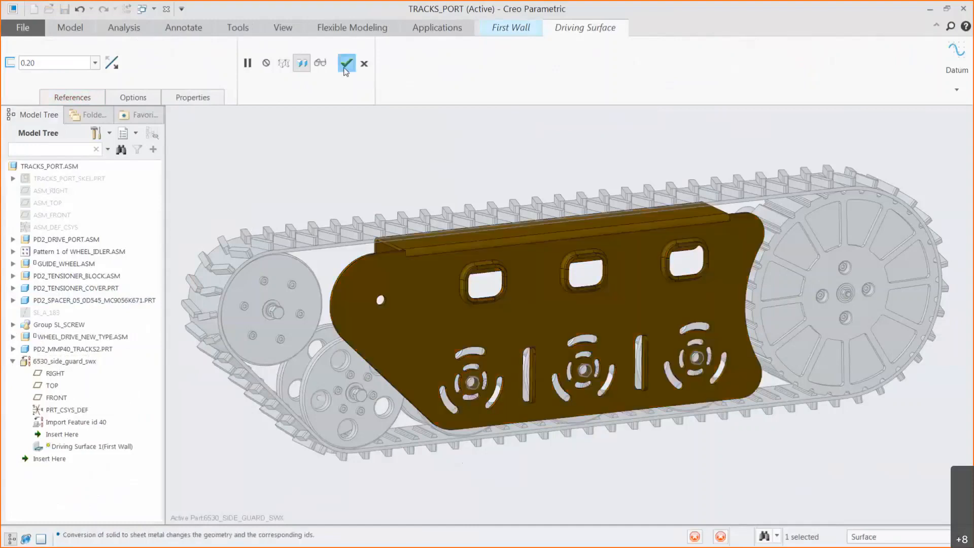
left_click(291, 174)
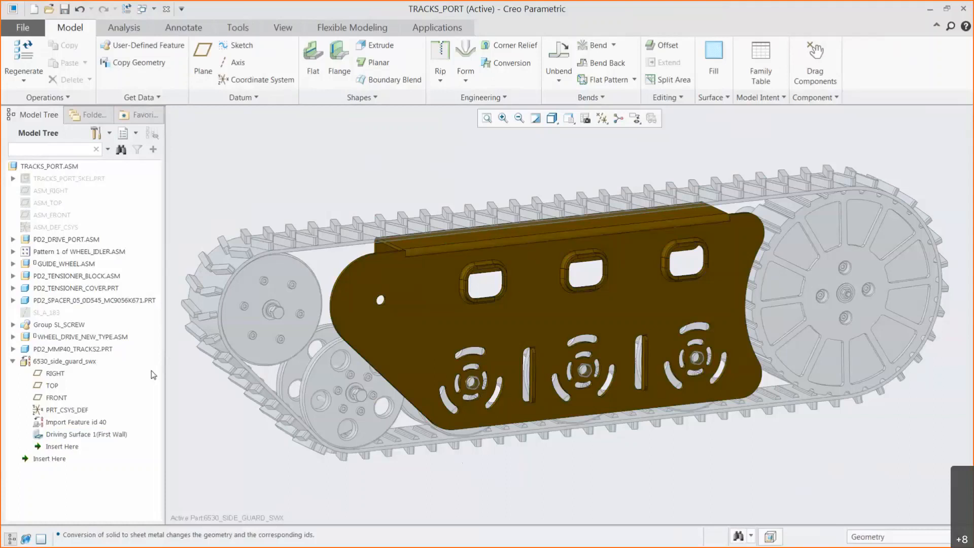
Activate the side guard within the assembly and make the flexible modeling tools available
left_click(101, 360)
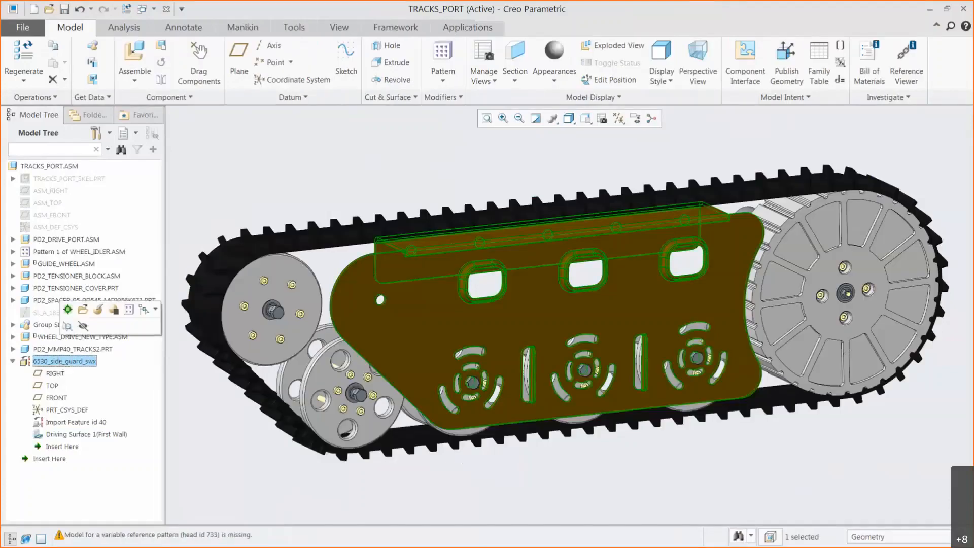
left_click(67, 309)
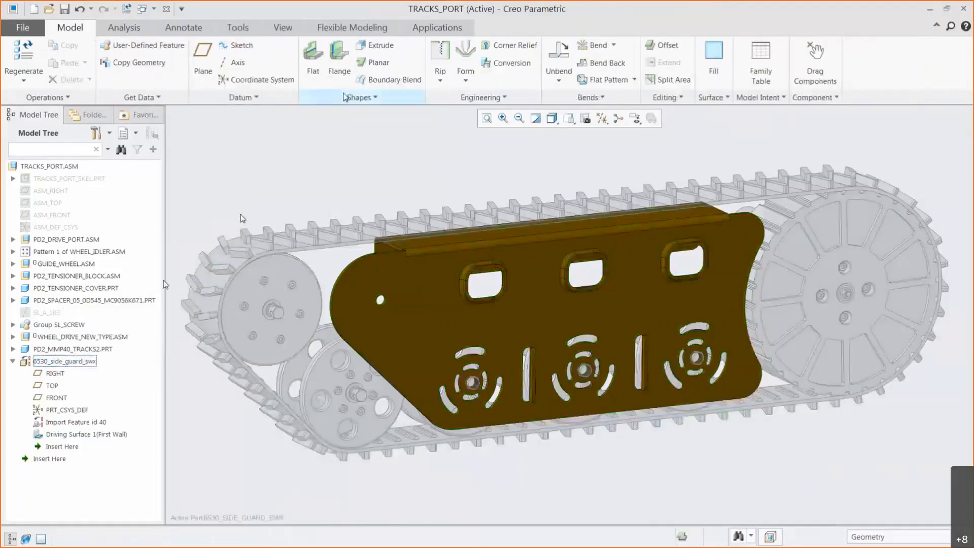
left_click(360, 29)
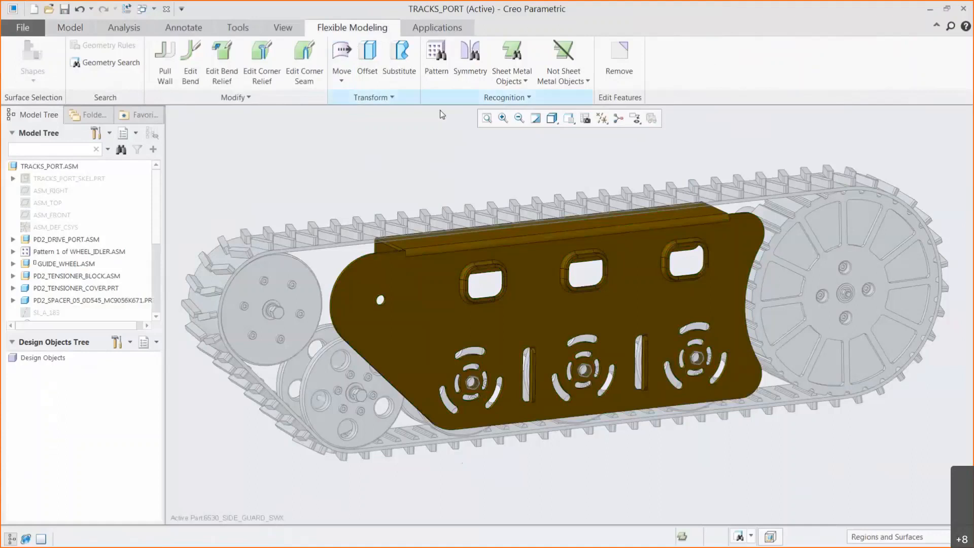
Start a flexible Move of the guard's rounded end, slanted edge and small round hole, with the handle origin on the straight bottom edge
left_click(552, 119)
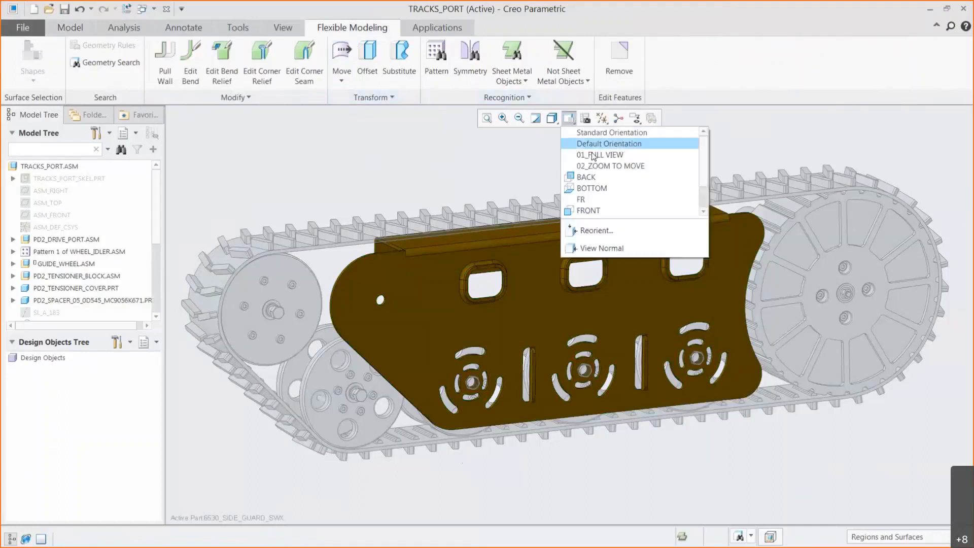
left_click(598, 143)
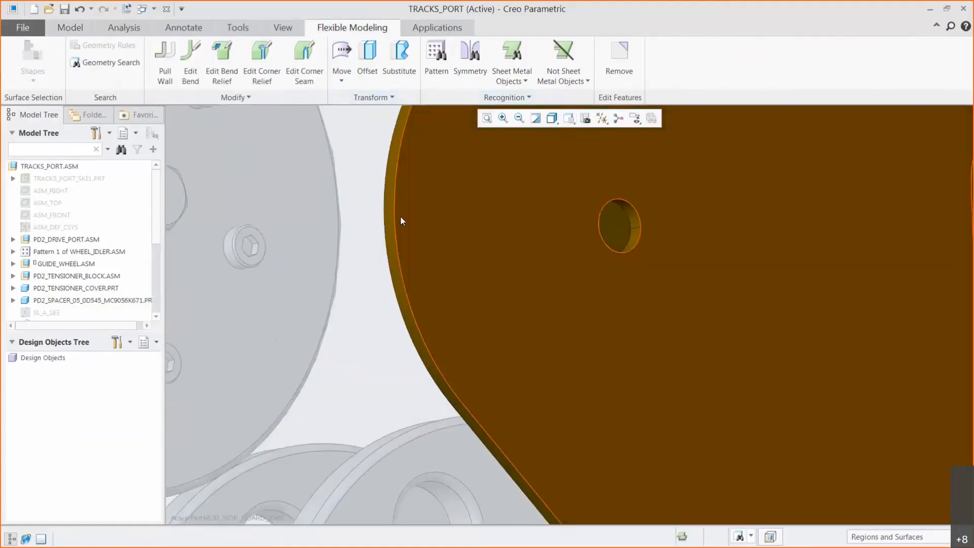
left_click(391, 221)
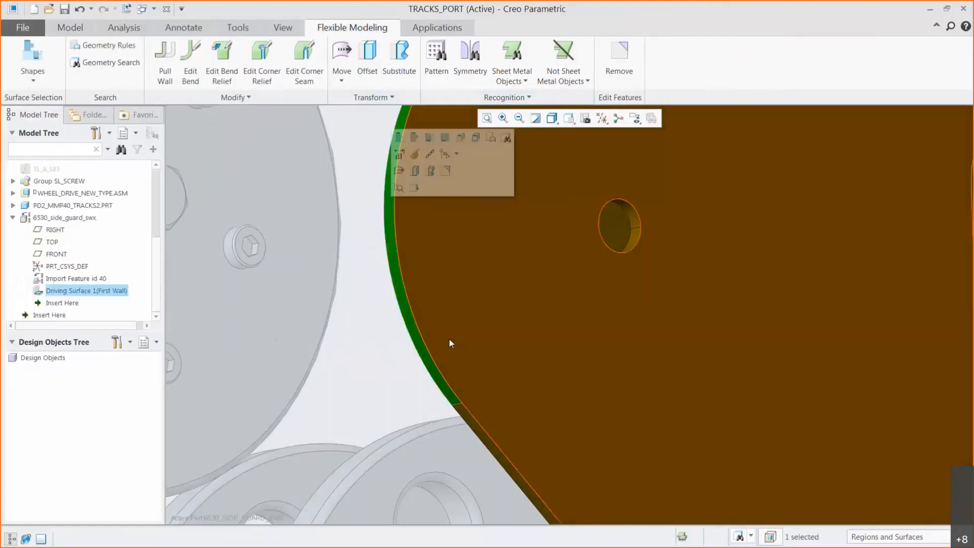
left_click(475, 424, "ctrl")
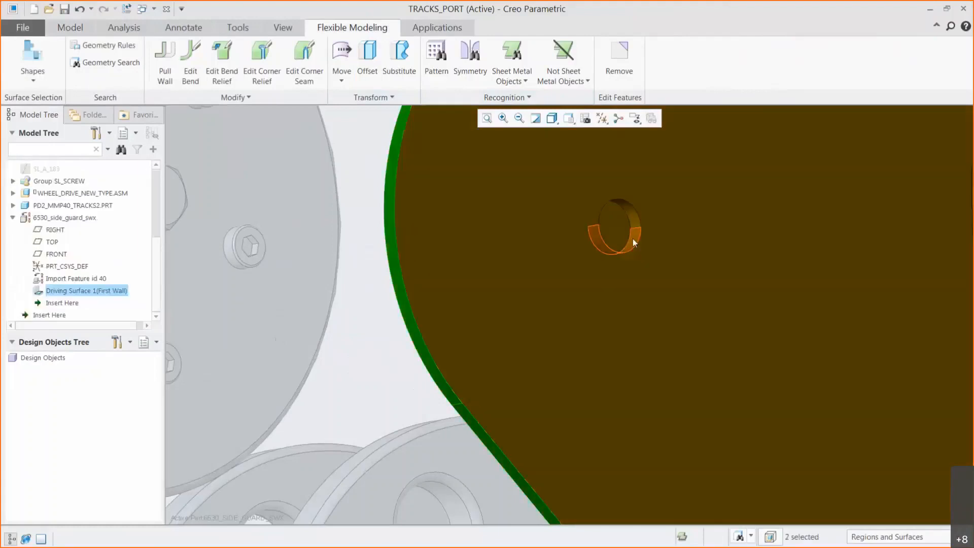
left_click(632, 238, "ctrl")
left_click(631, 218, "ctrl")
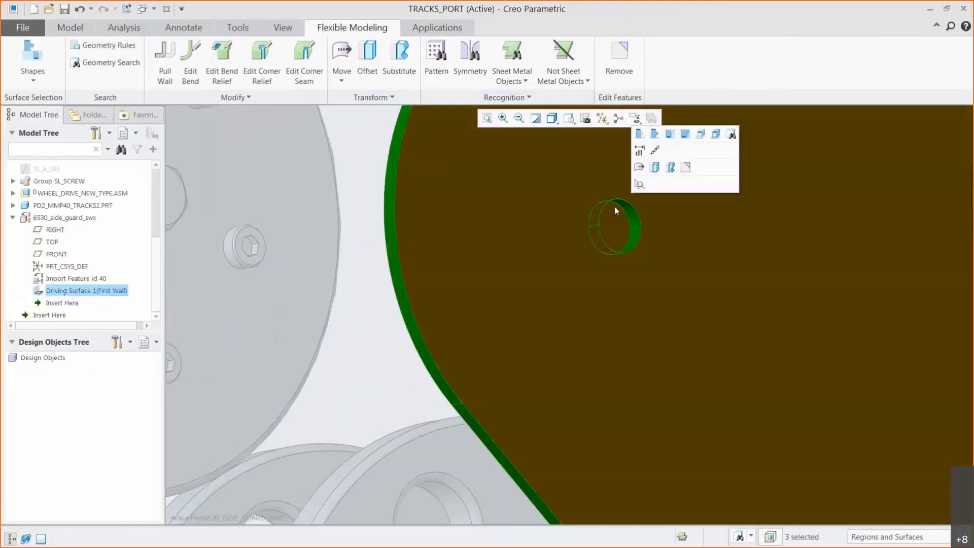
left_click(341, 63)
scroll(607, 357, "up", 6)
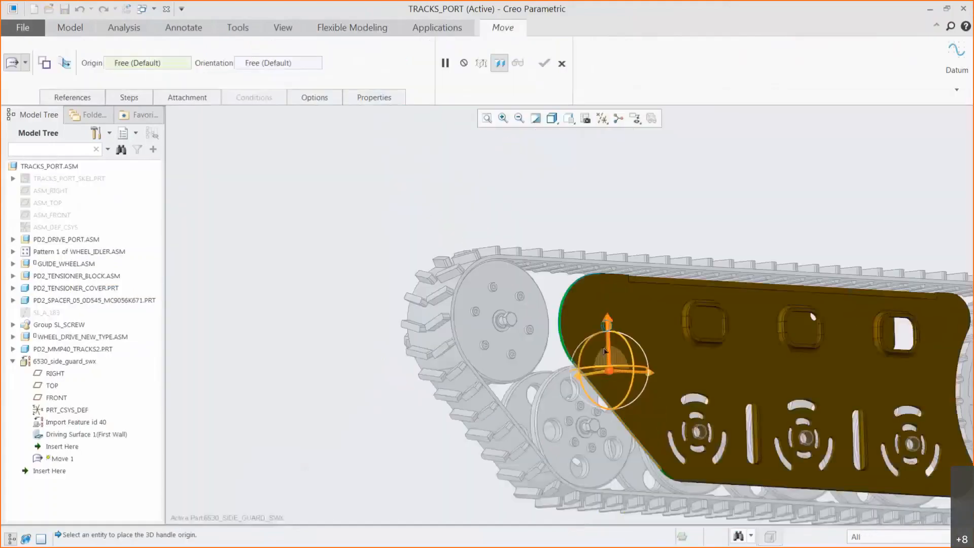
scroll(713, 486, "down", 5)
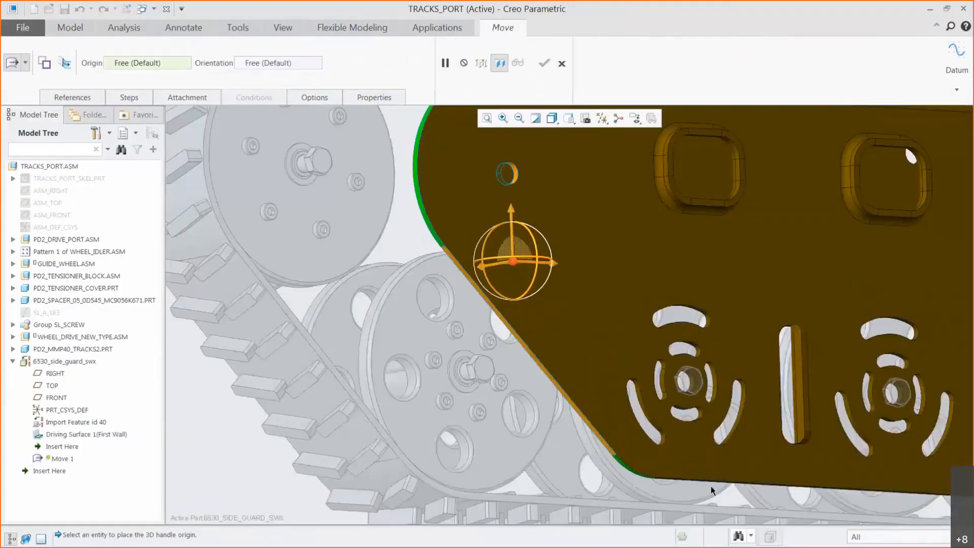
left_click(670, 472)
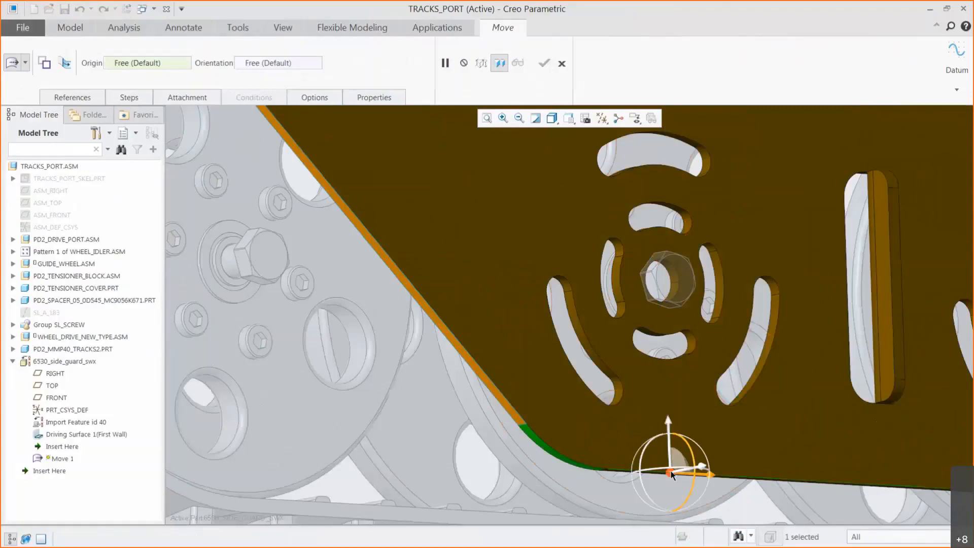
scroll(671, 472, "up", 5)
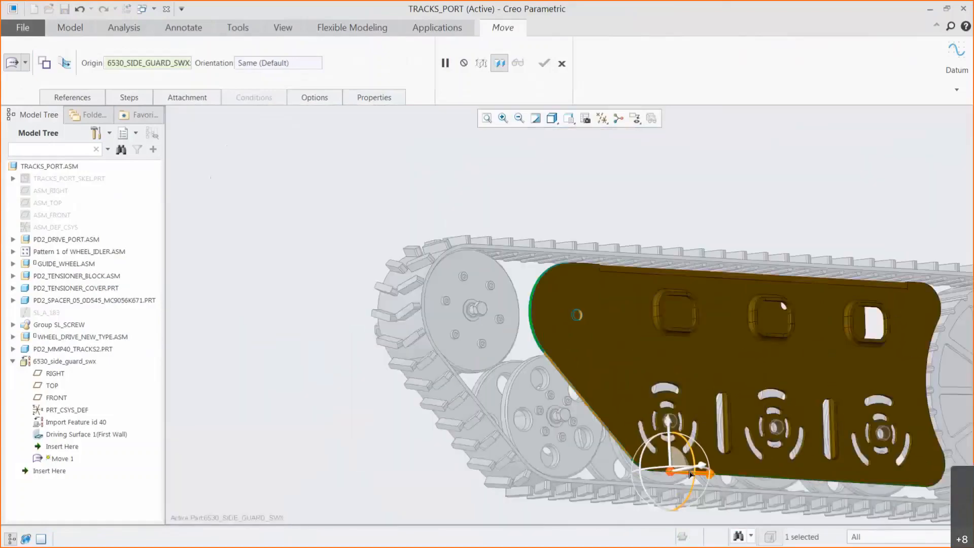
Move the selected end surfaces 7.3 outward along the bottom edge toward the front wheel and complete the Move
left_click_drag(671, 473, 593, 475)
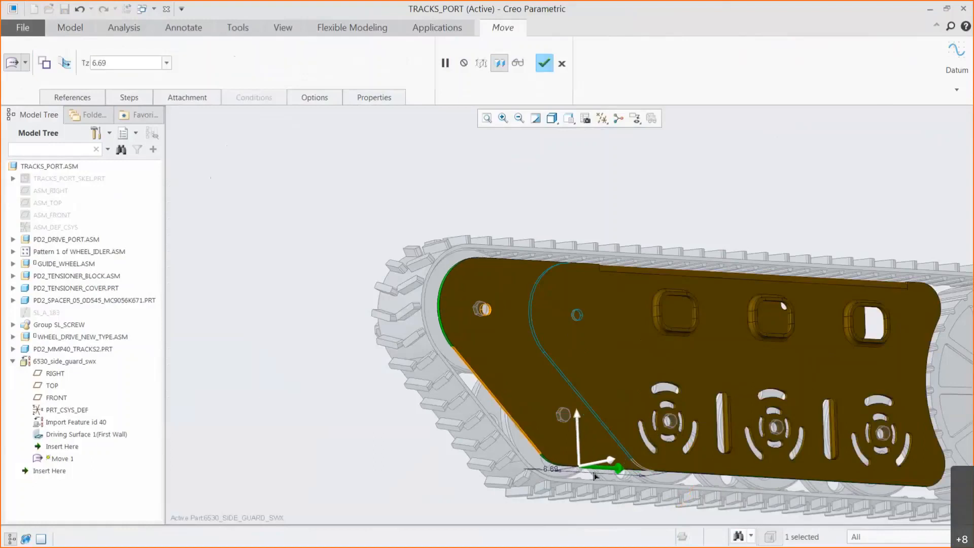
double_click(553, 469)
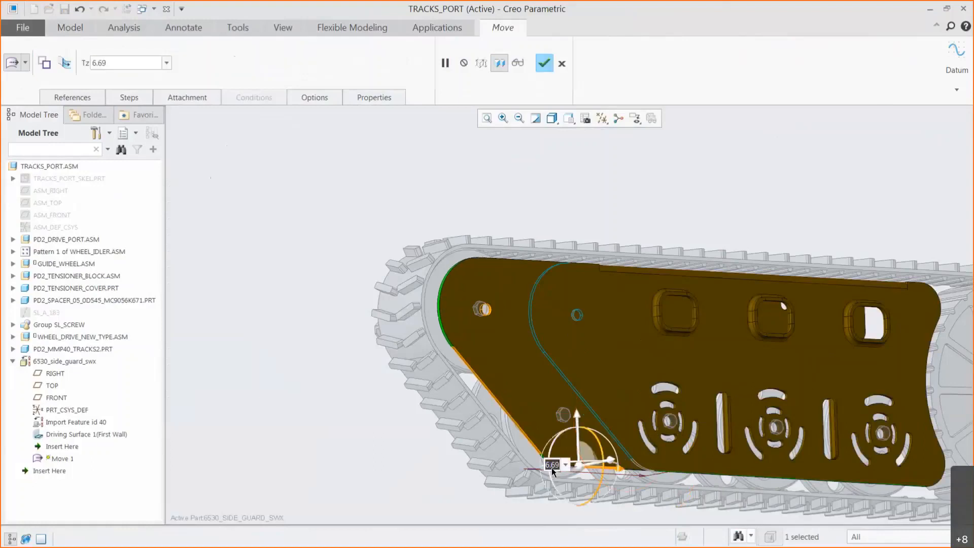
type("7.3")
key("Return")
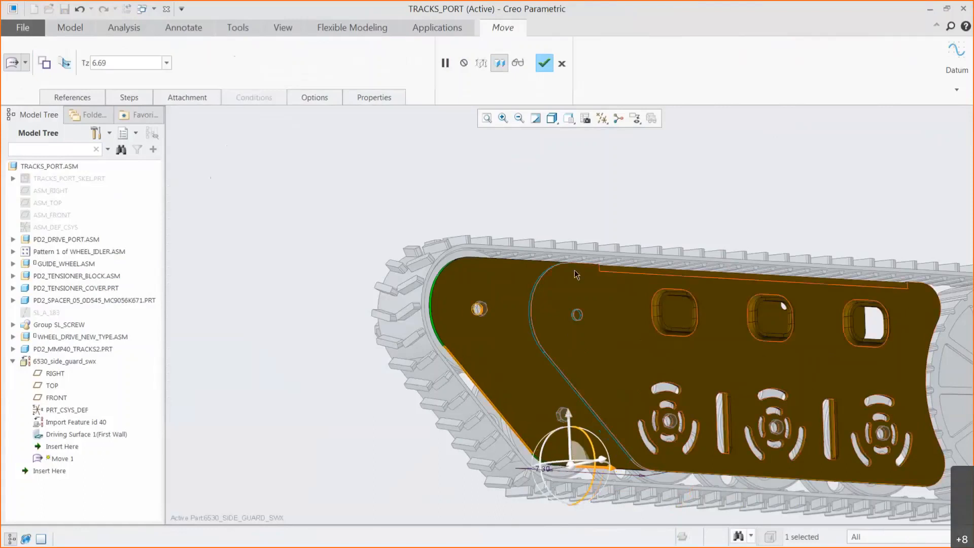
left_click(543, 63)
left_click(512, 165)
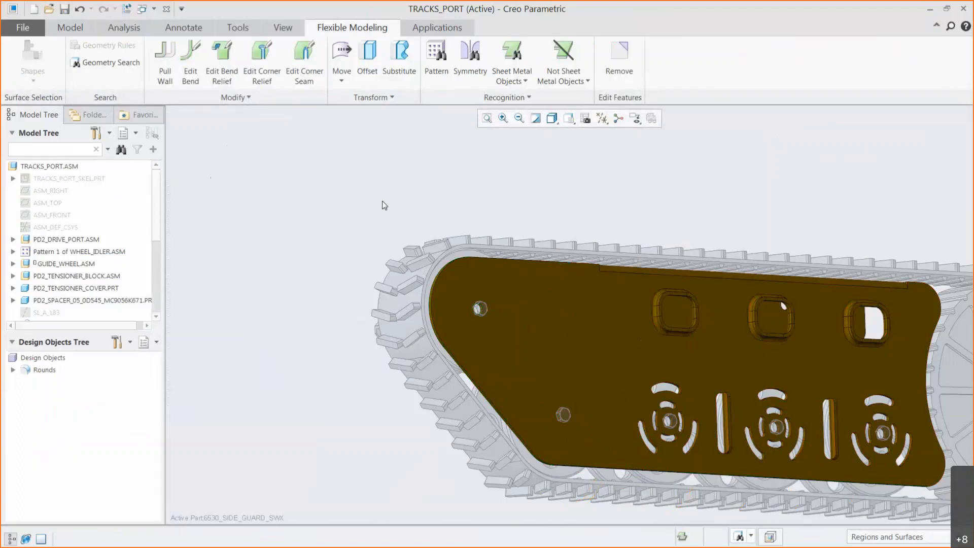
Open 6530_side_guard_swx in its own maximized window and apply the 01_FULL VIEW orientation
left_click_drag(156, 223, 147, 296)
left_click(75, 206)
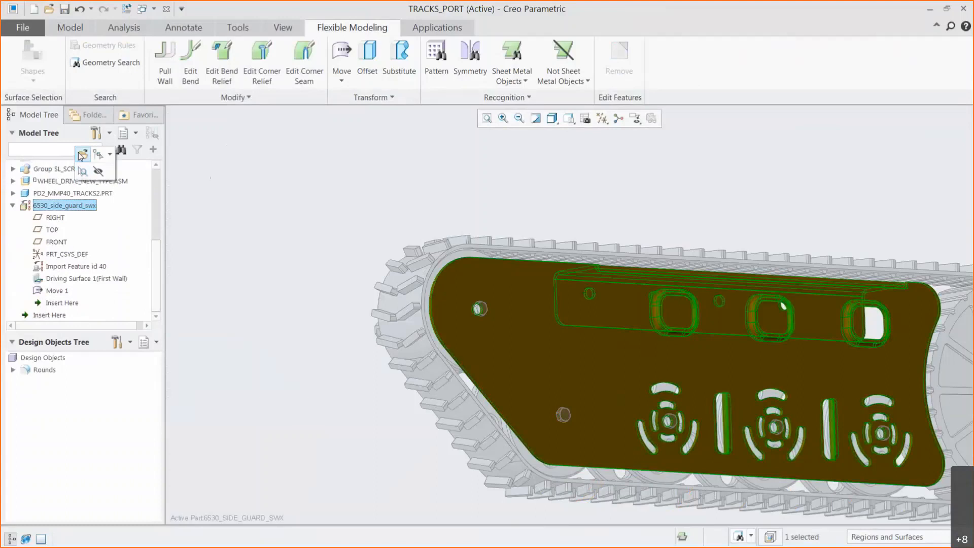
left_click(81, 156)
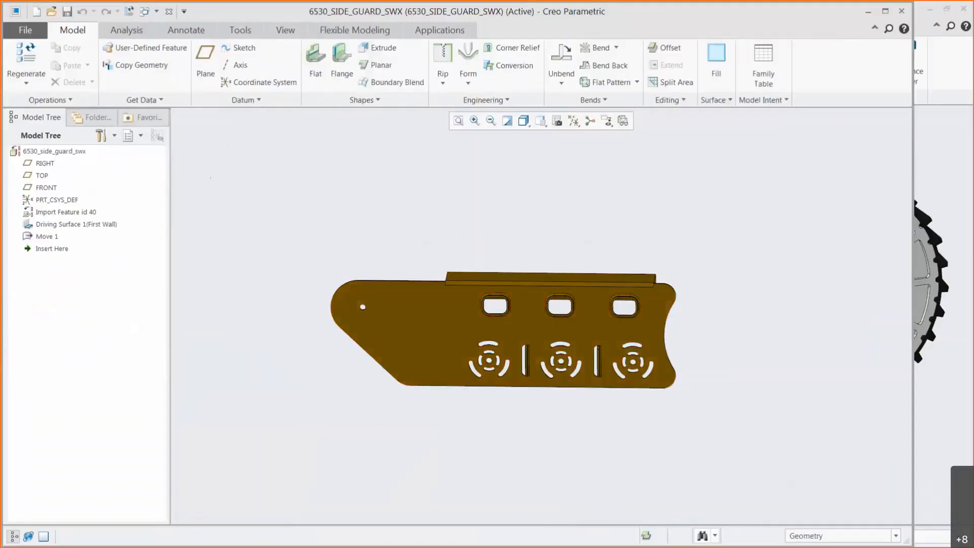
left_click(885, 11)
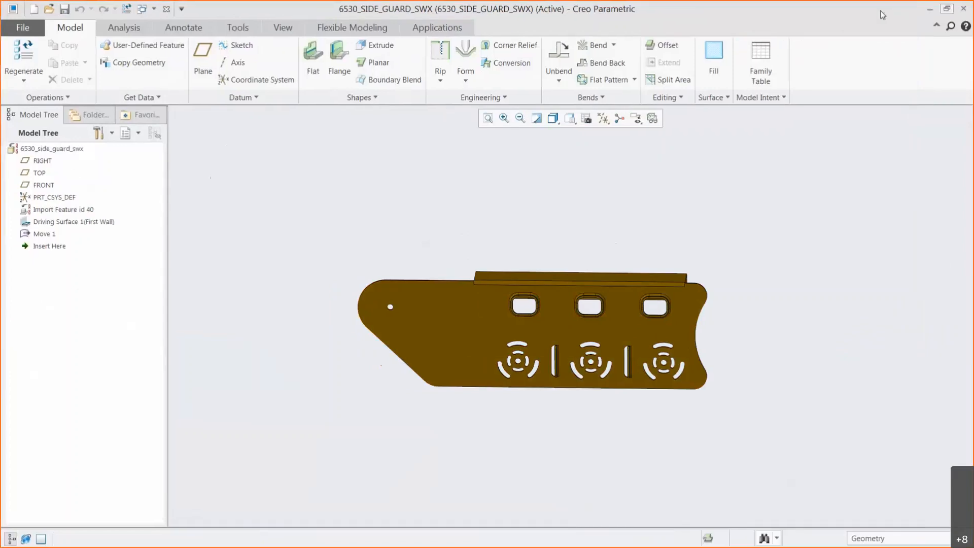
left_click(571, 118)
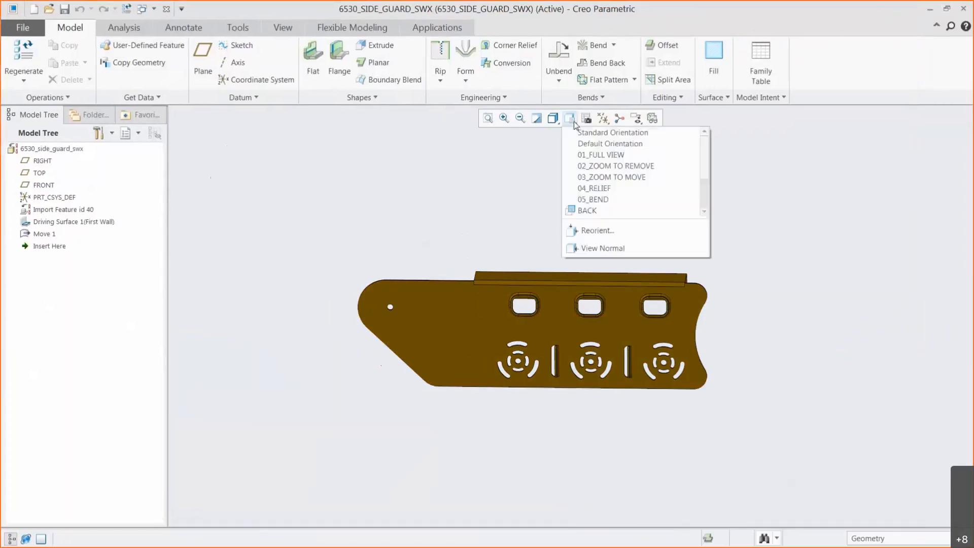
left_click(595, 155)
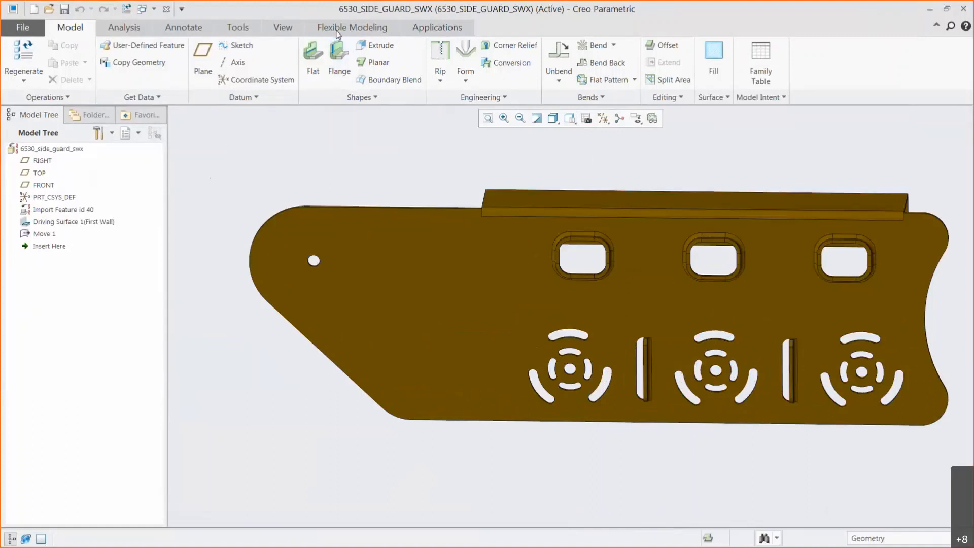
Recognize the circular vent cutouts as a pattern, allow editing of it, and set the number of instances to 4
left_click(338, 28)
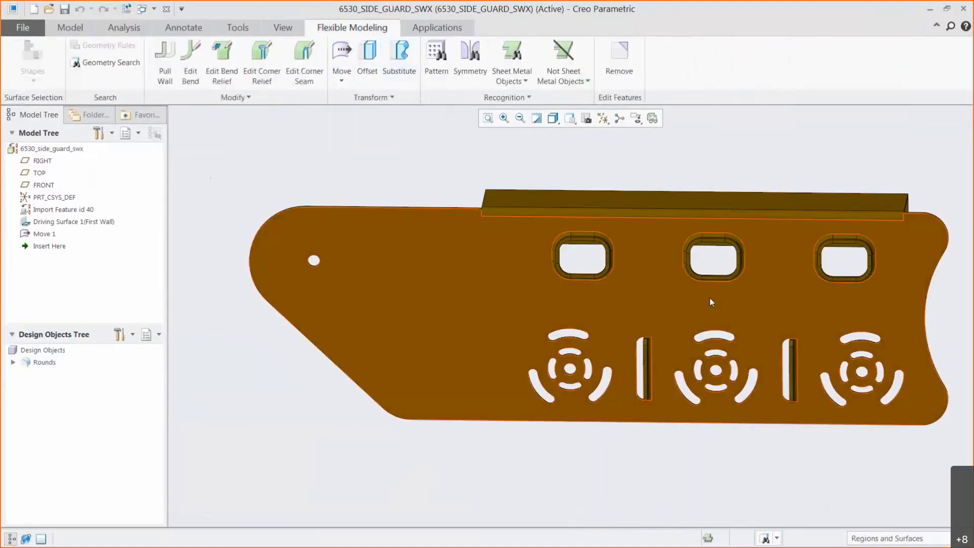
left_click(908, 413)
left_click(434, 58)
left_click(135, 98)
left_click(137, 143)
double_click(214, 62)
type("4")
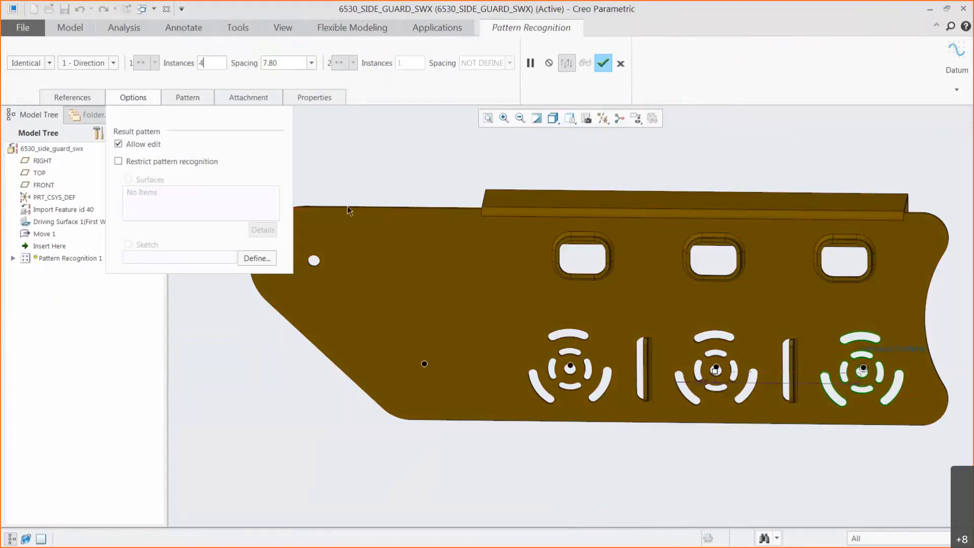
left_click(603, 62)
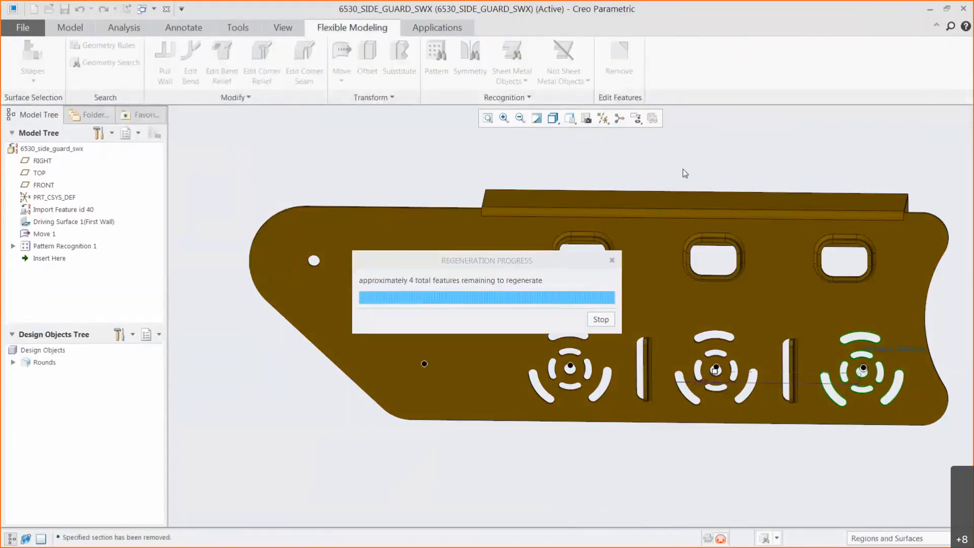
left_click(774, 159)
Recognize the vertical louver slots between the circular vents as a pattern, allow editing of it, and set the number of instances to 3
left_click_drag(773, 326, 803, 411)
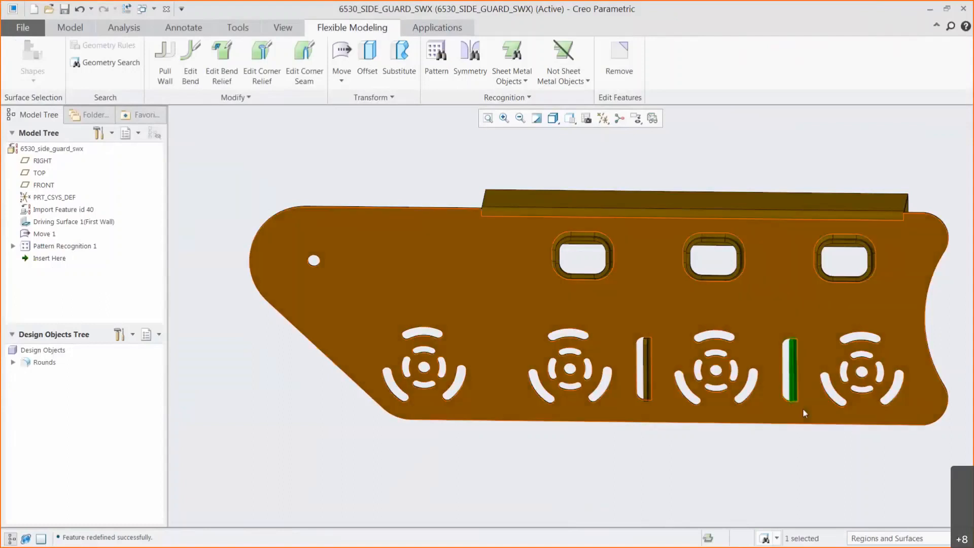
left_click(434, 53)
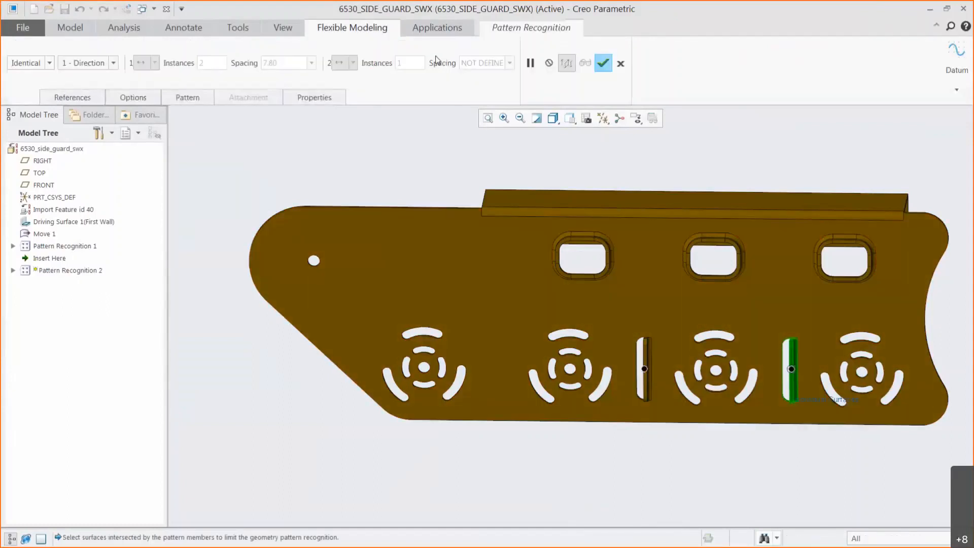
left_click(107, 102)
left_click(142, 145)
double_click(208, 62)
type("3")
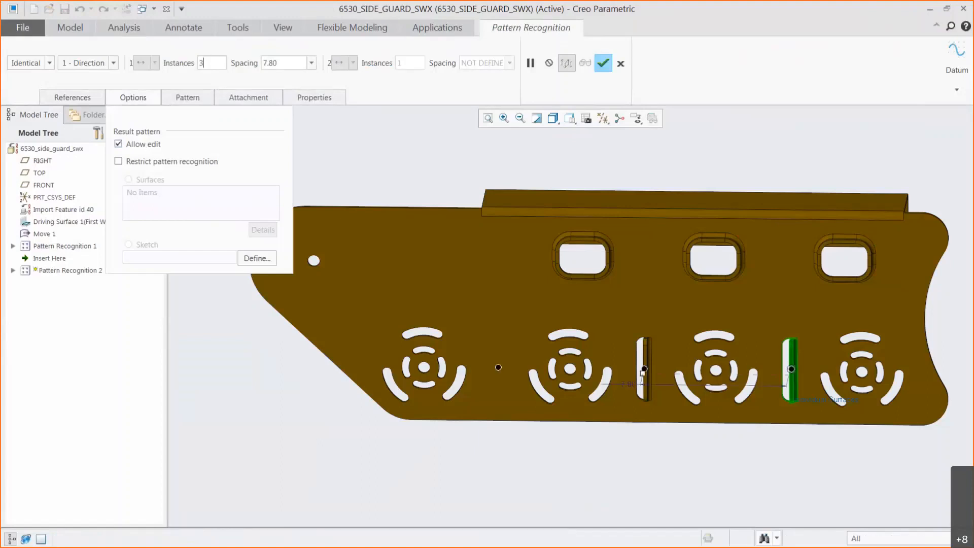
left_click(601, 61)
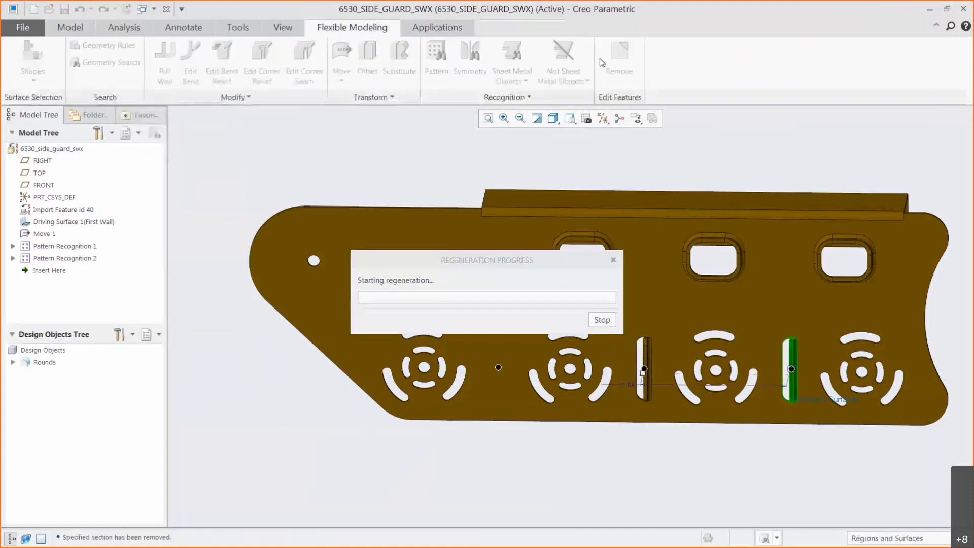
left_click(666, 173)
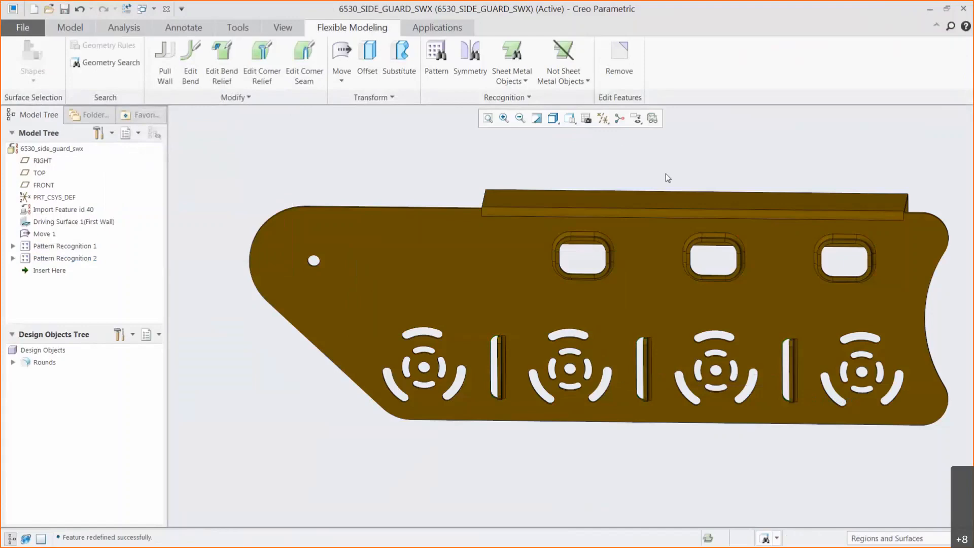
Remove the three rounded rectangular formed openings along the guard's upper flange
left_click_drag(534, 229, 810, 307)
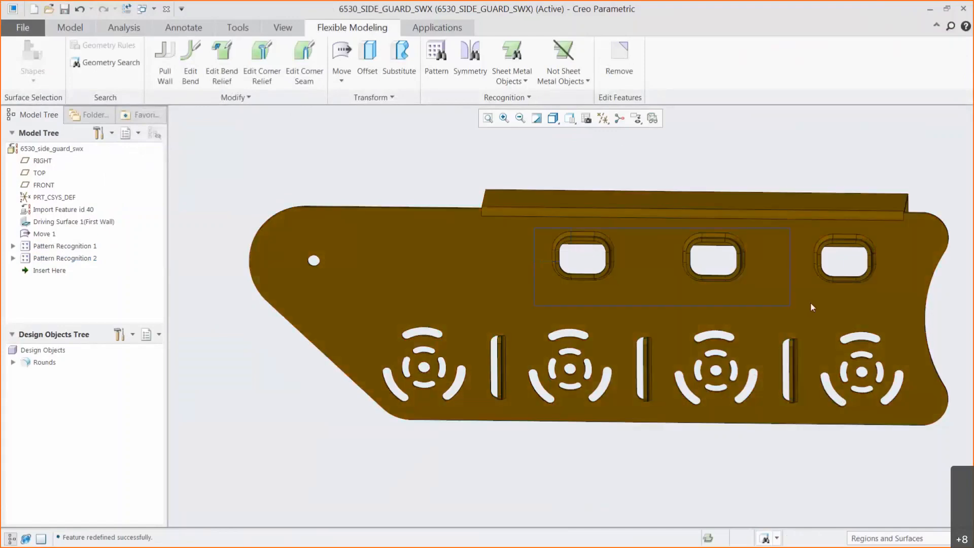
left_click_drag(887, 298, 888, 297)
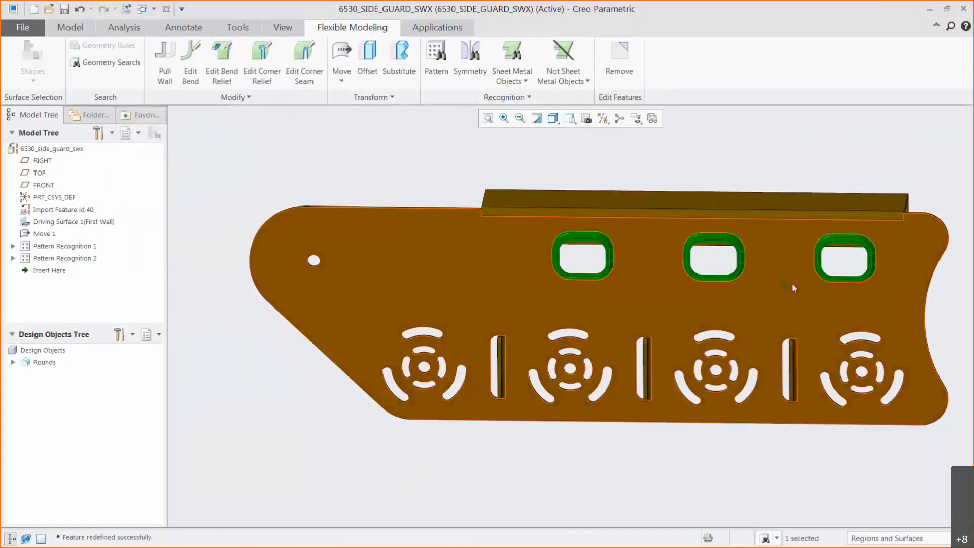
left_click(619, 58)
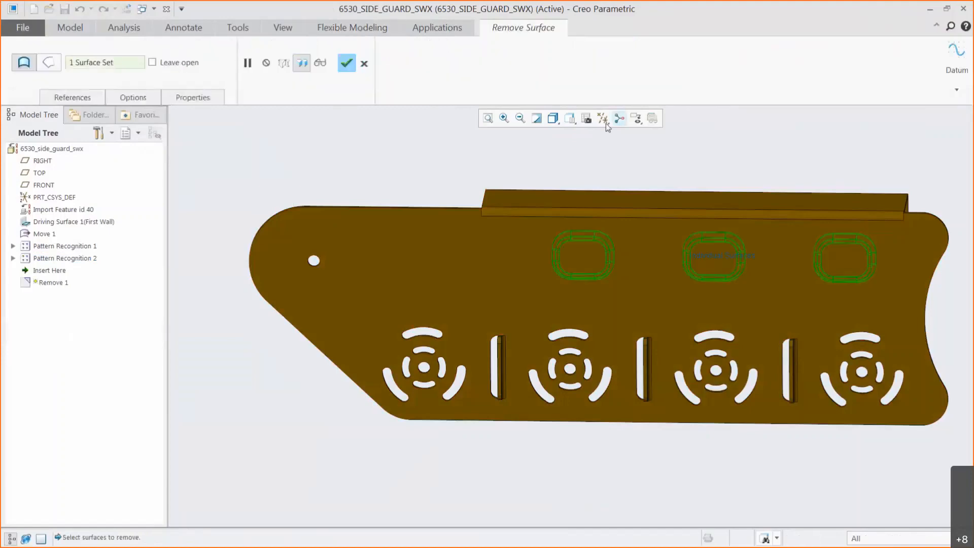
left_click(346, 64)
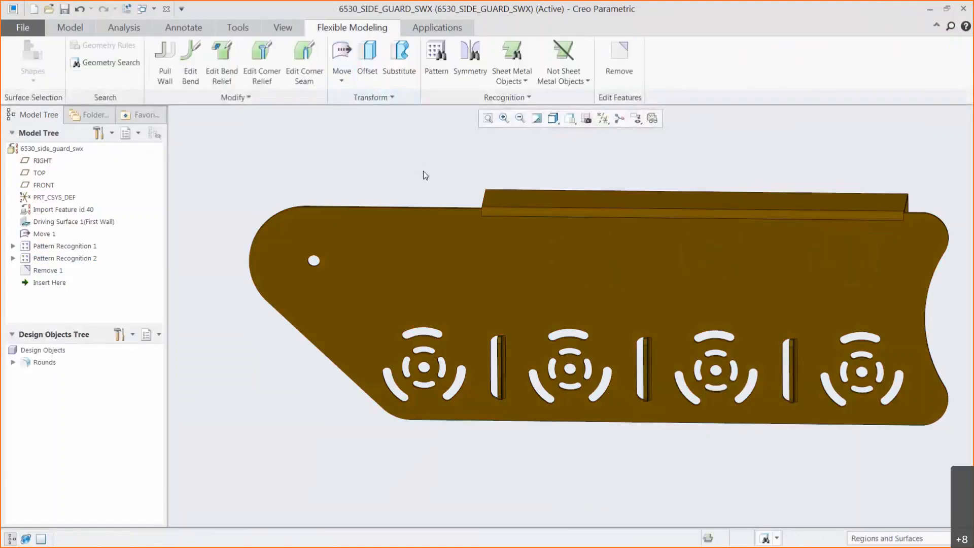
Start a Sketched Form on the guard's flat face and sketch a center-and-axis ellipse above the rear vent, about 2.94 from the vertical reference
left_click(71, 27)
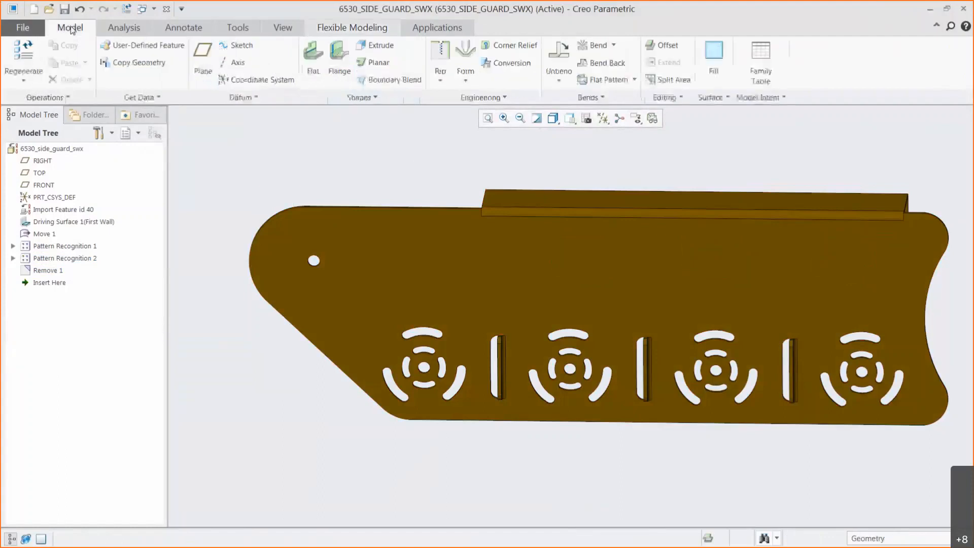
left_click(472, 84)
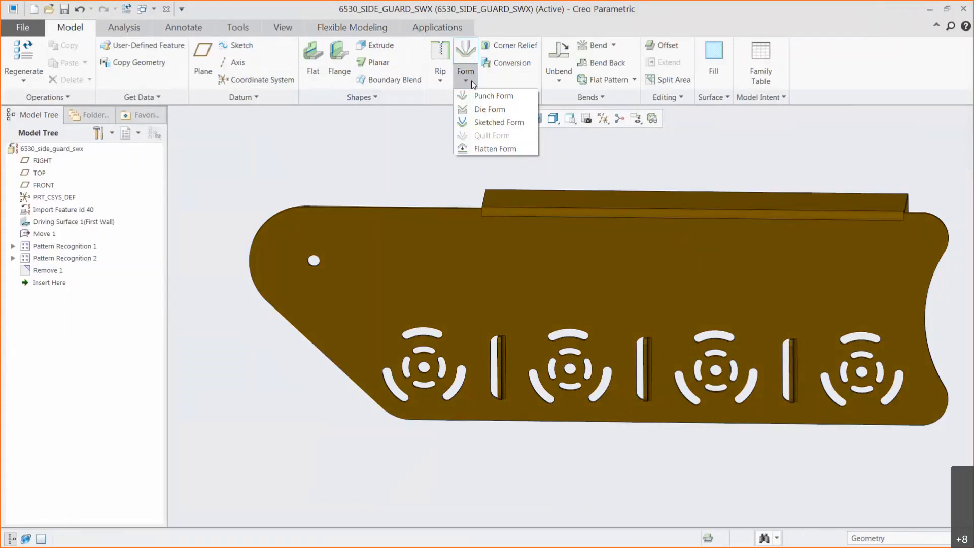
left_click(501, 123)
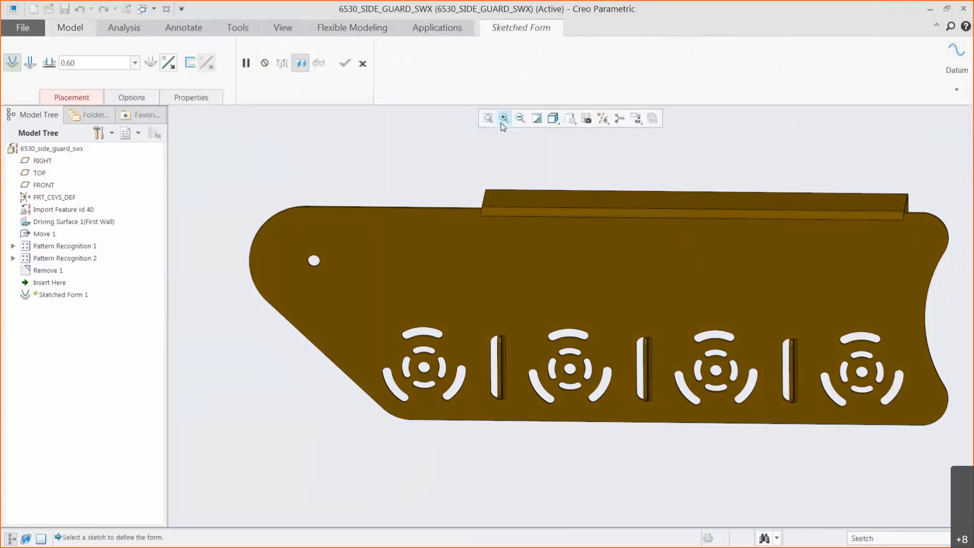
left_click(587, 242)
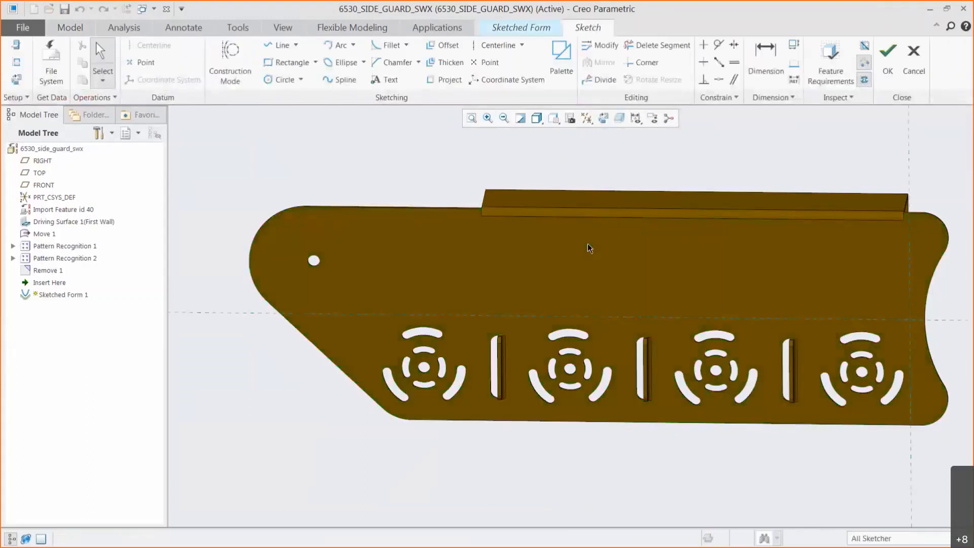
left_click(363, 62)
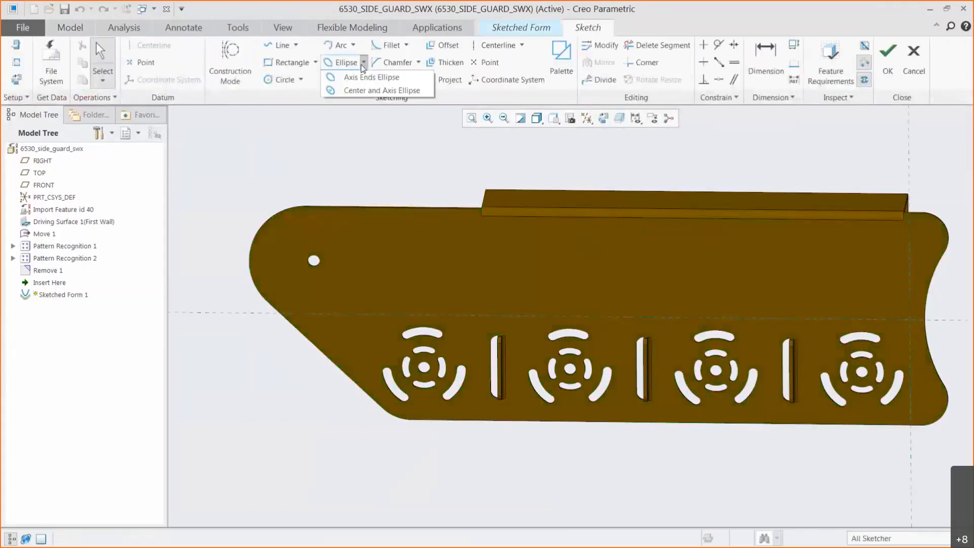
left_click(381, 90)
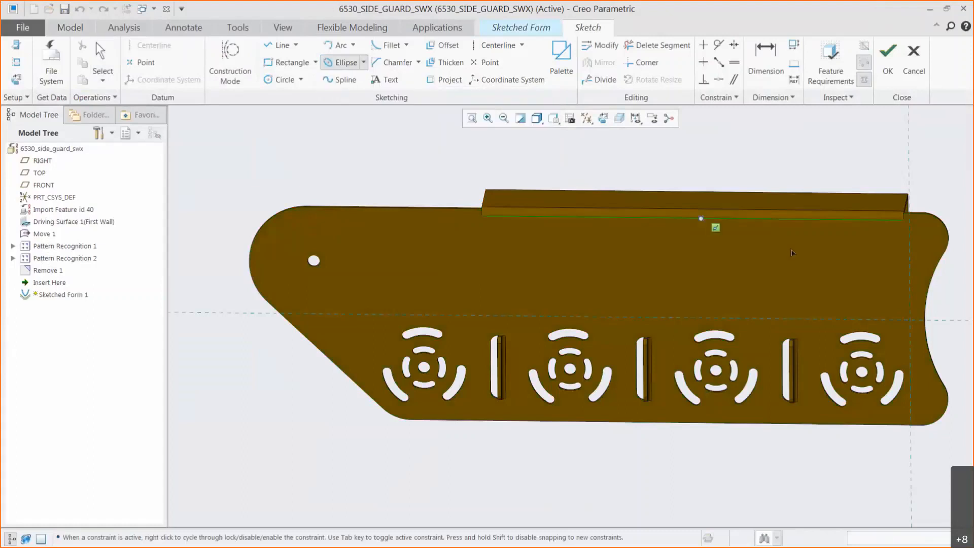
left_click(862, 262)
left_click(861, 234)
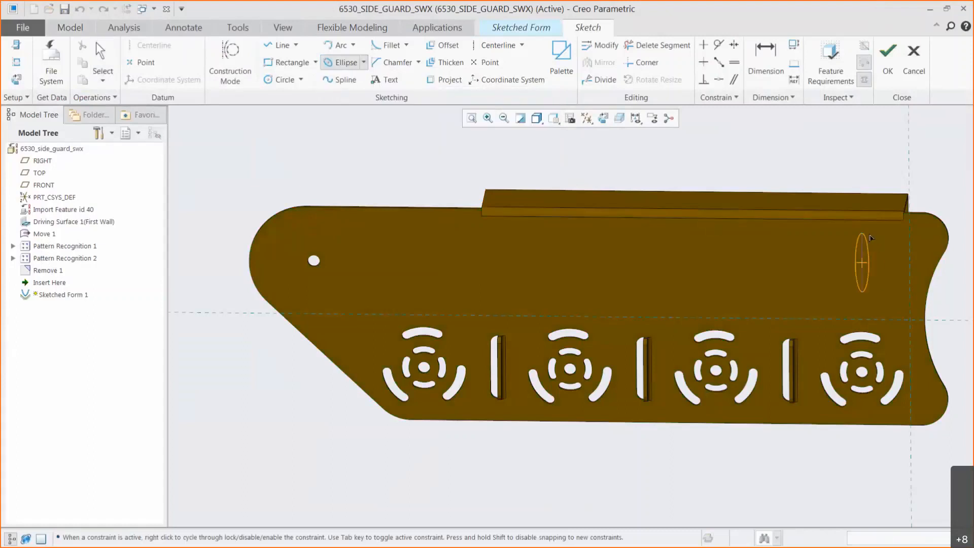
left_click(884, 238)
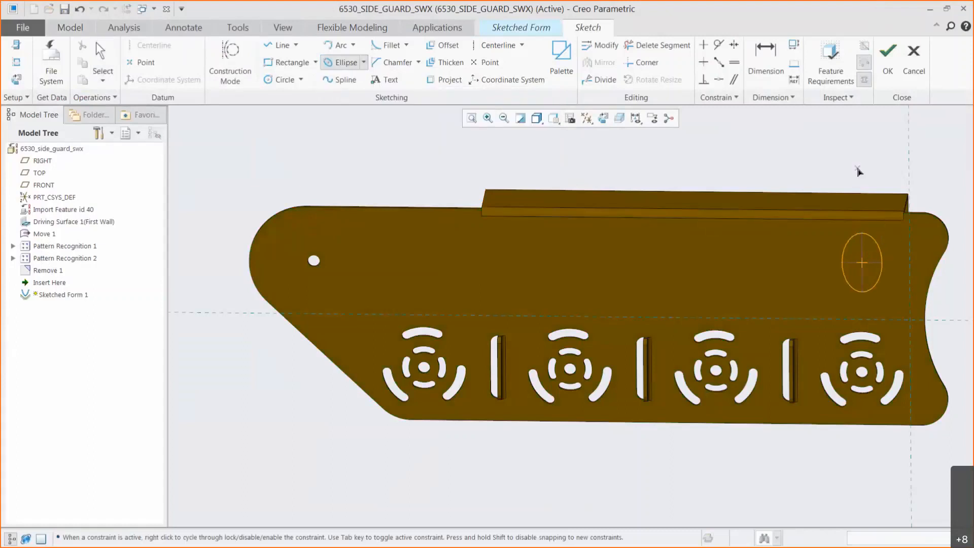
middle_click(858, 171)
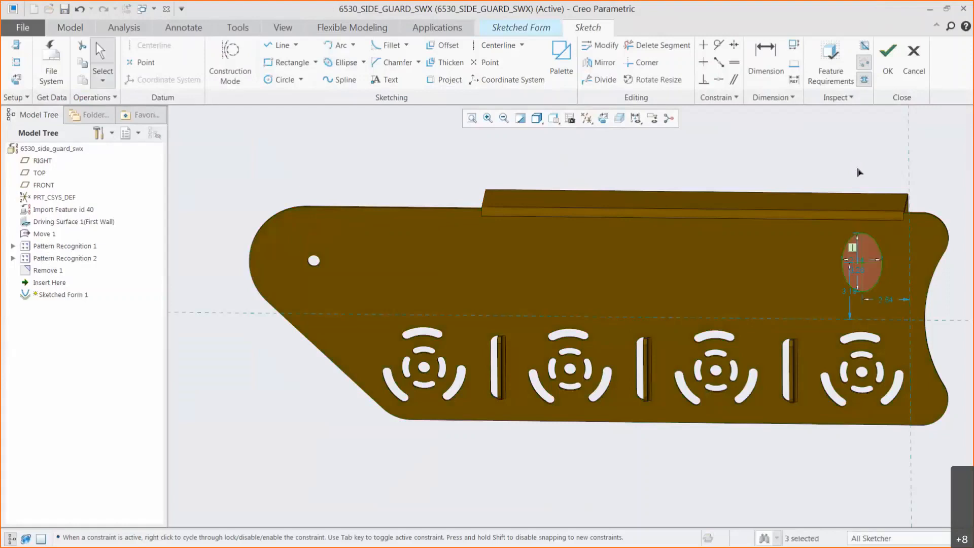
left_click(888, 76)
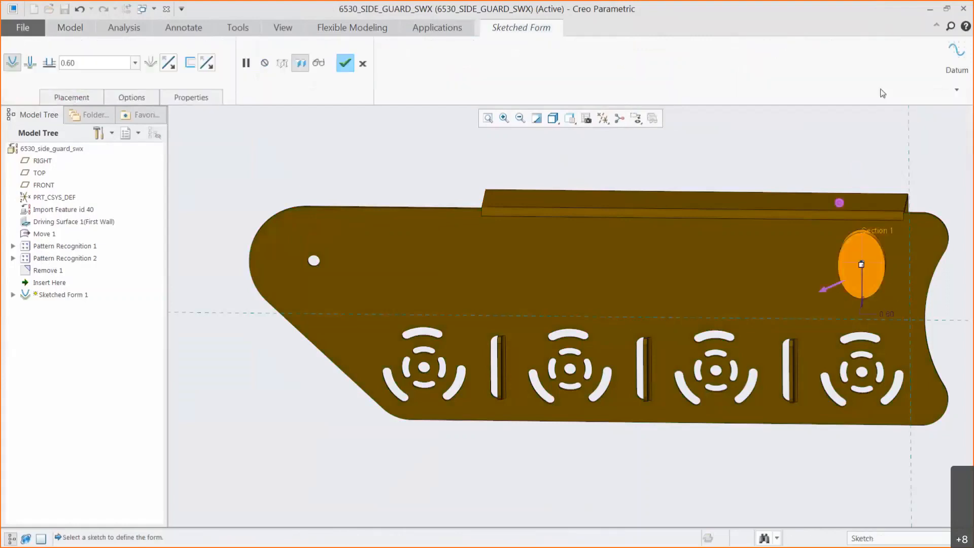
Round both the nonplacement and the placement edges of the elliptical form with the default inside radii
left_click(142, 99)
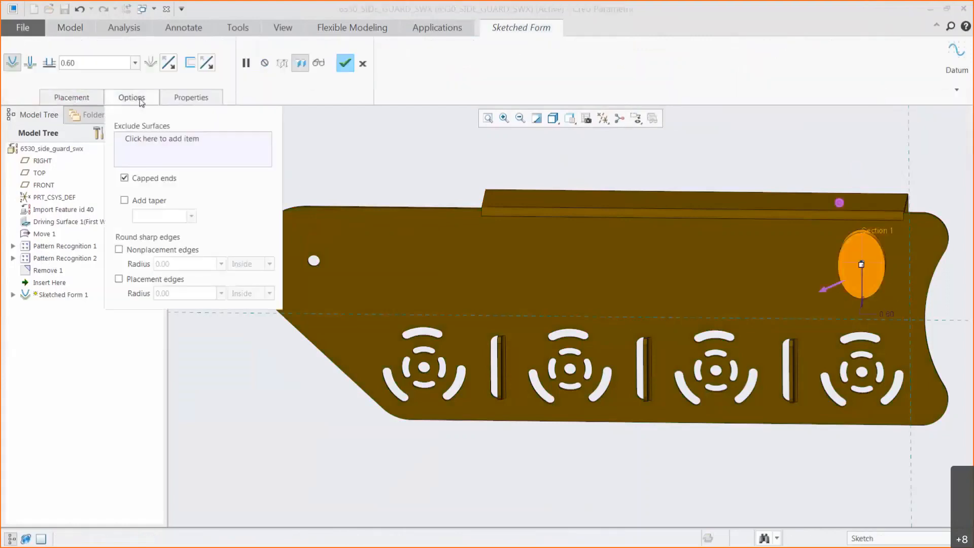
left_click(119, 249)
left_click(119, 279)
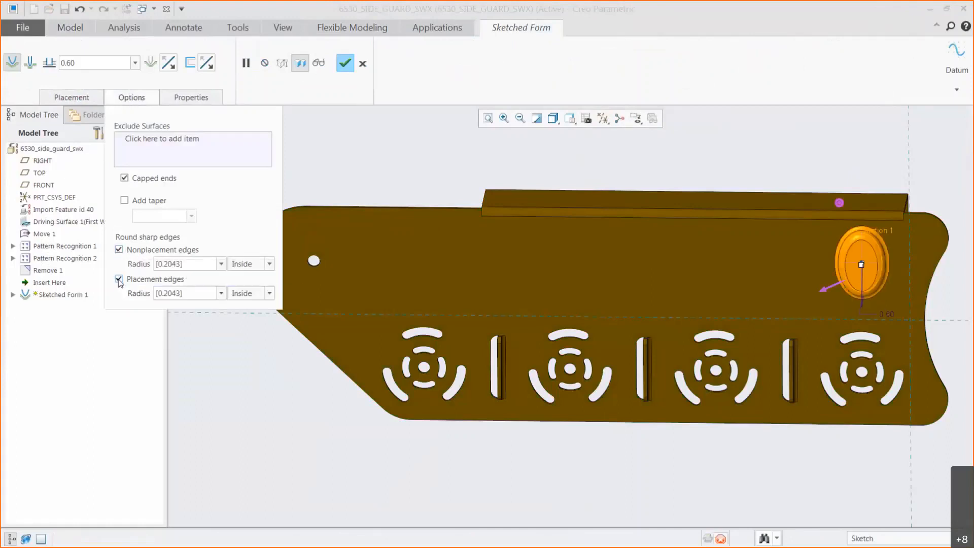
Exclude the form's elliptical top surface, complete the Sketched Form and apply the 01_FULL VIEW orientation
left_click(169, 161)
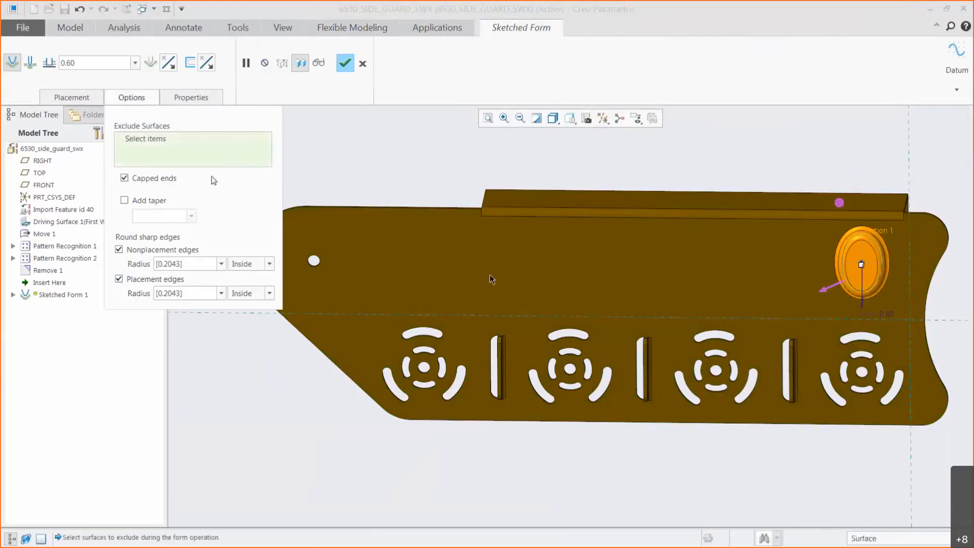
scroll(856, 253, "up", 2)
scroll(857, 254, "up", 2)
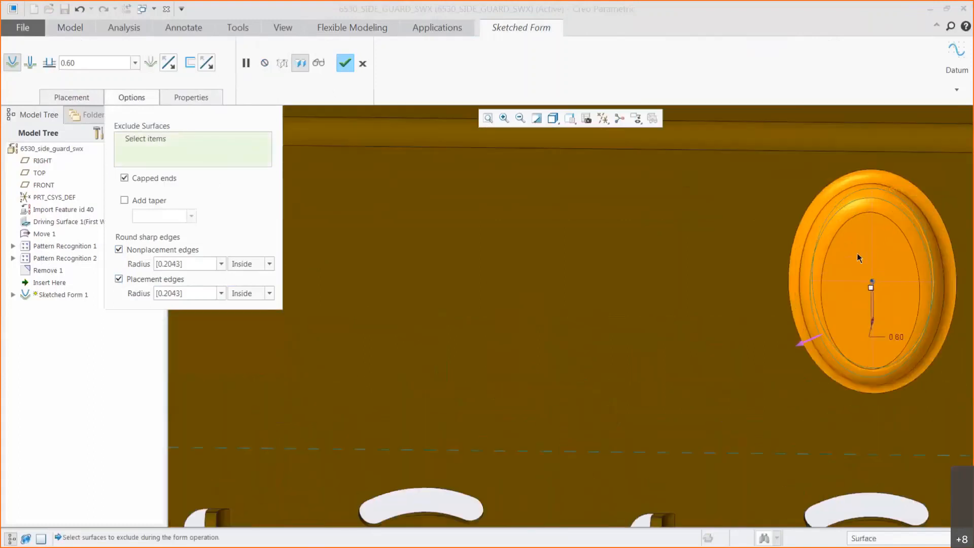
left_click(857, 255)
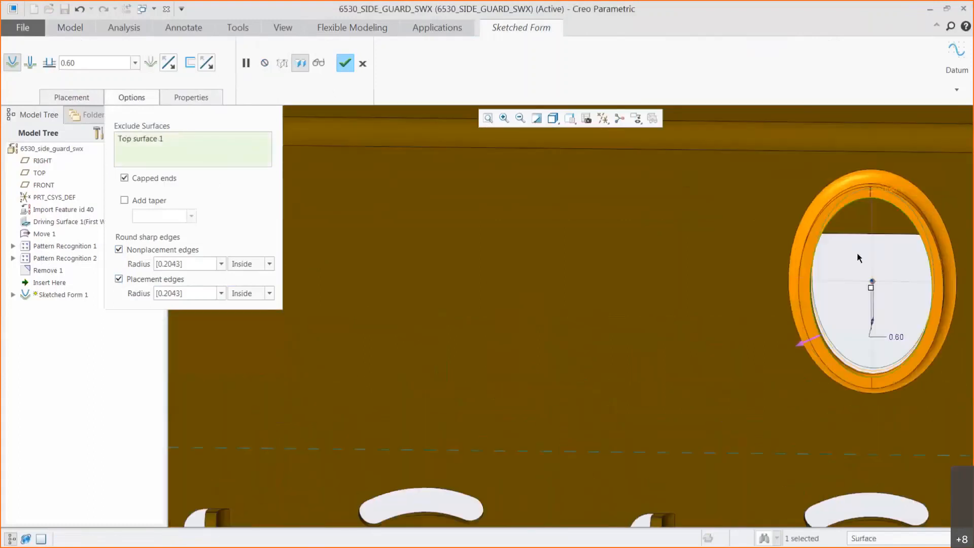
left_click(346, 67)
scroll(558, 267, "down", 3)
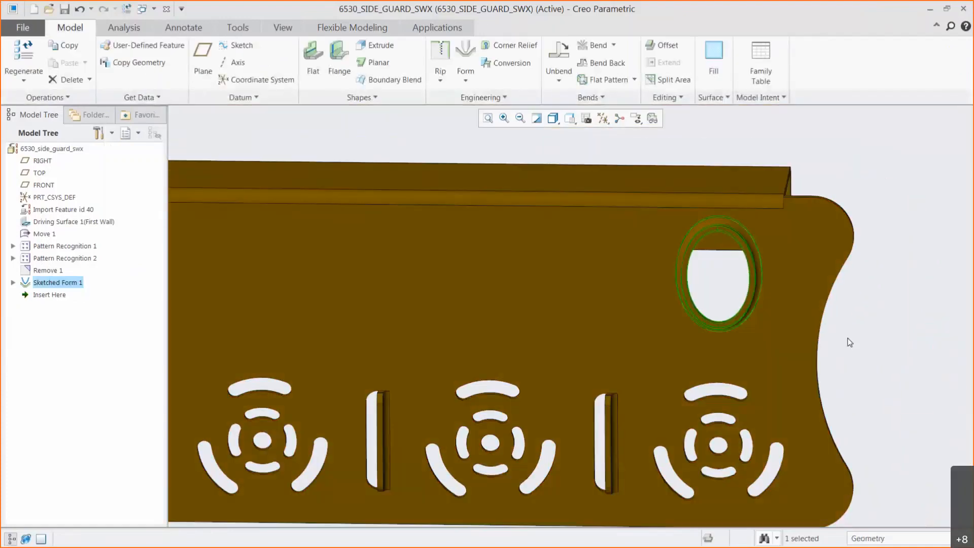
left_click(569, 119)
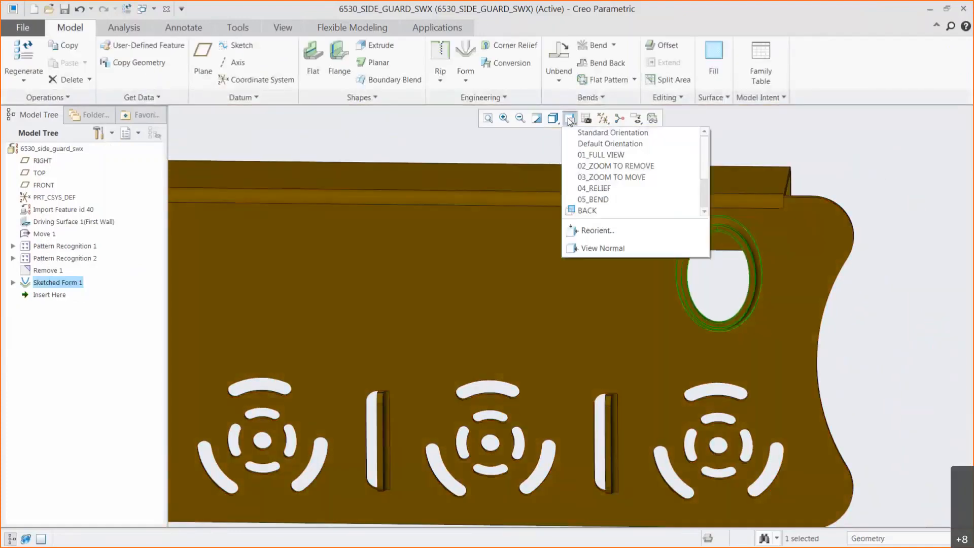
left_click(583, 155)
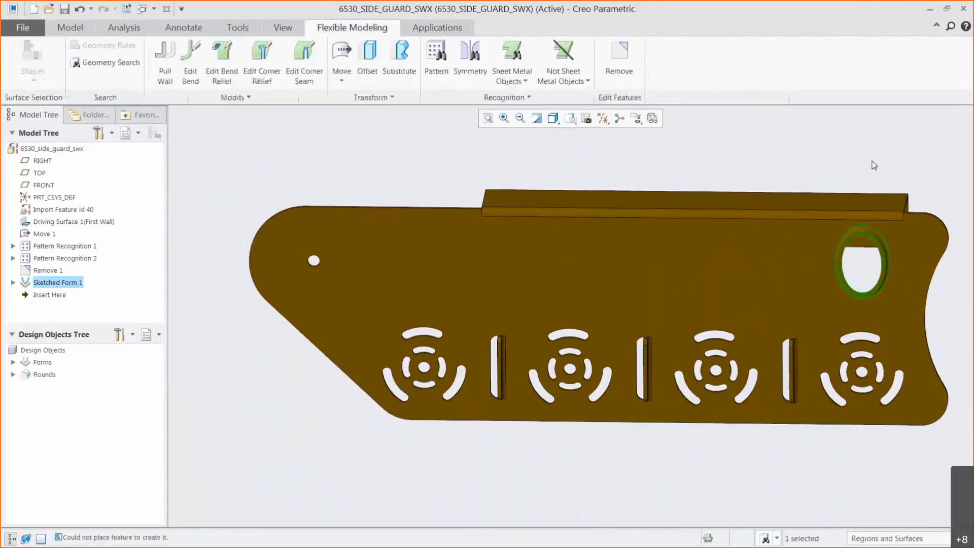
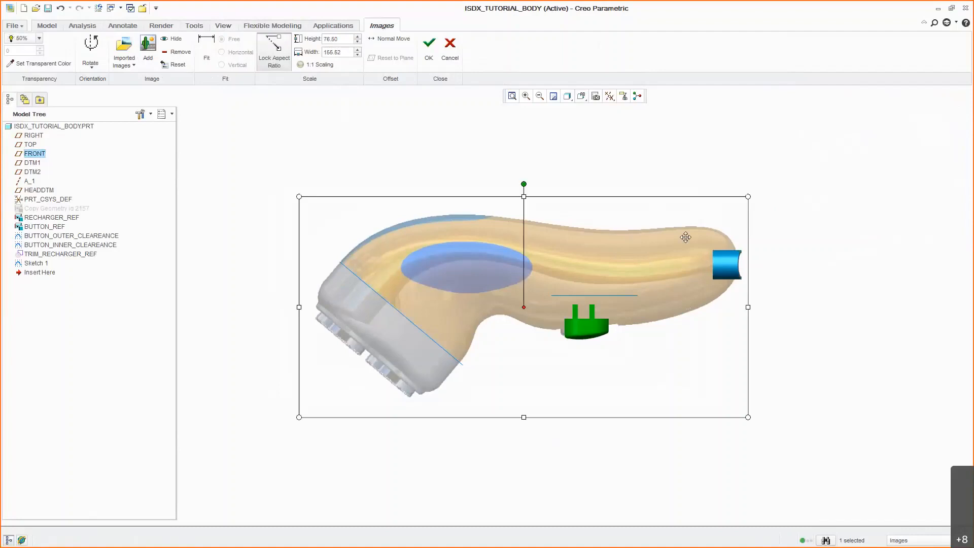
Scale the side concept image on FRONT to a width of about 157.48 to match the recharger end, and make its white background transparent
left_click_drag(748, 196, 755, 194)
left_click_drag(715, 223, 715, 224)
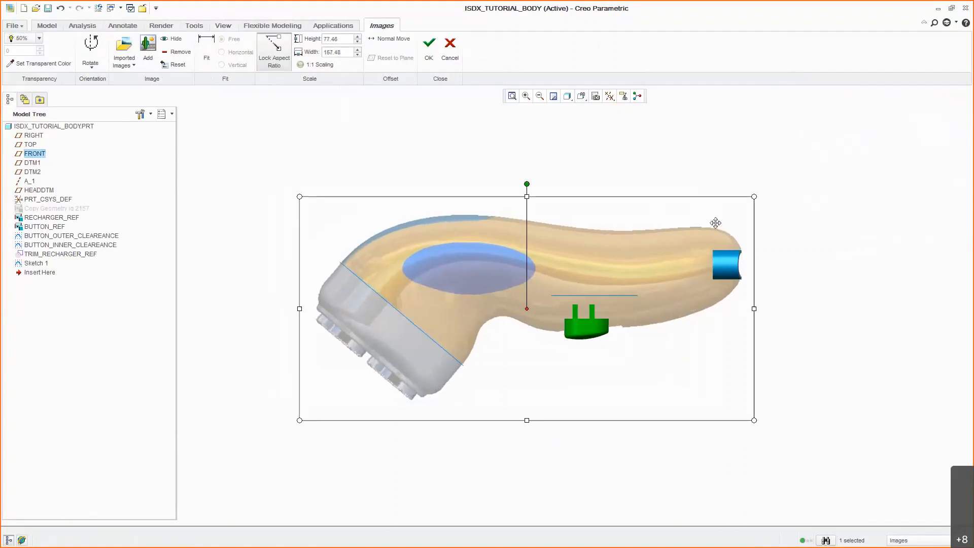
left_click(52, 64)
left_click(315, 211)
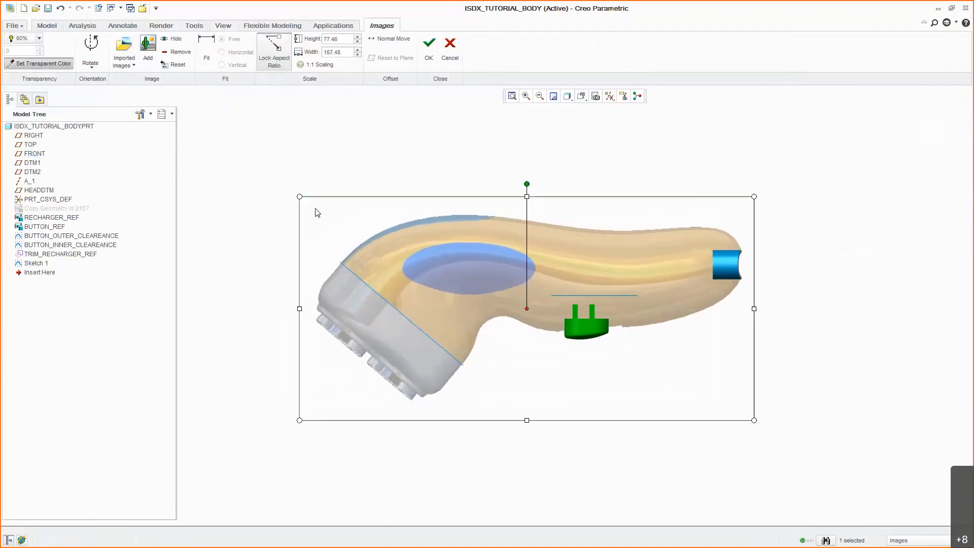
Add conceptual_image_top.bmp as a reference image on the TOP plane
left_click(147, 45)
left_click(29, 145)
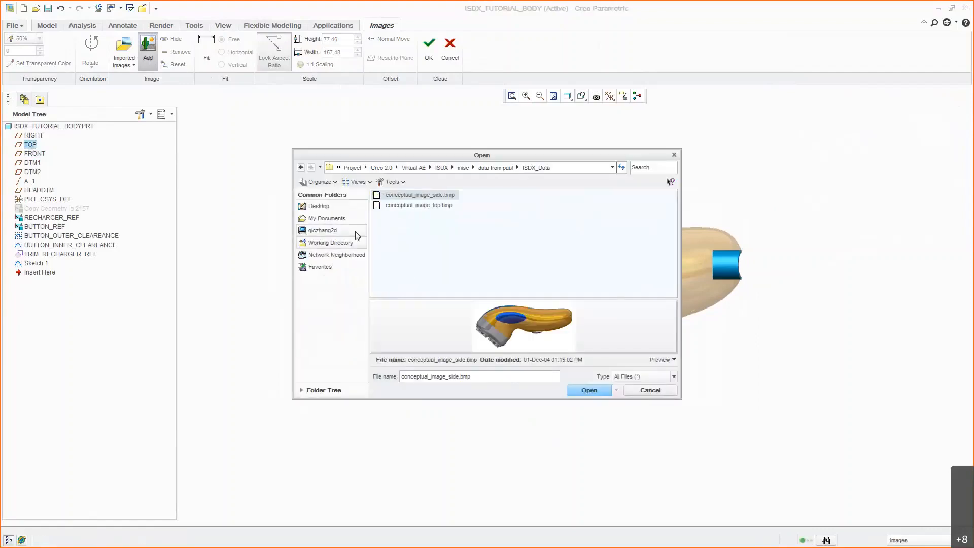
double_click(394, 210)
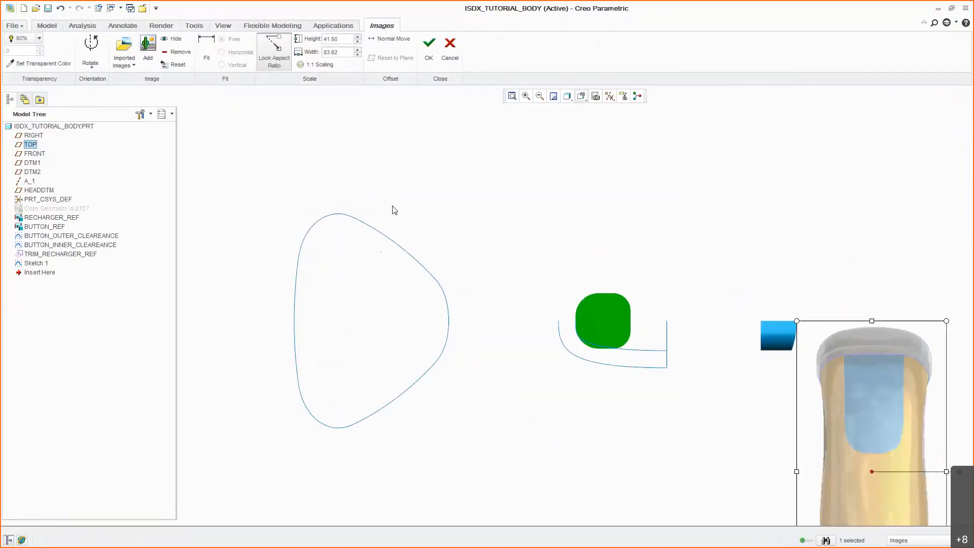
Rotate the top image 90° counterclockwise, then position and enlarge it to a width of about 161.61 over the head curve and recharger
left_click(90, 63)
left_click(104, 80)
left_click_drag(871, 471, 526, 321)
left_click_drag(704, 239, 835, 215)
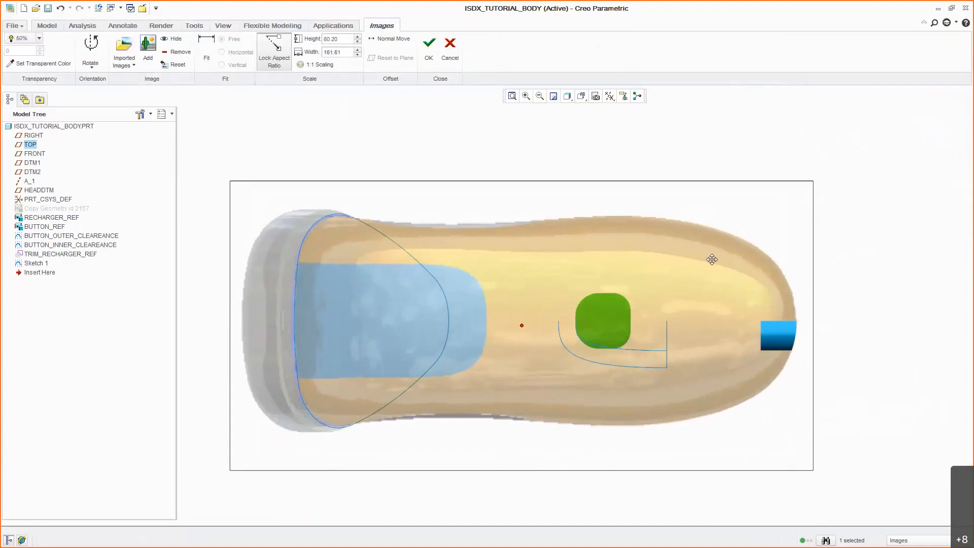
Make the top image's white background transparent, accept the reference images and show the model in its default orientation
left_click(39, 63)
left_click(258, 194)
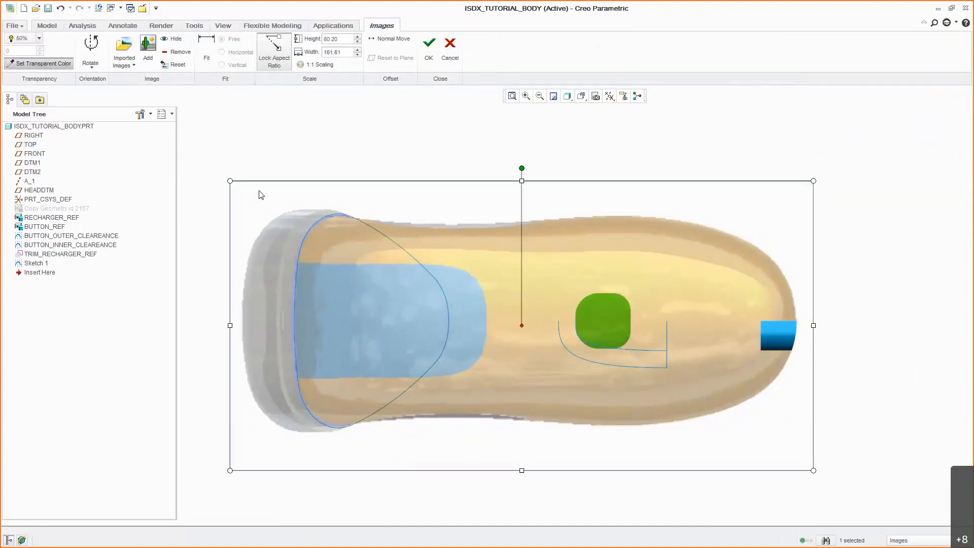
left_click(428, 60)
key("ctrl+d")
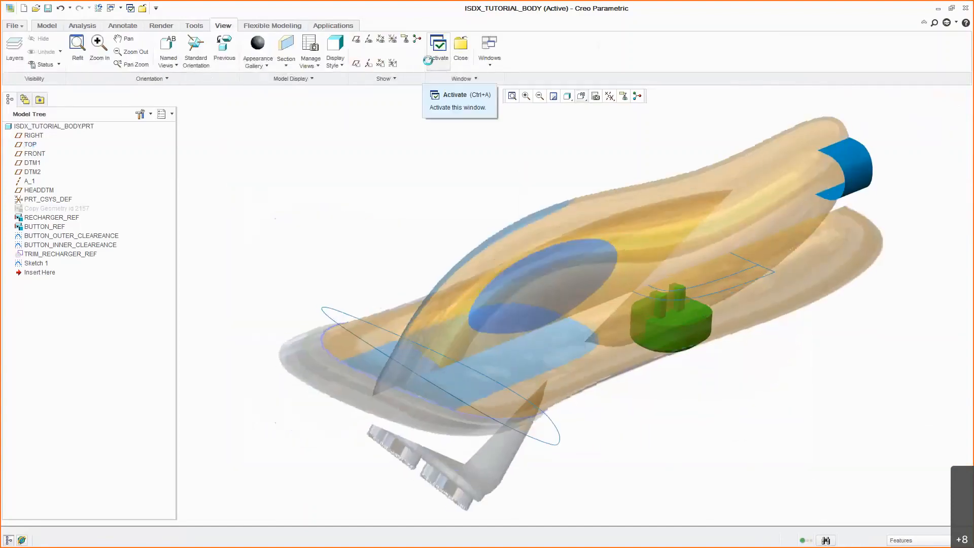
Start a Style feature and set the FRONT plane as its active plane
left_click(47, 25)
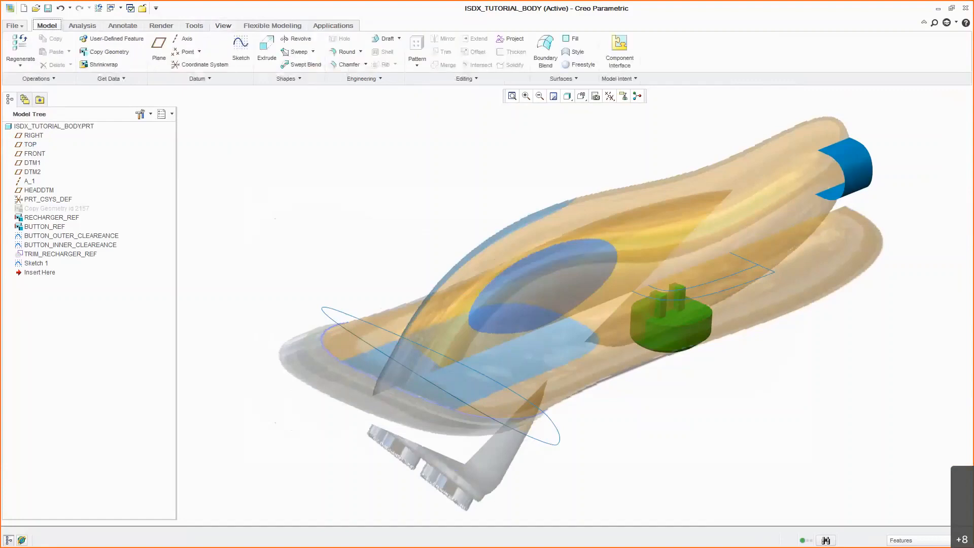
left_click(569, 53)
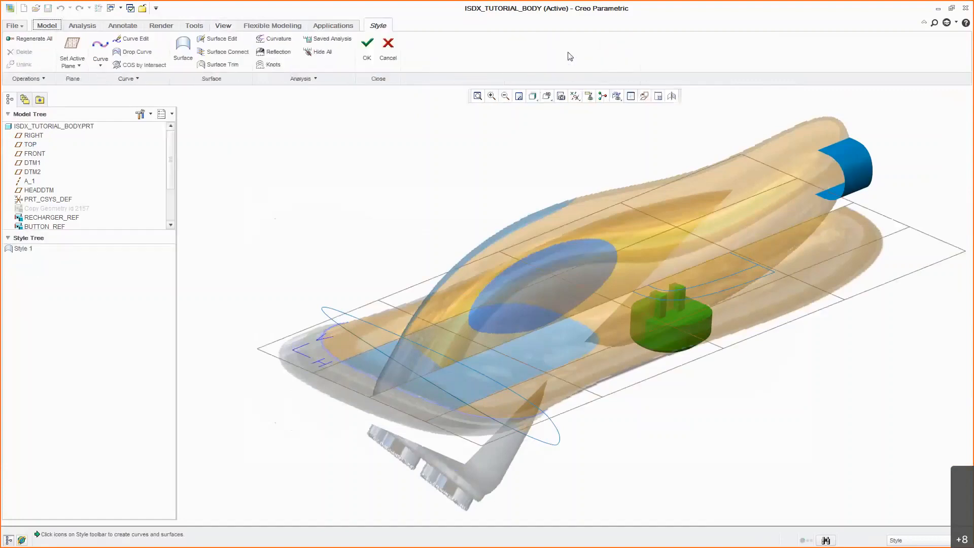
left_click(72, 51)
left_click(35, 153)
Draw a three-point planar curve for the upper side outline, from the head plane's upper end over the body to the recharger's upper corner
right_click(202, 166)
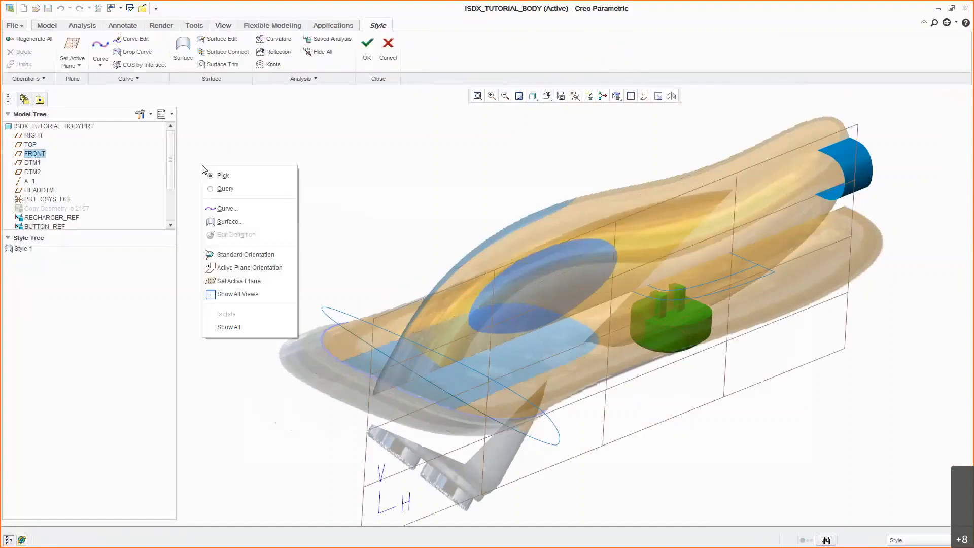
left_click(215, 174)
right_click(224, 211)
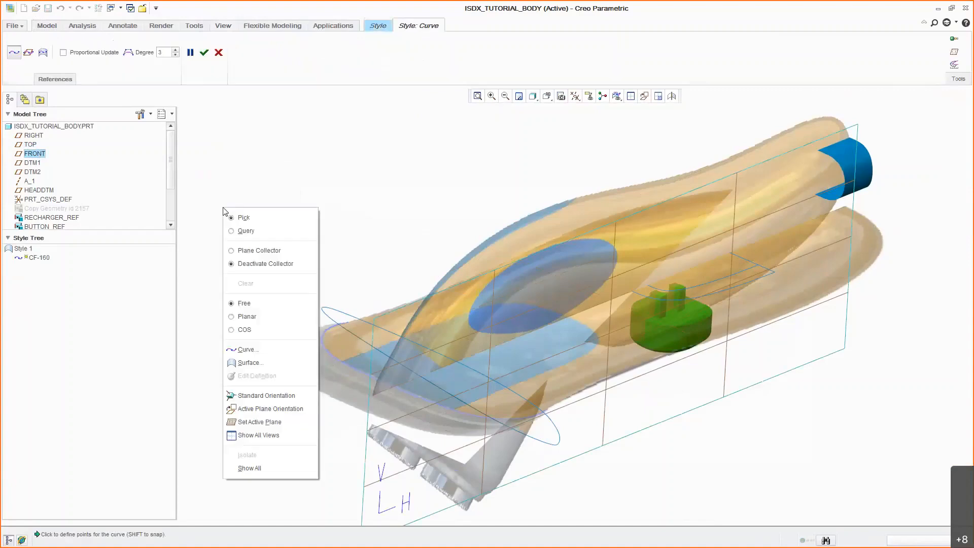
left_click(252, 317)
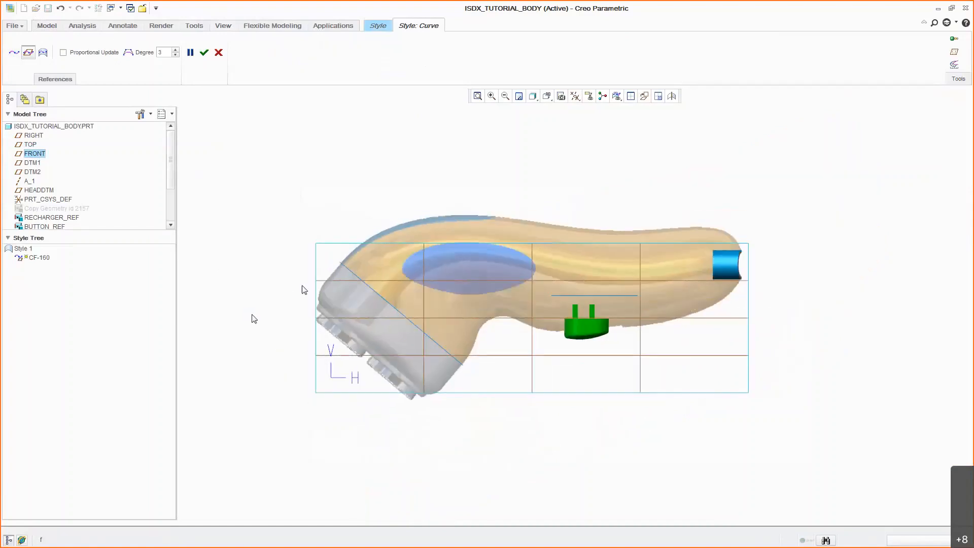
left_click(340, 261)
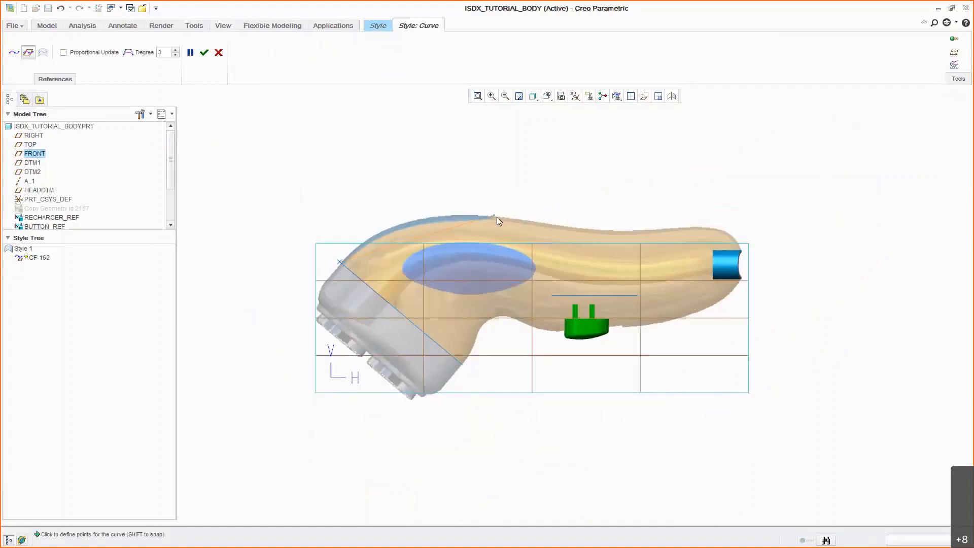
left_click(497, 218)
left_click(742, 250)
middle_click(677, 225)
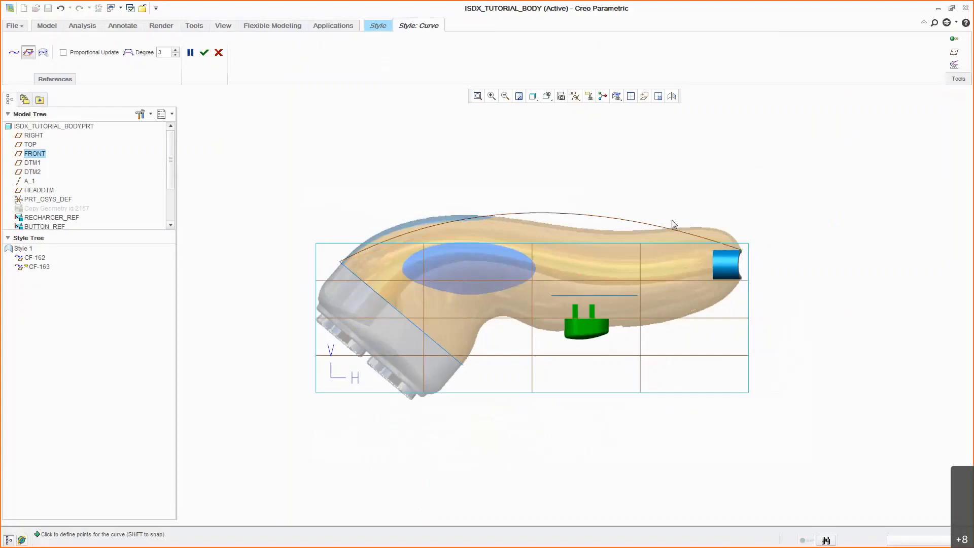
Draw a five-point planar curve along the lower side outline, from the head plane's lower end to the recharger's lower corner
left_click(462, 364)
left_click(477, 336)
left_click(503, 317)
left_click(539, 328)
left_click(741, 280)
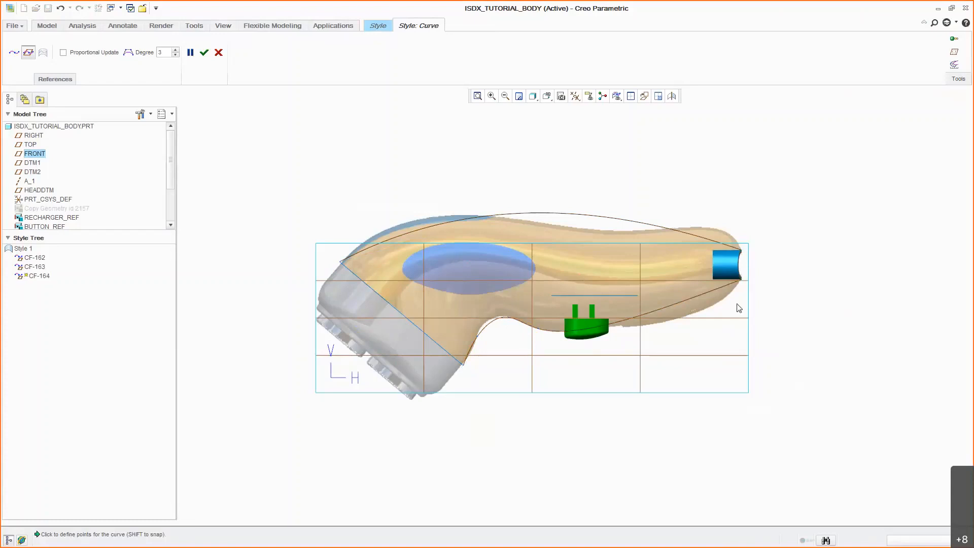
middle_click(738, 306)
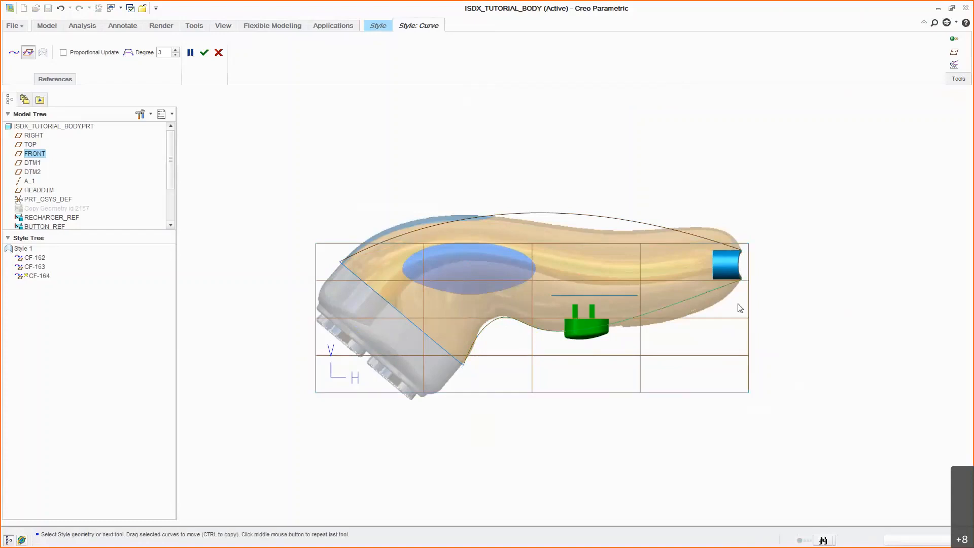
Edit the upper outline curve so its head-end tangent is normal to the head plane and its recharger-end tangent points steeply upward
double_click(552, 213)
right_click(390, 234)
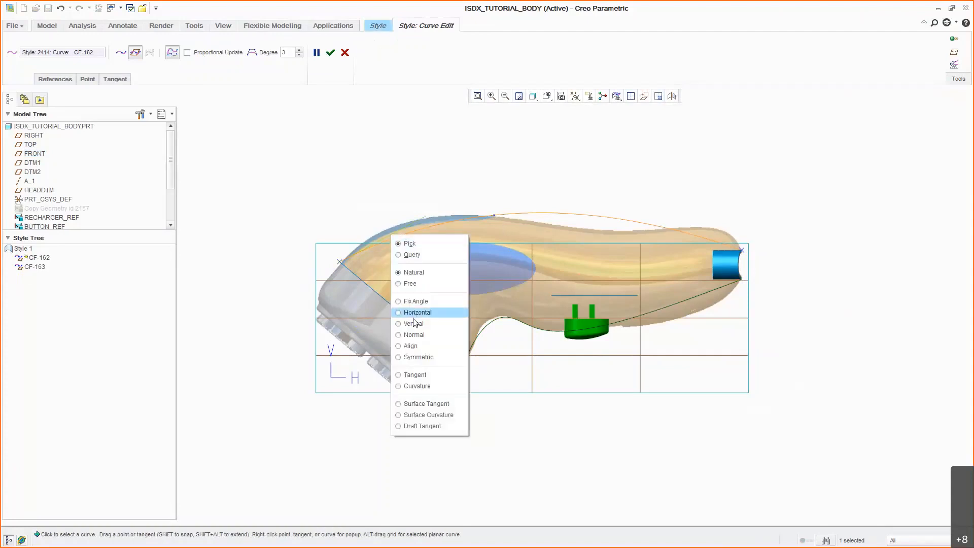
left_click(414, 318)
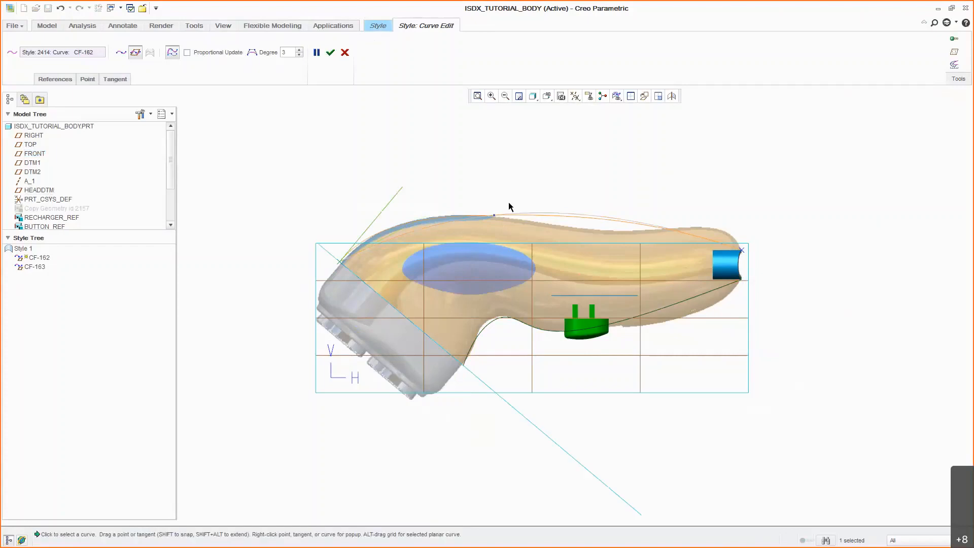
left_click(742, 250)
left_click_drag(669, 225, 762, 206)
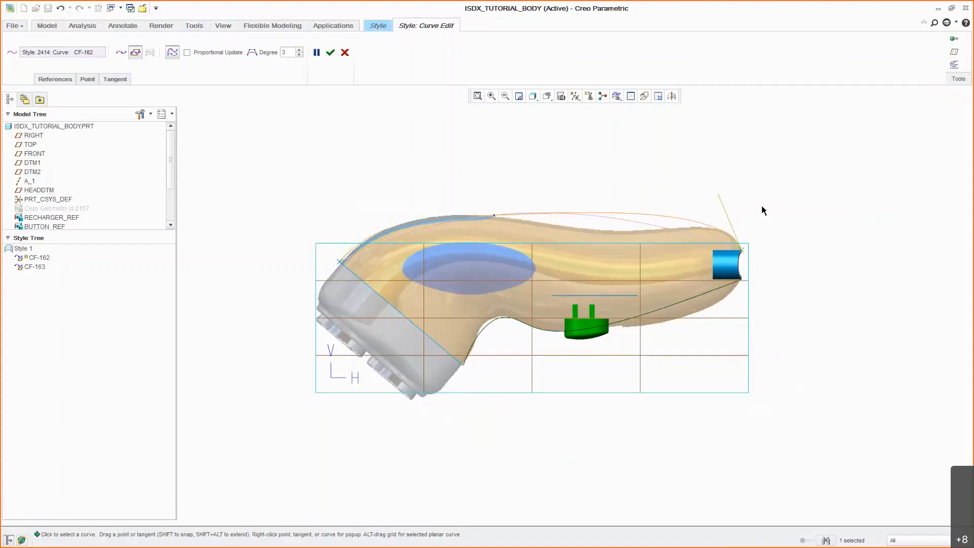
Move the interior point of the top profile curve toward the body's upper outline and finish the curve edit
left_click_drag(494, 215, 549, 224)
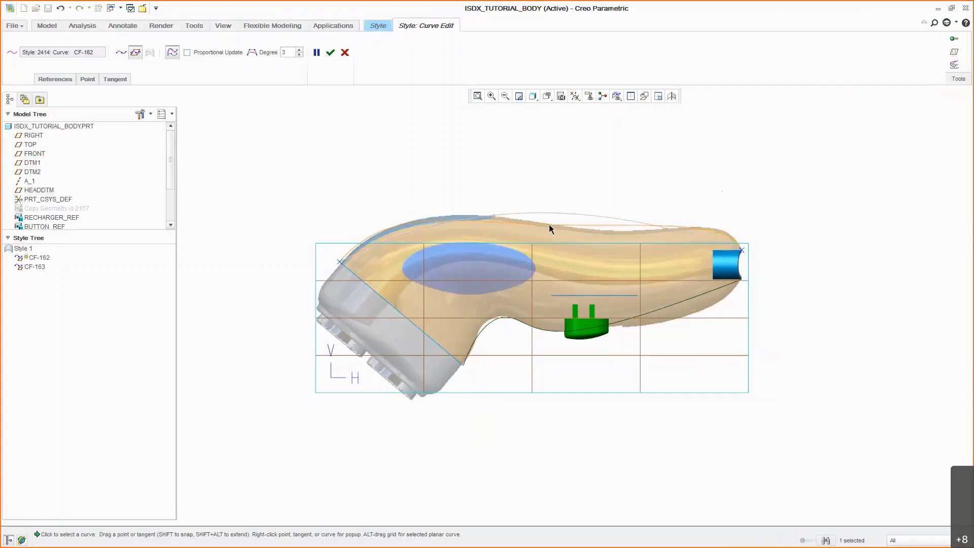
middle_click(489, 198)
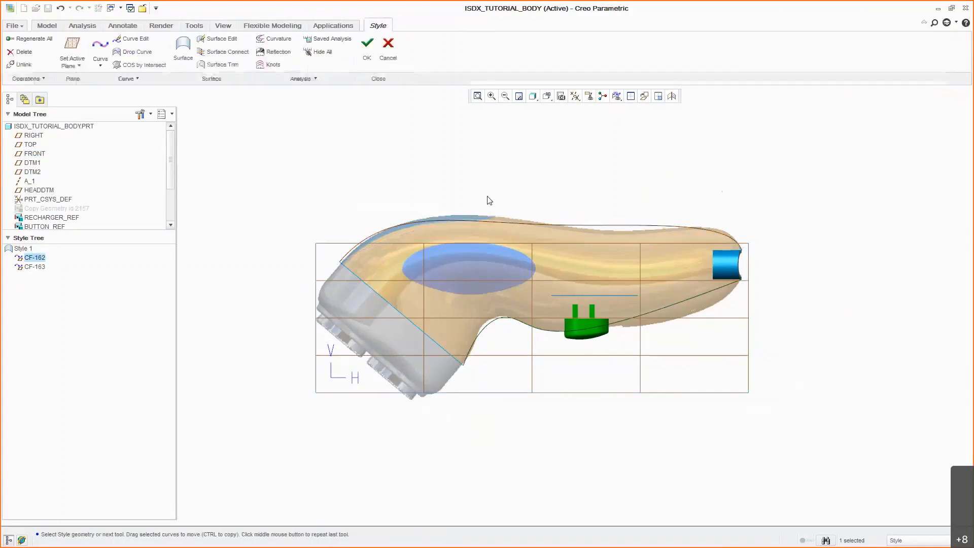
Run a curvature analysis on the top profile curve, then close it
left_click(272, 44)
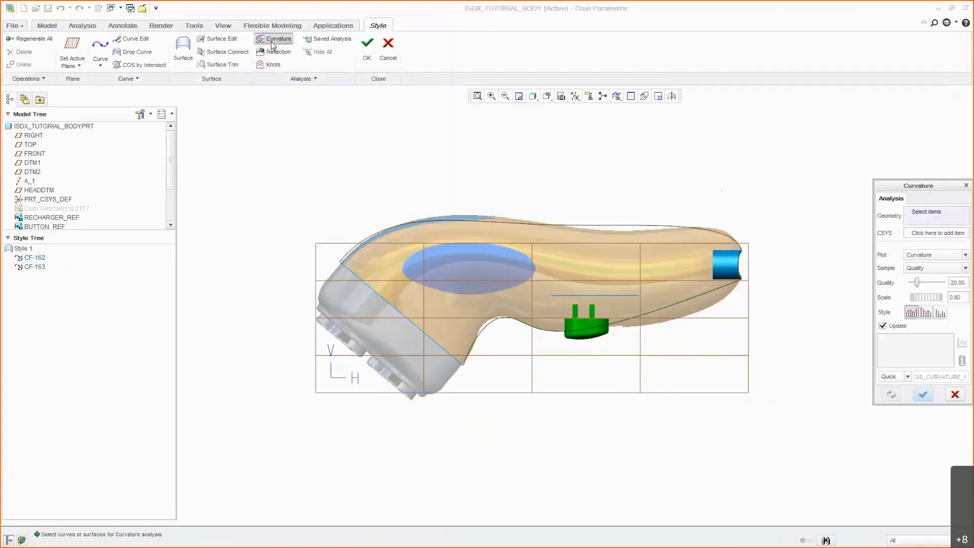
left_click(473, 223)
left_click_drag(338, 261, 319, 244)
middle_click(429, 194)
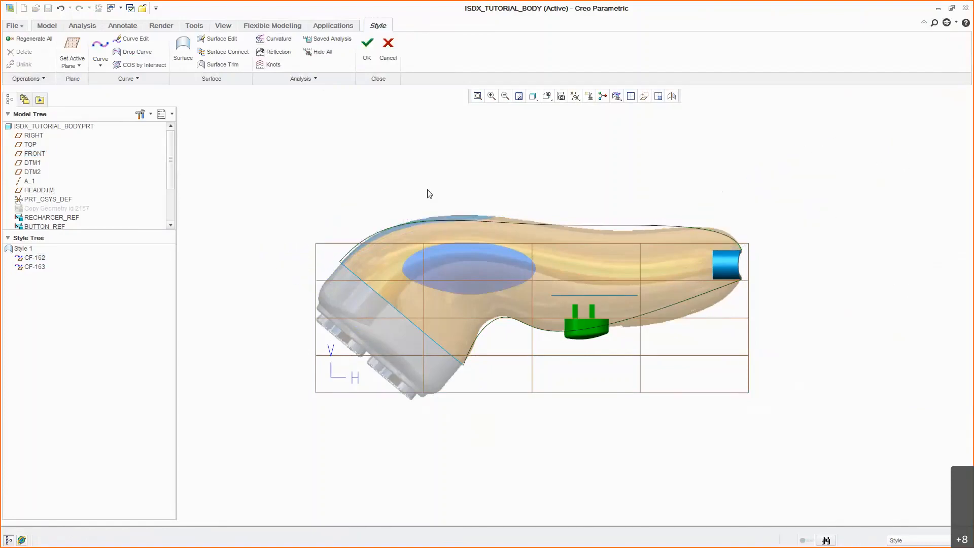
Edit the top profile curve with its curvature plot displayed, switching it to control points with degree 5
double_click(443, 220)
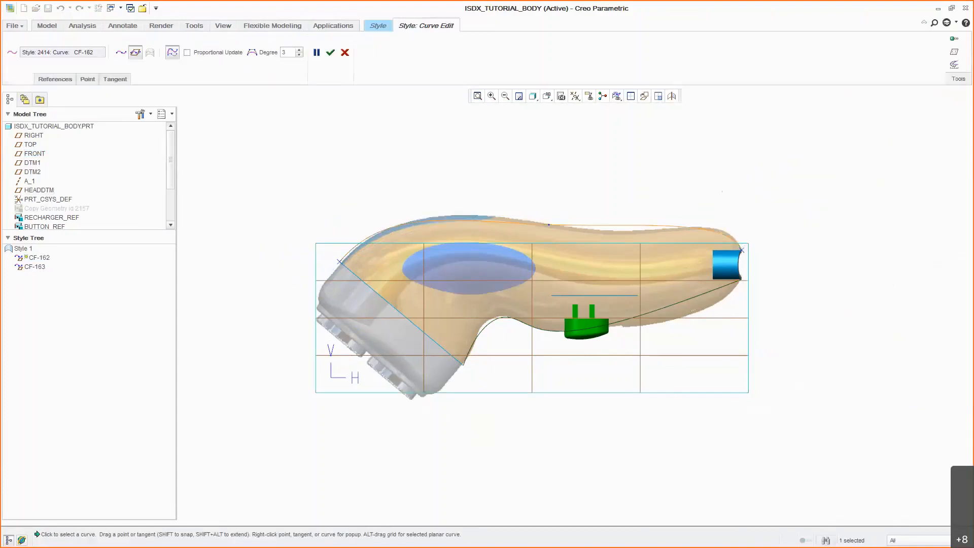
left_click(954, 64)
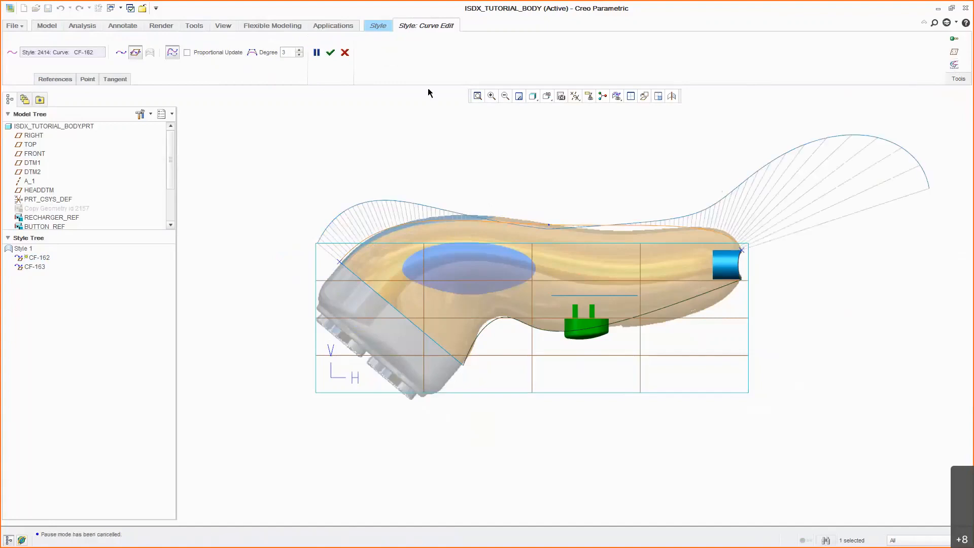
left_click(299, 50)
left_click(252, 53)
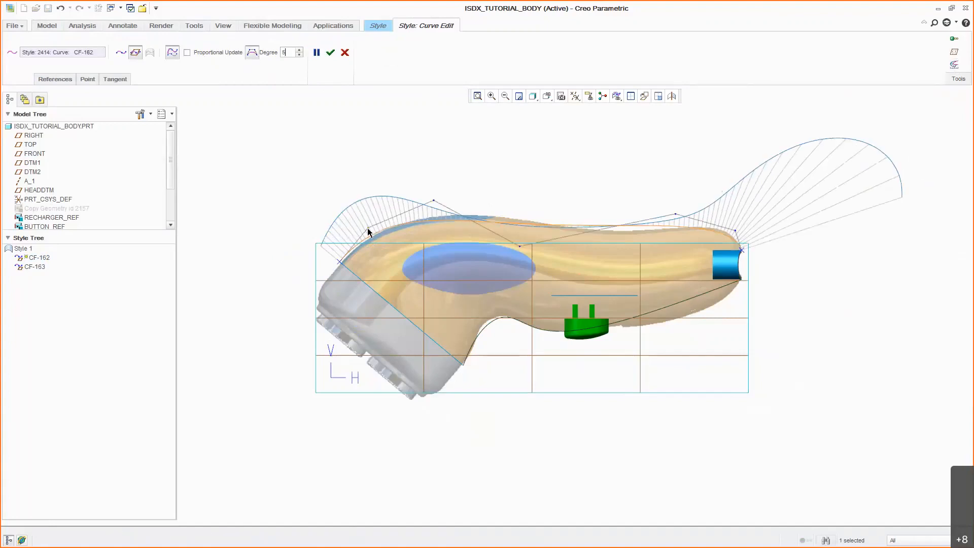
Reposition the four middle control points of the top profile curve so it follows the body's upper outline with smooth curvature
left_click_drag(367, 228, 371, 223)
left_click_drag(435, 201, 481, 190)
left_click_drag(519, 246, 619, 269)
left_click_drag(676, 214, 698, 210)
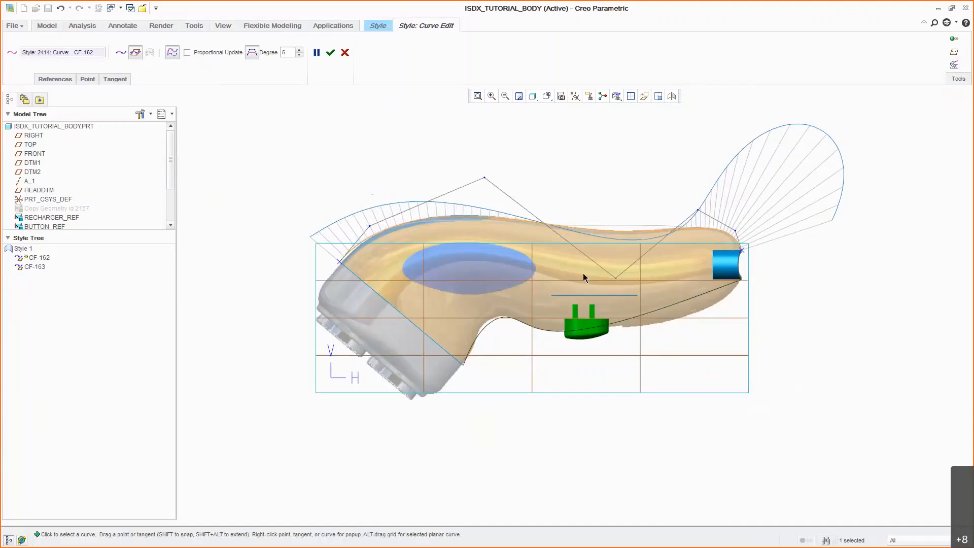
middle_click(405, 180)
Edit the bottom profile curve and make its tangent at the shaver head end Normal to the HEADDTM plane
left_click(491, 329)
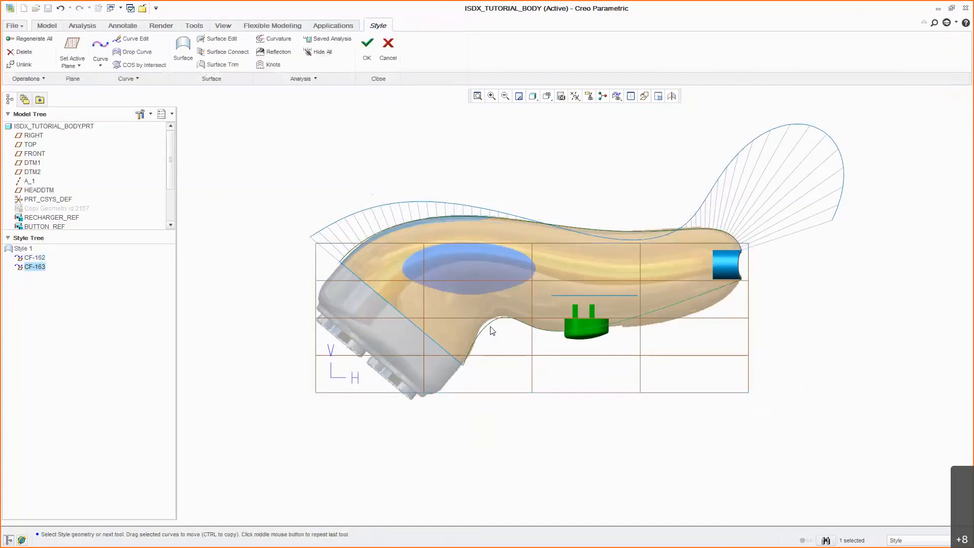
middle_click(491, 329)
right_click(487, 307)
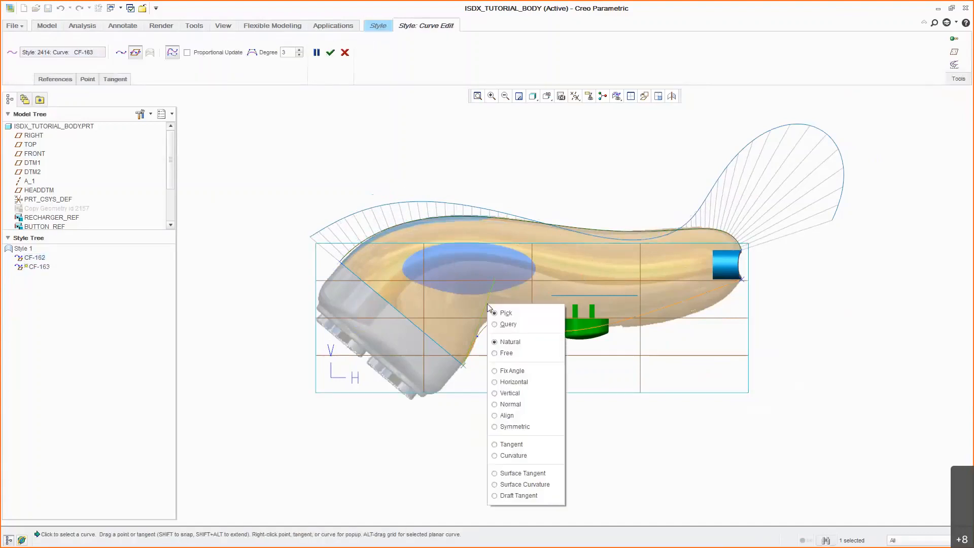
left_click(492, 402)
left_click(39, 190)
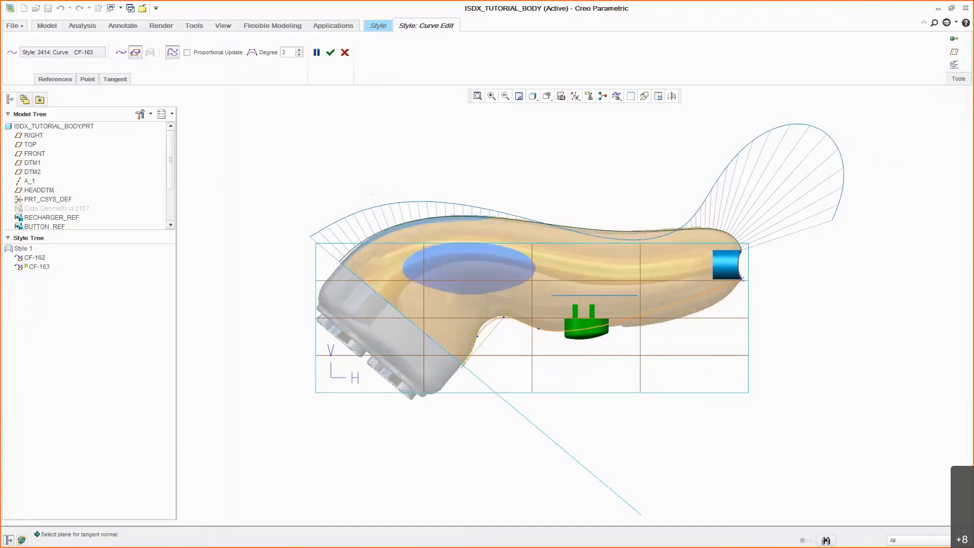
Reshape the bottom profile curve's interior points and rear end to follow the lower outline, check its curvature plot and clear the plots
left_click_drag(477, 336, 481, 329)
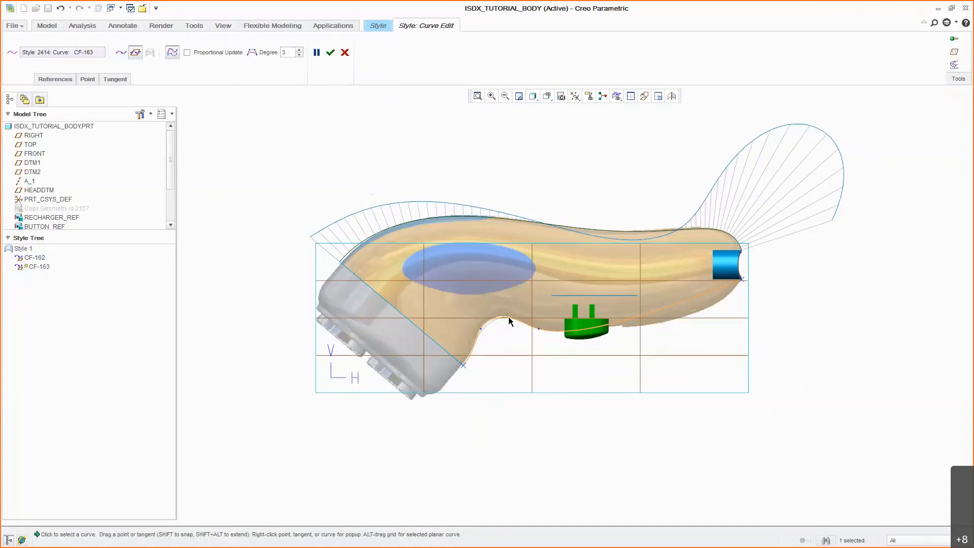
left_click_drag(721, 288, 817, 306)
left_click(953, 64)
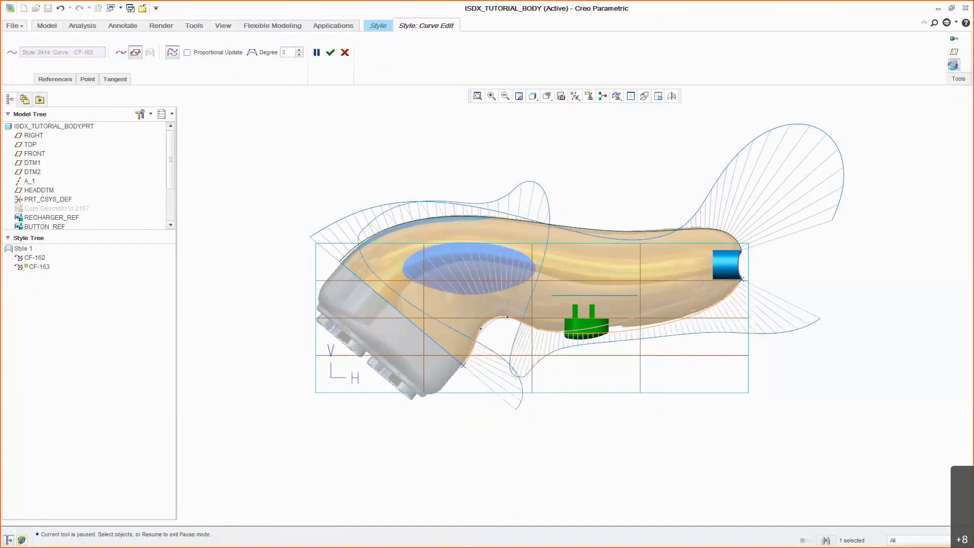
middle_click(565, 295)
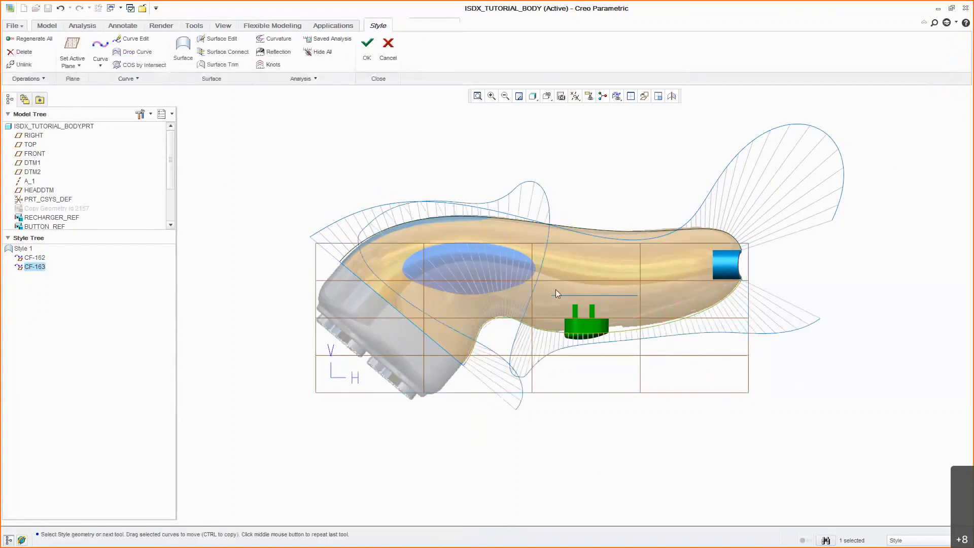
left_click(387, 145)
Draw a free curve in the four-view layout, snapped from the head outline curve to the blue socket at the rear
right_click(282, 153)
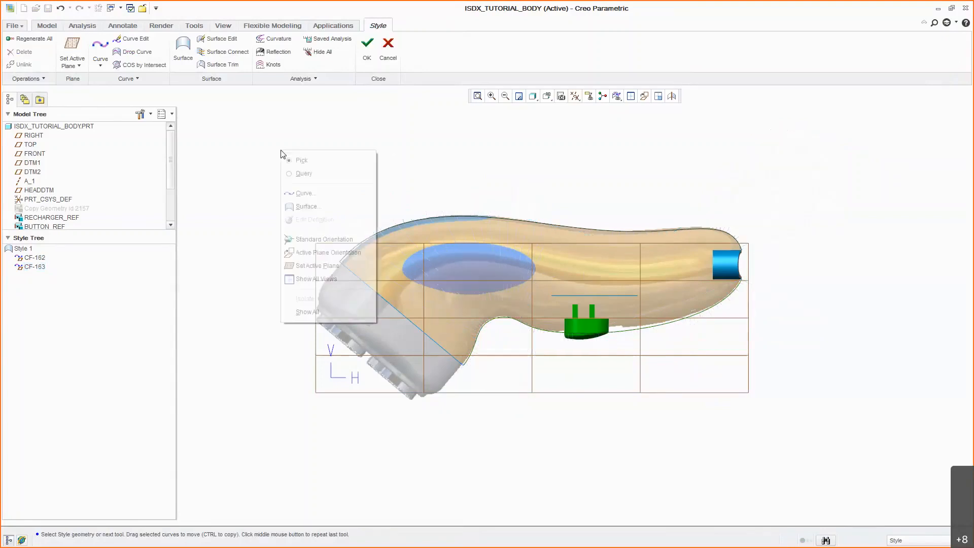
left_click(300, 169)
right_click(210, 152)
left_click(238, 175)
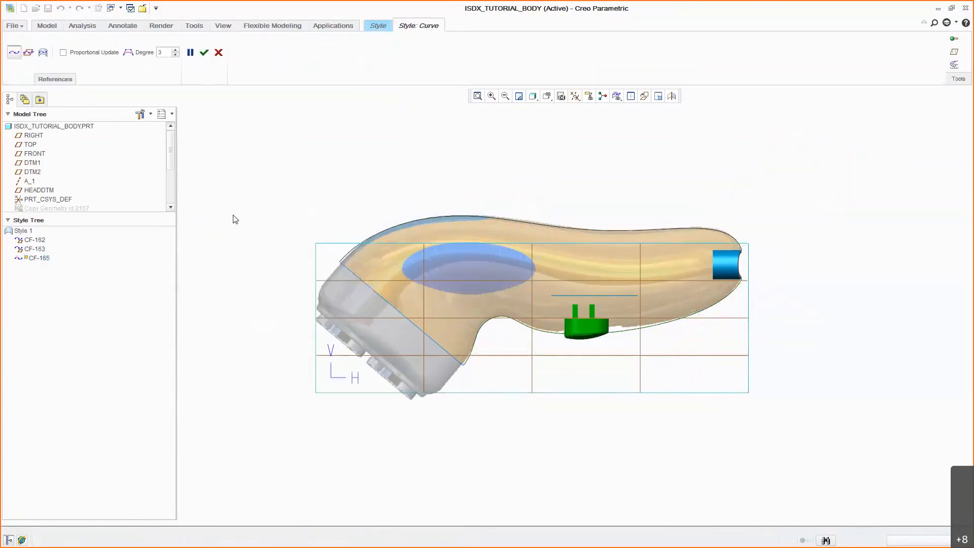
left_click(631, 96)
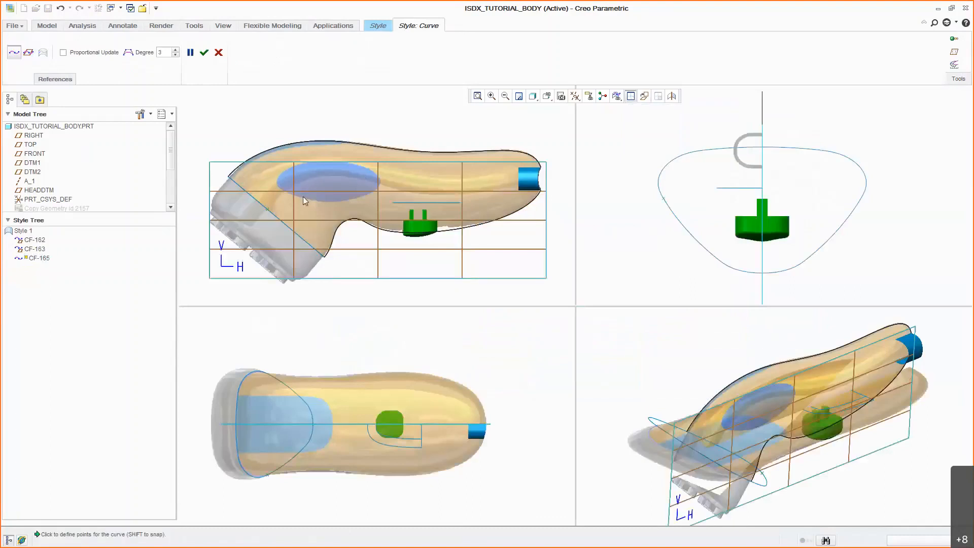
left_click_drag(538, 172, 538, 181, "shift")
middle_click(442, 177)
middle_click(442, 177)
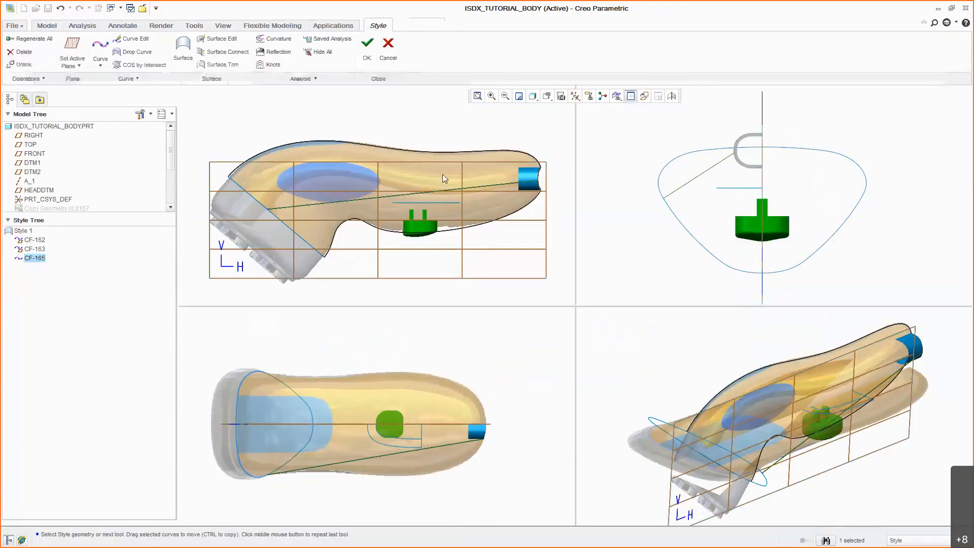
Add an interior point to the new side curve and raise it in the side view
double_click(396, 194)
right_click(396, 195)
left_click(410, 245)
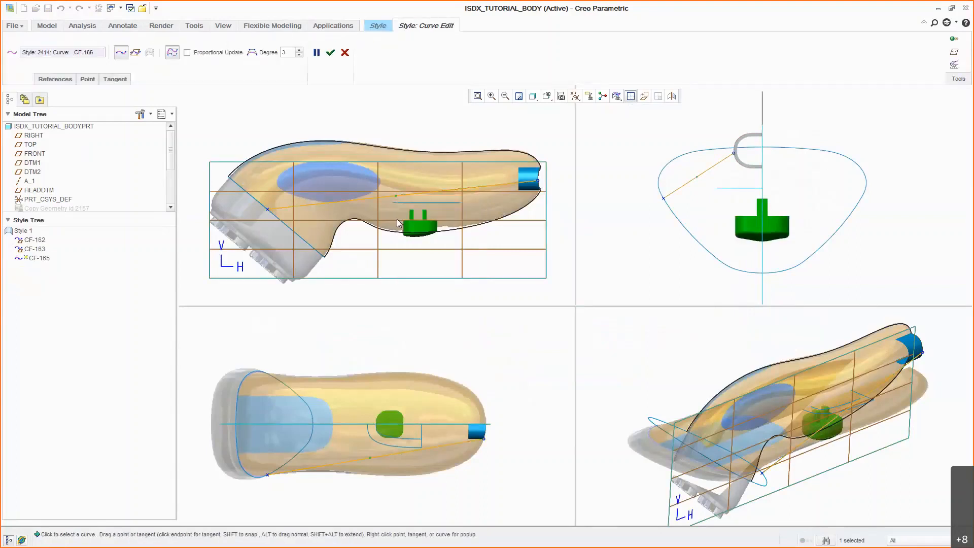
left_click_drag(396, 195, 367, 181)
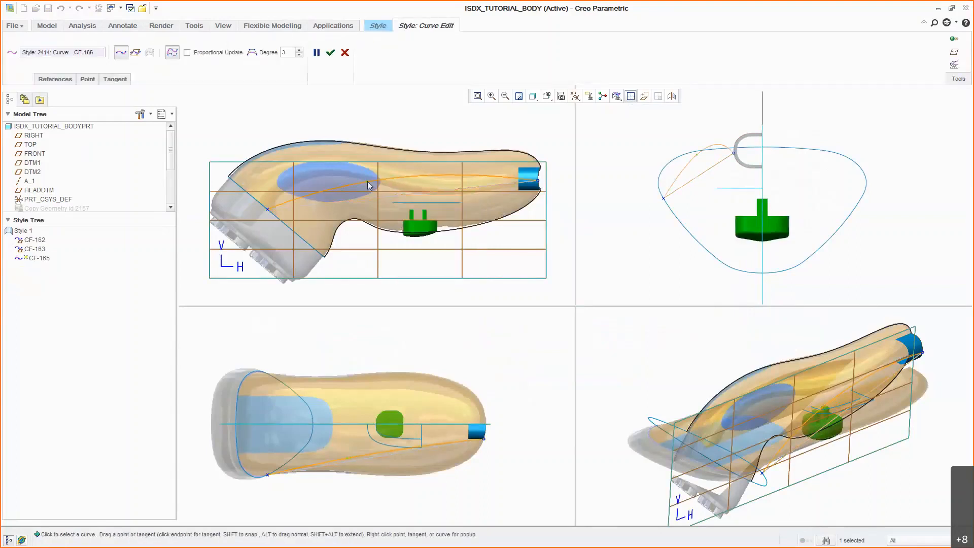
Make the side curve's tangent at the head end Normal to the HEADDTM plane
left_click(267, 209)
right_click(311, 194)
left_click(332, 264)
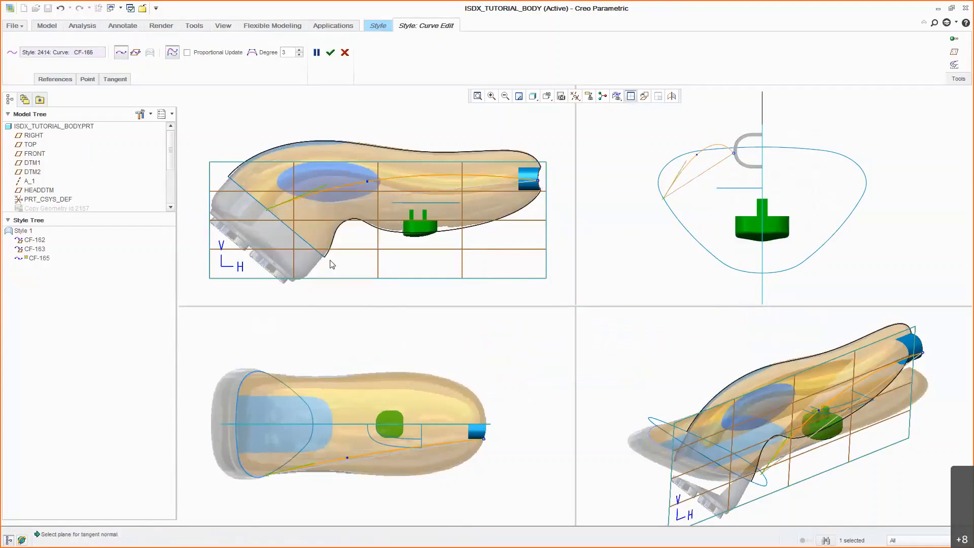
left_click(47, 191)
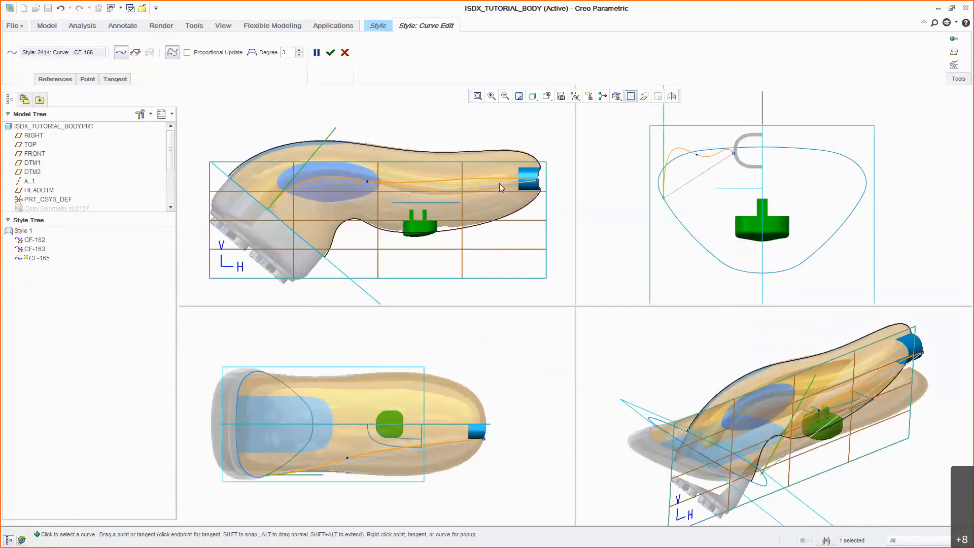
Adjust the side curve's rear tangent and interior point in the side and top-down views so it follows the body outline
left_click(537, 180)
left_click_drag(486, 183, 447, 215)
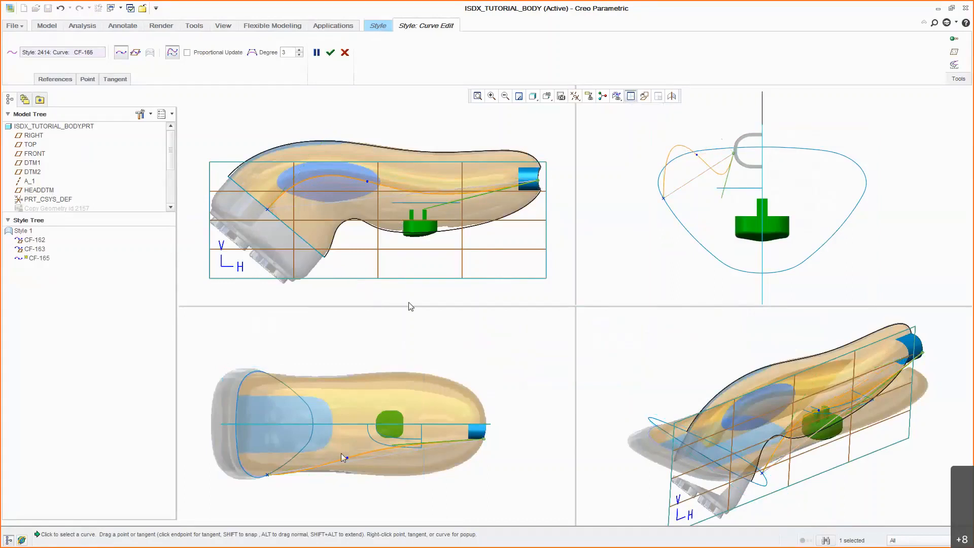
left_click_drag(347, 466, 377, 474)
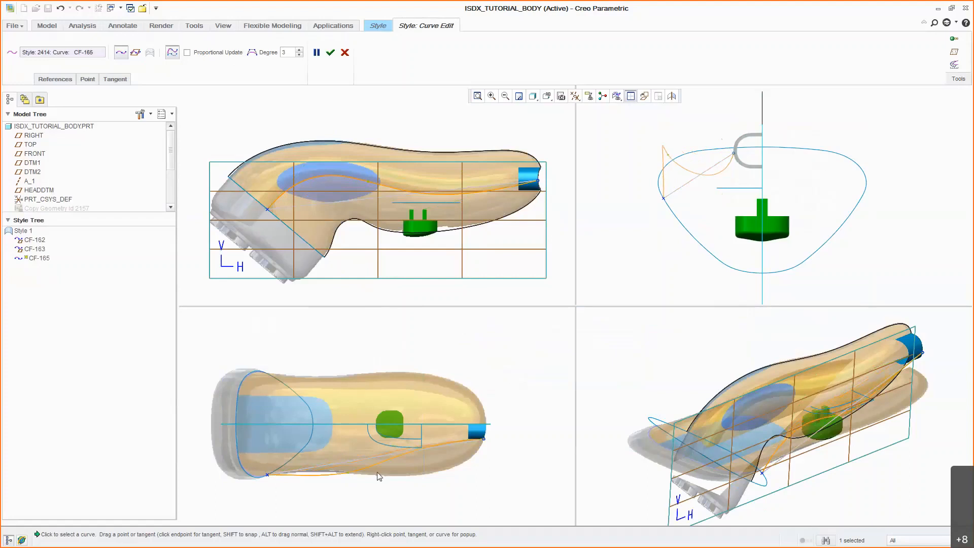
left_click(483, 439)
left_click_drag(456, 441, 529, 493)
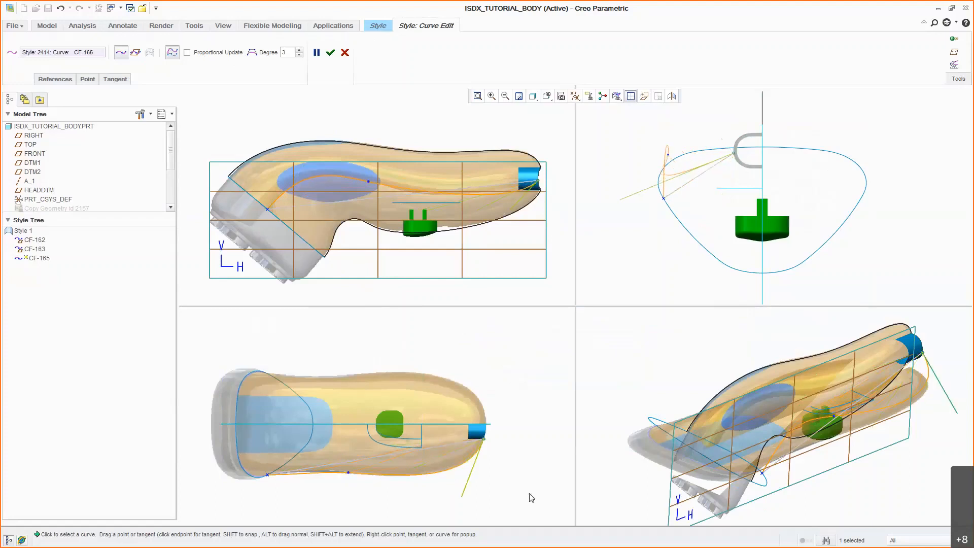
left_click_drag(347, 473, 338, 474)
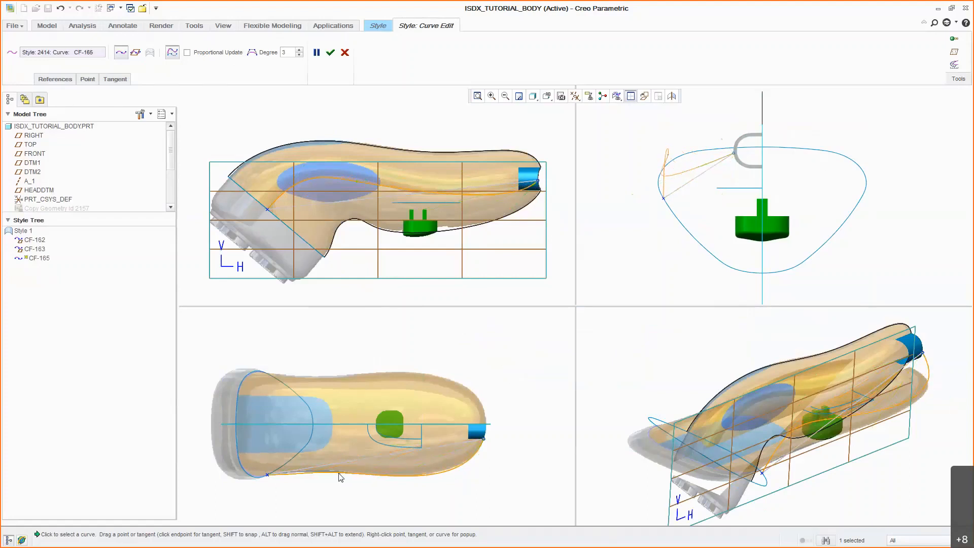
left_click(484, 439)
middle_click(480, 211)
Draw a free curve across the rear end, joining the top profile, side and bottom profile curves at the blue socket
left_click(100, 45)
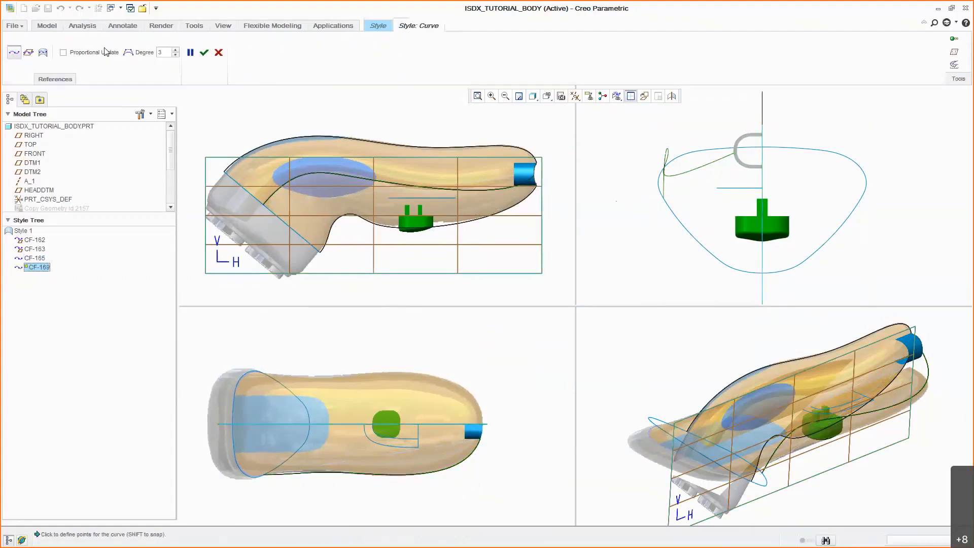
left_click(536, 162)
left_click(534, 176)
middle_click(551, 185)
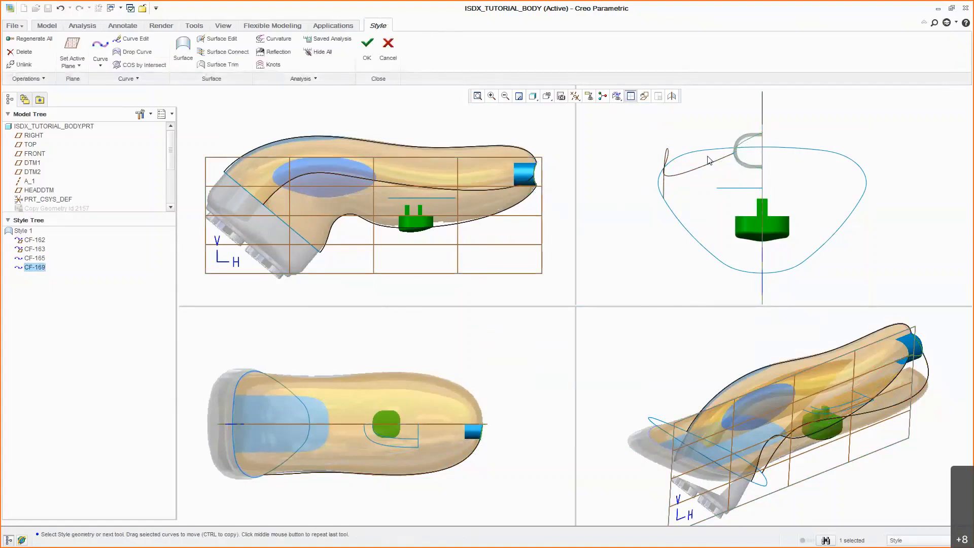
Edit the rear end curve and make its end tangents Normal to the FRONT plane
double_click(745, 141)
scroll(758, 135, "down", 4)
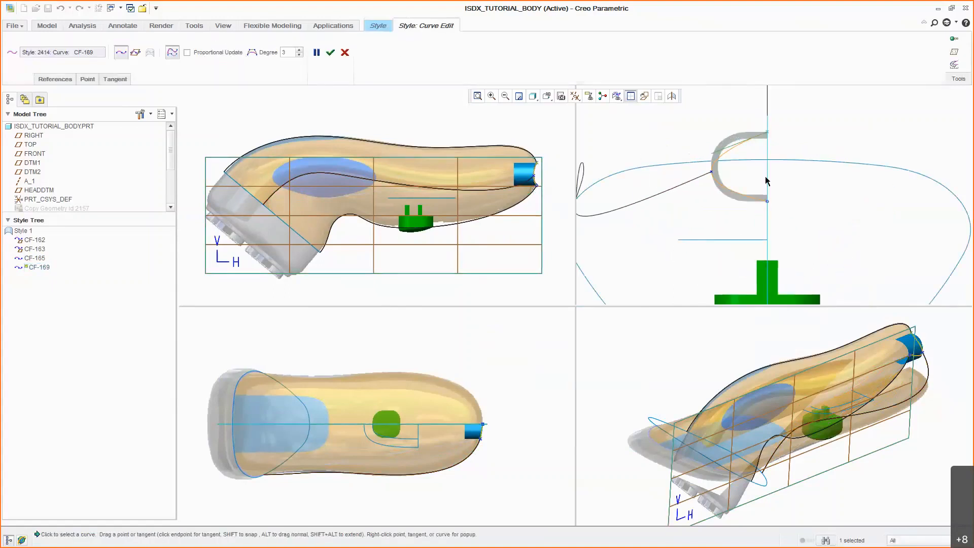
right_click(723, 150)
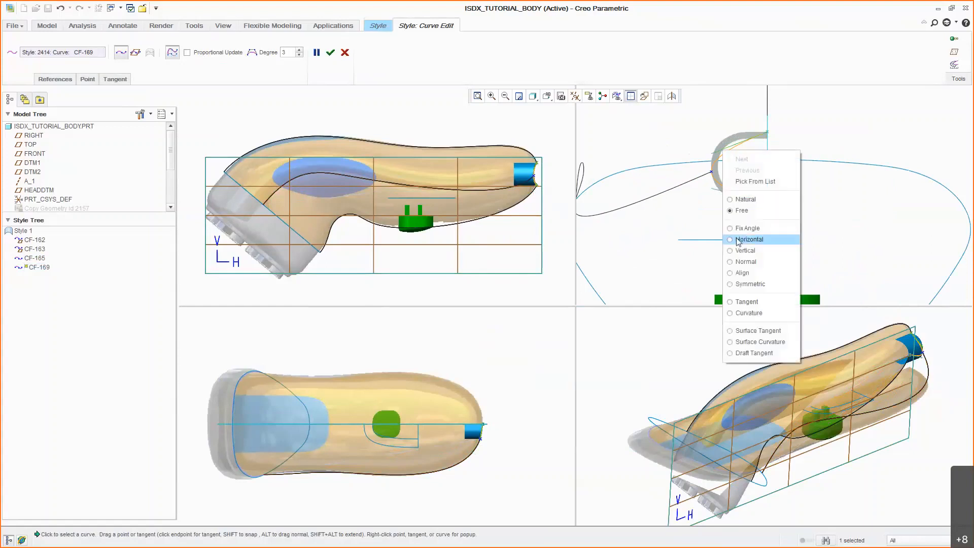
left_click(732, 262)
left_click(730, 266)
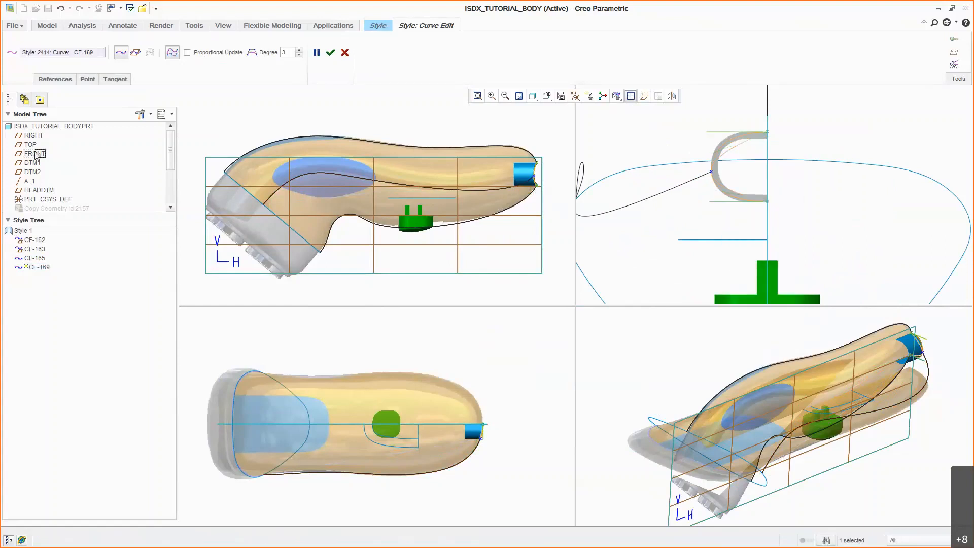
Add points to the rear end curve's upper and lower halves, fit it to the socket outline, and return to the single view
right_click(727, 148)
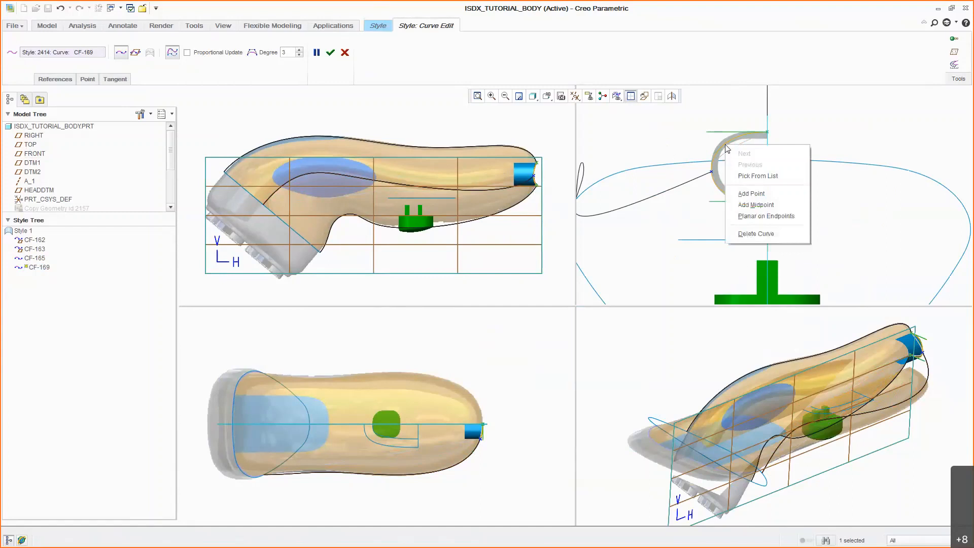
left_click(751, 193)
right_click(732, 195)
left_click(751, 243)
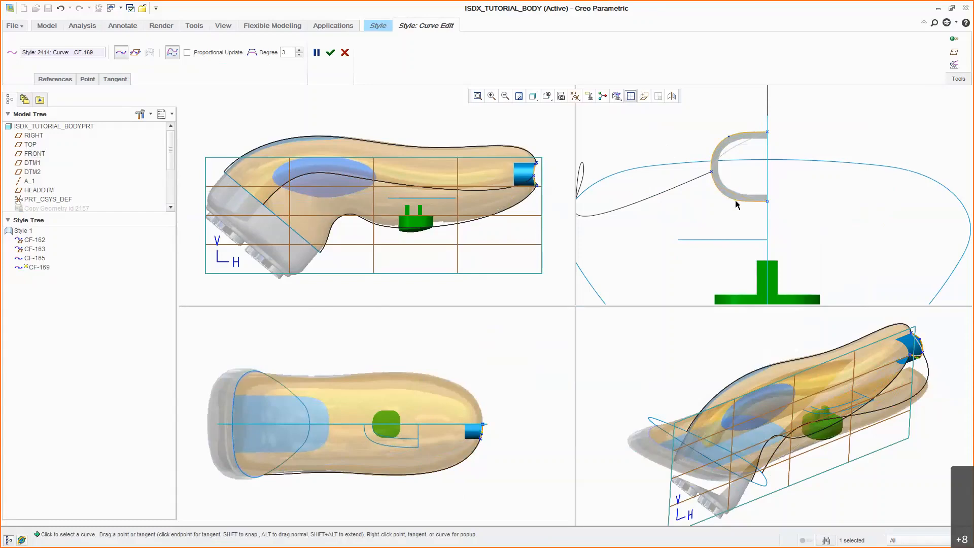
middle_click(735, 218)
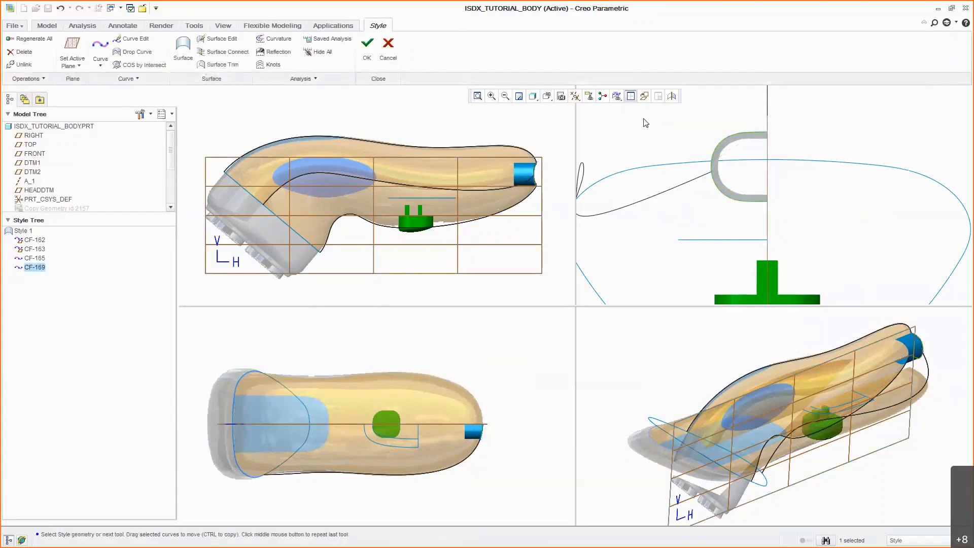
left_click(630, 96)
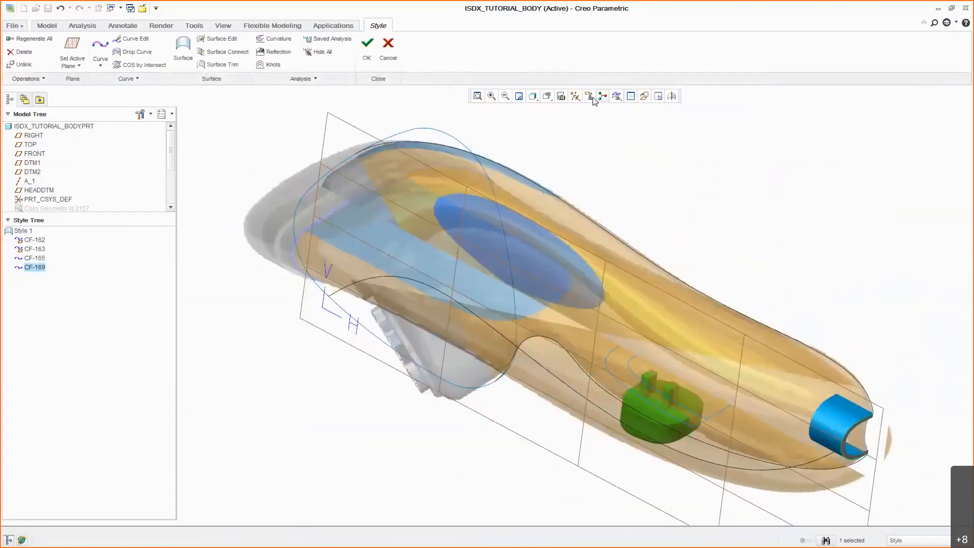
Close the rear end curve edit and restore the default orientation of the shaver body
left_click(229, 26)
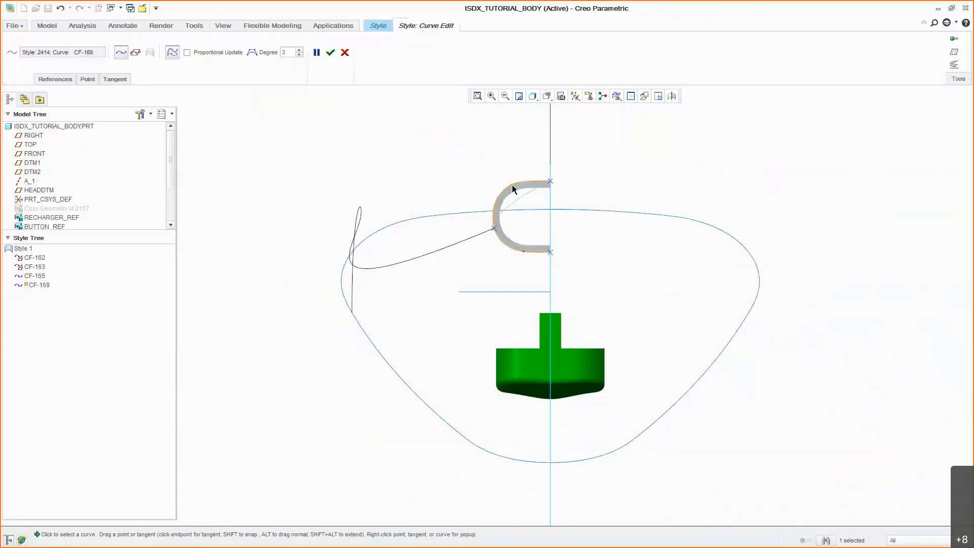
middle_click(515, 205)
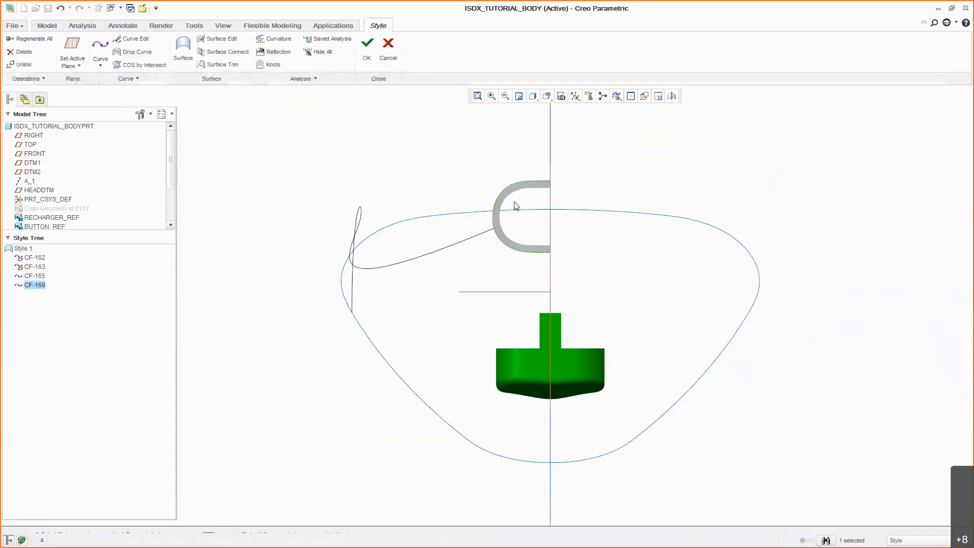
key("ctrl+d")
Hide both imported shaver reference images so that only the curves and reference geometry are displayed
left_click(223, 25)
left_click(263, 78)
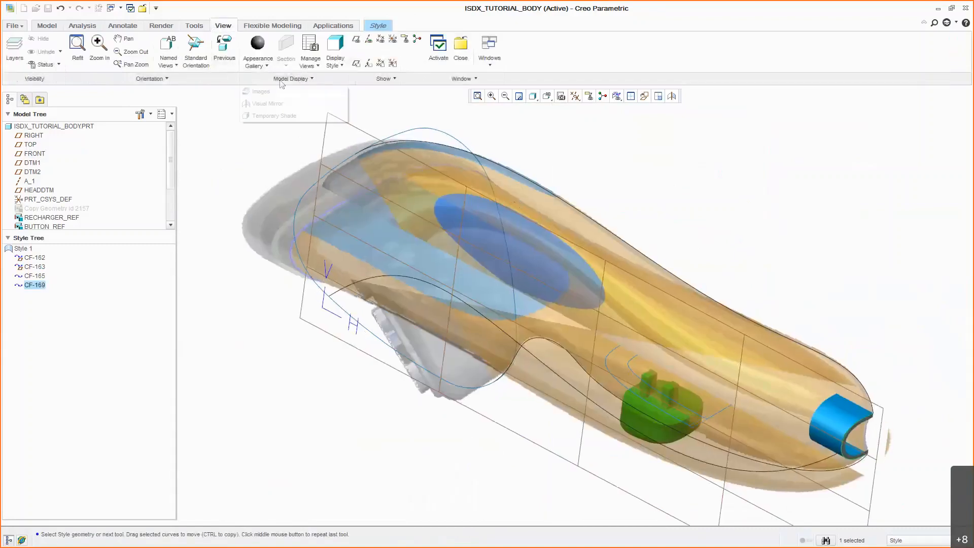
left_click(281, 95)
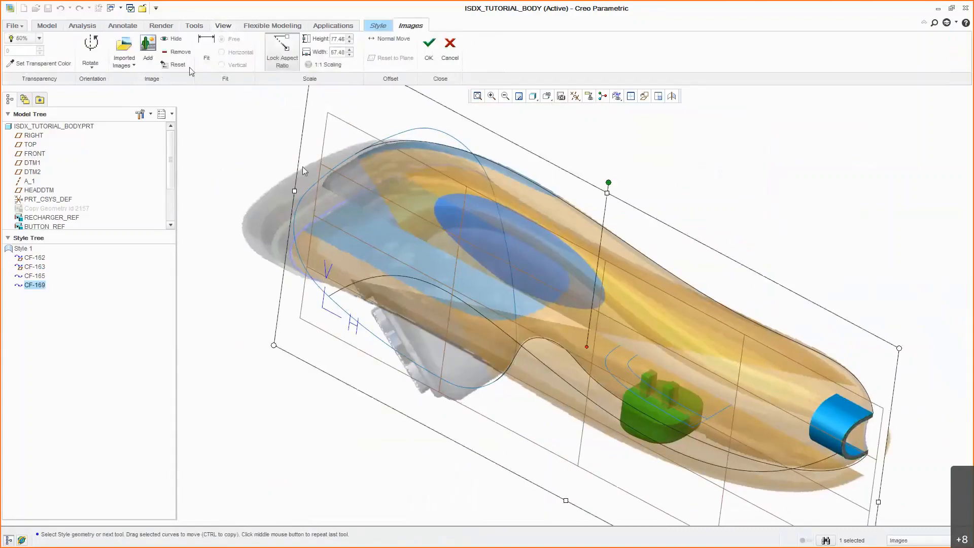
left_click(175, 38)
left_click(274, 193)
left_click(175, 38)
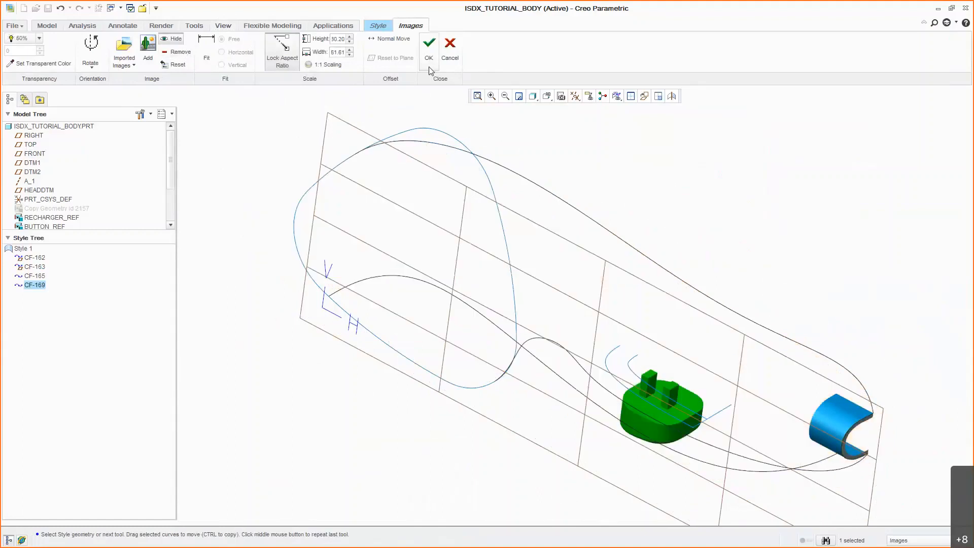
left_click(429, 66)
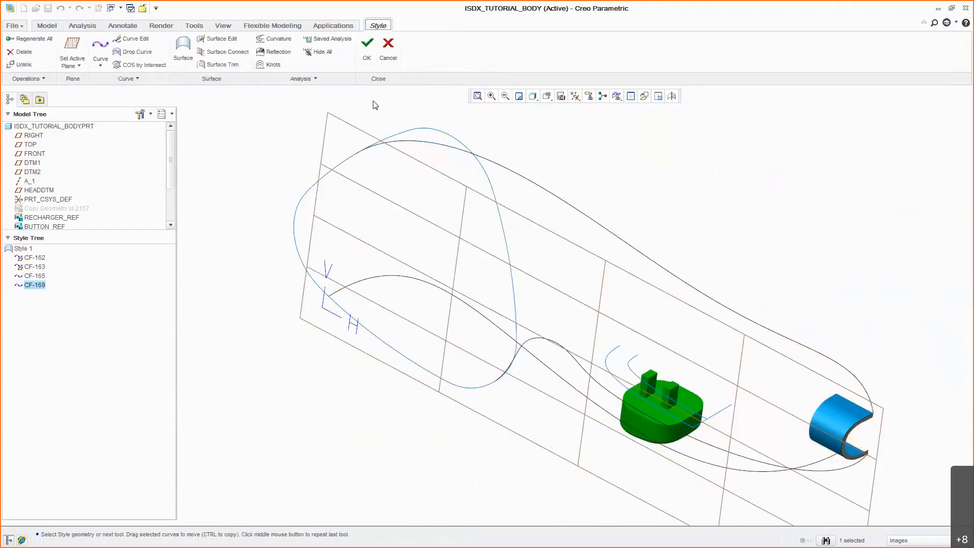
Define a Style surface bounded by the rear end curve, top profile, front head outline and side curve
left_click(183, 48)
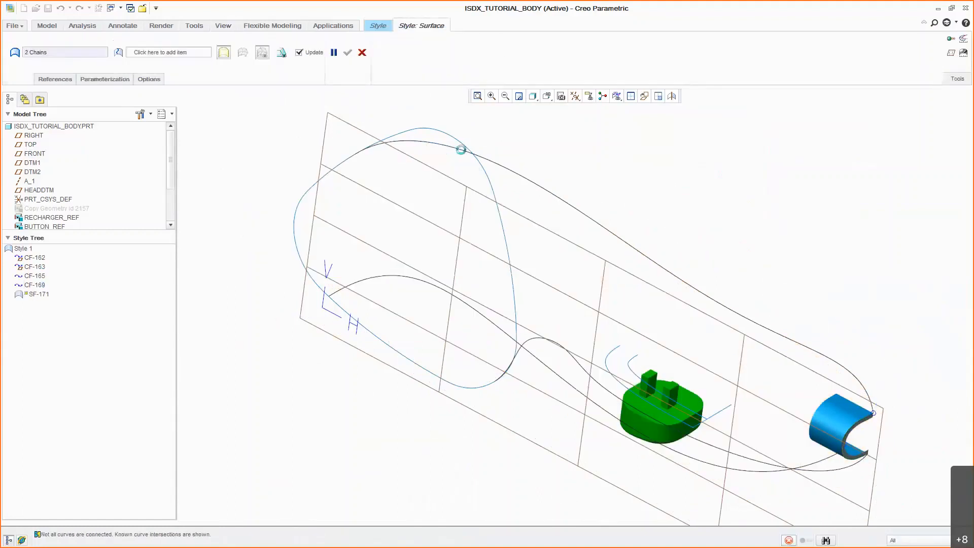
left_click(341, 163, "ctrl")
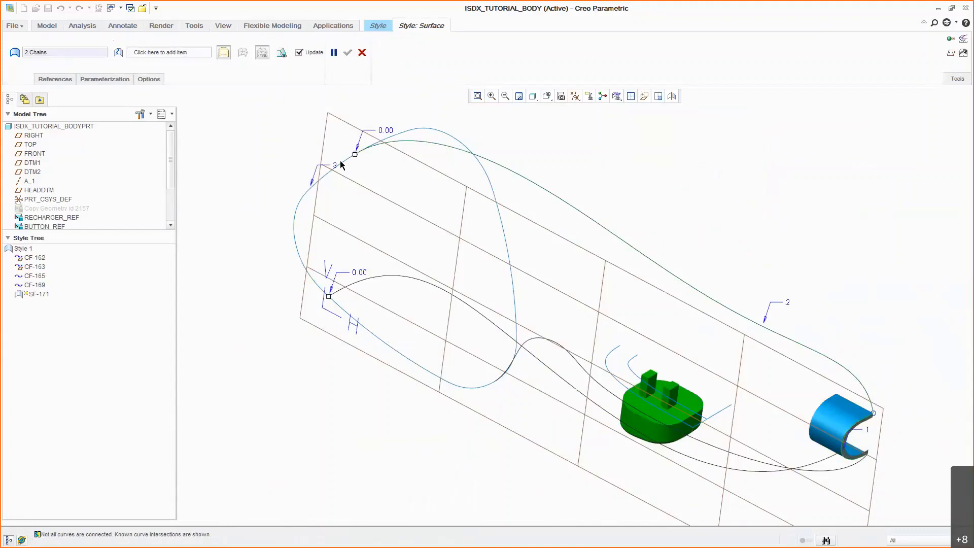
left_click(378, 279, "ctrl")
Use a Normal connection along the surface's top profile, check the Tangent connection at its front edge, and accept the surface
right_click(686, 293)
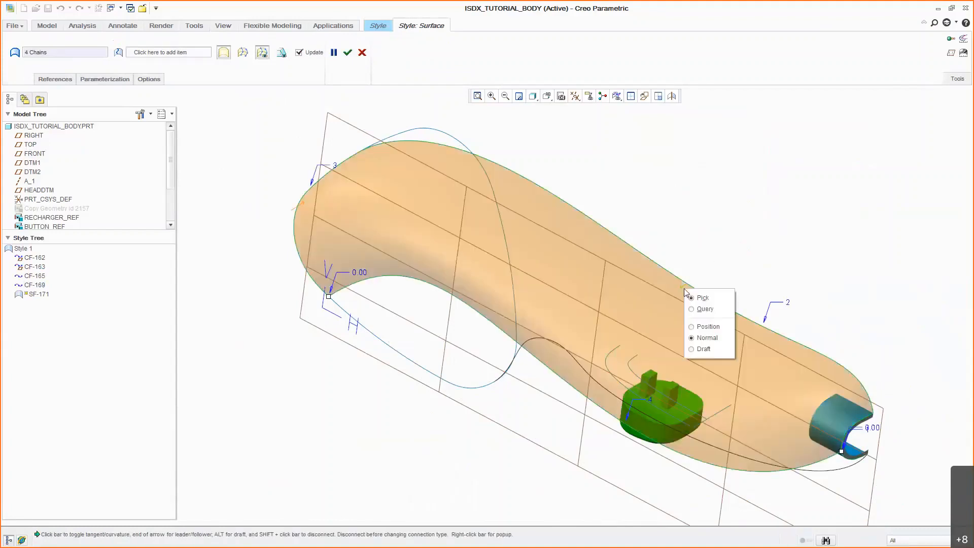
left_click(701, 339)
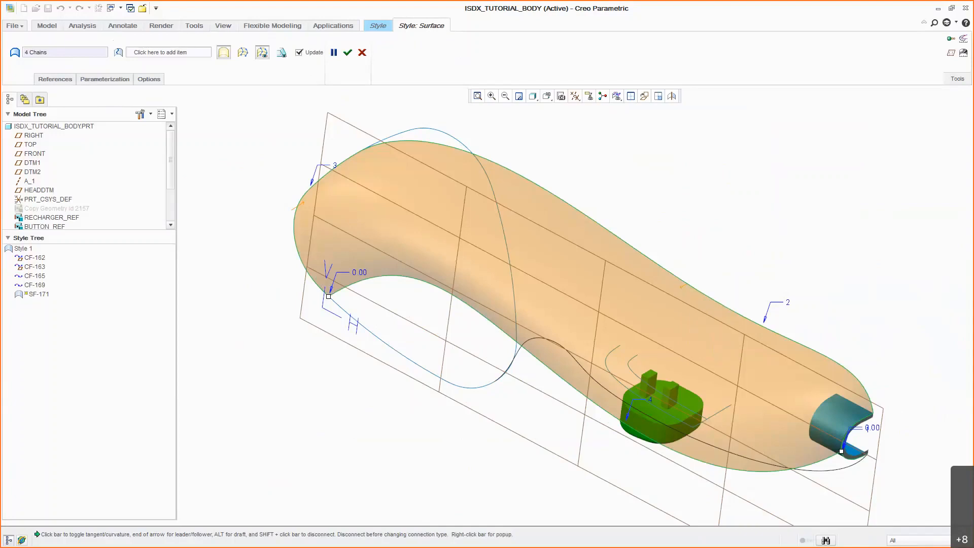
right_click(303, 205)
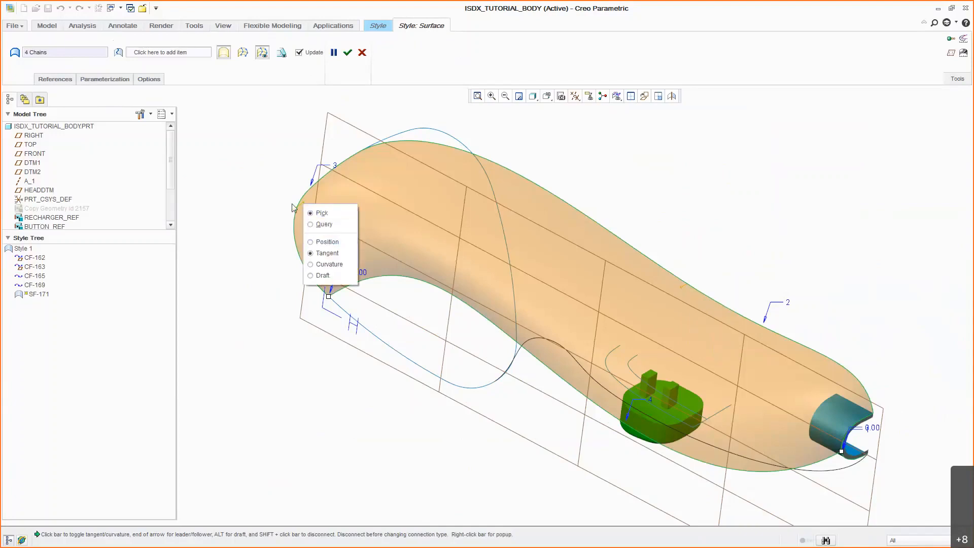
left_click(291, 197)
middle_click(291, 197)
left_click(290, 197)
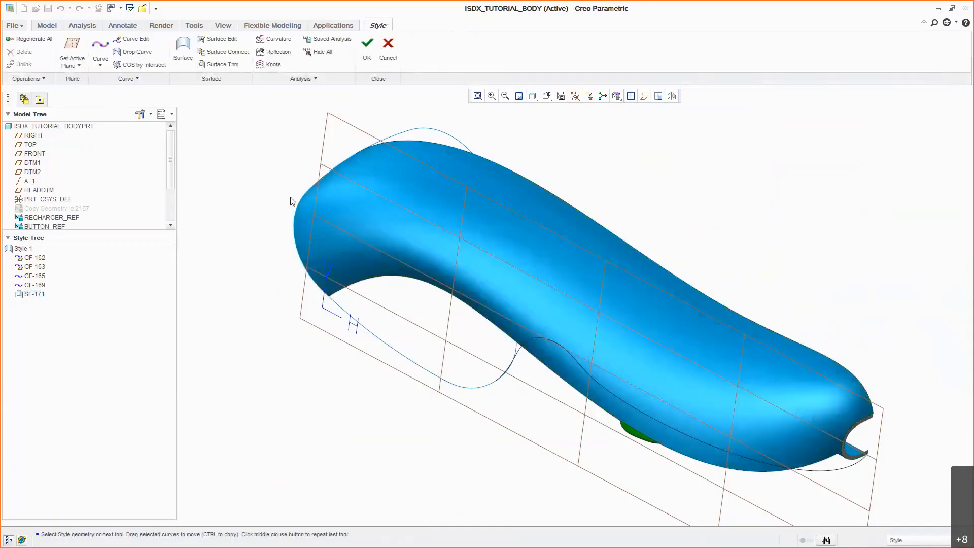
Start a planar curve on the plane crossing the middle of the body, with four views and one oriented to that plane
left_click(100, 44)
right_click(196, 153)
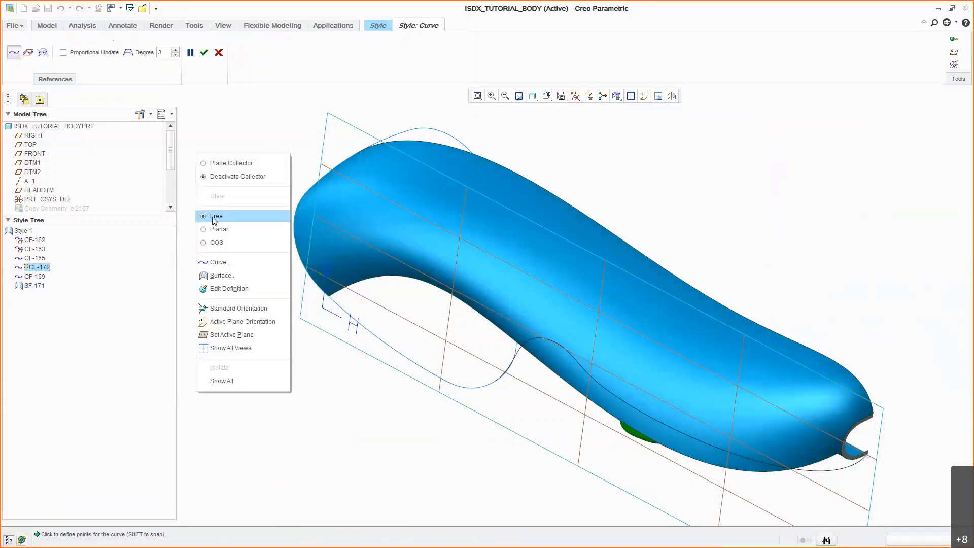
left_click(217, 228)
right_click(216, 232)
left_click(232, 240)
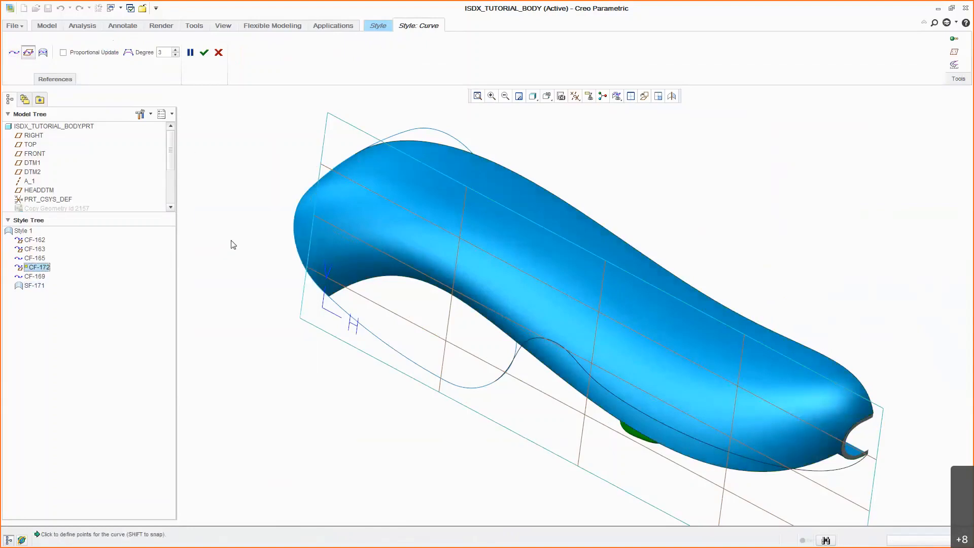
left_click(590, 221)
left_click(631, 95)
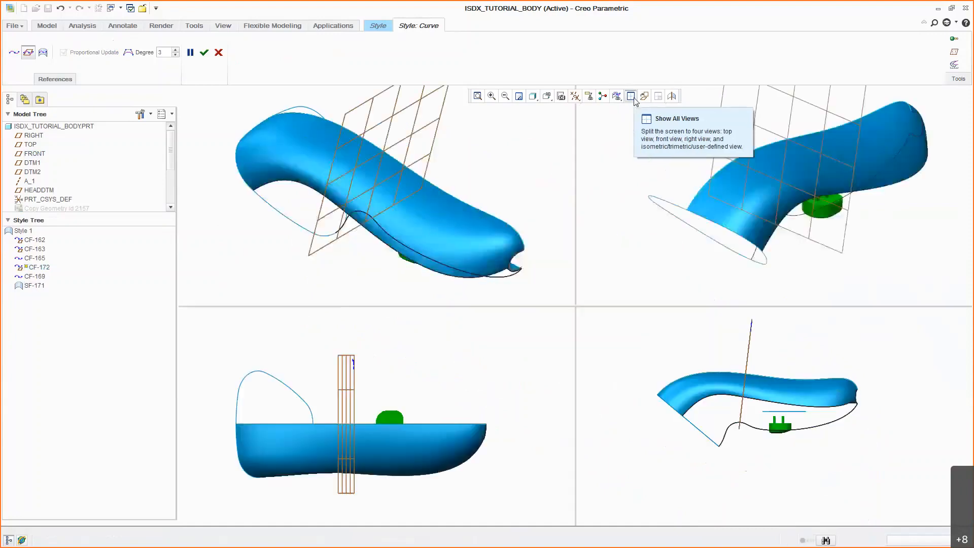
right_click(633, 137)
left_click(660, 301)
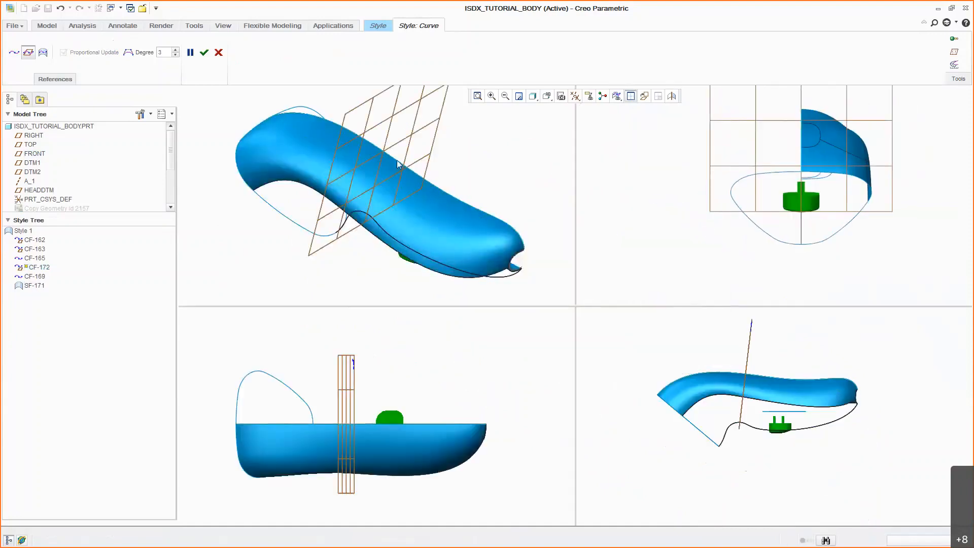
Draw the planar cross-section curve through points snapped to the top profile, side and bottom profile curves
left_click(384, 152, "shift")
left_click(364, 214, "shift")
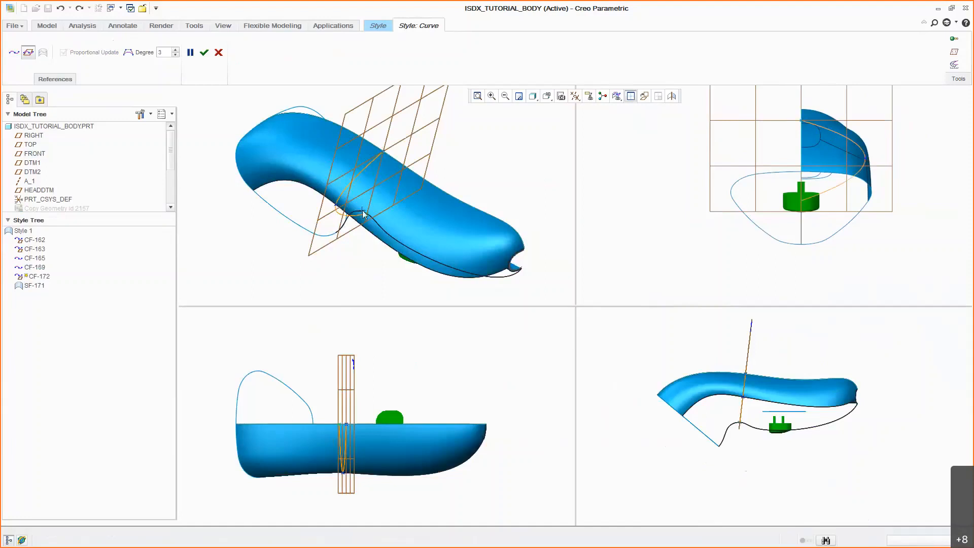
middle_click(358, 184)
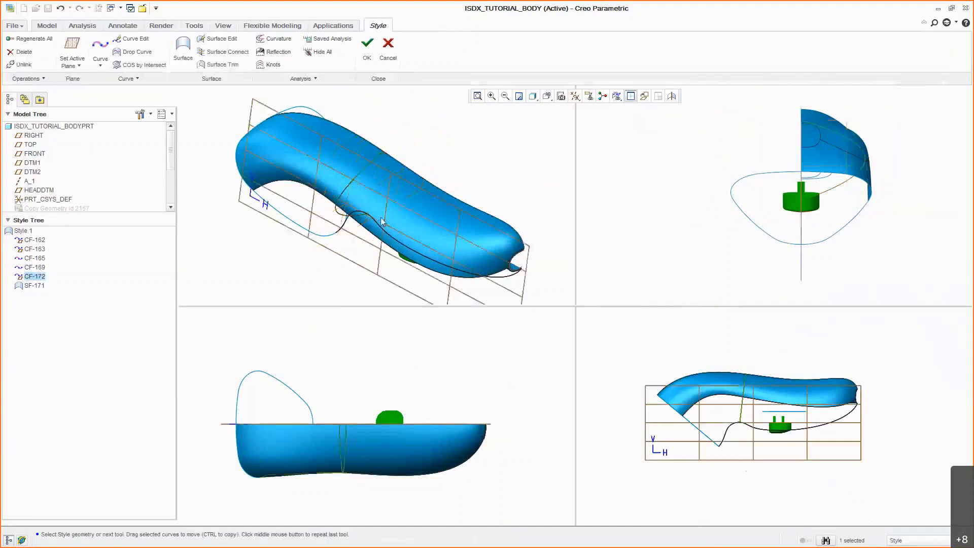
Edit the middle cross-section curve and make its upper and lower end tangents Normal to the FRONT plane
double_click(355, 175)
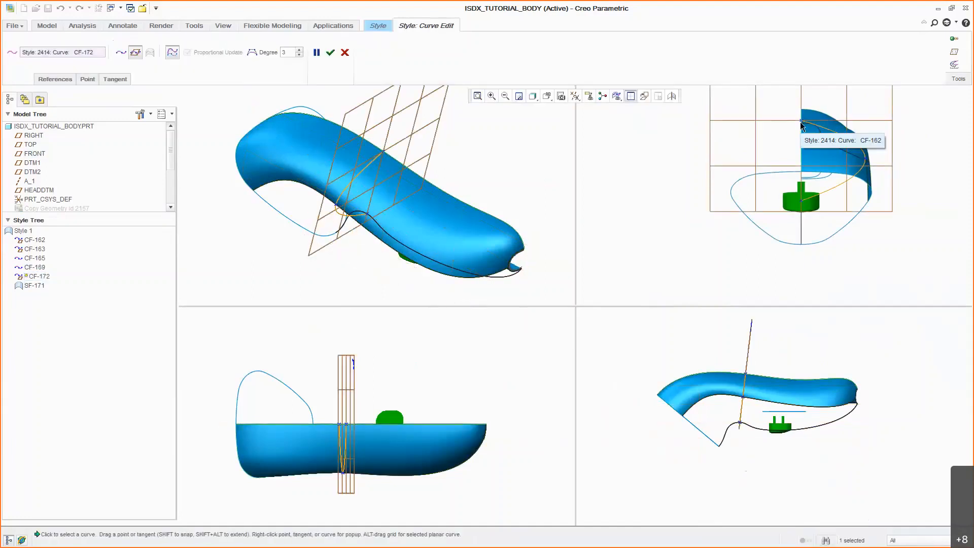
left_click(801, 122)
left_click(802, 200)
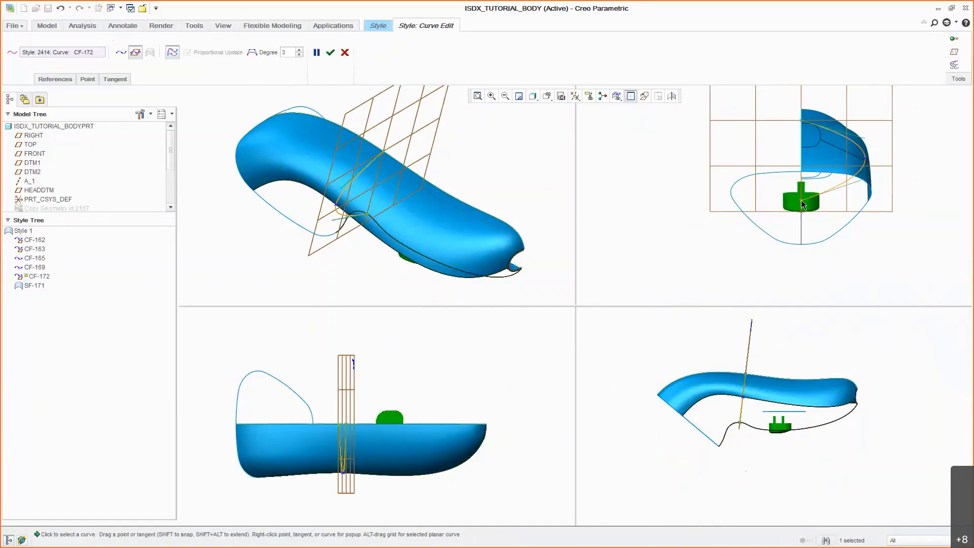
right_click(801, 203)
left_click(864, 247)
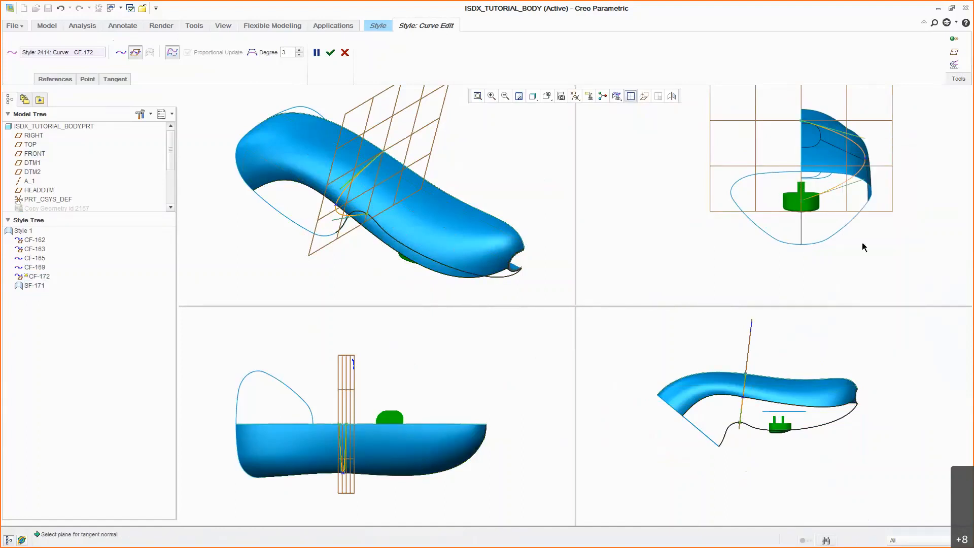
left_click(34, 153)
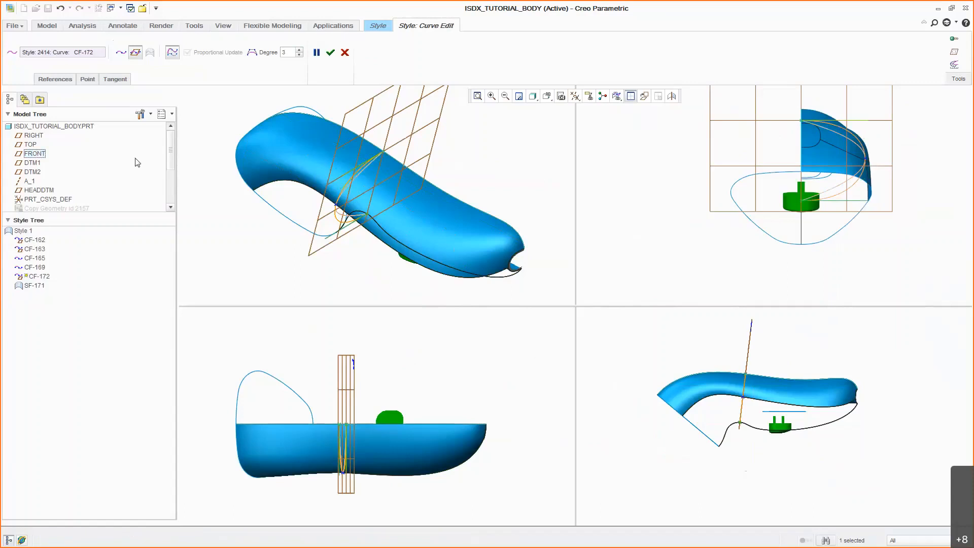
Visually mirror the body about FRONT and shorten the cross-section curve's end tangents with its curvature plot displayed
left_click(34, 153)
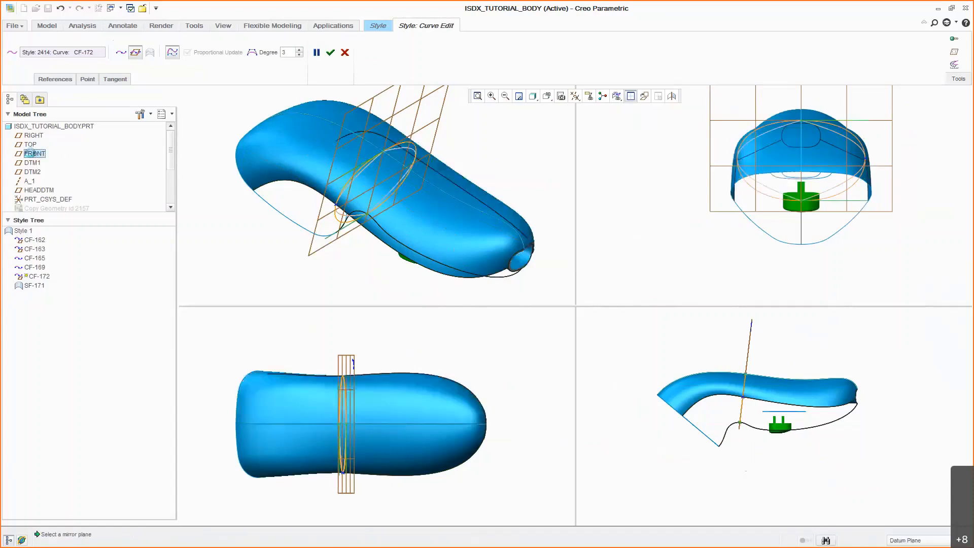
left_click(952, 63)
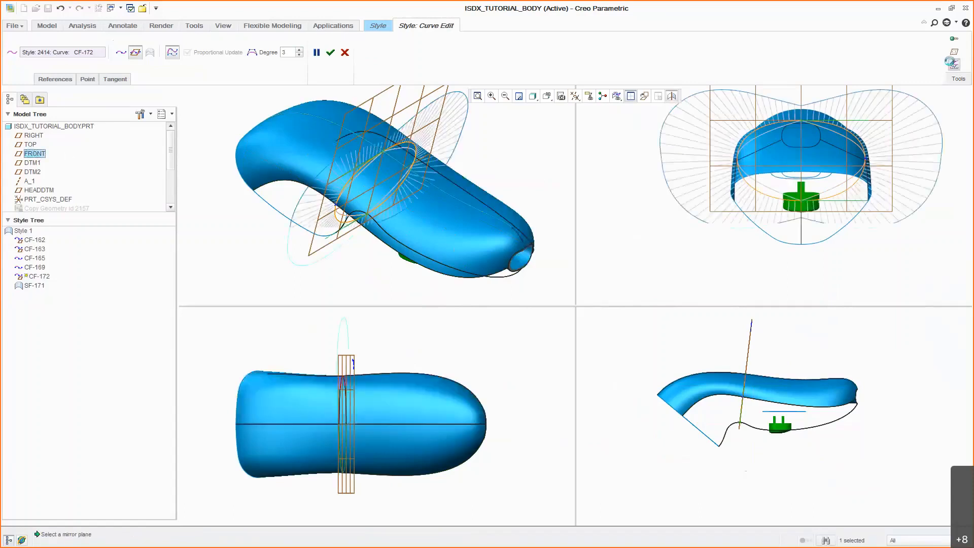
left_click_drag(856, 120, 841, 123)
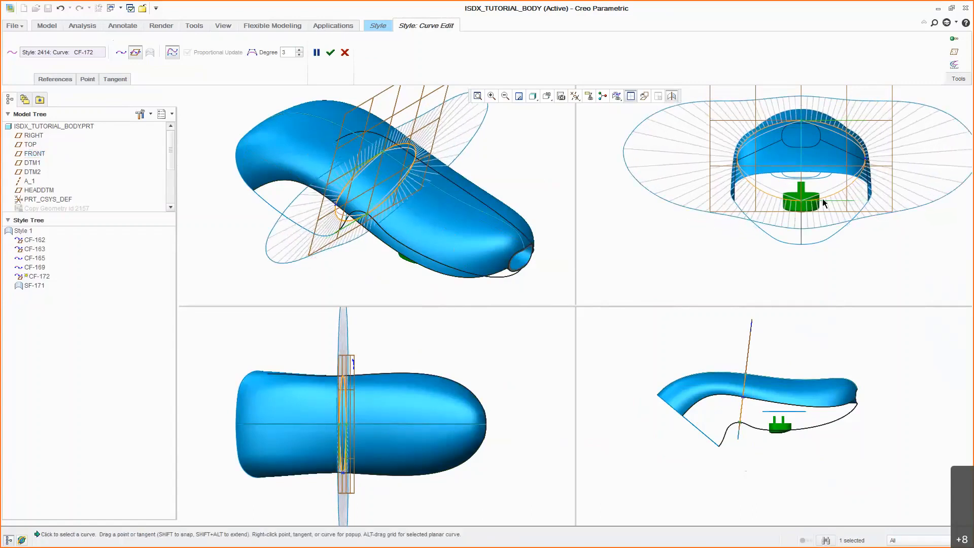
middle_click(572, 137)
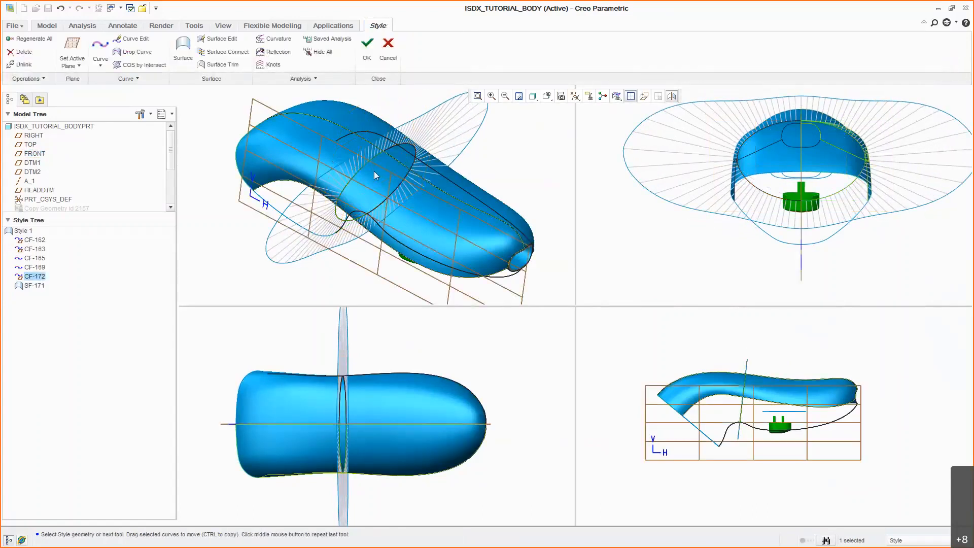
Copy the middle cross-section curve to a second position nearer the rear end of the body
left_click_drag(367, 173, 442, 229, "ctrl")
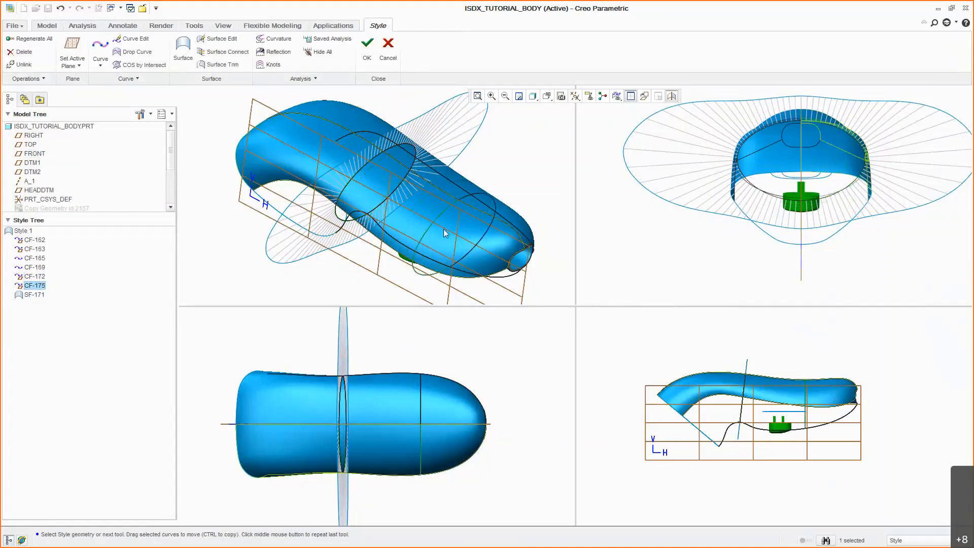
double_click(443, 228)
middle_click(444, 231)
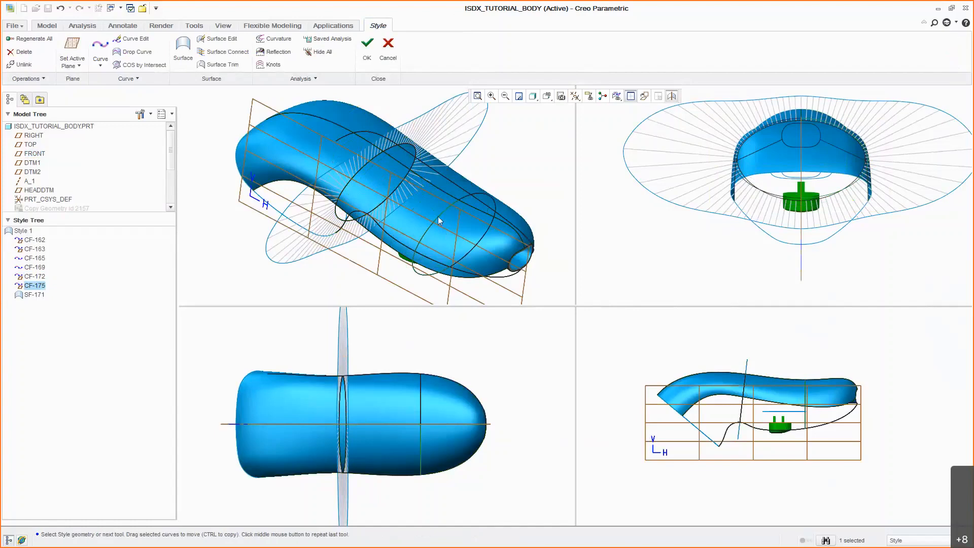
Shorten the copied cross-section curve's upper end tangent with its curvature plot displayed, and hide all curvature plots
double_click(437, 216)
left_click(954, 64)
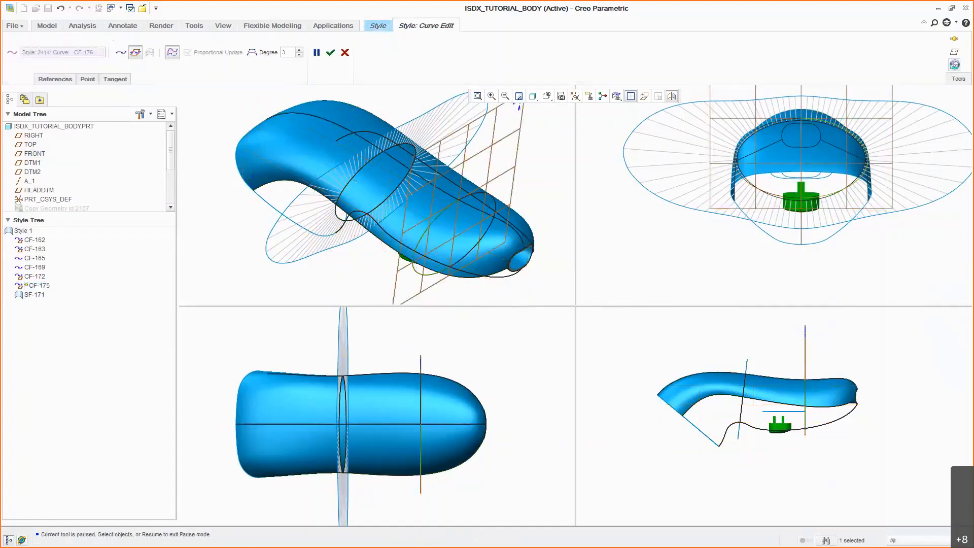
left_click_drag(850, 119, 840, 121)
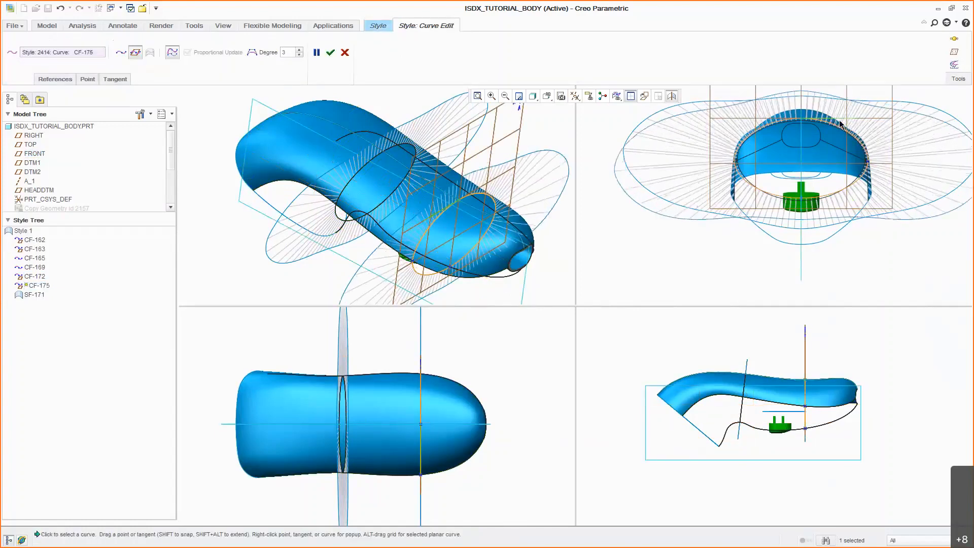
middle_click(839, 124)
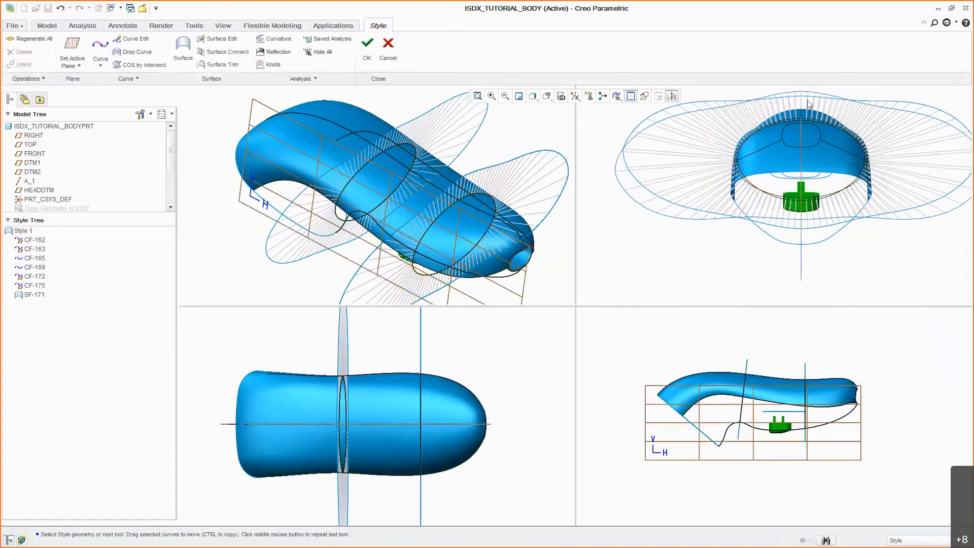
left_click(317, 52)
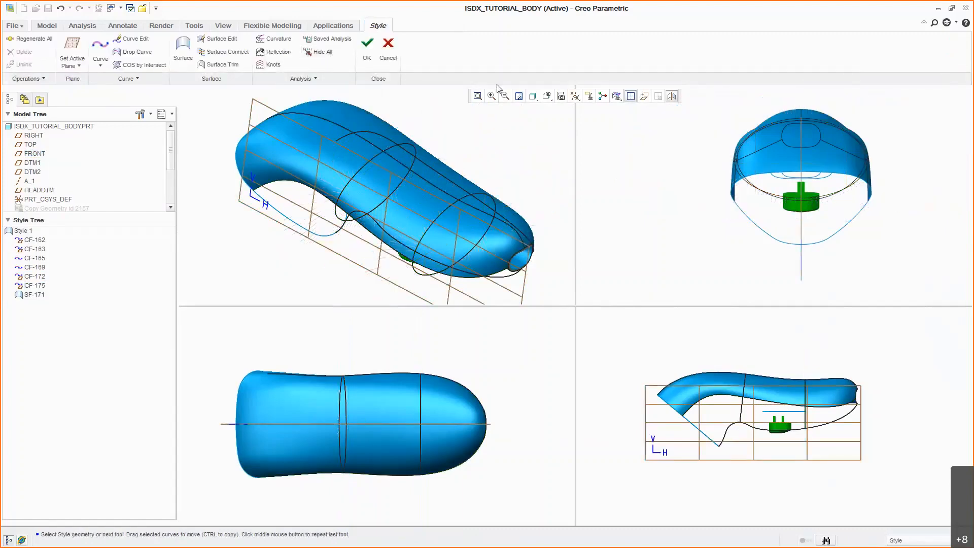
Redefine the upper body surface in a single view, adding both cross-section curves as its internal curves
left_click(630, 95)
double_click(419, 175)
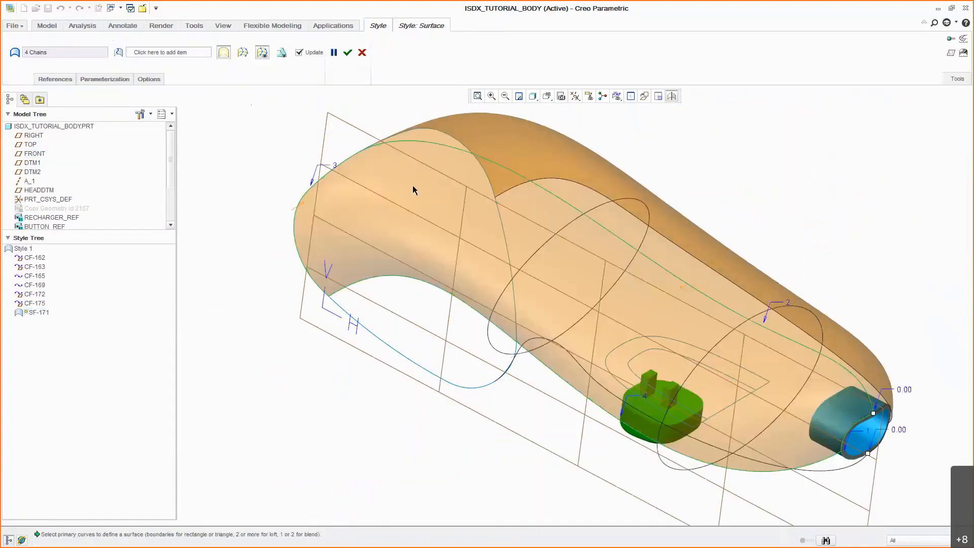
left_click(186, 55)
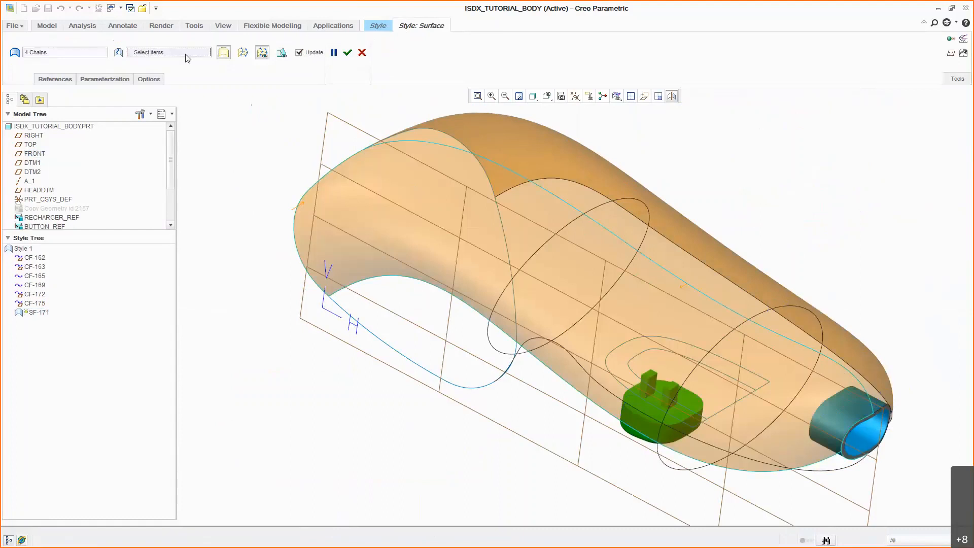
left_click(525, 268)
left_click(712, 348)
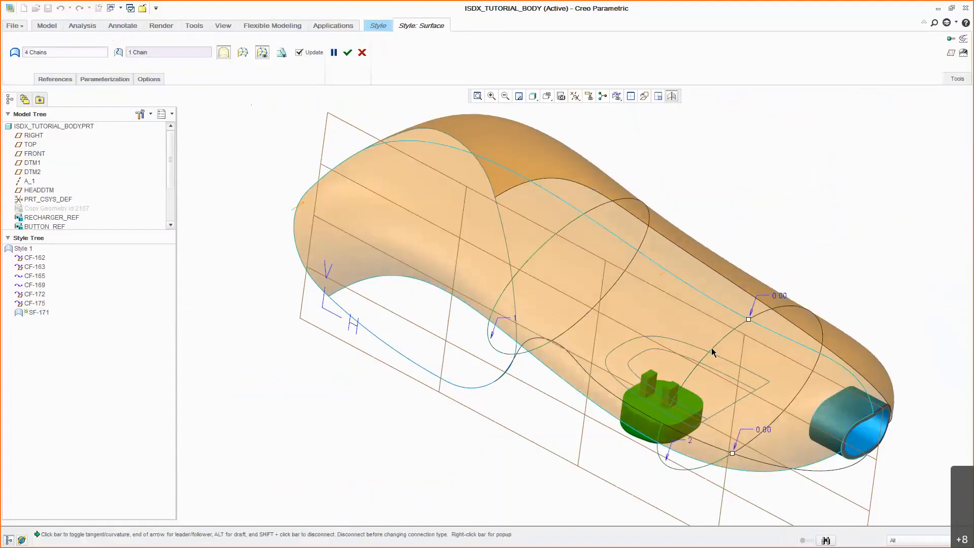
middle_click(684, 188)
Define a lower rear surface from the middle cross-section, rear opening, side outline and lower curves, with the second cross-section as internal curve
middle_click_drag(684, 188, 685, 190)
left_click(189, 51)
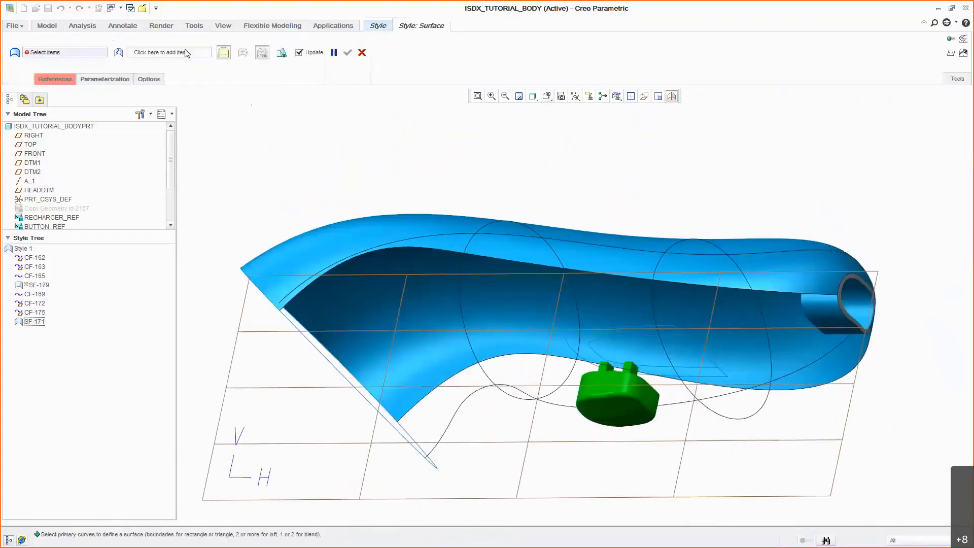
left_click(461, 316)
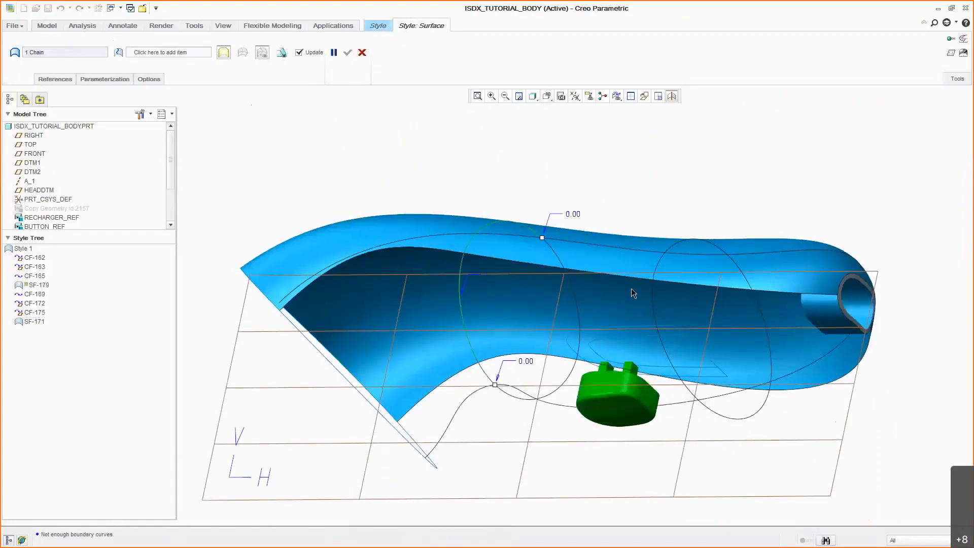
left_click(838, 344, "ctrl")
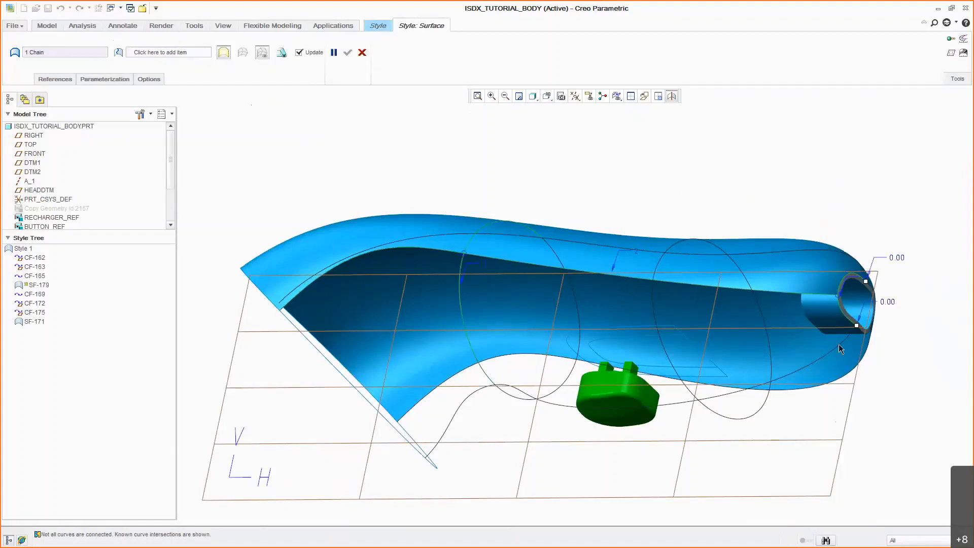
left_click(168, 53)
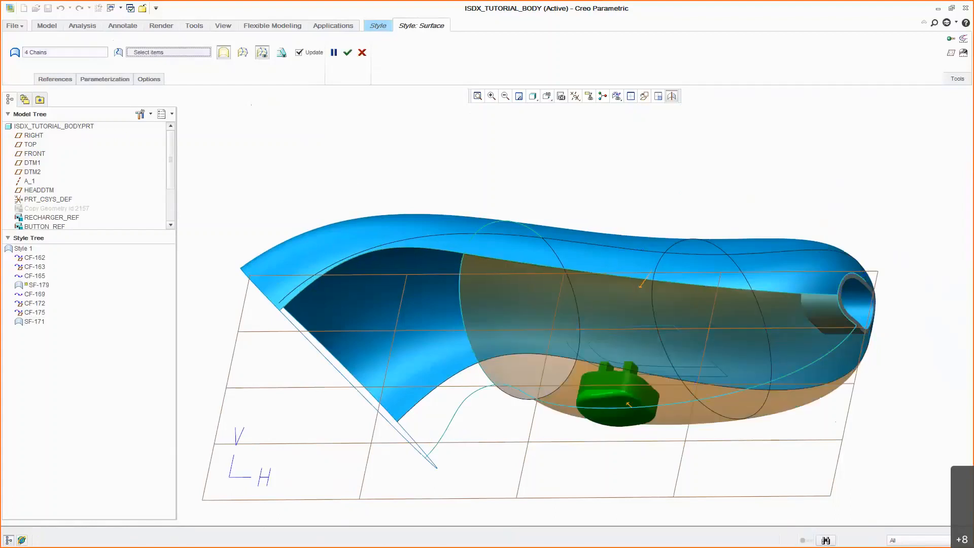
left_click(653, 296)
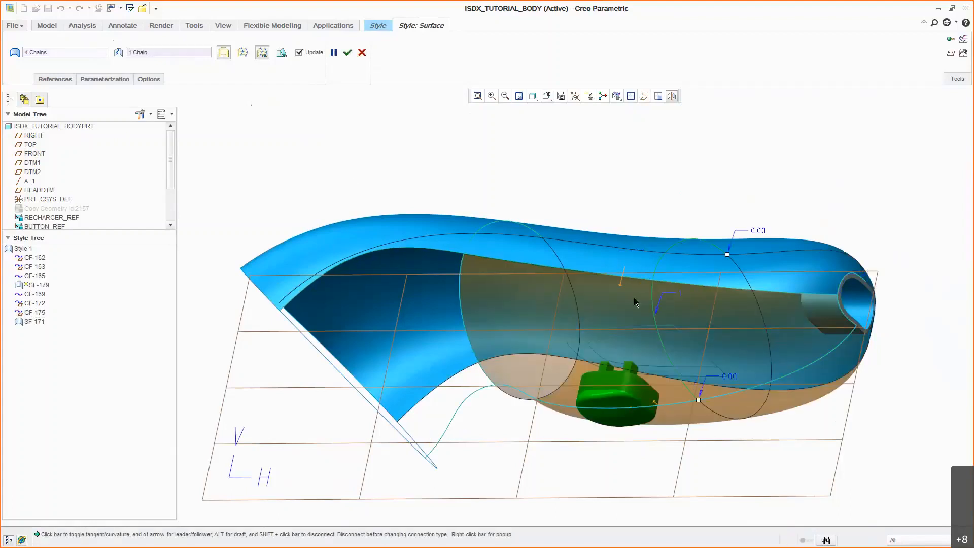
Set the lower rear surface's connection to the upper surface to Curvature and accept the surface
right_click(622, 286)
left_click(640, 322)
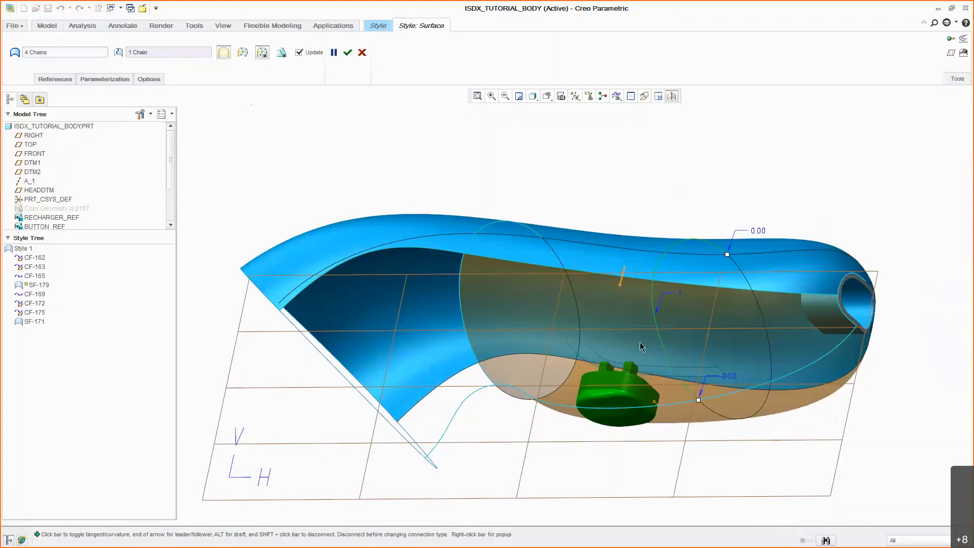
middle_click(543, 205)
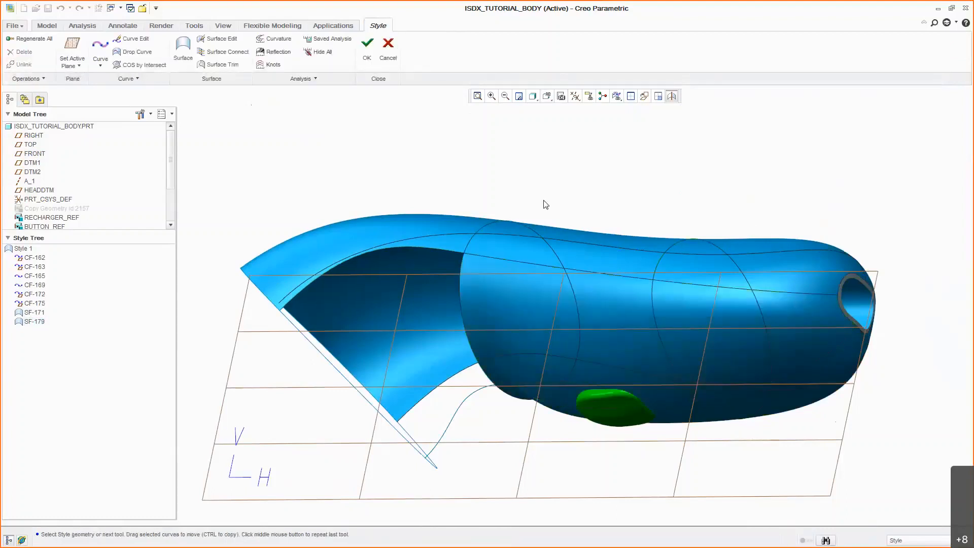
Define a lower front surface bounded by the side outline, middle cross-section, lower curve and slanted front-end curve
middle_click(546, 204)
left_click(392, 250)
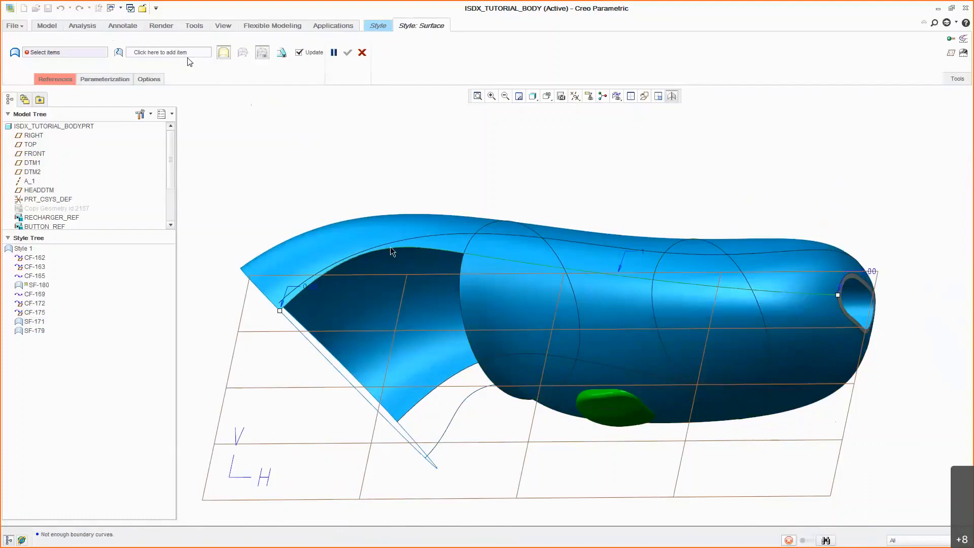
left_click(465, 322, "ctrl")
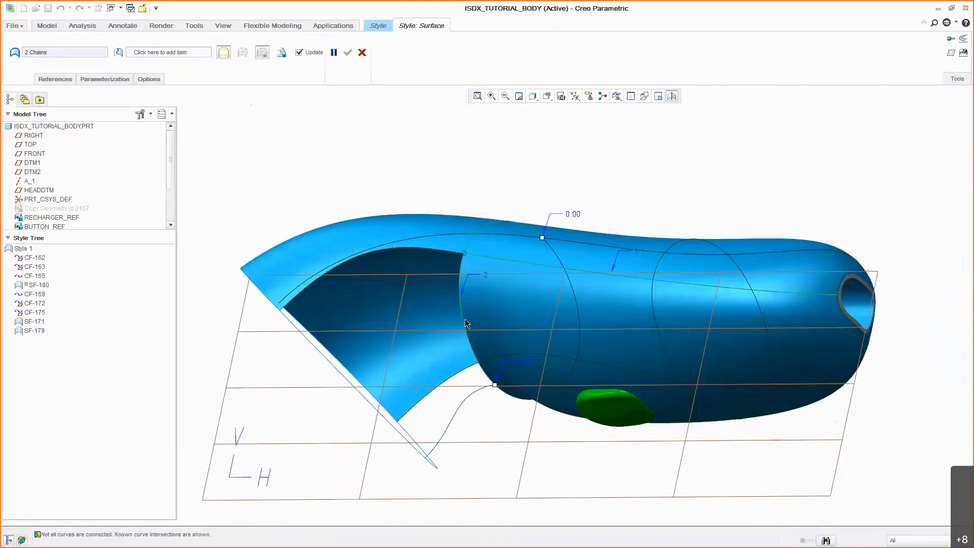
left_click(348, 385, "ctrl")
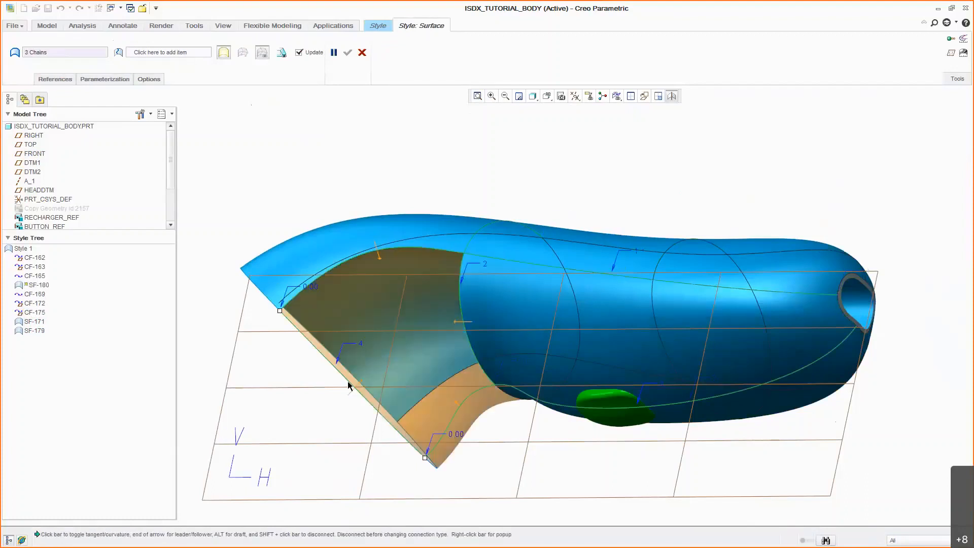
Set the front surface's connections to the rear and upper surfaces to Curvature, keep Normal along the lower curve, and accept it
right_click(451, 327)
left_click(472, 383)
right_click(379, 255)
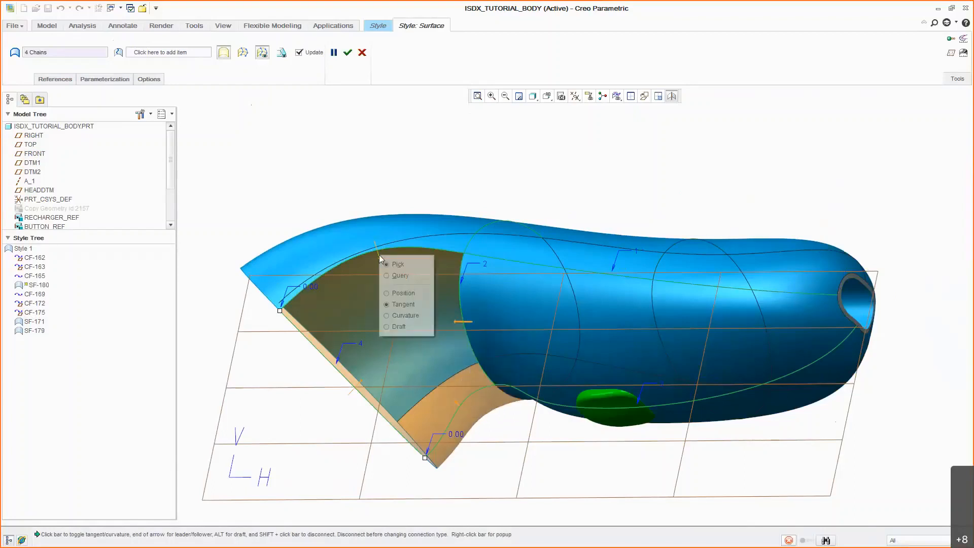
left_click(402, 317)
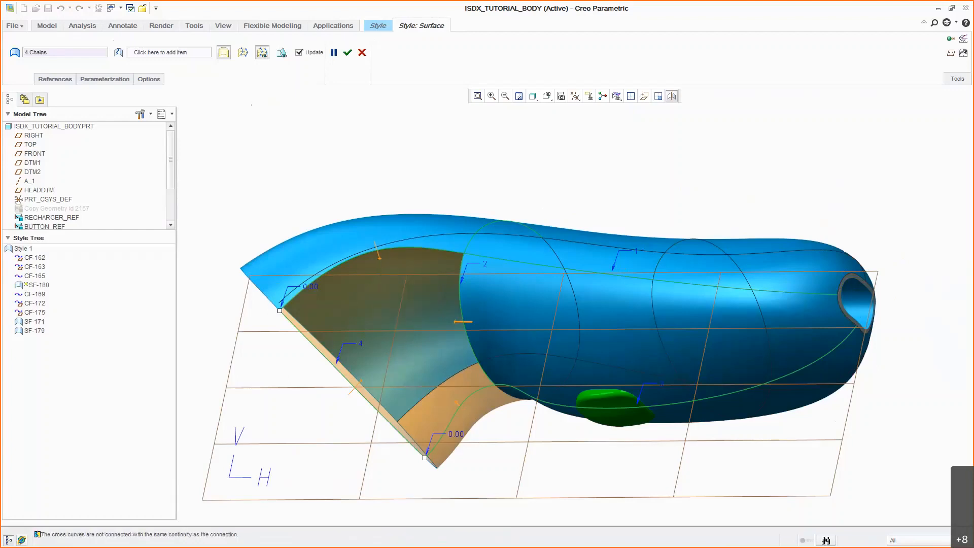
right_click(459, 404)
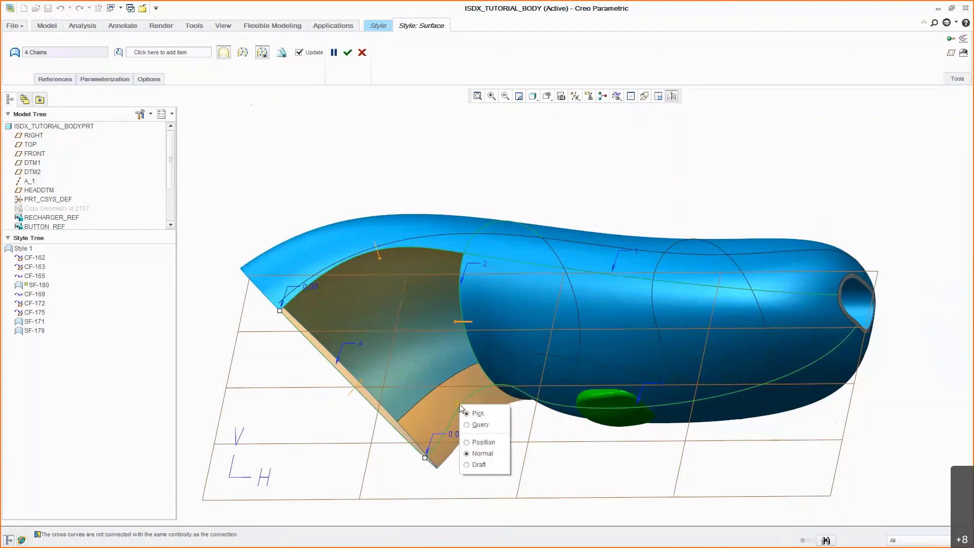
middle_click(541, 427)
middle_click_drag(540, 427, 542, 431)
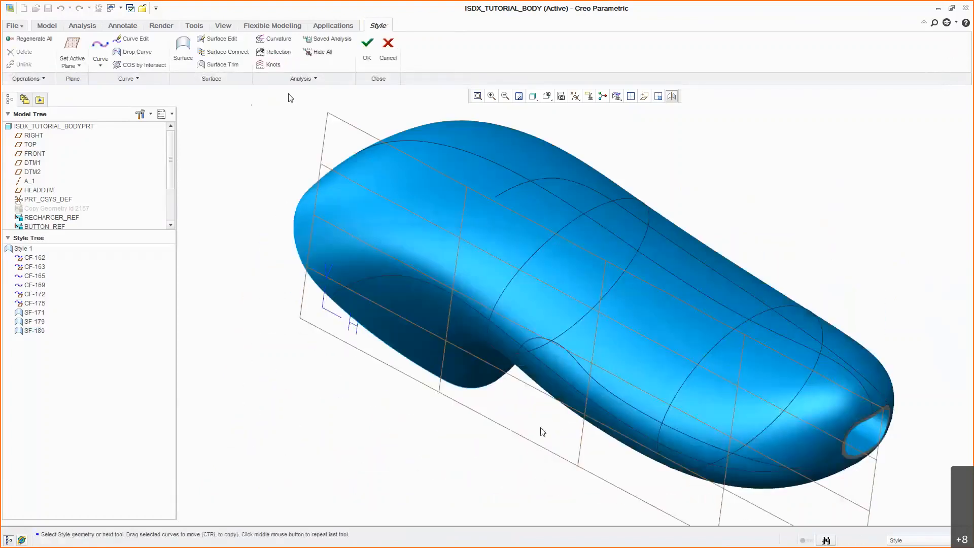
Run a Reflection analysis on the shaver body and examine the stripe flow across the surface joins from several angles
left_click(274, 51)
left_click(390, 193)
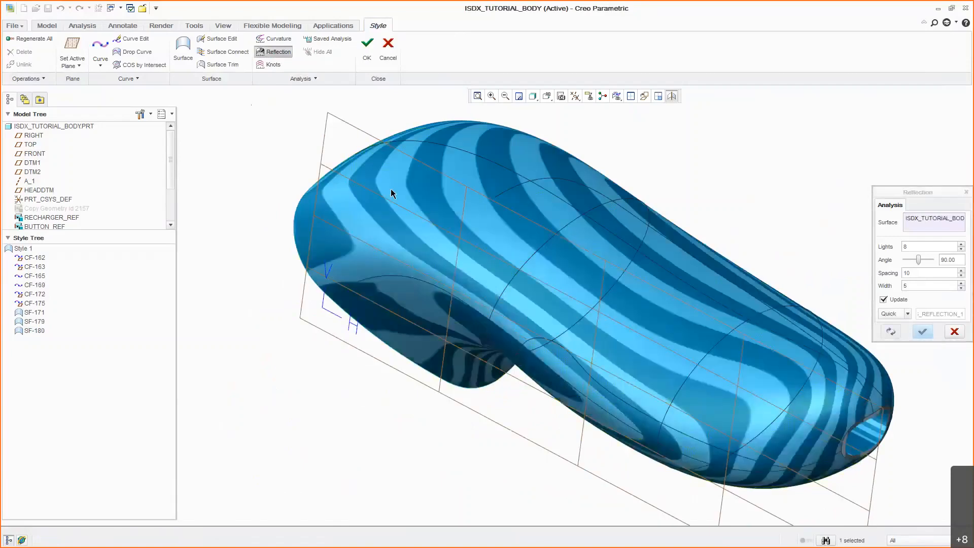
middle_click_drag(391, 192, 411, 115)
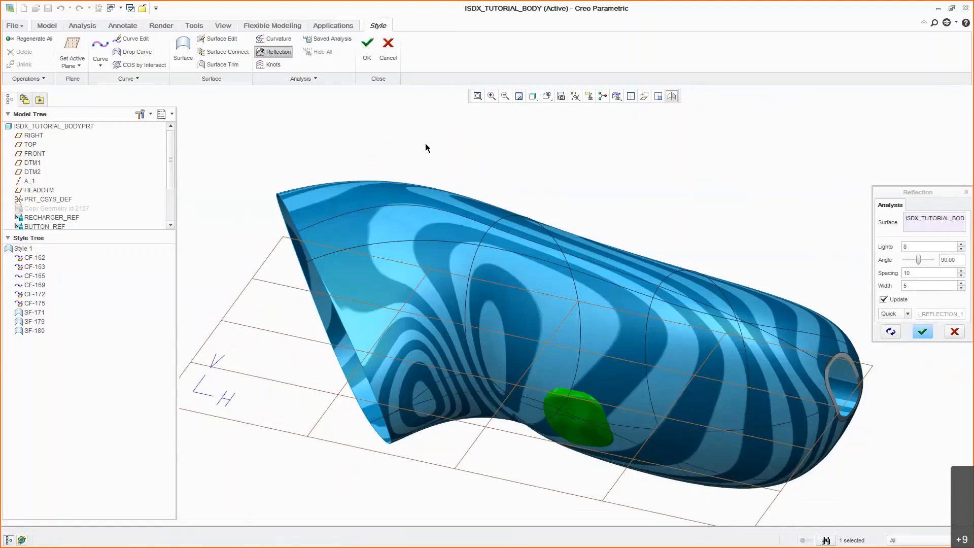
Switch to PowerPoint and start the slide show from the Creo Advance Assembly Extension (AAX) slide
key("alt+Tab")
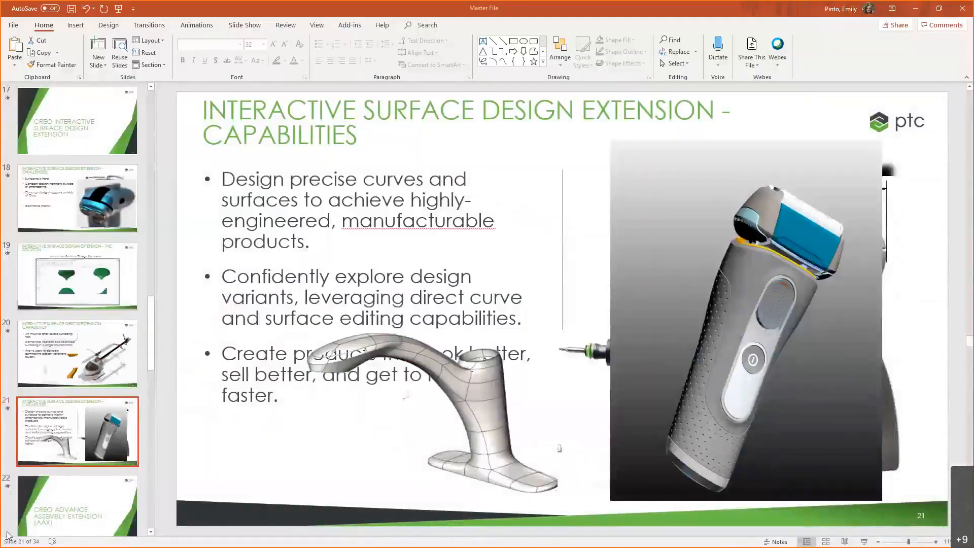
left_click(62, 522)
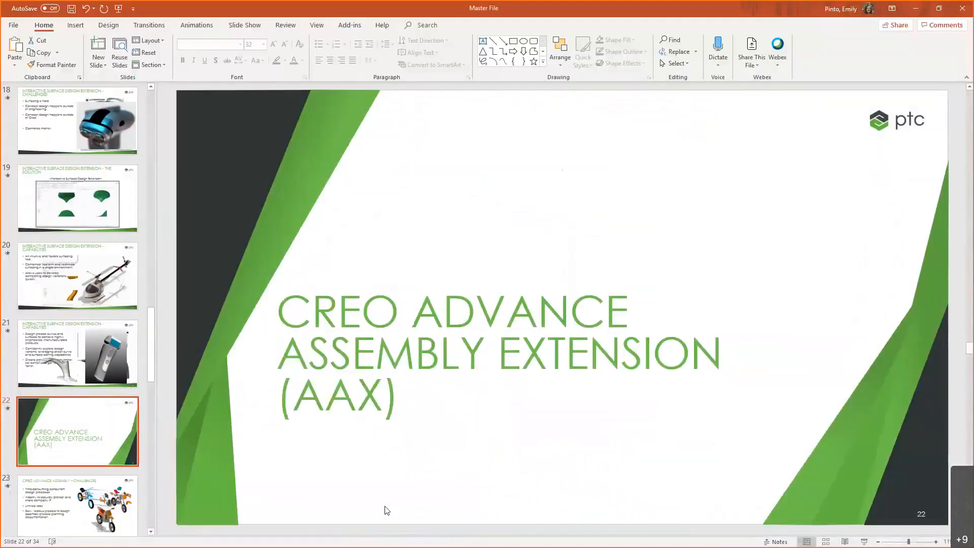
left_click(865, 542)
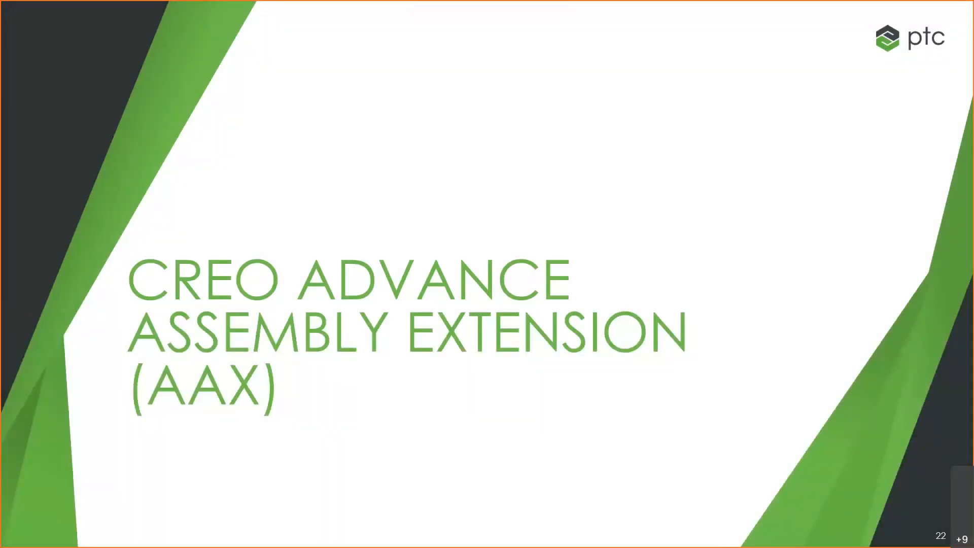
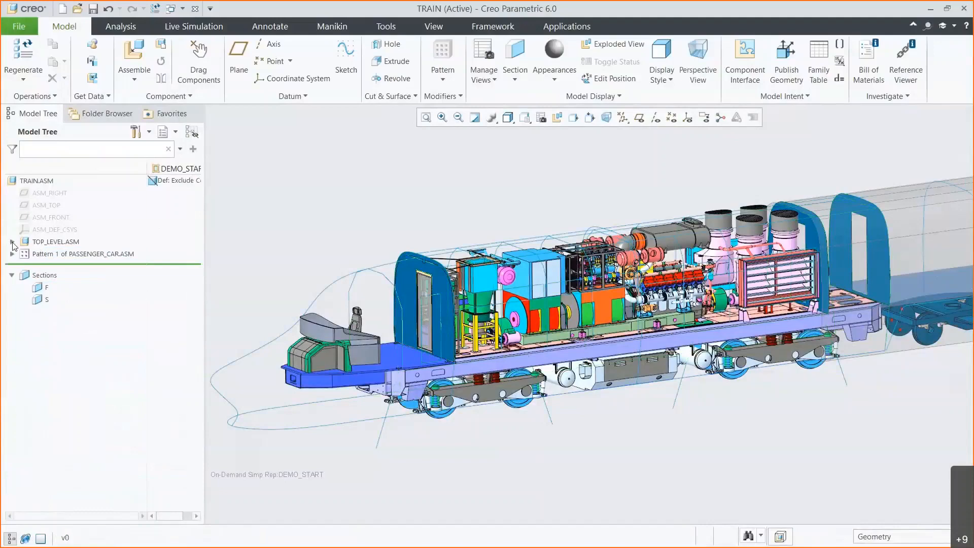
Expand the PASSENGER_CAR.ASM pattern in TRAIN.ASM down to the first car's skeleton and activate PASSENGER_CAR_SKEL.PRT
left_click(12, 254)
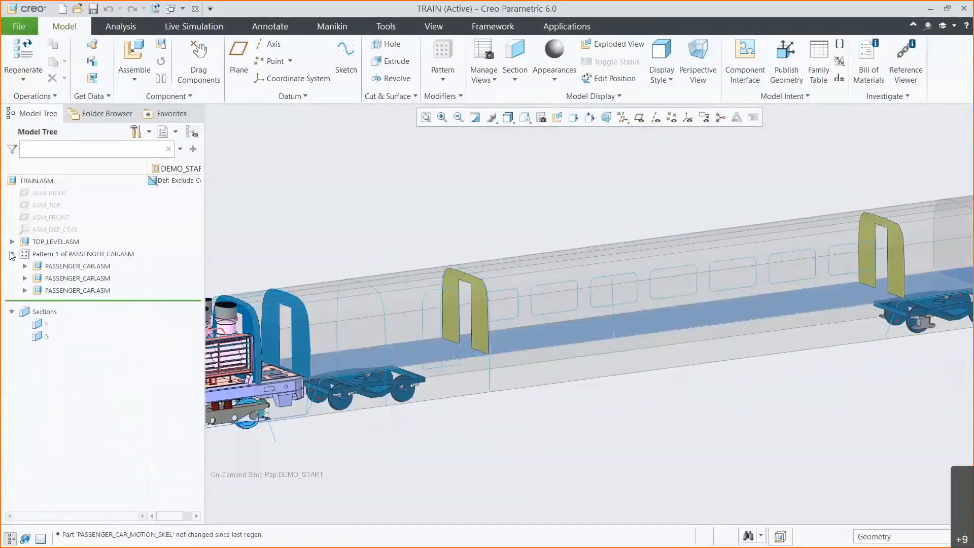
left_click(25, 266)
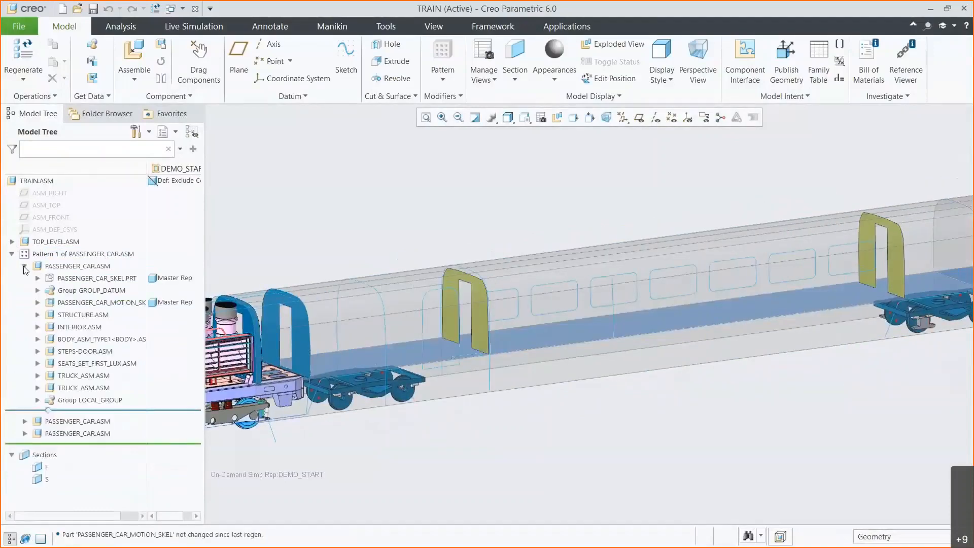
left_click(37, 278)
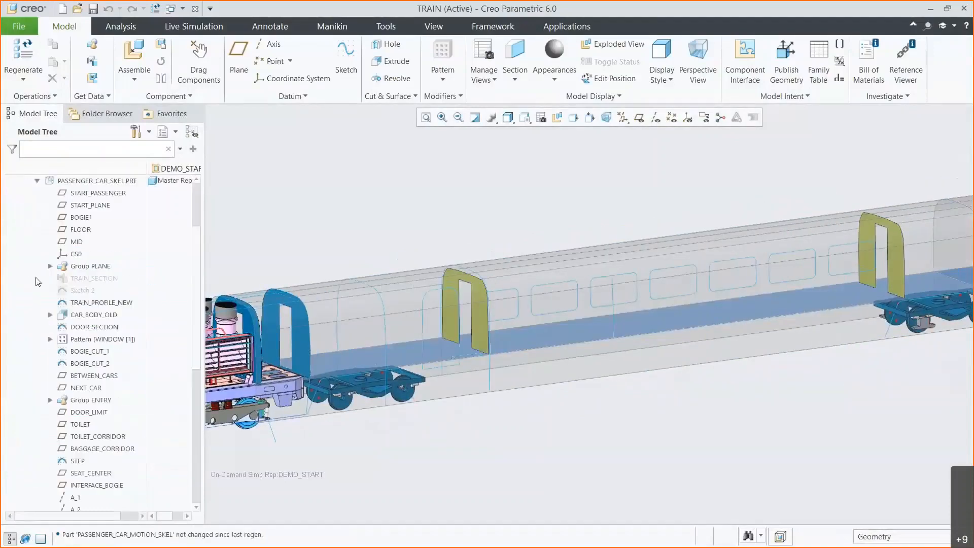
left_click(95, 180)
left_click(100, 131)
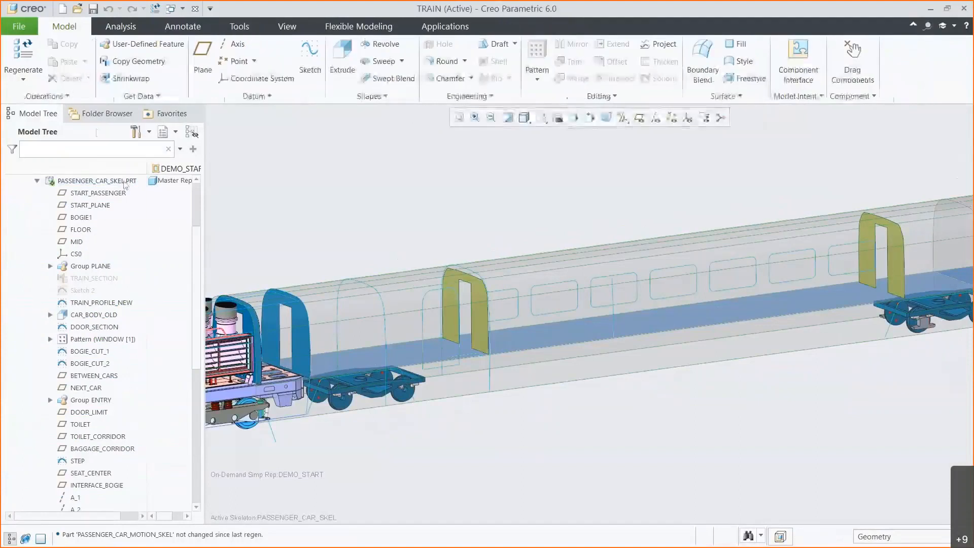
Start a Publish Geometry feature in the skeleton and add the floor quilt Quilt:F49 as its surface set
left_click_drag(195, 242, 208, 310)
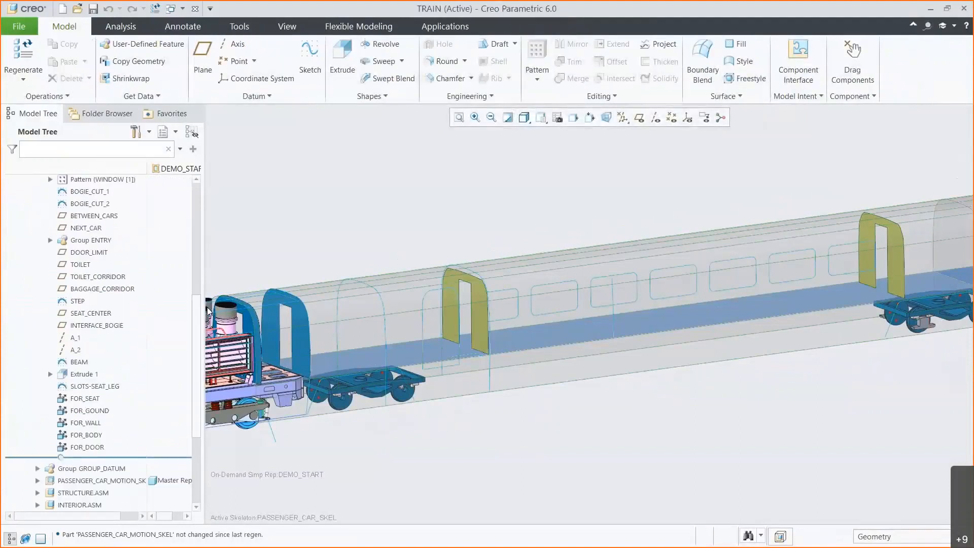
left_click(794, 98)
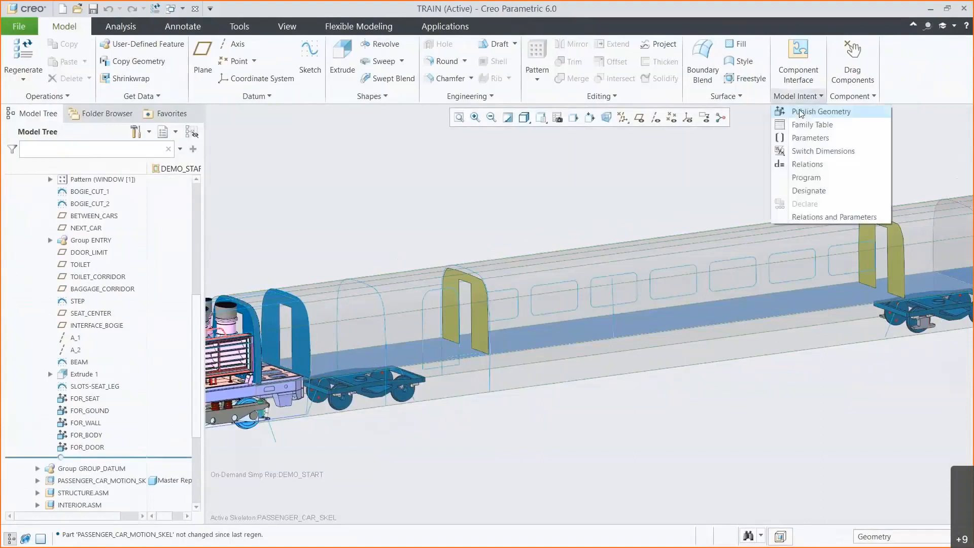
left_click(804, 111)
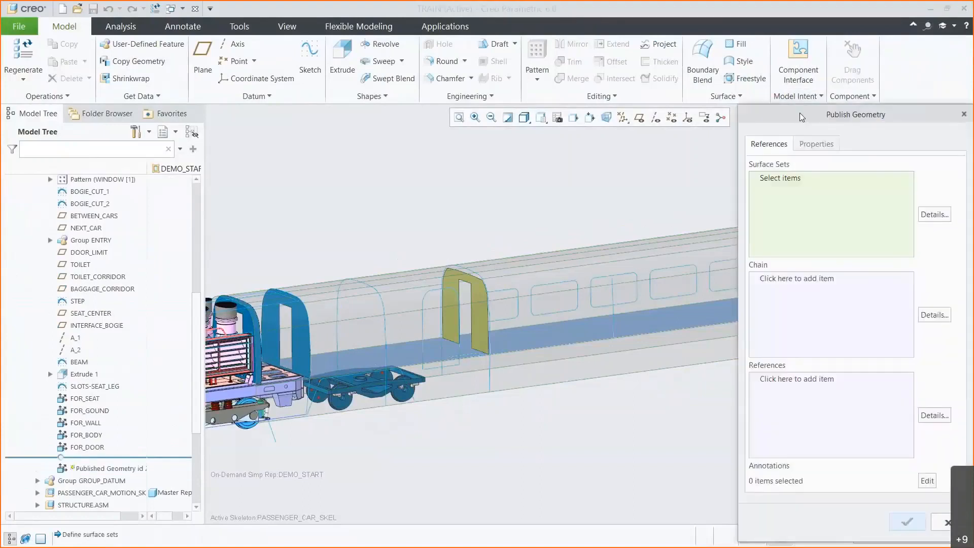
right_click(561, 333)
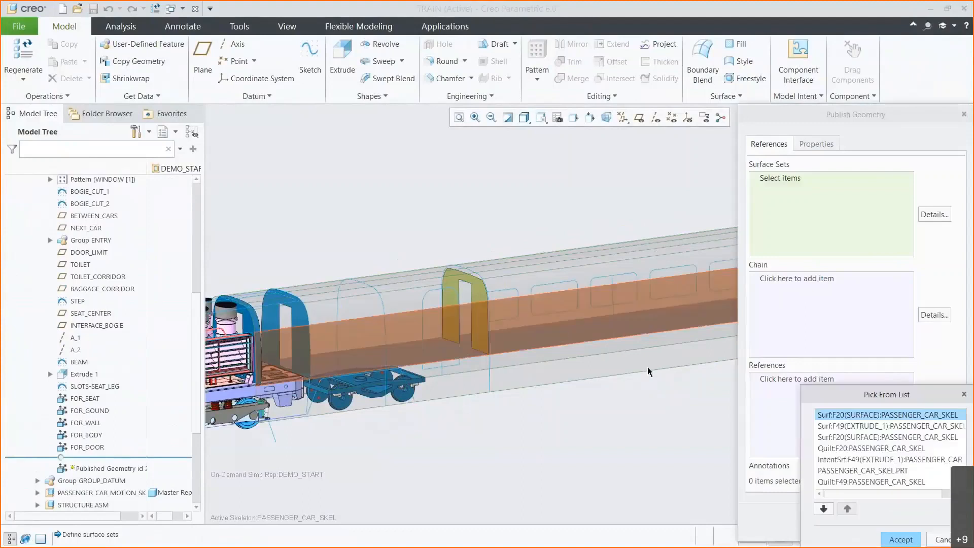
left_click(871, 481)
left_click(900, 539)
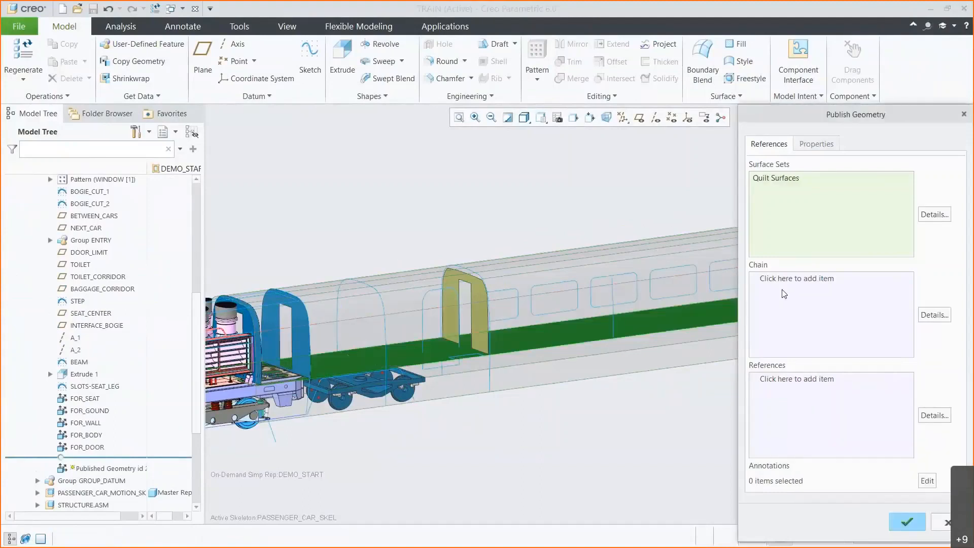
Add the first window outline and the adjacent door section curve as chains of the published geometry
left_click(797, 279)
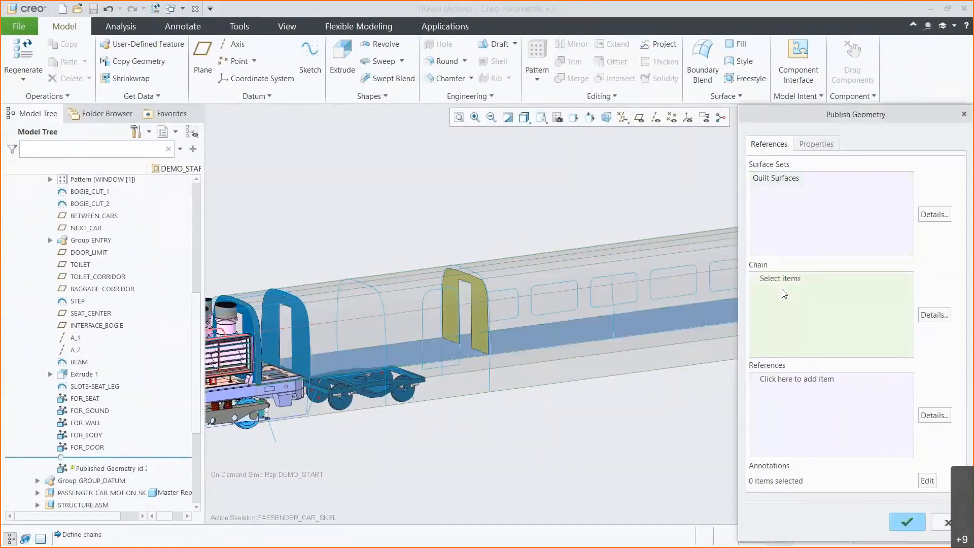
left_click(499, 322)
left_click(490, 382, "ctrl")
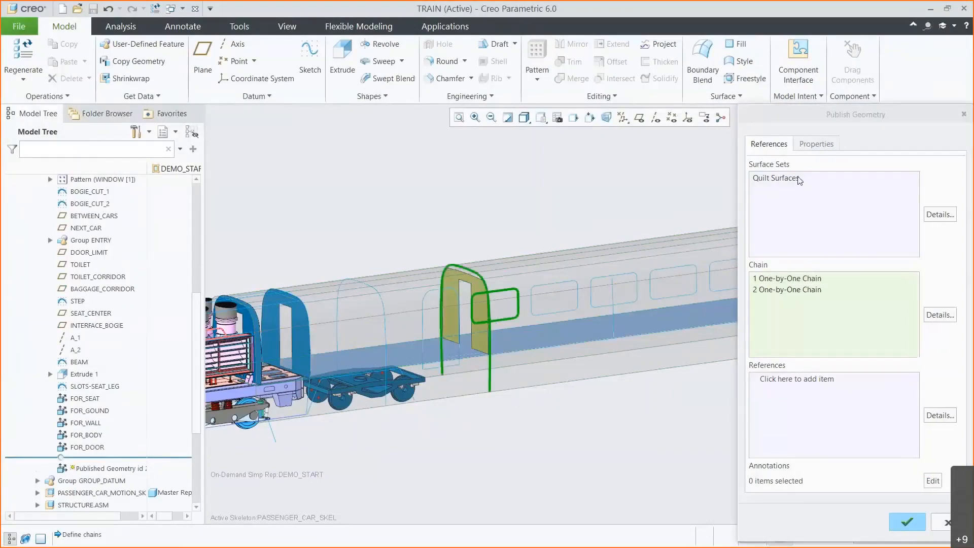
Name the published geometry for_structure and complete the feature
left_click(816, 143)
double_click(822, 167)
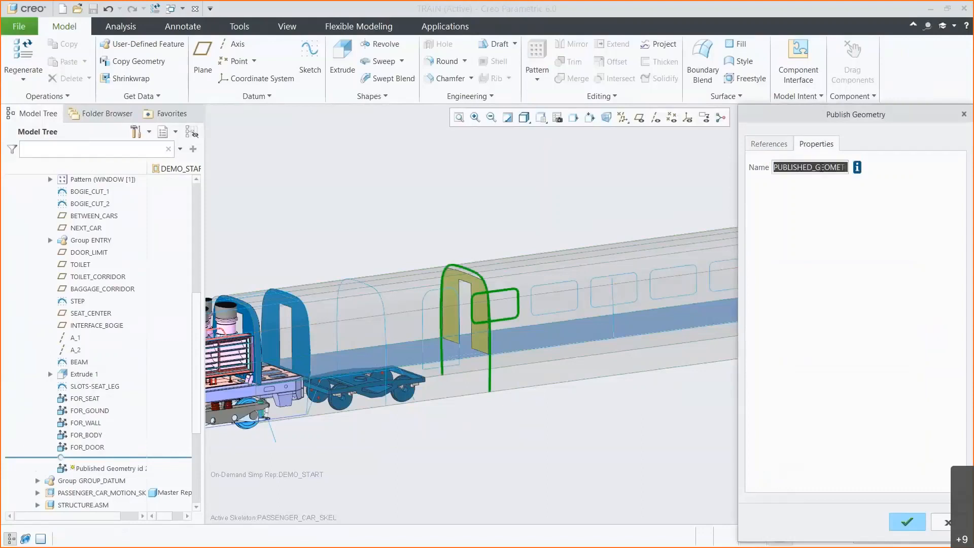
type("for_structure")
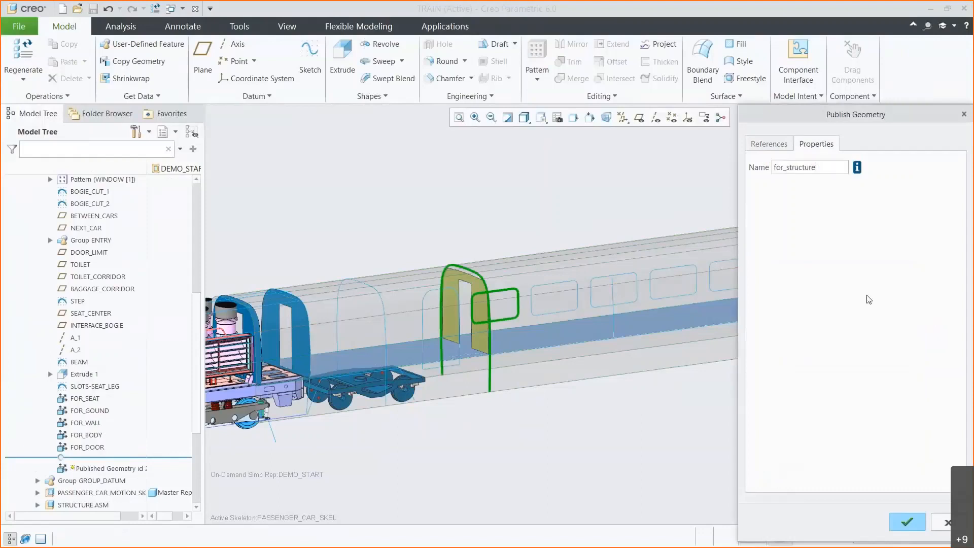
left_click(896, 519)
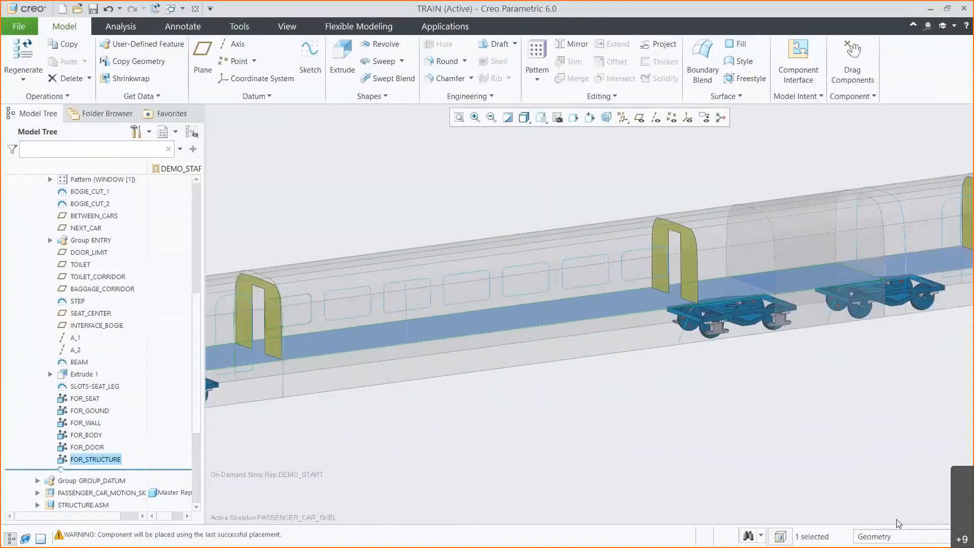
Start another Publish Geometry feature in the skeleton with the two entry wall quilts, Quilt:F38 and Quilt:F36, as surface sets
left_click(814, 102)
left_click(816, 111)
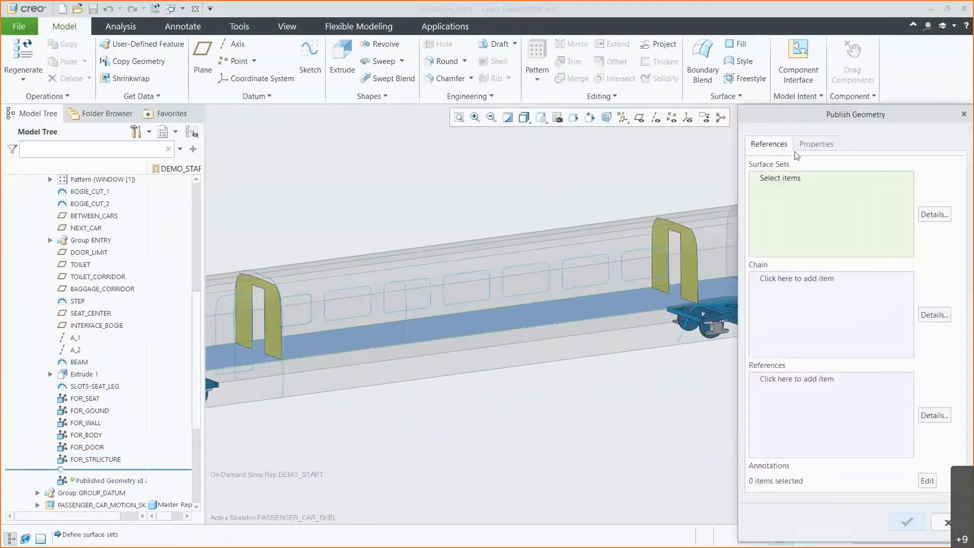
right_click(686, 266)
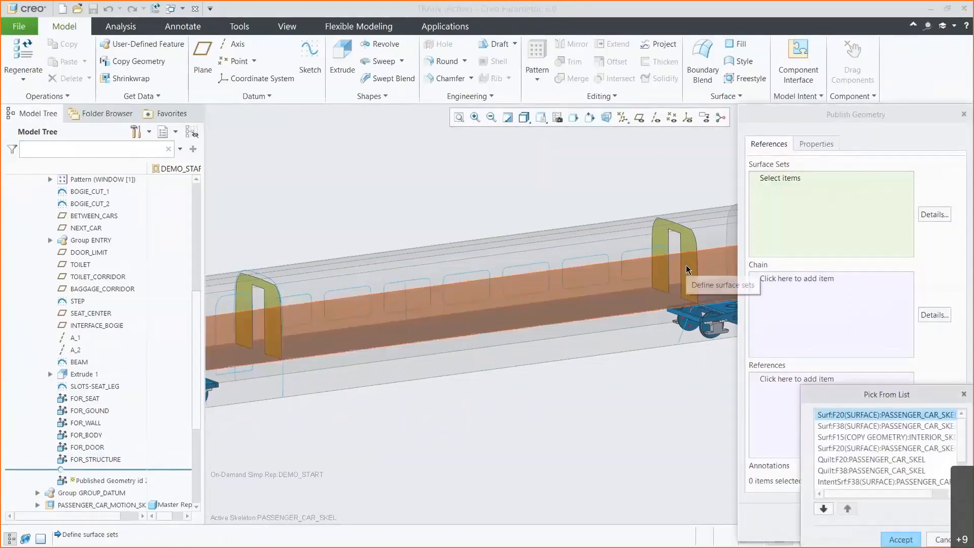
left_click(871, 470)
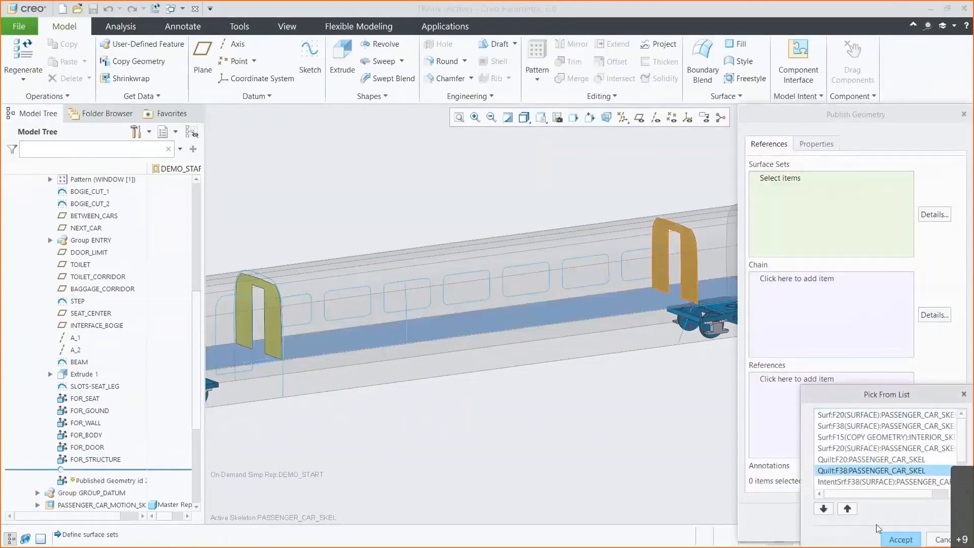
left_click(895, 538)
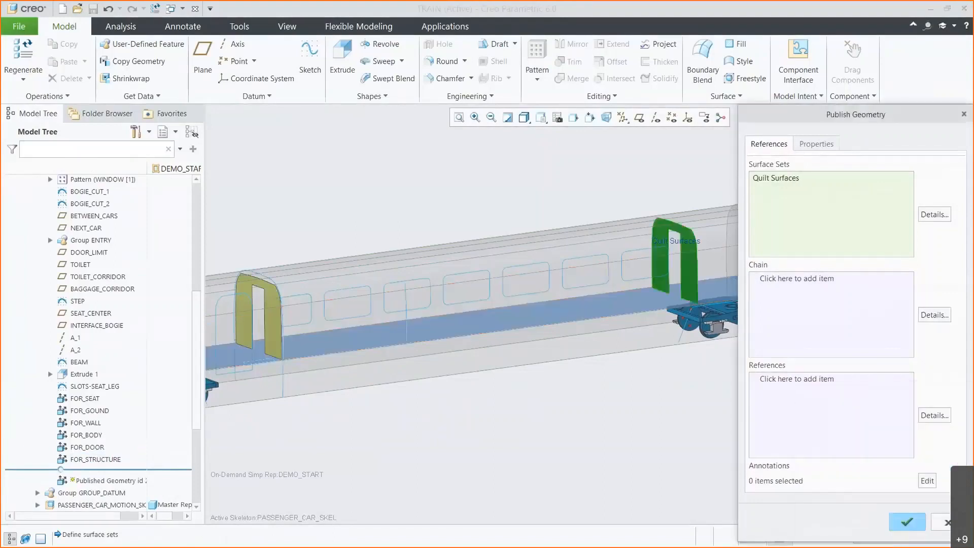
right_click(275, 327)
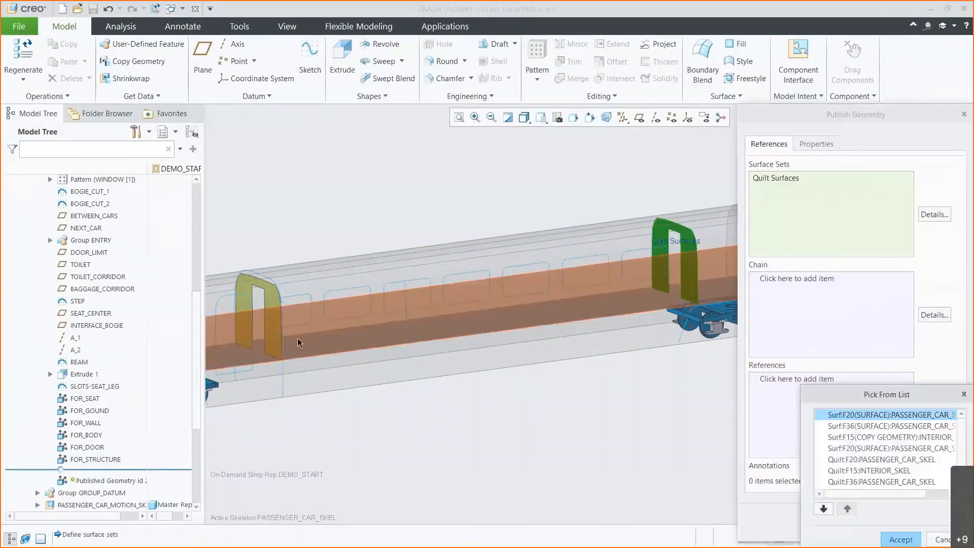
left_click(853, 481)
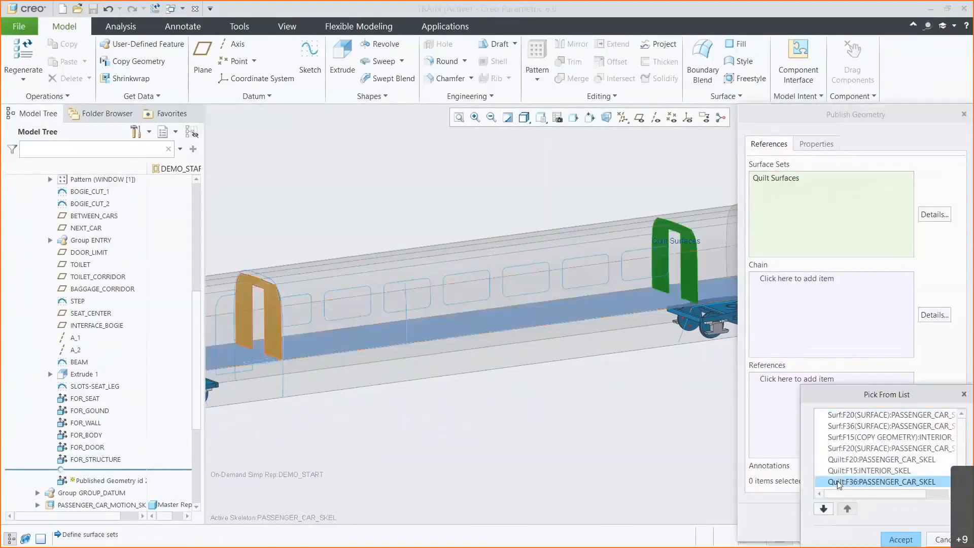
left_click(889, 535)
Add the first window outline and the adjacent door section curve as chains of the second published geometry
left_click(786, 288)
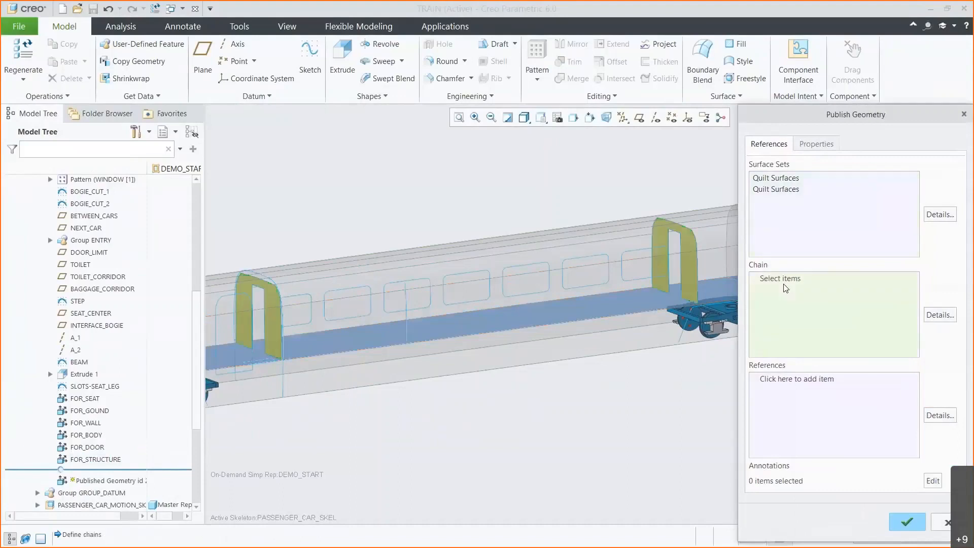
left_click(297, 325)
left_click(283, 370, "ctrl")
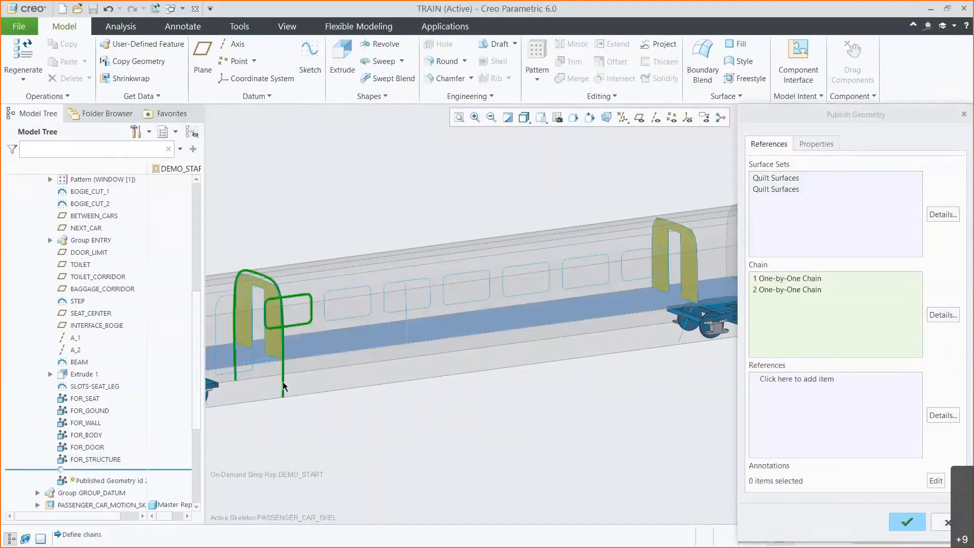
Name the second published geometry for_interior and complete the feature
left_click(816, 143)
double_click(810, 167)
key("BackSpace")
type("for_interior")
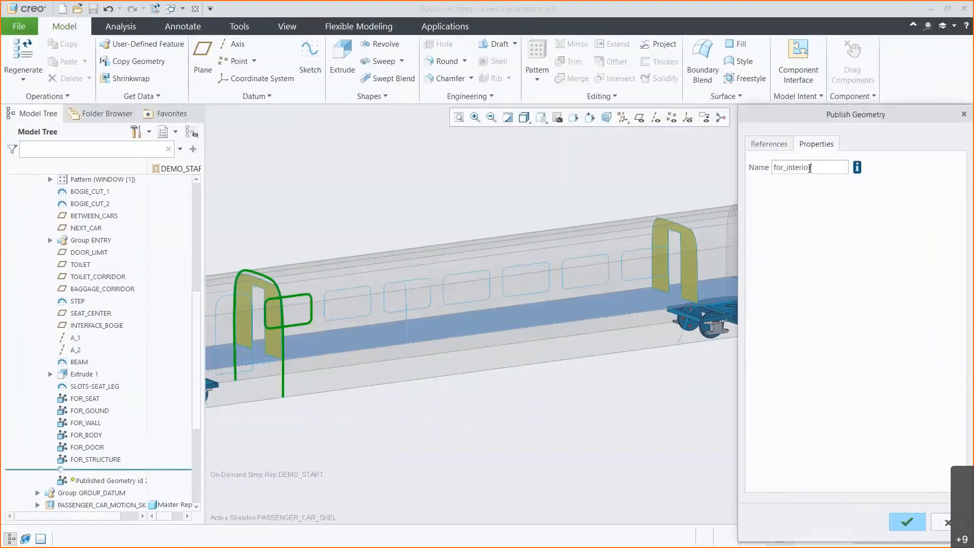
left_click(903, 521)
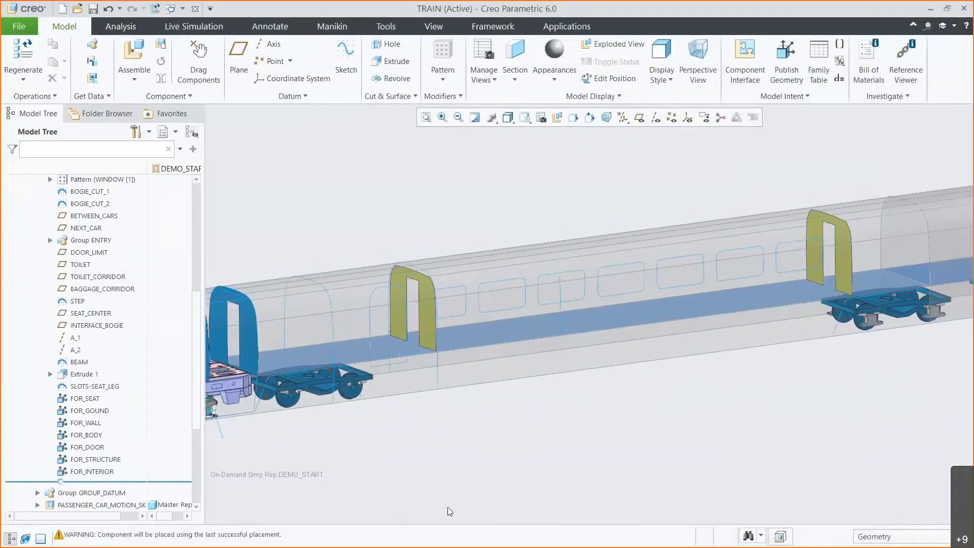
Expand STRUCTURE.ASM in the first passenger car and activate its skeleton STRUCTURE_SKEL.PRT
left_click_drag(192, 426, 193, 499)
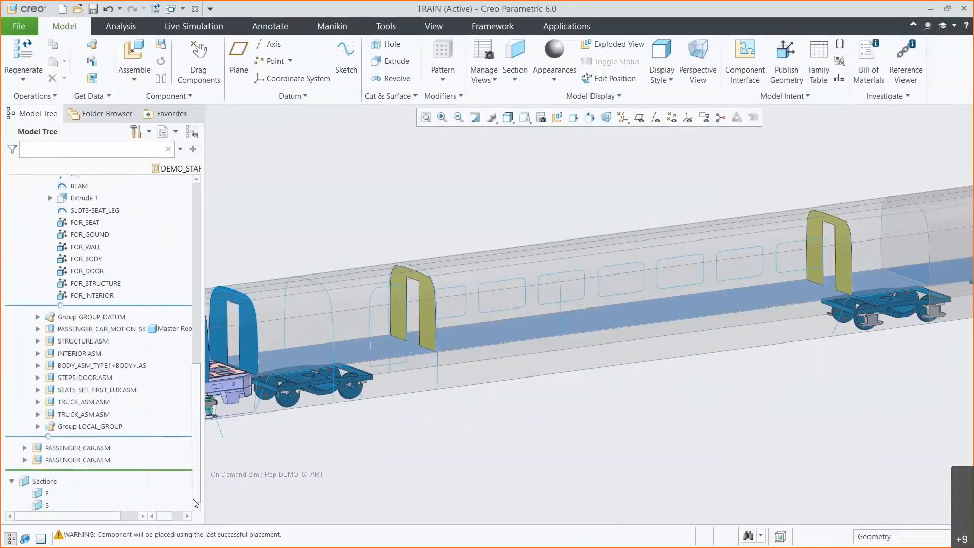
left_click(37, 341)
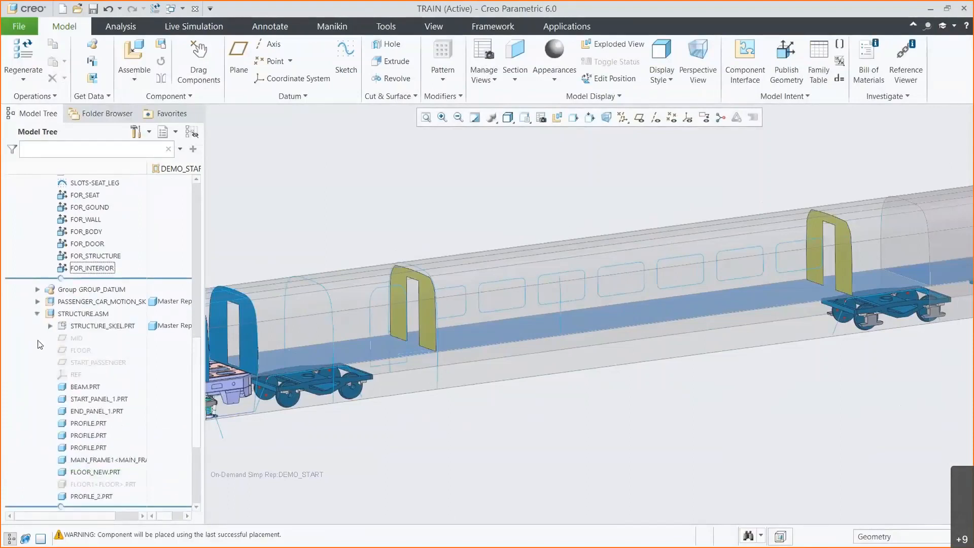
left_click(49, 325)
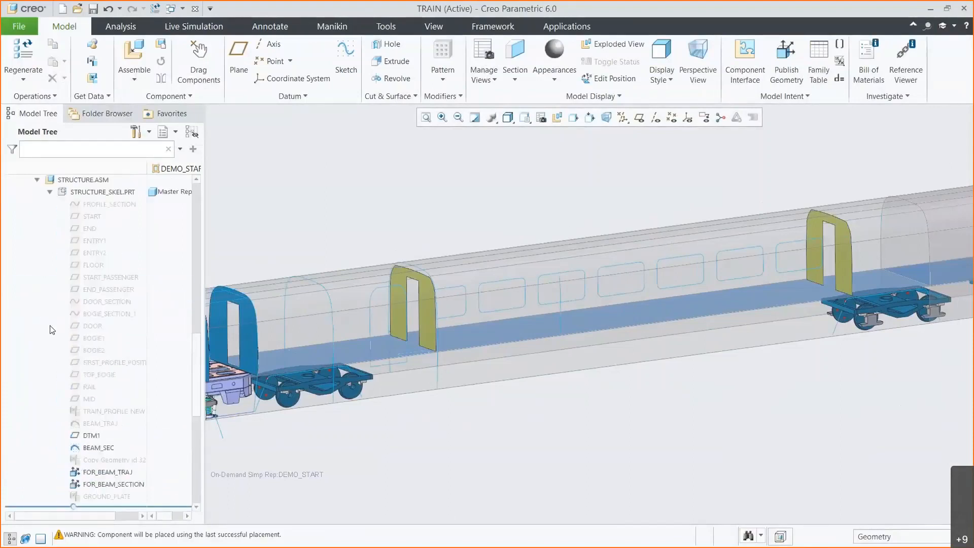
left_click(104, 192)
left_click(115, 138)
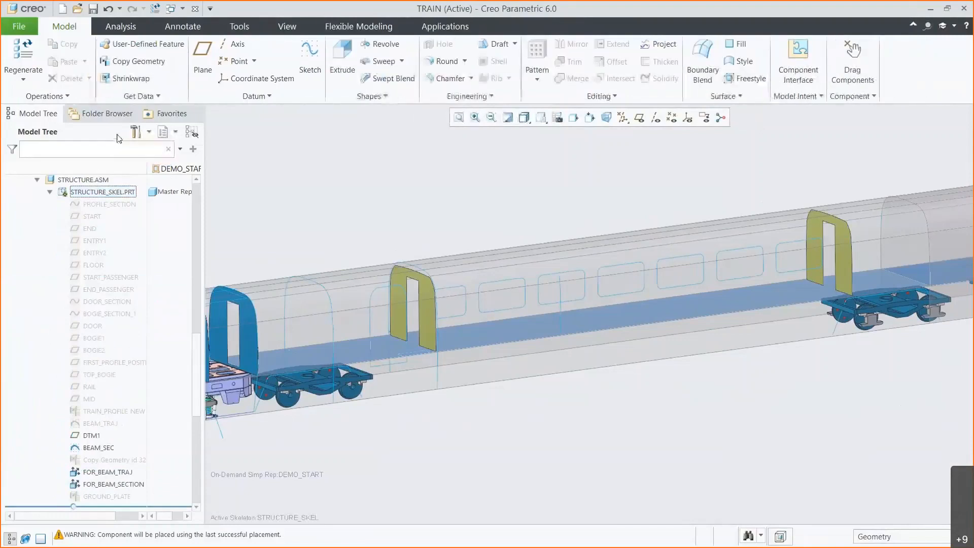
Copy the FOR_STRUCTURE published geometry into the structure skeleton with Copy Geometry and reactivate the top-level assembly
left_click(131, 61)
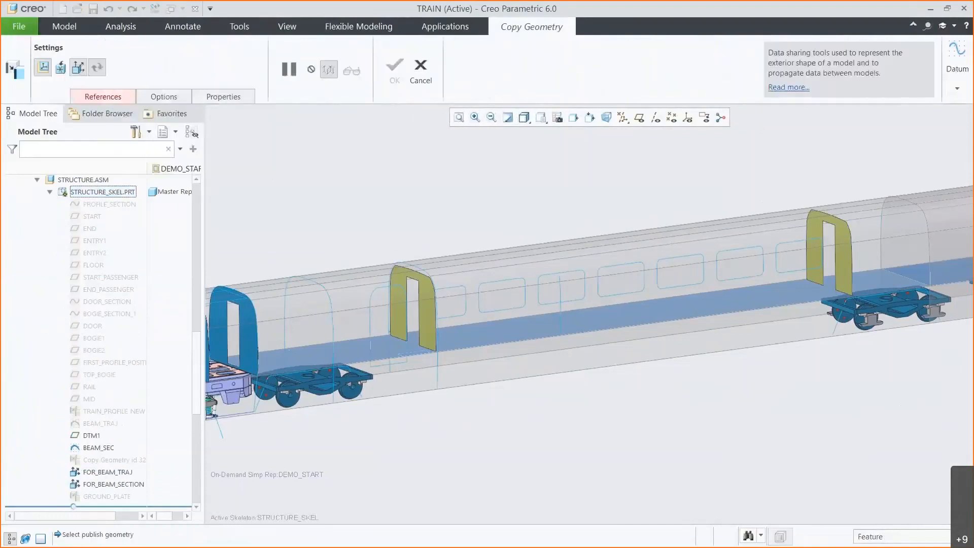
left_click_drag(191, 341, 203, 316)
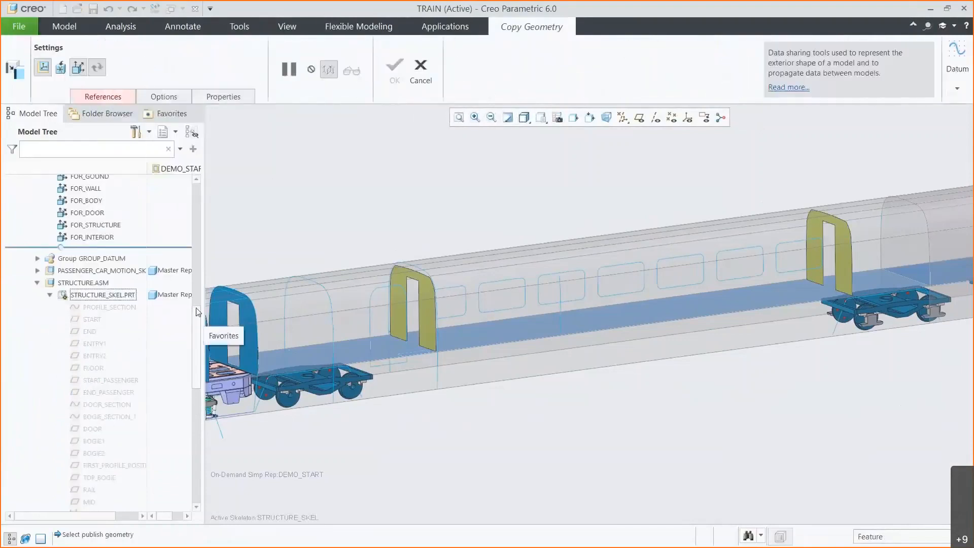
left_click(117, 229)
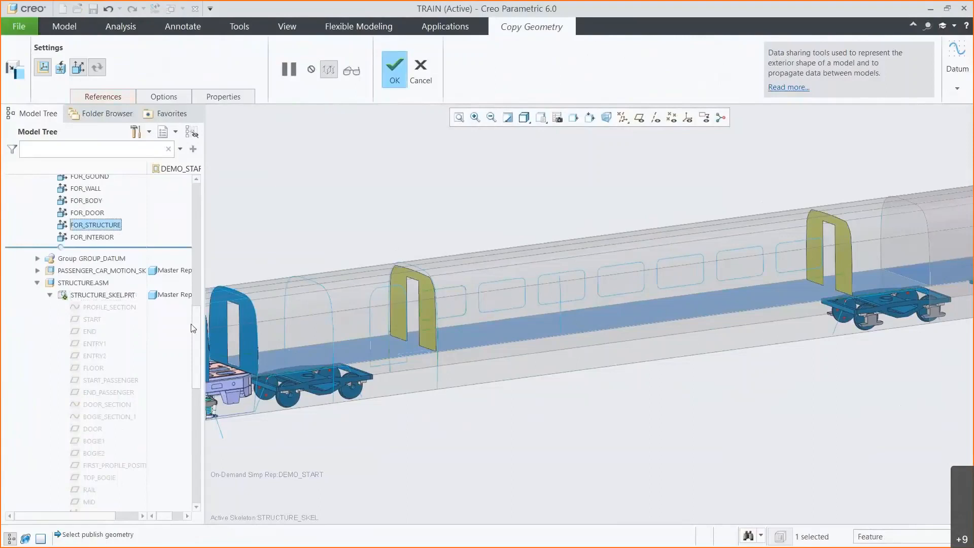
left_click_drag(195, 328, 195, 370)
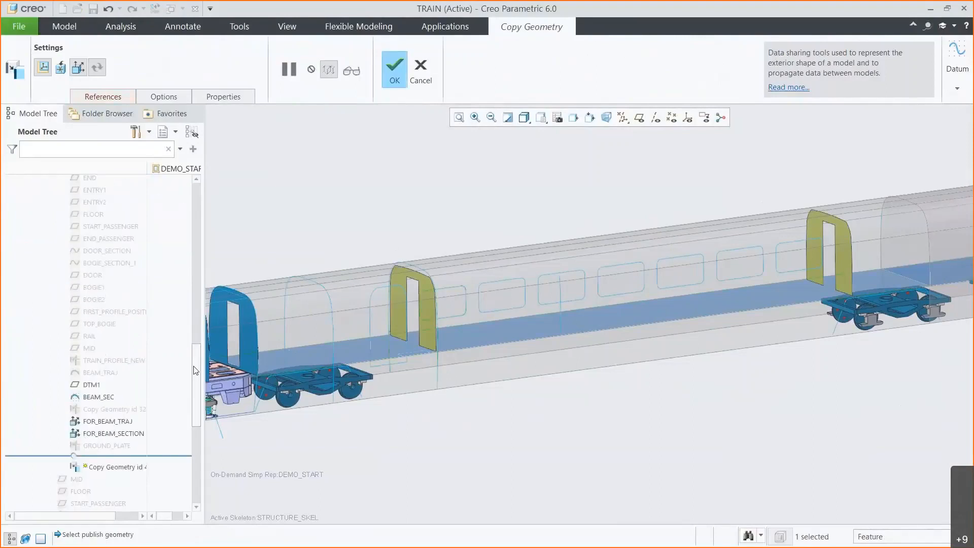
middle_click(194, 370)
key("ctrl+a")
Collapse STRUCTURE.ASM, expand INTERIOR.ASM and activate its skeleton INTERIOR_SKEL.PRT
left_click_drag(193, 370, 196, 345)
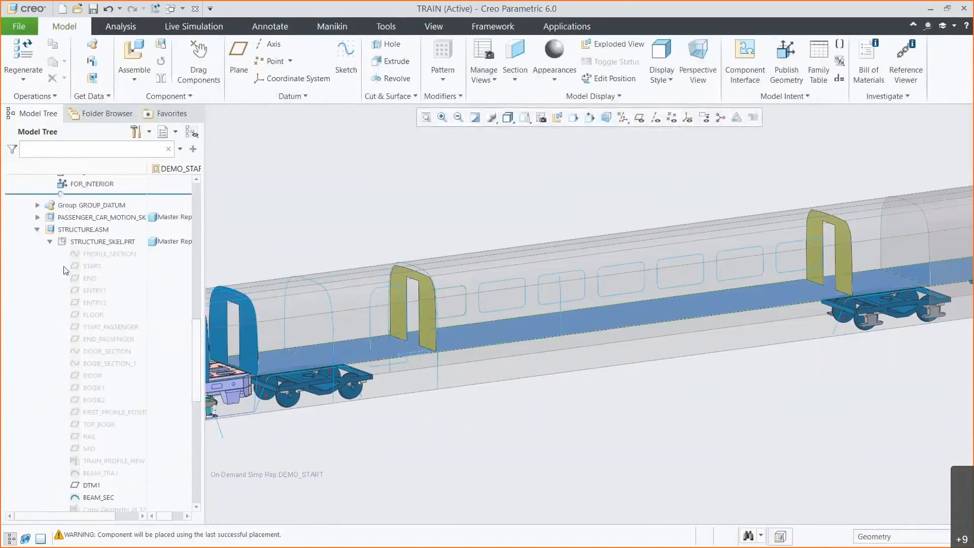
left_click(50, 242)
left_click(37, 229)
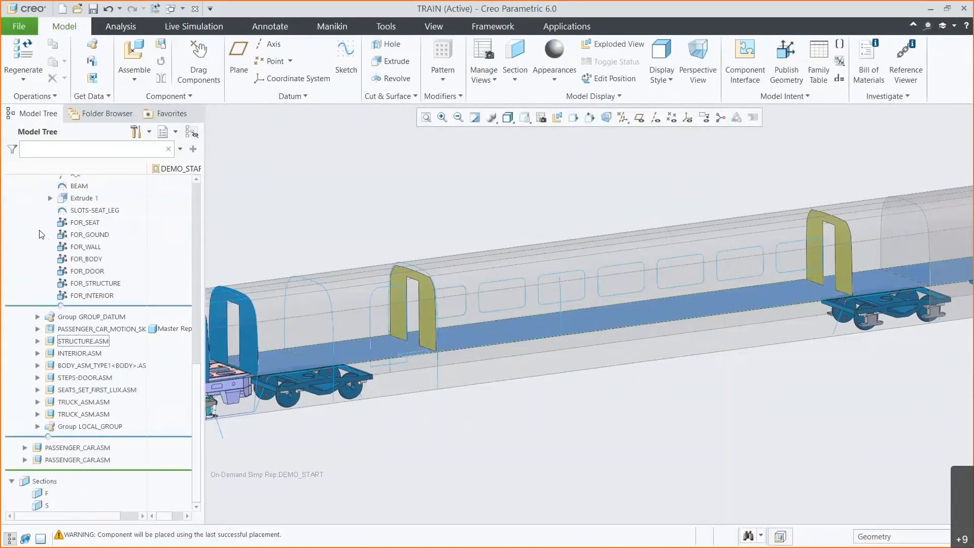
left_click(38, 353)
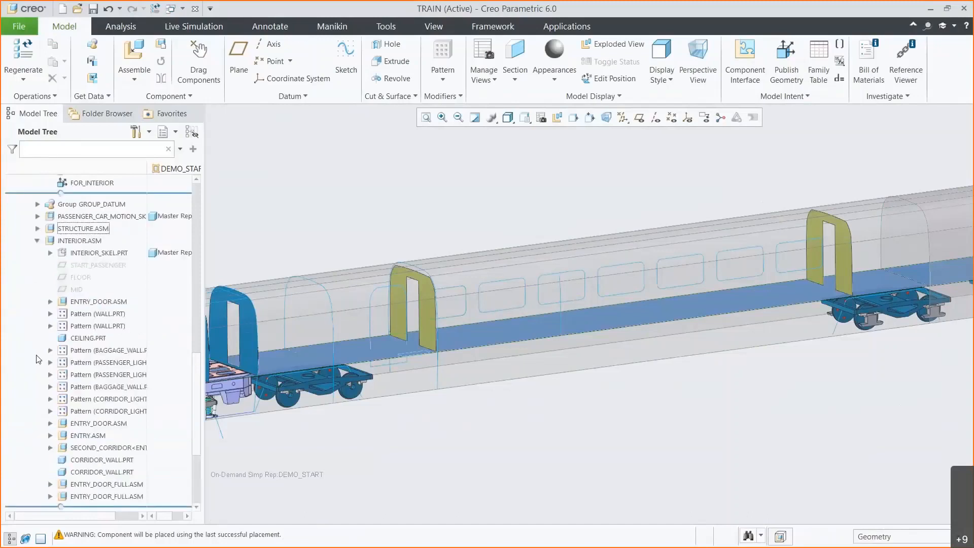
left_click(50, 253)
left_click(99, 252)
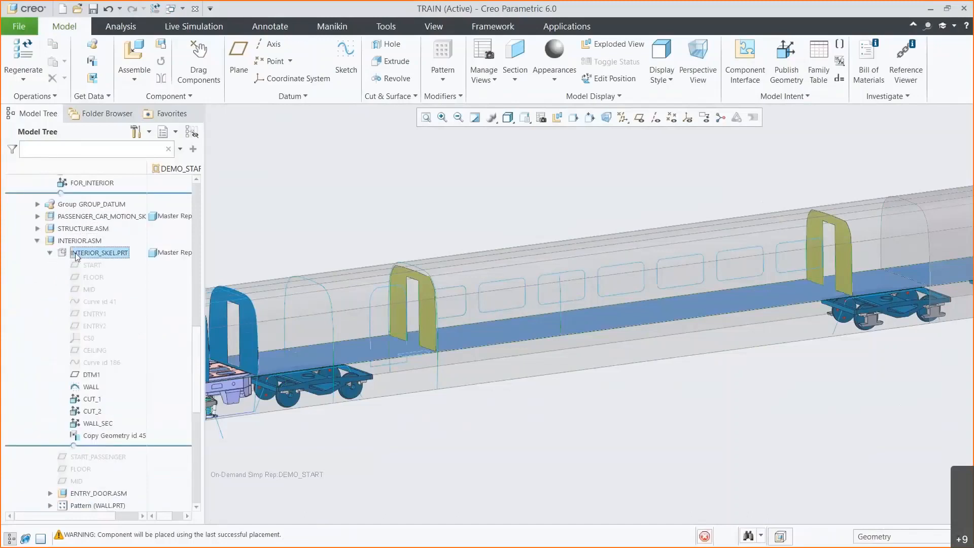
left_click(86, 204)
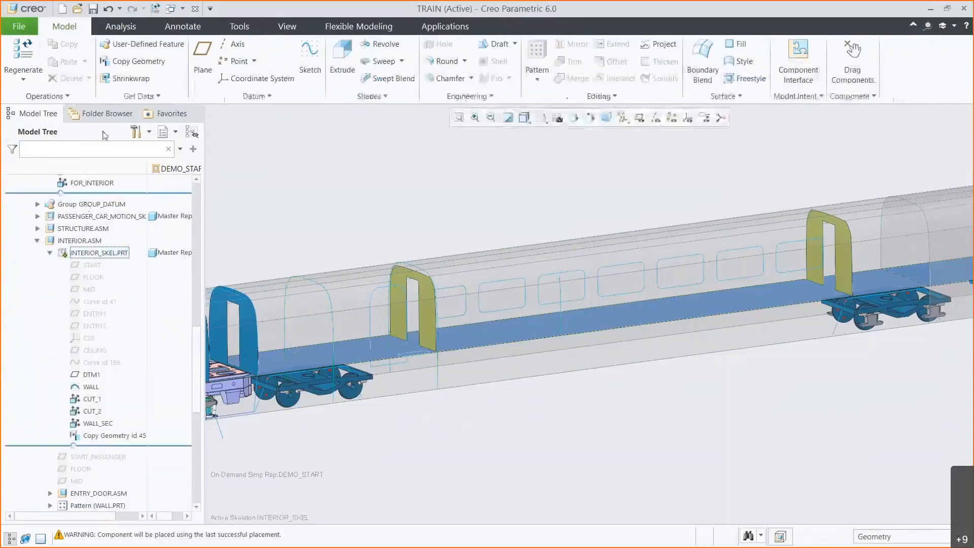
Copy the FOR_INTERIOR published geometry into the interior skeleton with Copy Geometry
left_click(133, 61)
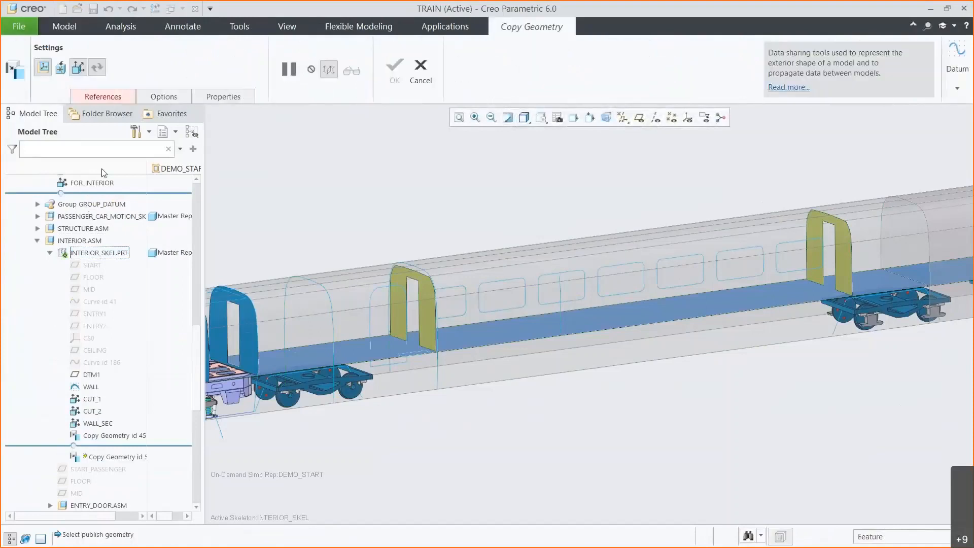
left_click(97, 183)
middle_click(101, 185)
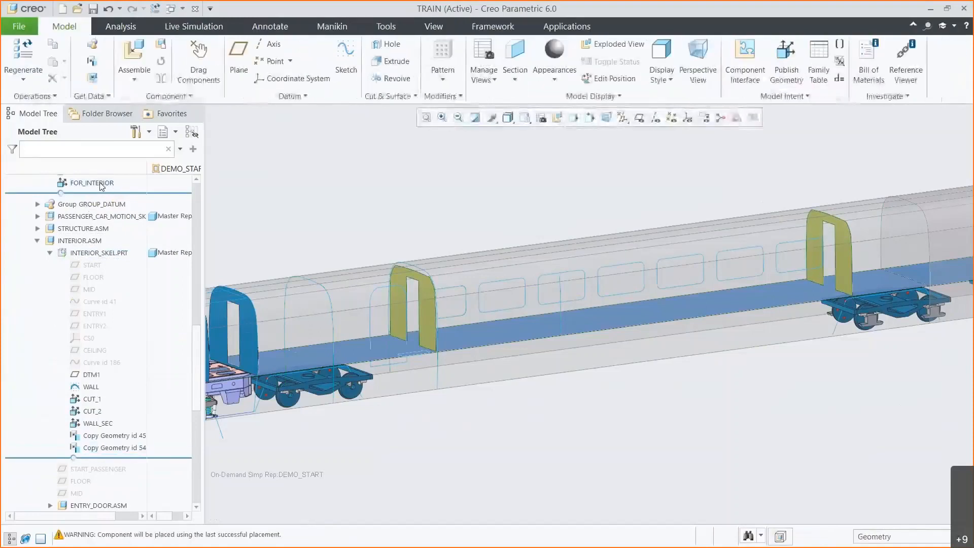
Collapse INTERIOR.ASM and PASSENGER_CAR_SKEL.PRT so only the passenger car's main components are listed
left_click(37, 241)
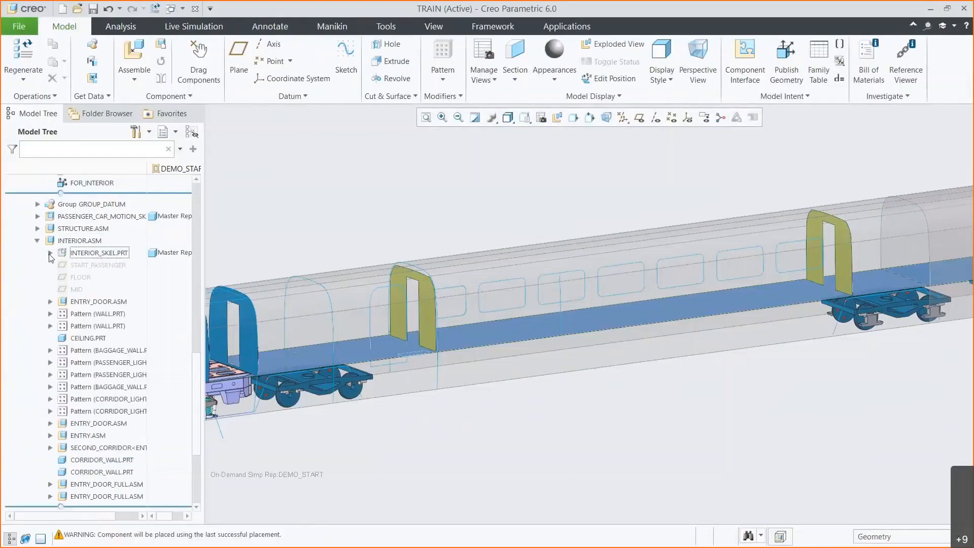
left_click_drag(194, 381, 203, 200)
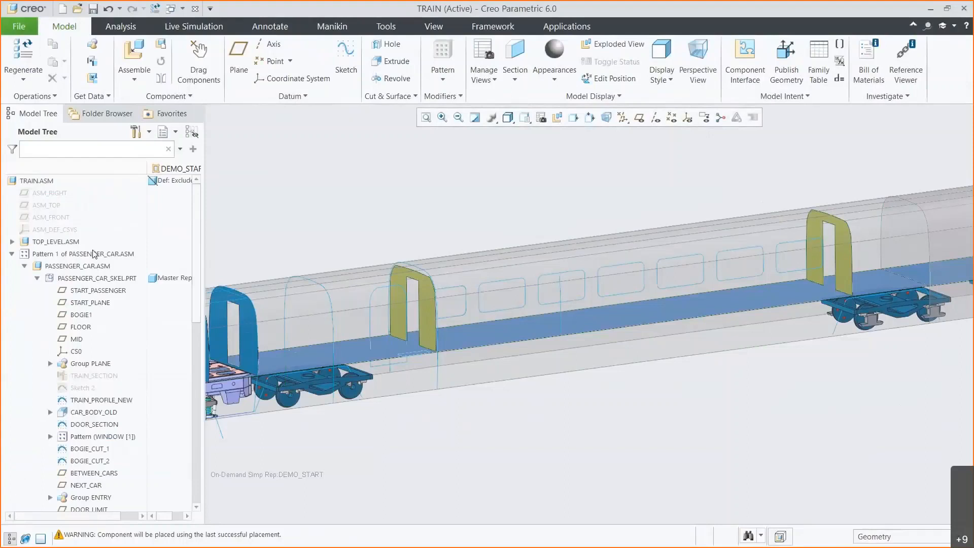
left_click(37, 278)
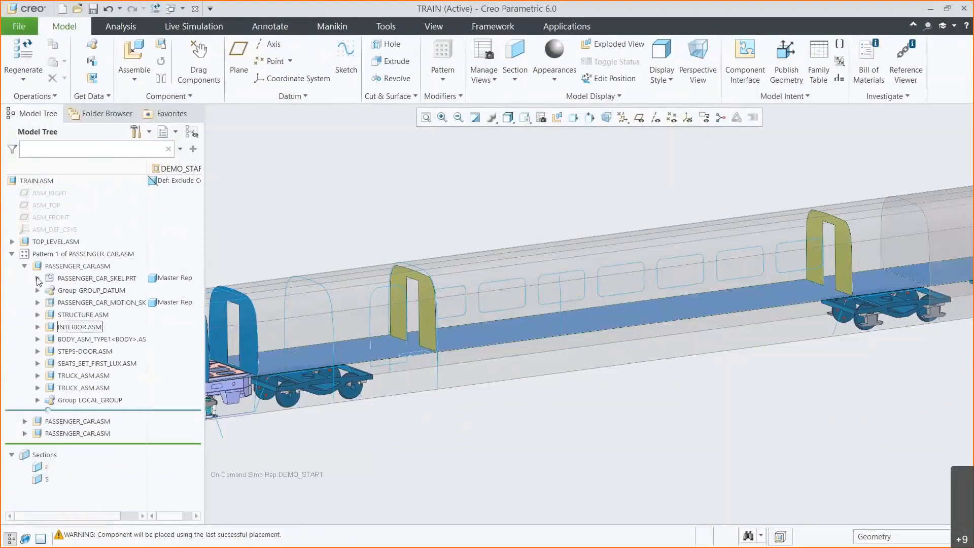
Open STRUCTURE.ASM in its Master Rep as the generic instance and expand PROFILE_2.PRT to show its features
left_click(81, 314)
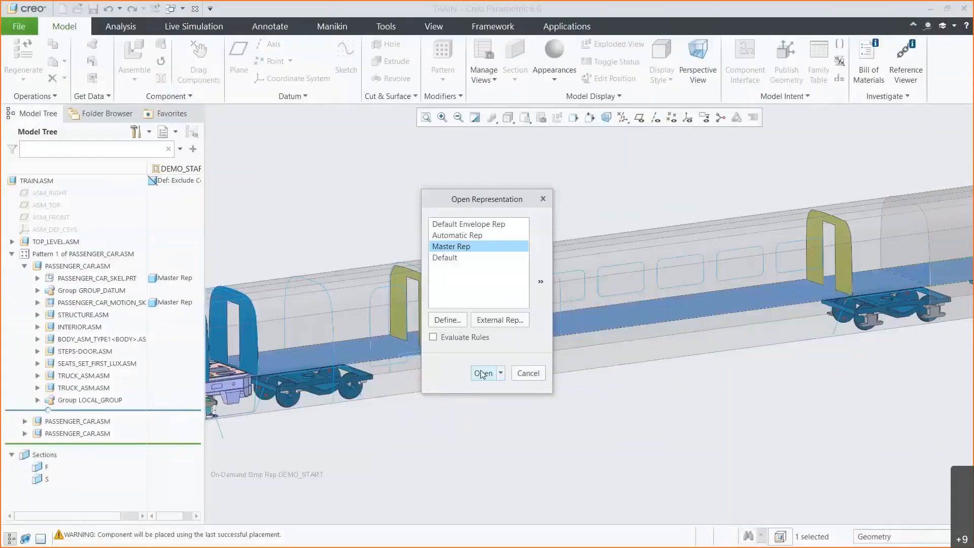
left_click(481, 370)
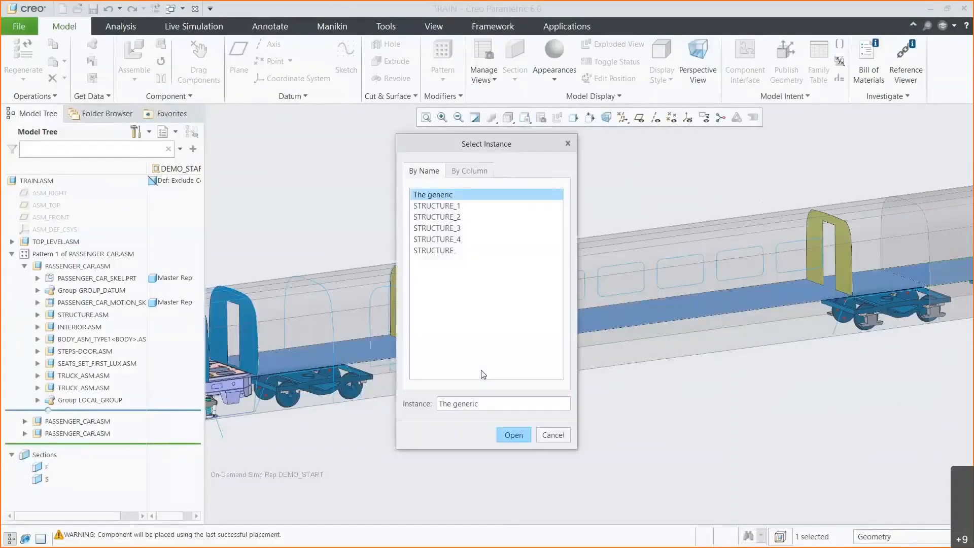
left_click(513, 435)
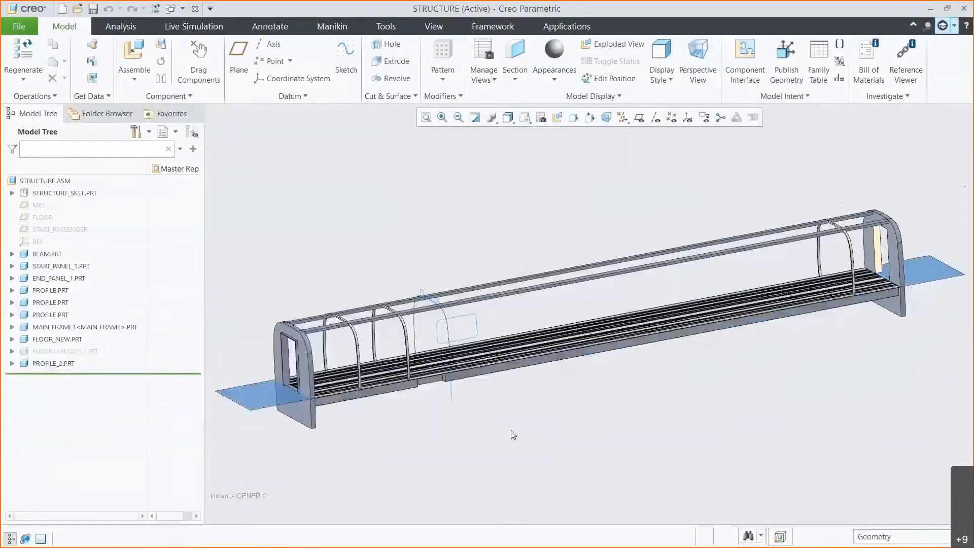
left_click(12, 363)
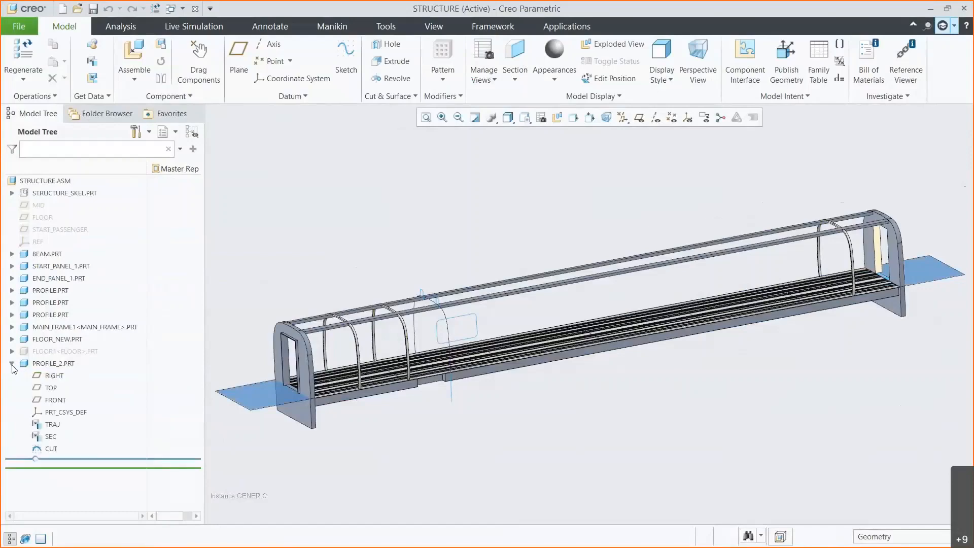
Activate PROFILE_2.PRT within the assembly and start a solid Sweep that uses its TRAJ curve as the trajectory
left_click(41, 363)
left_click(47, 307)
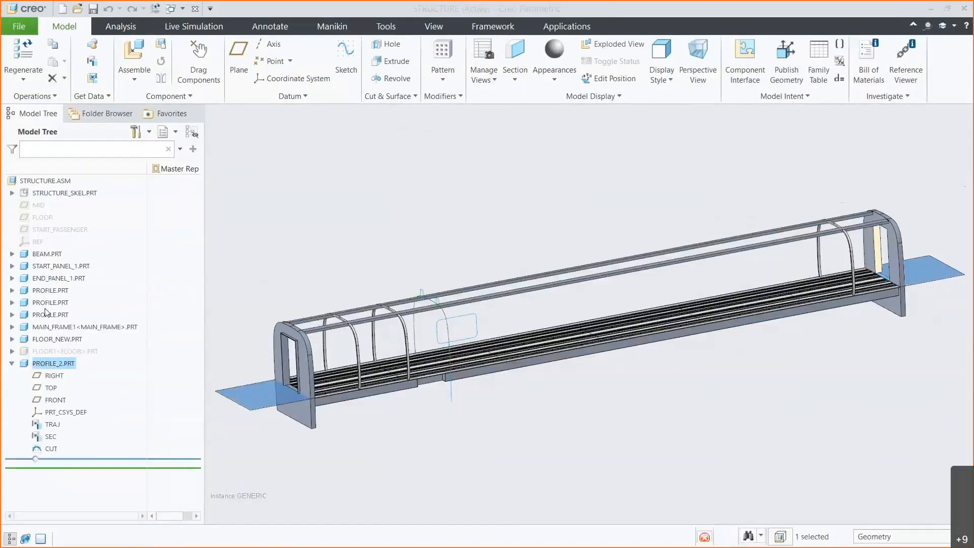
scroll(398, 335, "down", 6)
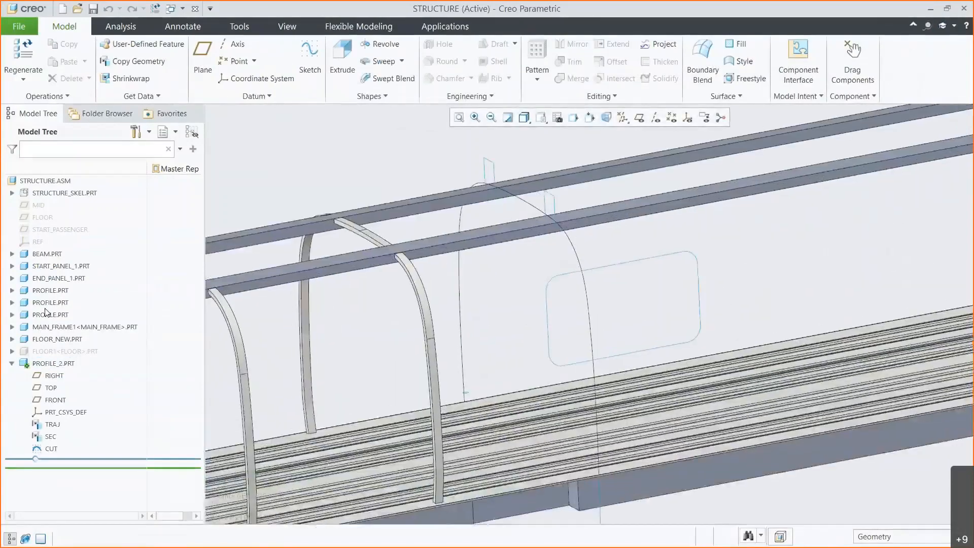
left_click(54, 427)
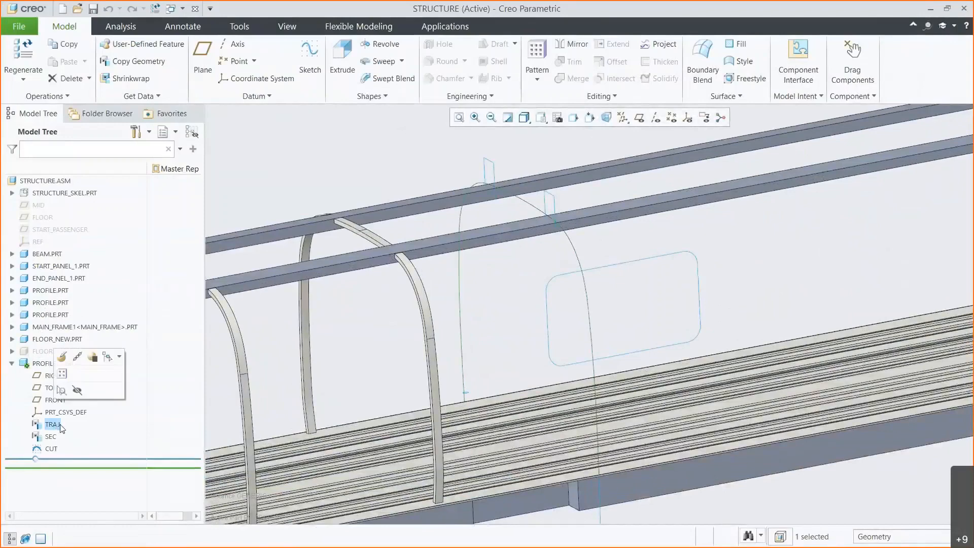
left_click(382, 61)
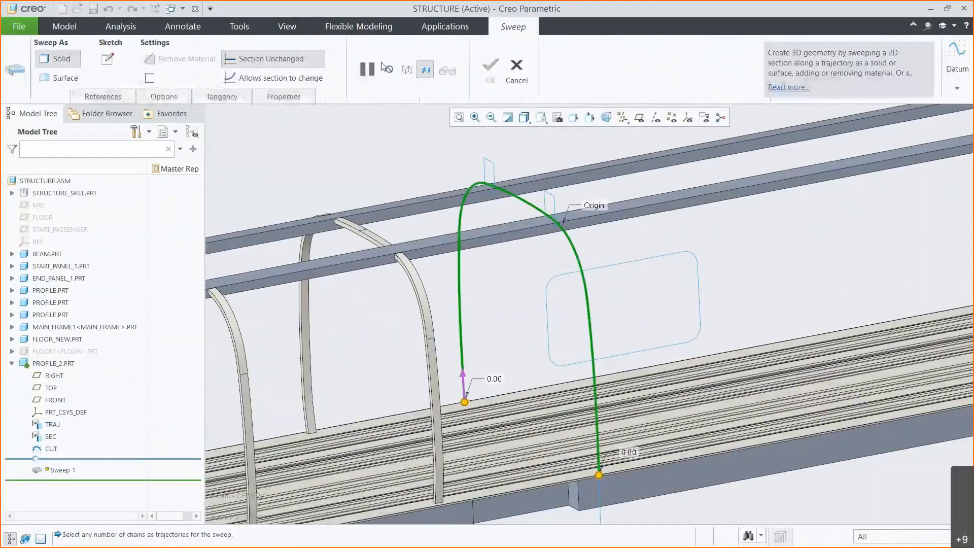
Define the sweep section by projecting the rectangular SEC loop into the sketch, and complete the solid sweep
right_click(370, 161)
left_click(376, 138)
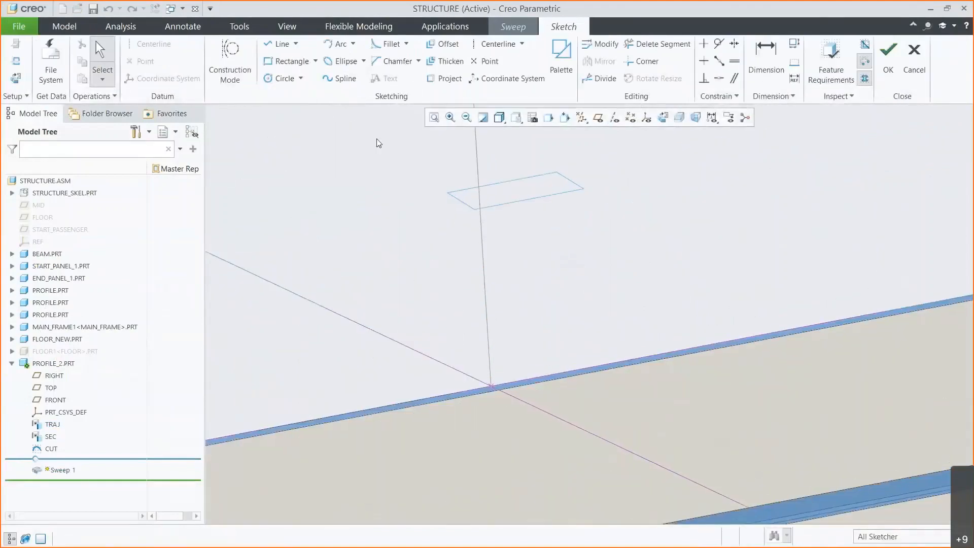
left_click(444, 78)
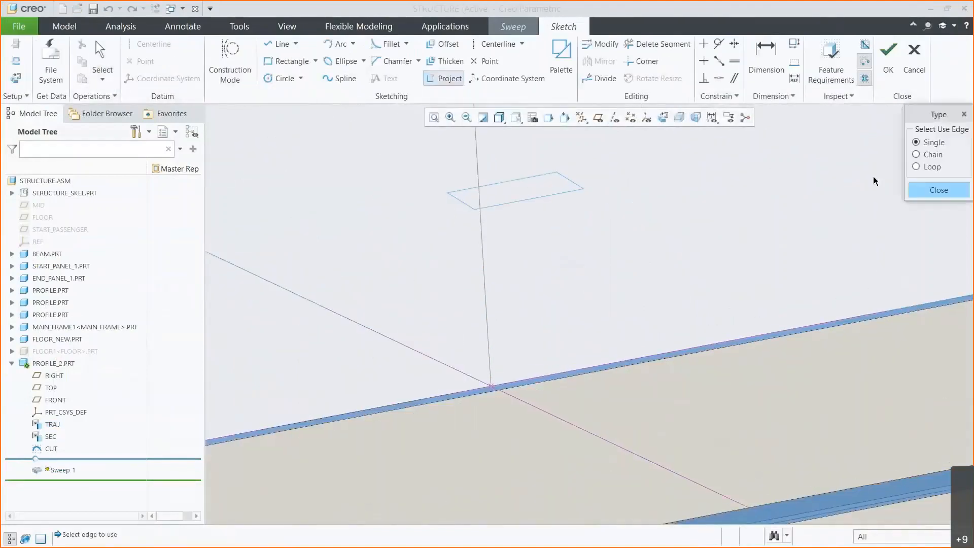
left_click(917, 167)
left_click(556, 196)
left_click(913, 190)
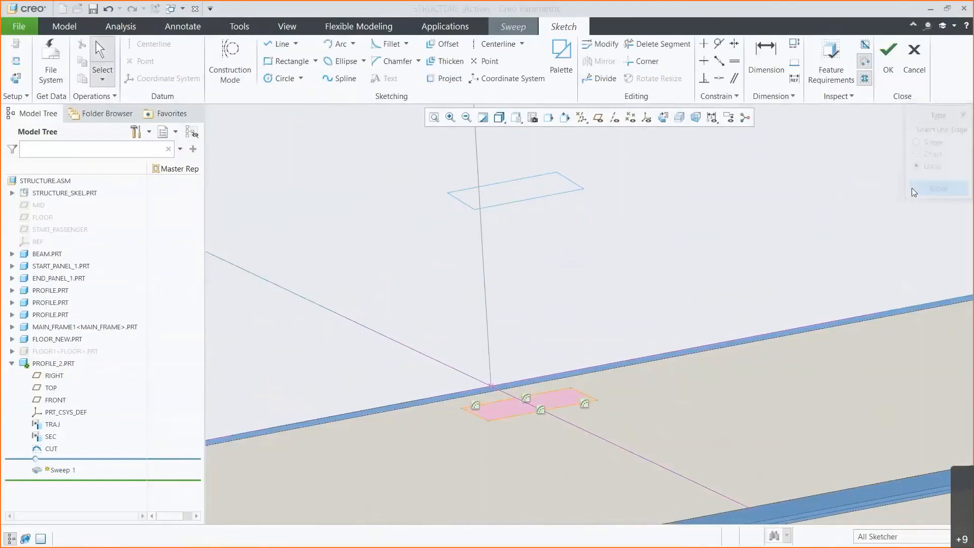
left_click(888, 65)
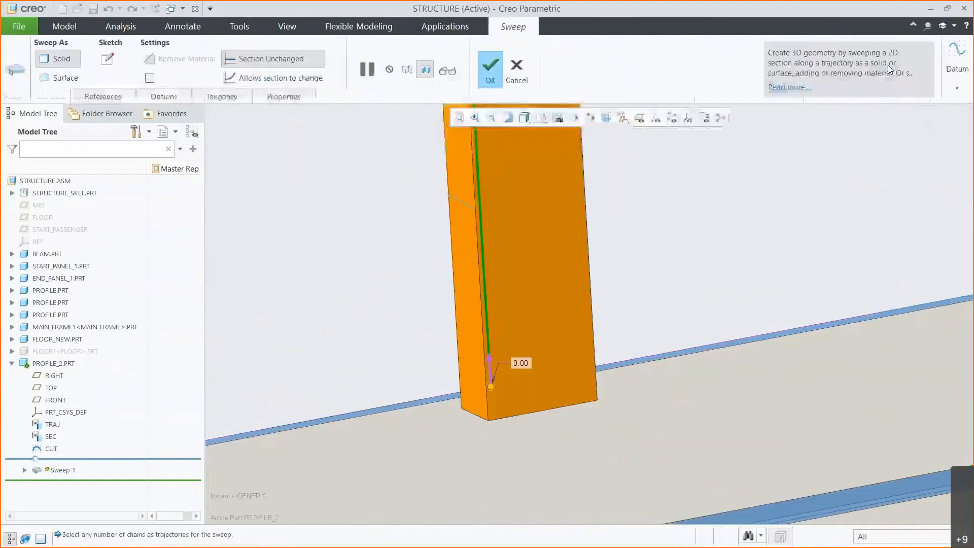
middle_click(887, 65)
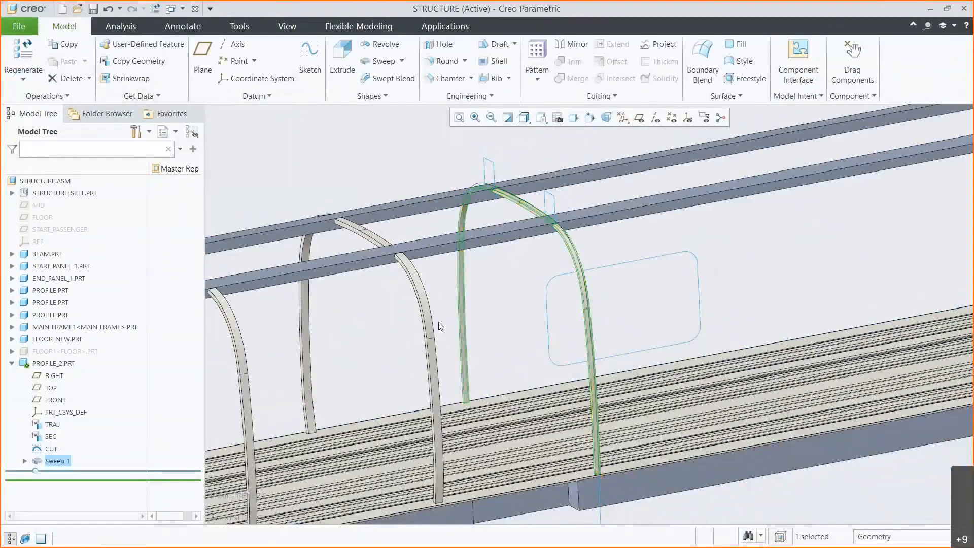
Extrude the CUT sketch in PROFILE_2.PRT with symmetric depth and material removal, and return to the whole STRUCTURE.ASM as the active model
left_click(51, 448)
left_click(56, 396)
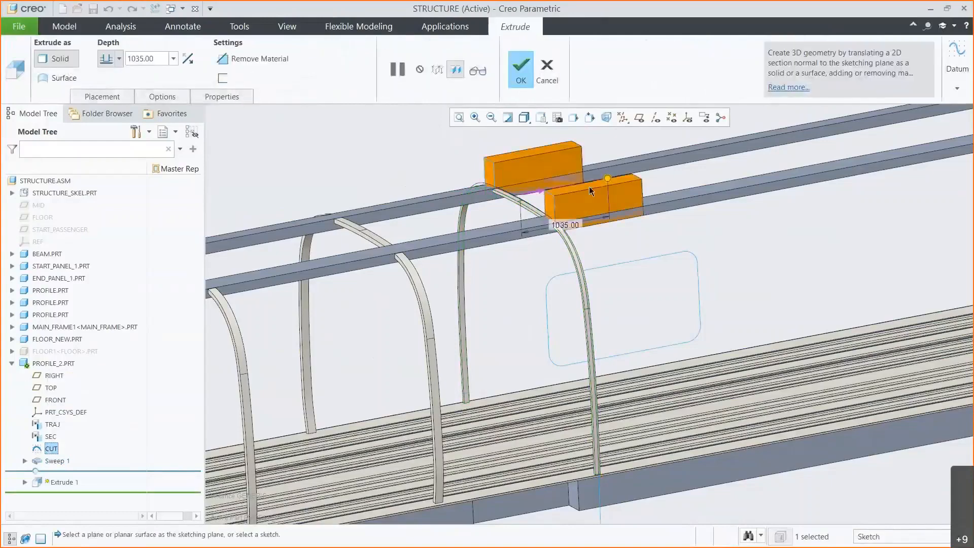
right_click(607, 180)
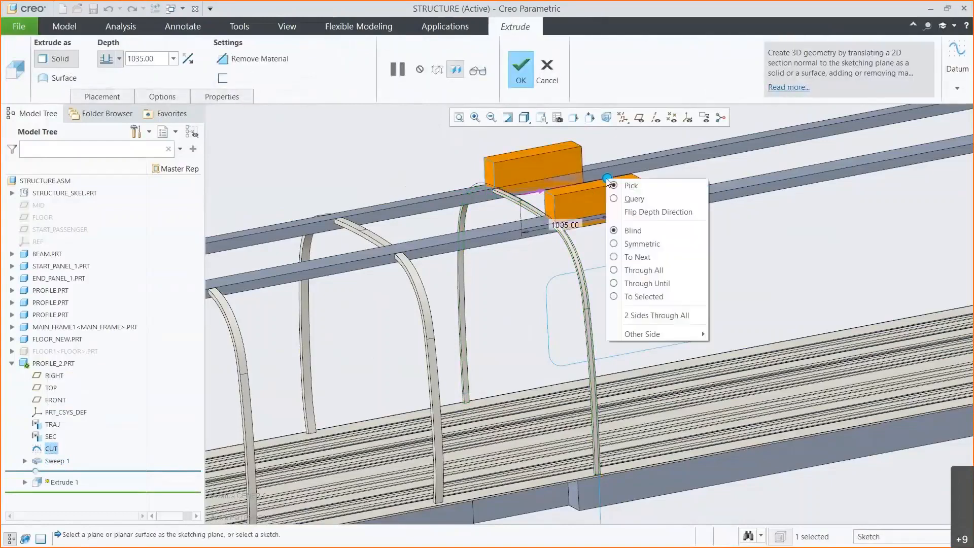
left_click(621, 245)
right_click(623, 249)
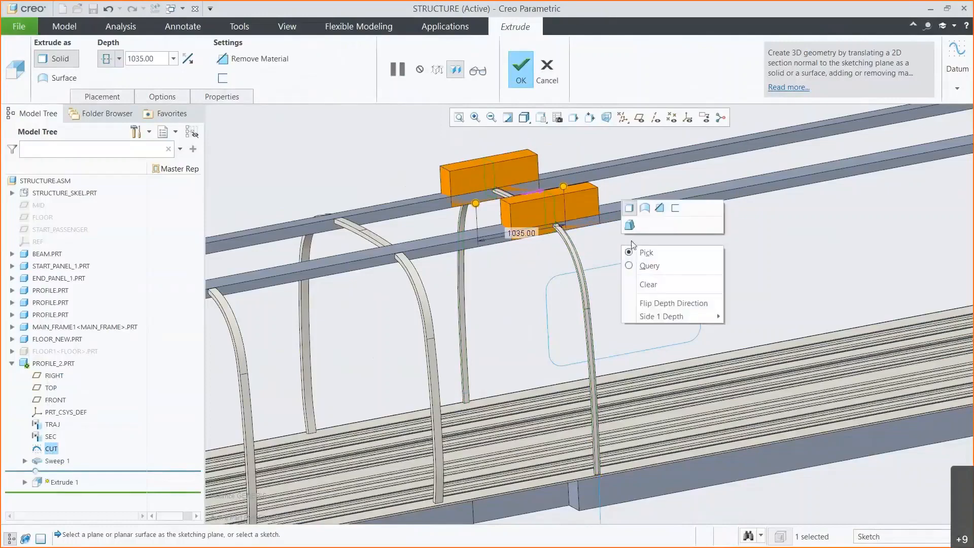
left_click(661, 209)
middle_click(661, 212)
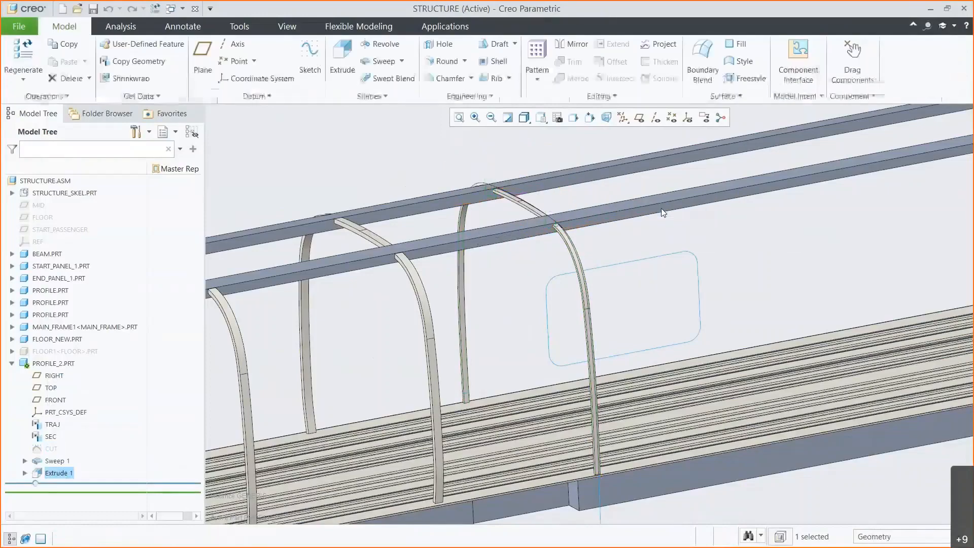
key("ctrl+d")
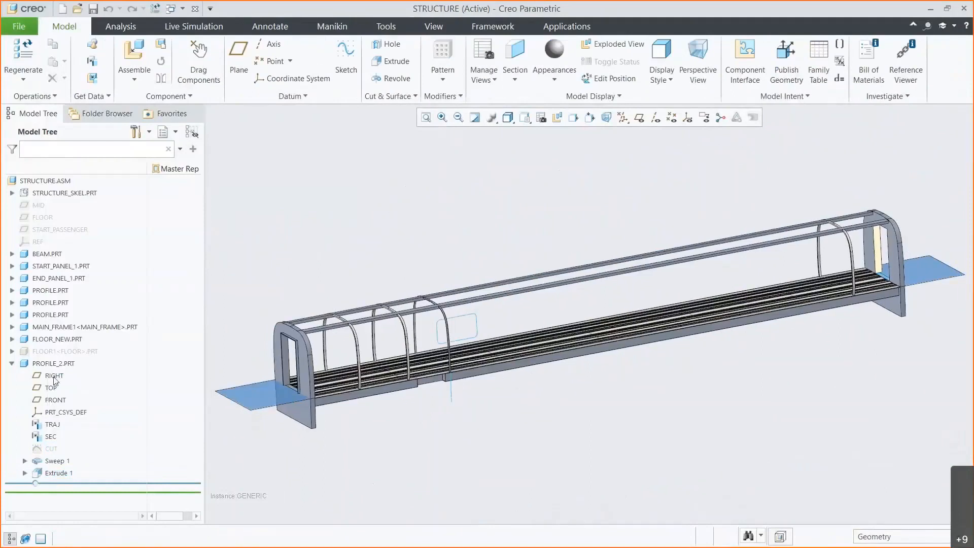
Collapse PROFILE_2.PRT and start a Direction pattern of it, using the START_PASSENGER plane as the first direction
left_click(11, 363)
left_click(35, 364)
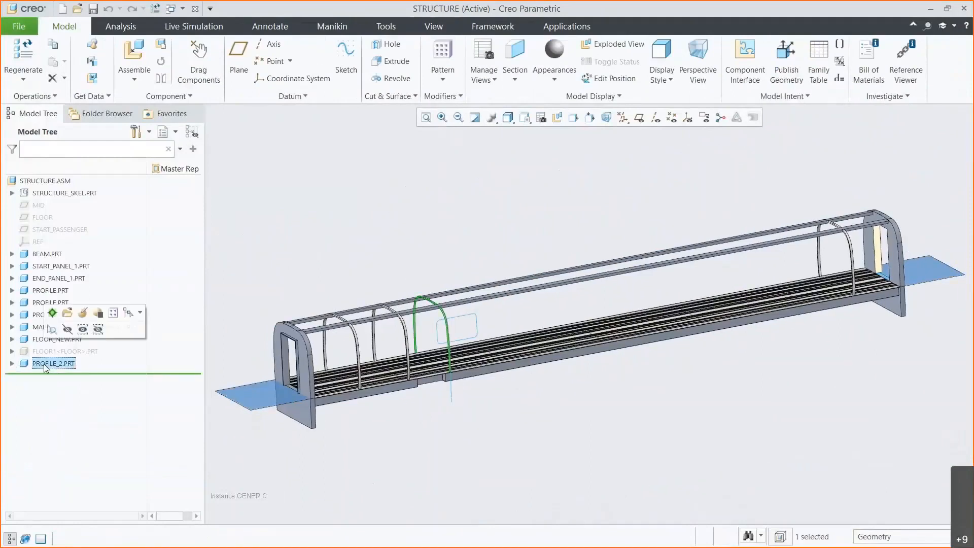
left_click(116, 315)
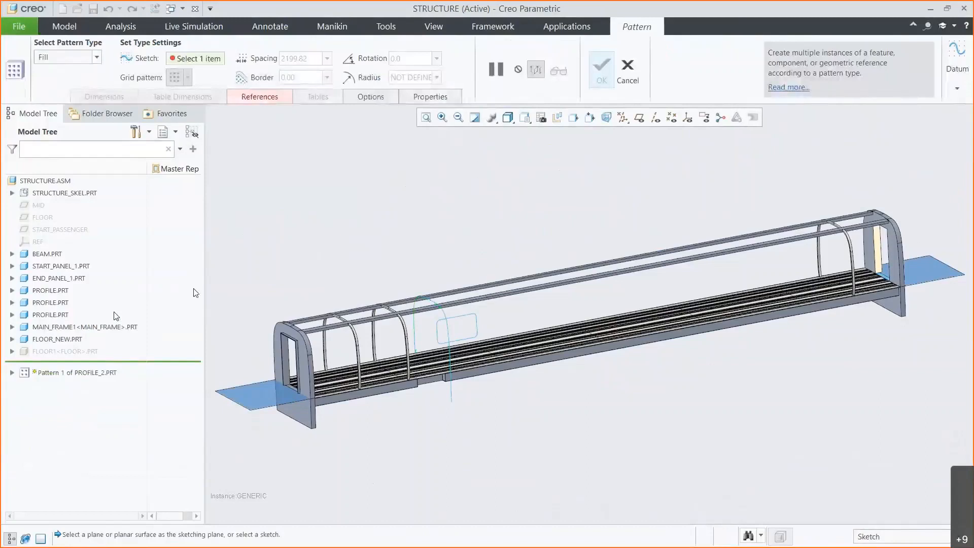
right_click(243, 263)
left_click(266, 226)
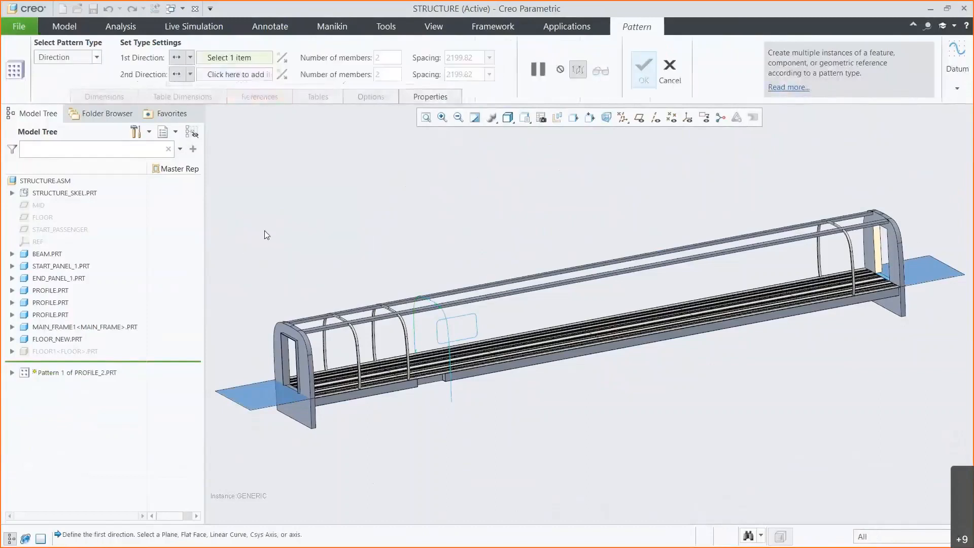
left_click(51, 231)
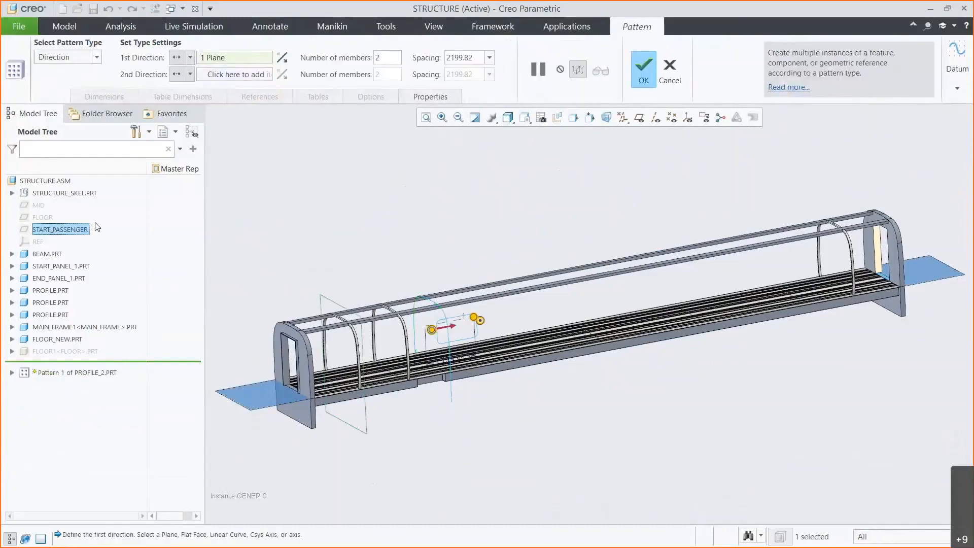
Set the PROFILE_2.PRT pattern to 8 members with a spacing of 2286 and complete it
left_click(387, 57)
type("8")
key("Return")
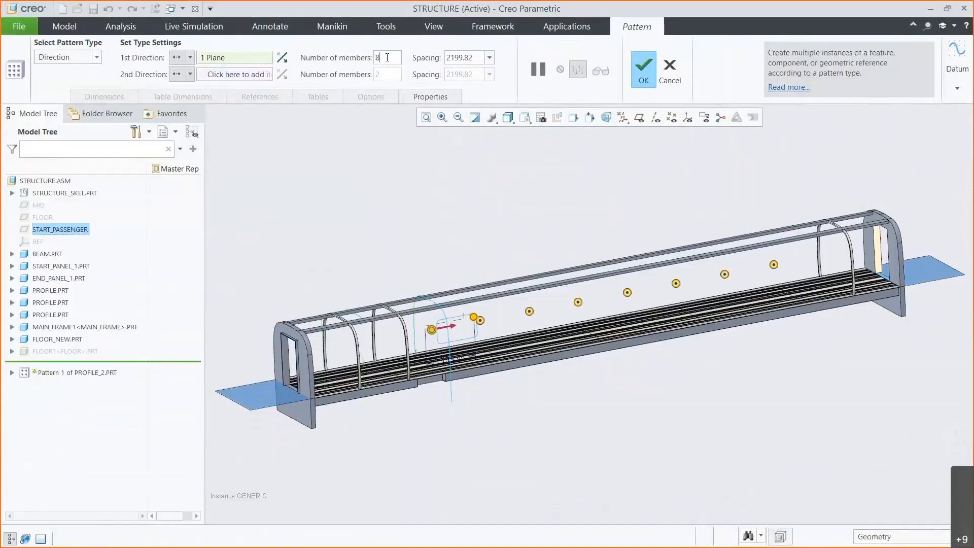
double_click(460, 53)
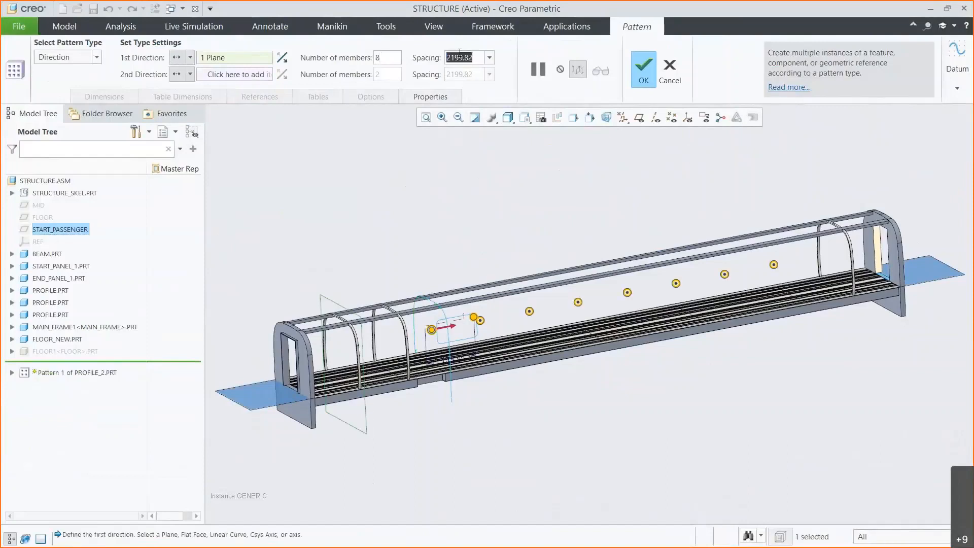
type("2286")
key("Return")
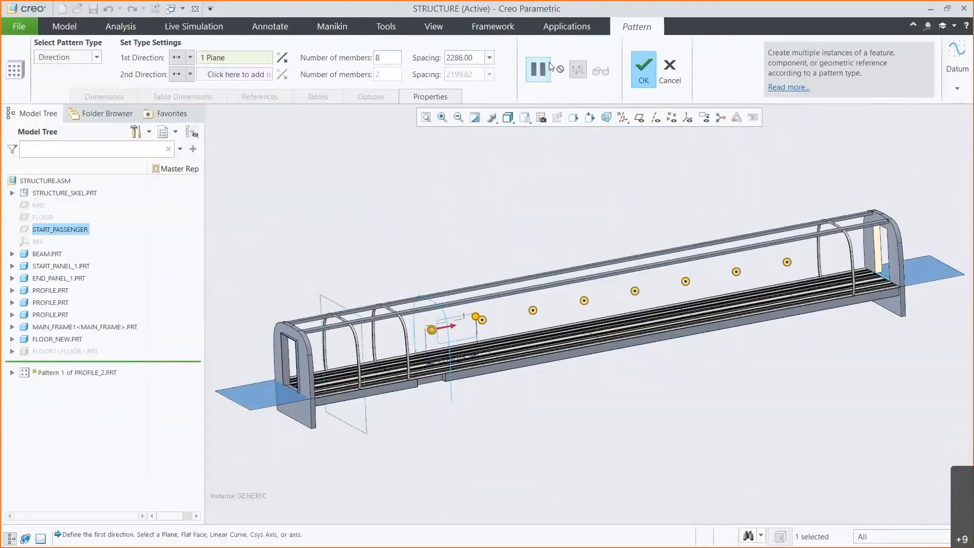
left_click(639, 67)
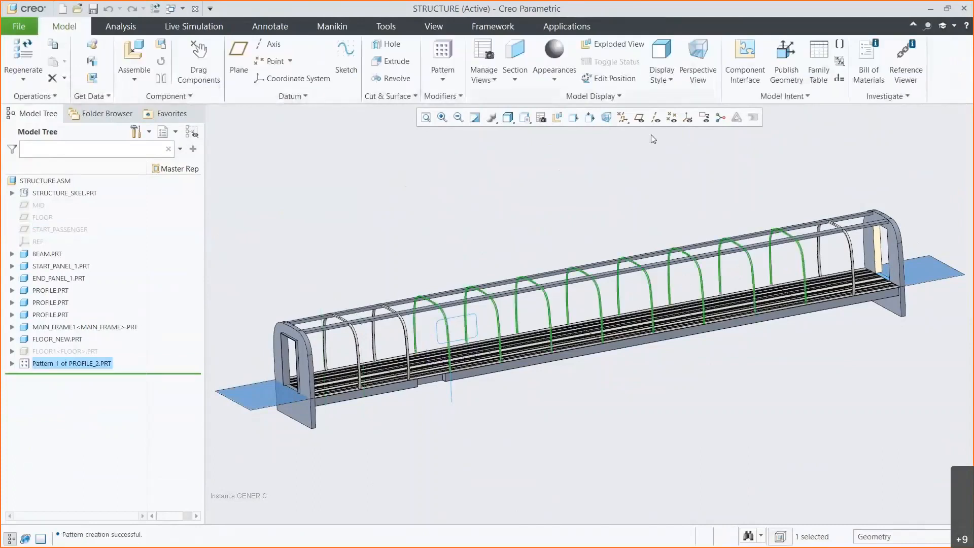
left_click(650, 161)
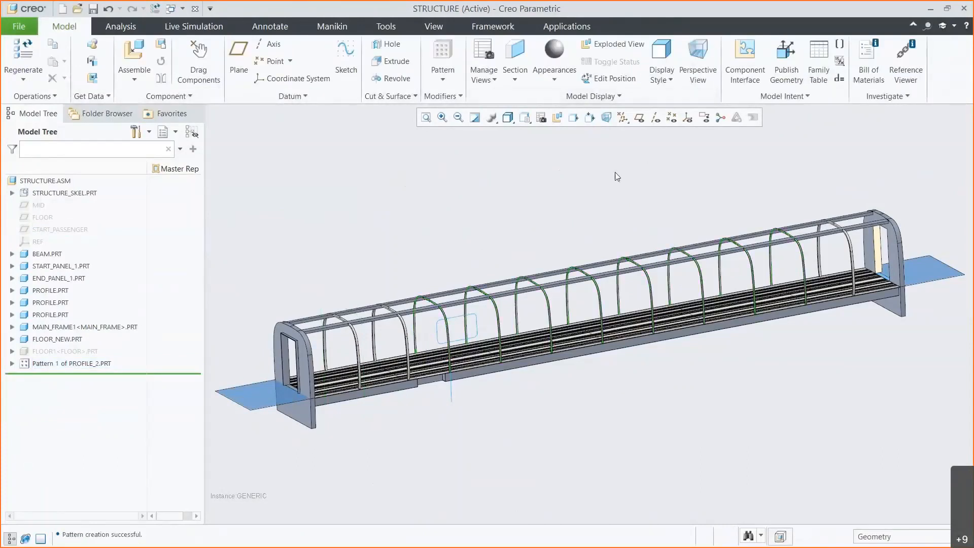
Save and close STRUCTURE.ASM, and set its representation to Master in the first PASSENGER_CAR.ASM of the train assembly
left_click(93, 9)
left_click(194, 10)
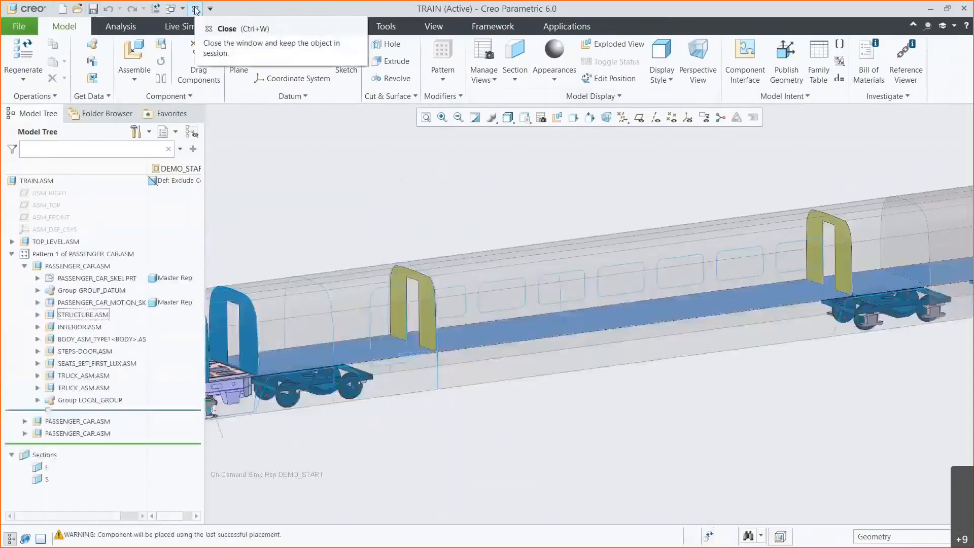
left_click(92, 315)
right_click(92, 316)
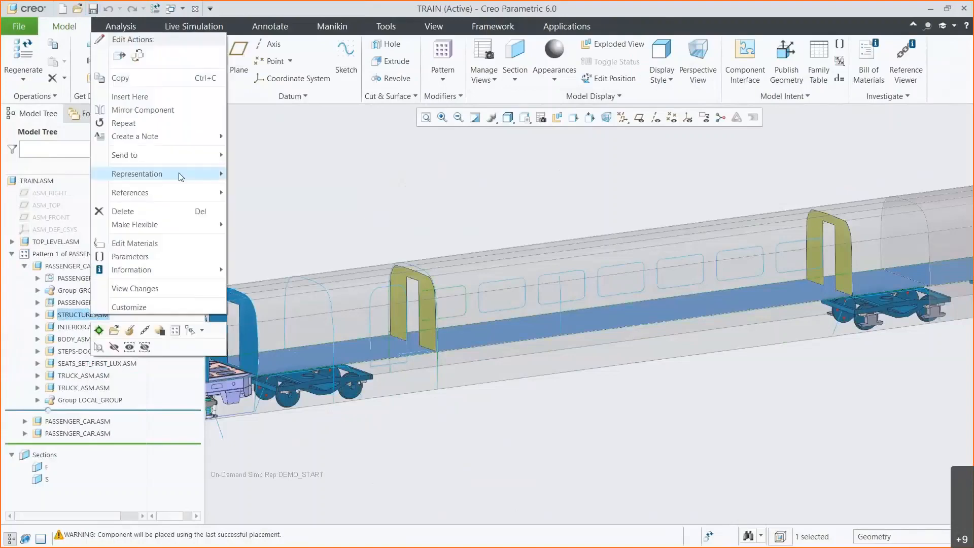
mouse_move(195, 174)
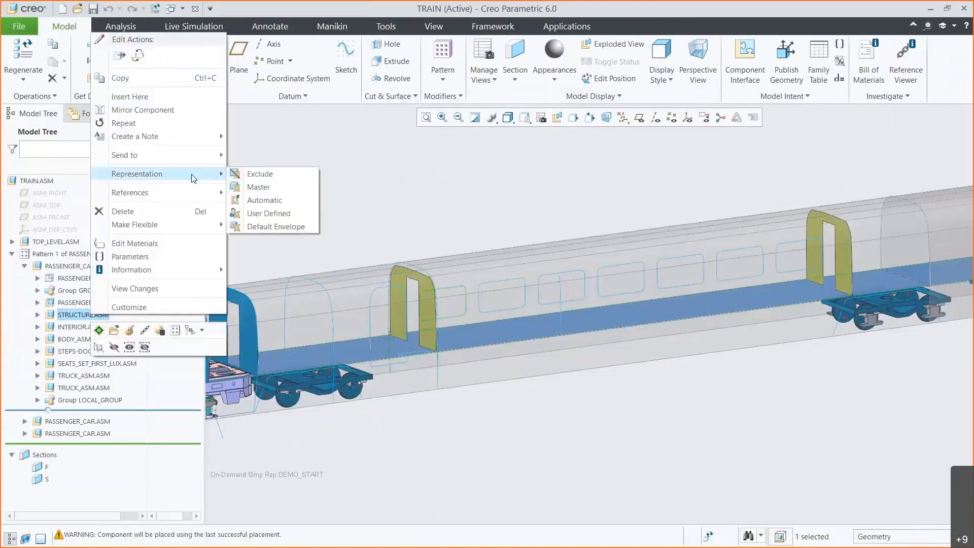
left_click(251, 187)
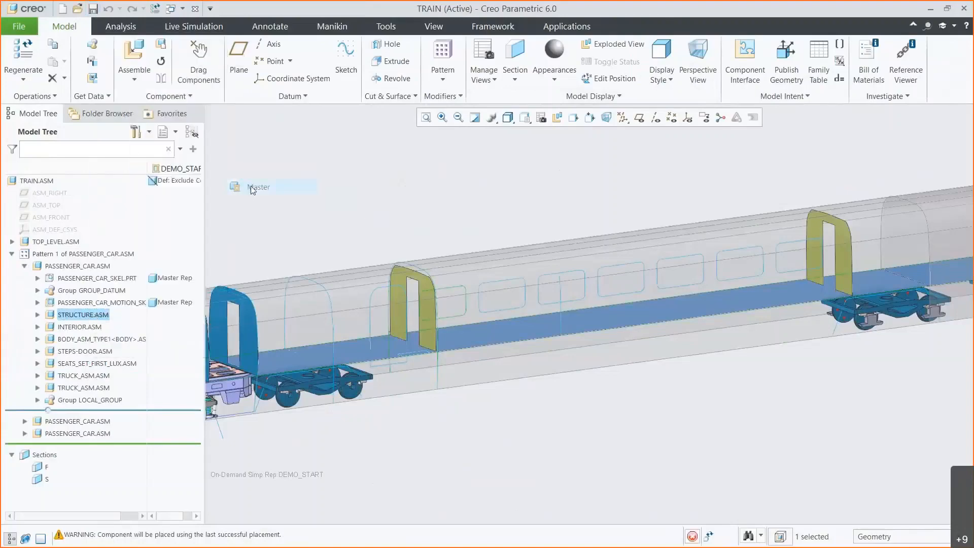
Open INTERIOR.ASM from the passenger car in its Master Rep
left_click(81, 328)
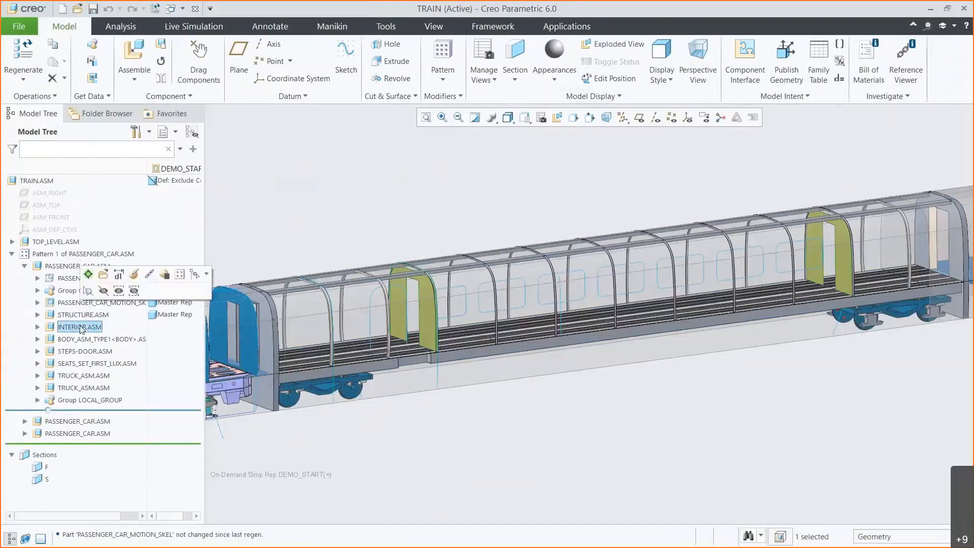
left_click(103, 274)
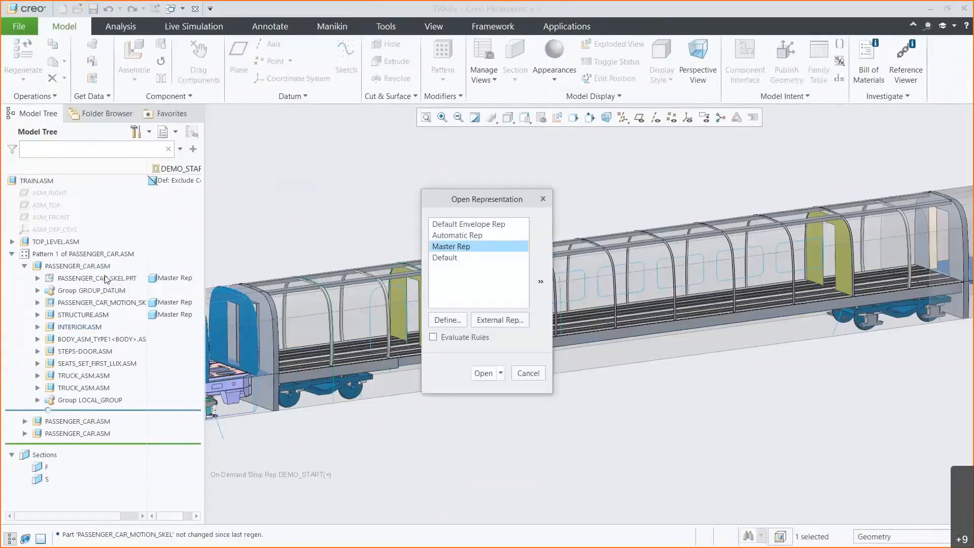
left_click(479, 373)
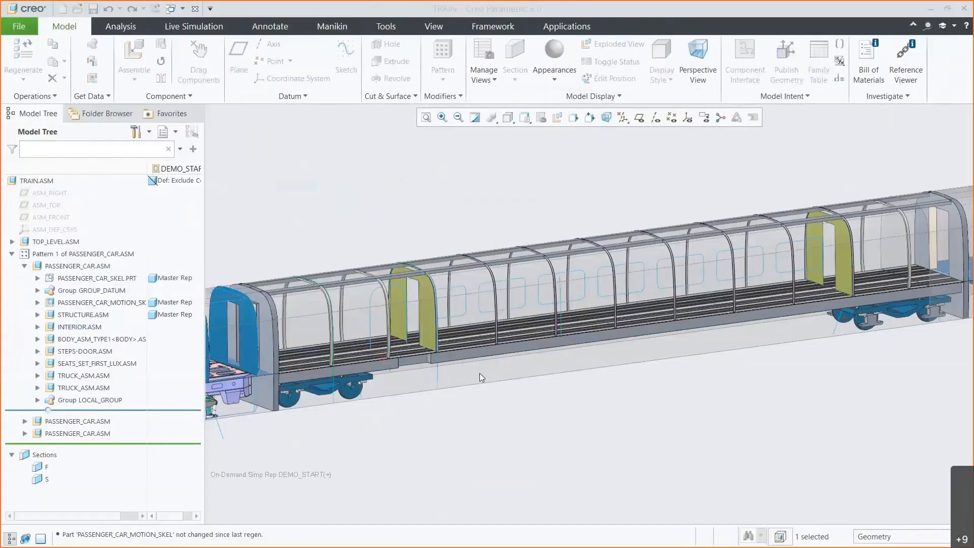
Expand the first WALL.PRT pattern and activate its first WALL.PRT member for editing
left_click(12, 254)
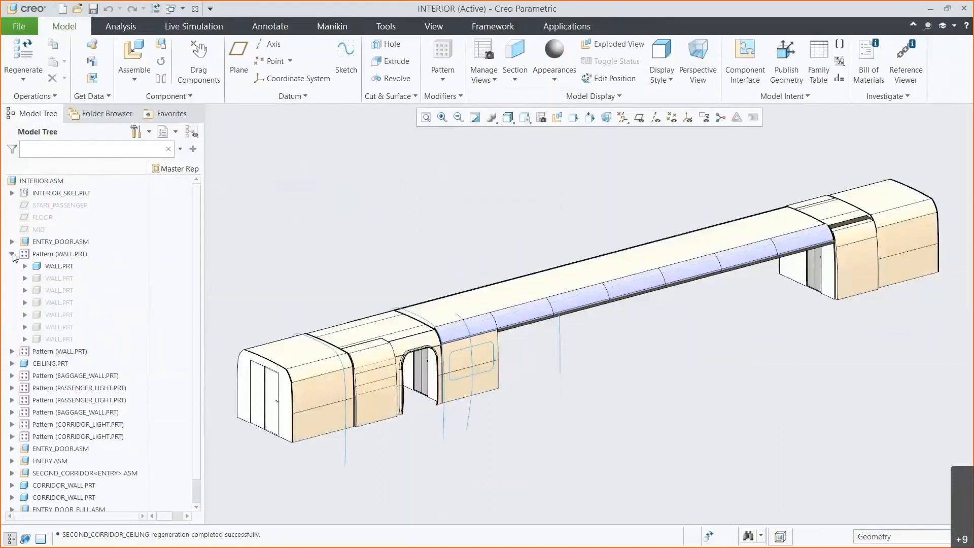
left_click(43, 267)
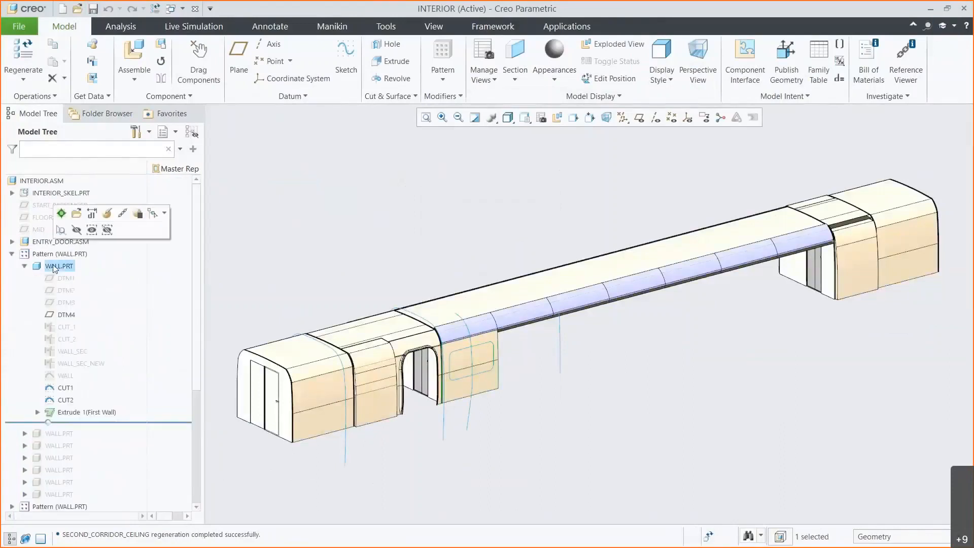
left_click(65, 219)
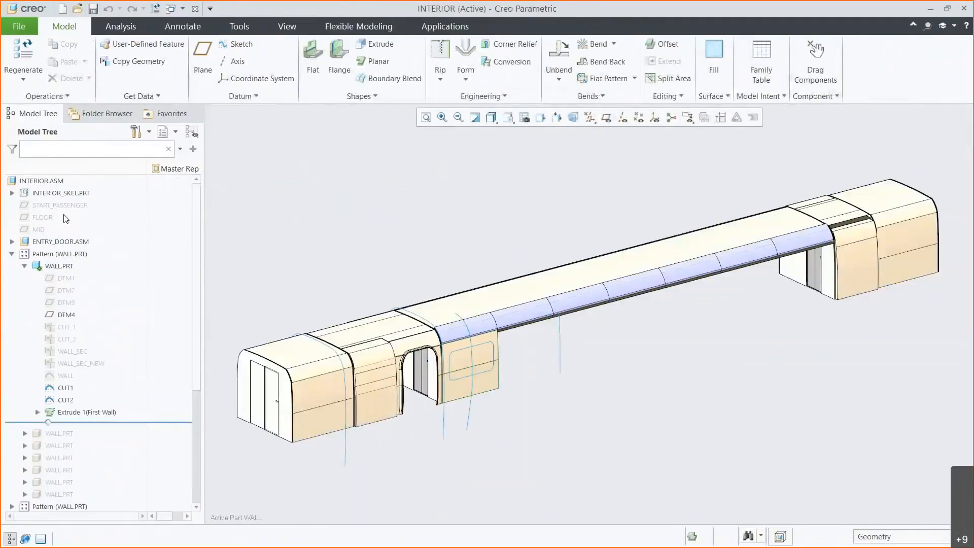
Start a Sketched Form on the wall panel and set datum planes DTM2 and DTM1 as the sketch references
scroll(432, 390, "down", 4)
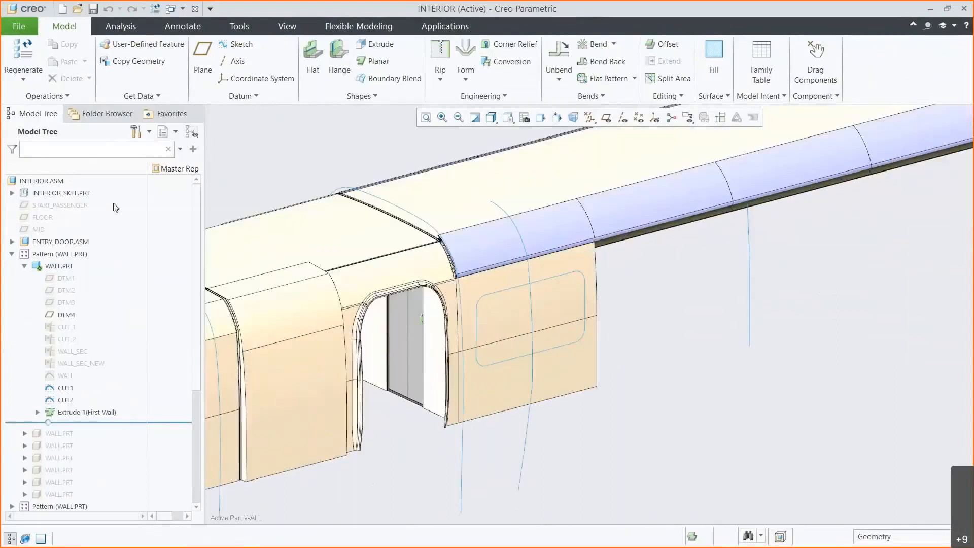
left_click(465, 76)
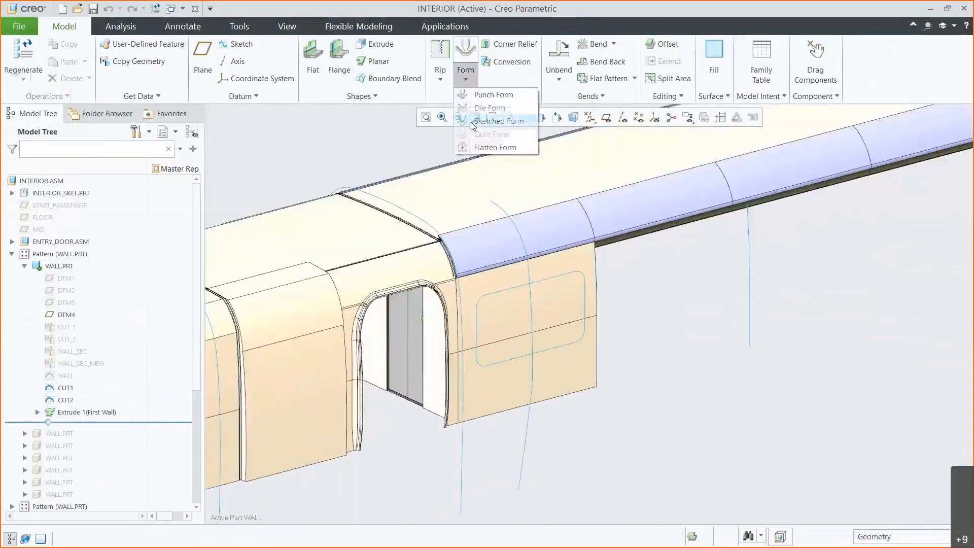
left_click(498, 121)
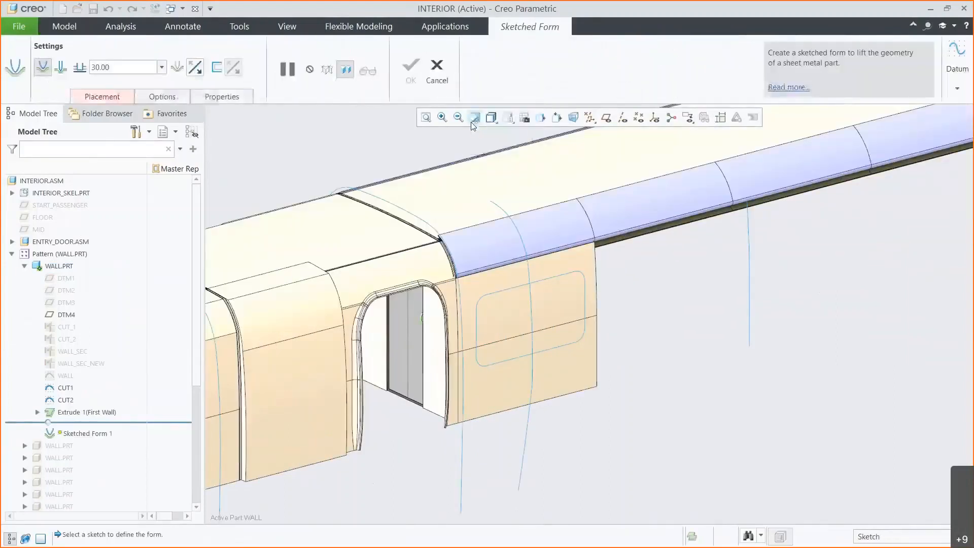
left_click(486, 351)
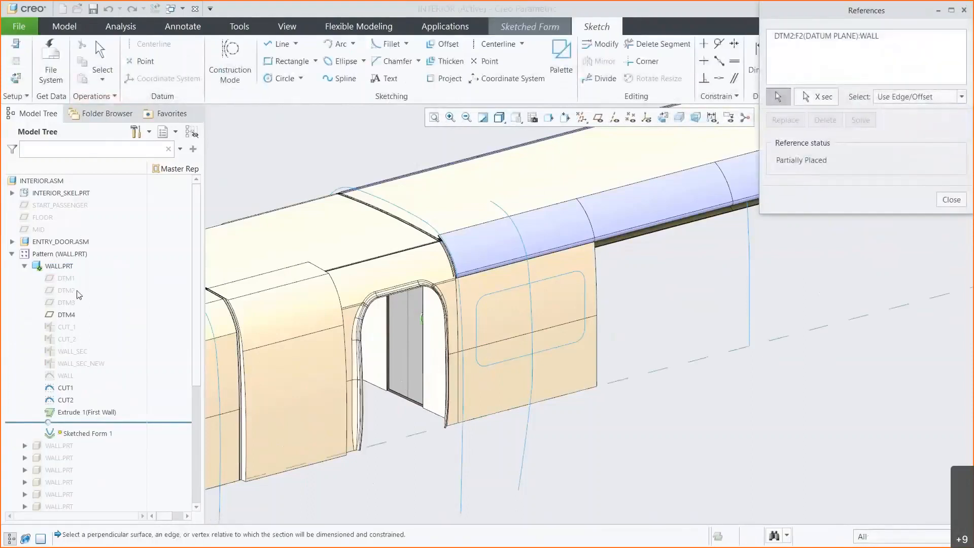
left_click(66, 278)
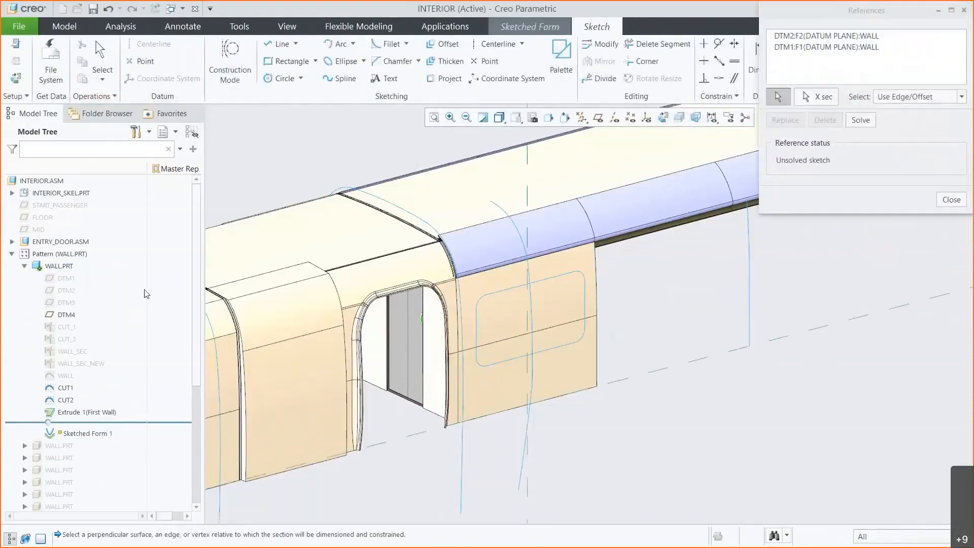
left_click(943, 200)
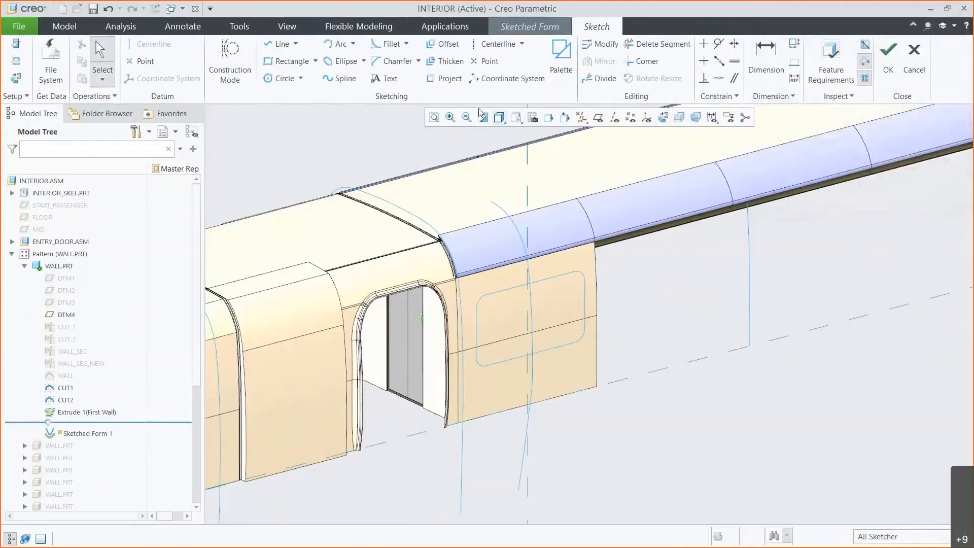
Project the whole window outline loop into the sketch and finish the sketch
left_click(449, 80)
left_click(916, 167)
left_click(568, 344)
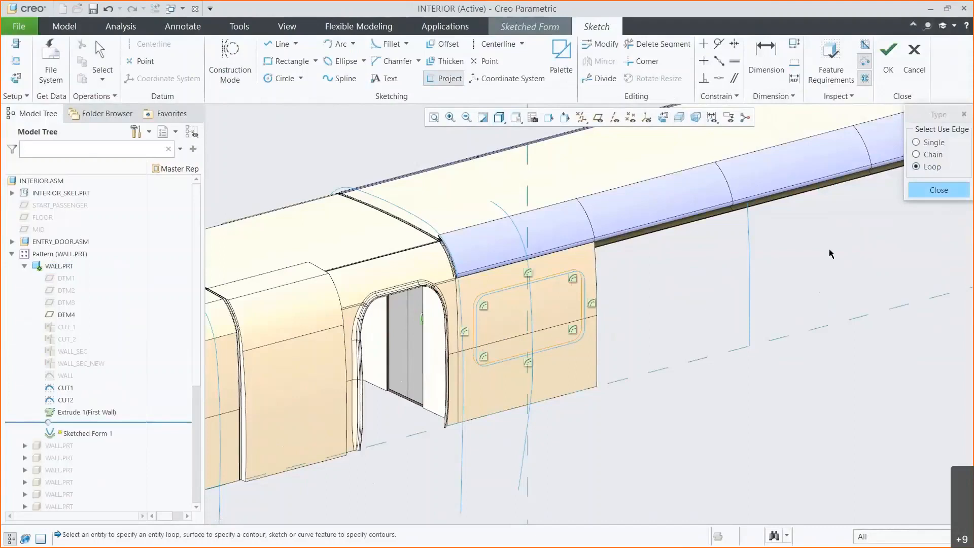
left_click(919, 191)
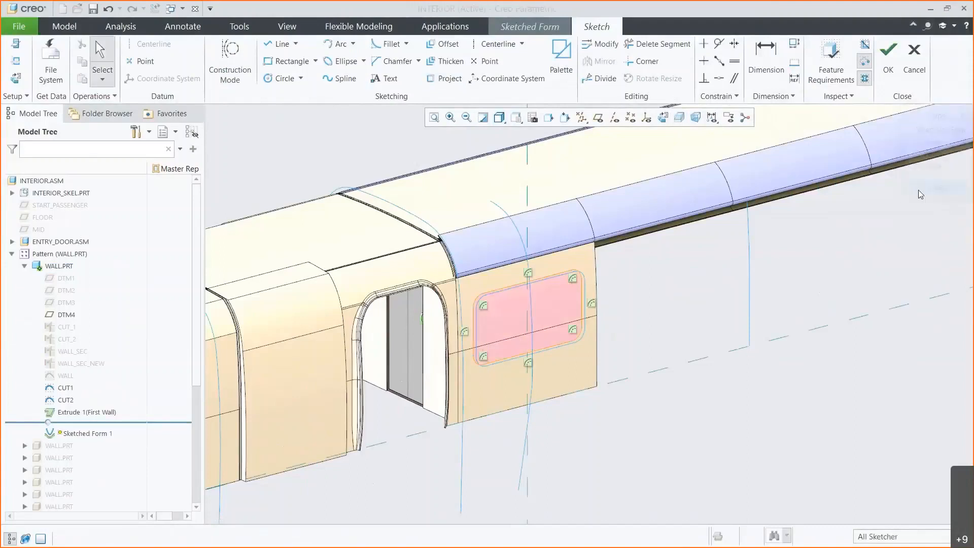
left_click(888, 70)
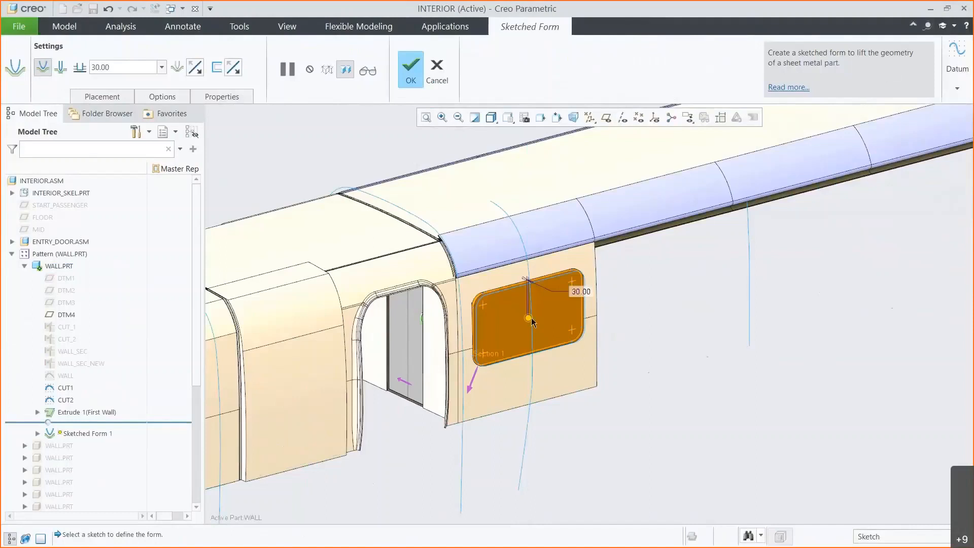
Stretch the sketched form to a depth of about 751 and turn off its capped ends
left_click_drag(529, 318, 560, 347)
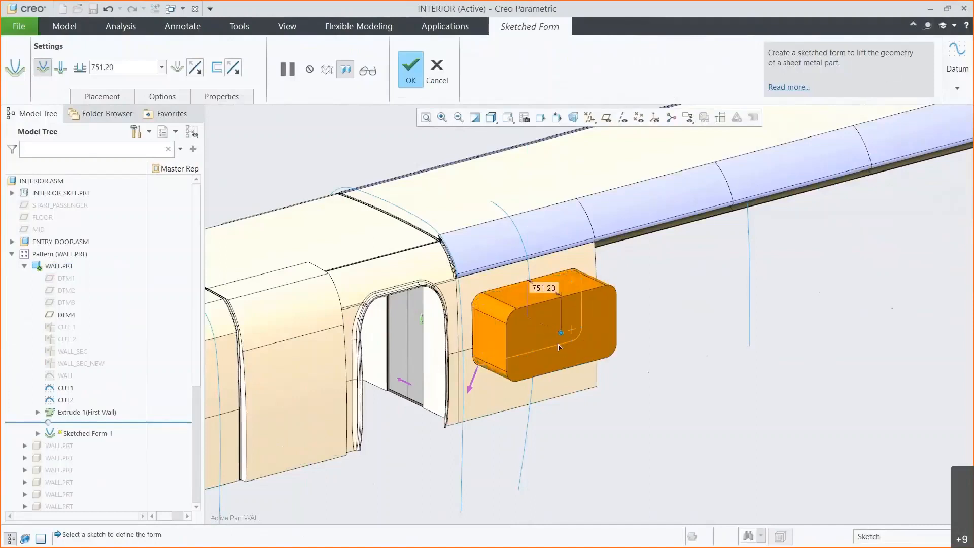
left_click(167, 97)
left_click(155, 177)
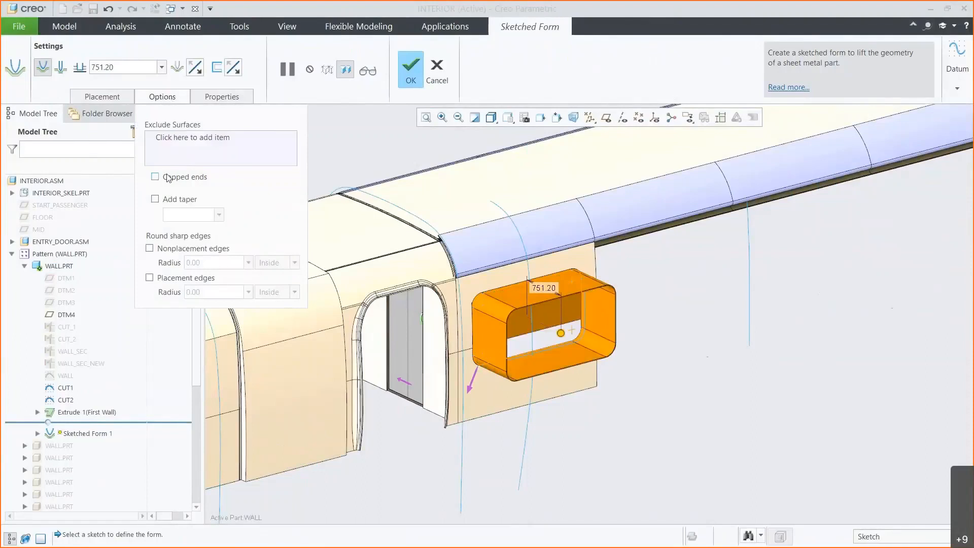
Add a taper of -6 to the form, round its placement edges with a 50 inside radius, and complete it
left_click(156, 199)
double_click(173, 214)
type("-6")
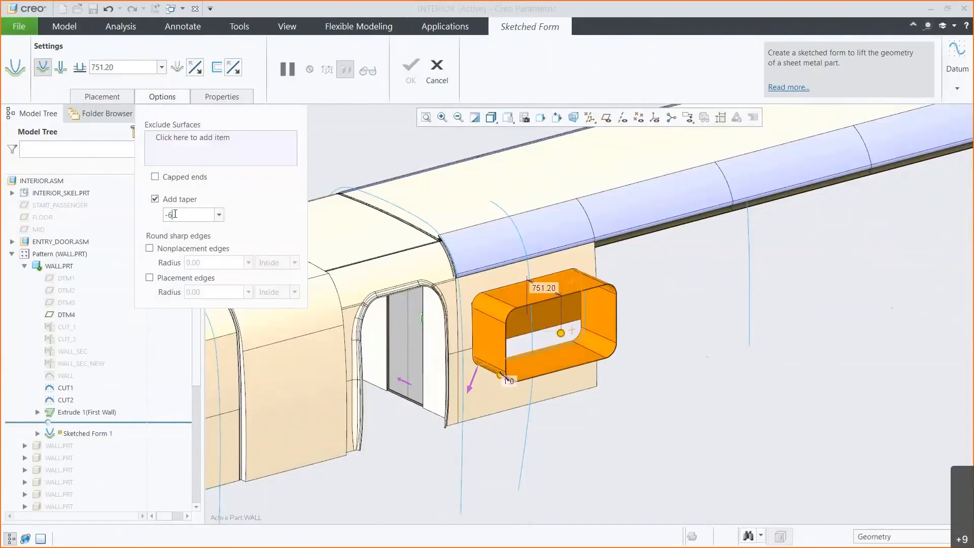
key("Return")
left_click(149, 277)
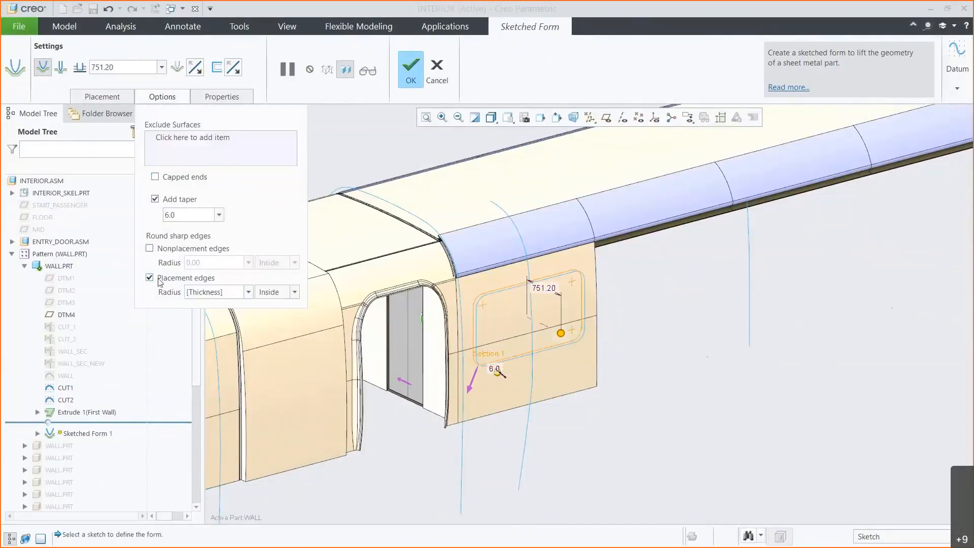
double_click(219, 292)
type("50")
key("Return")
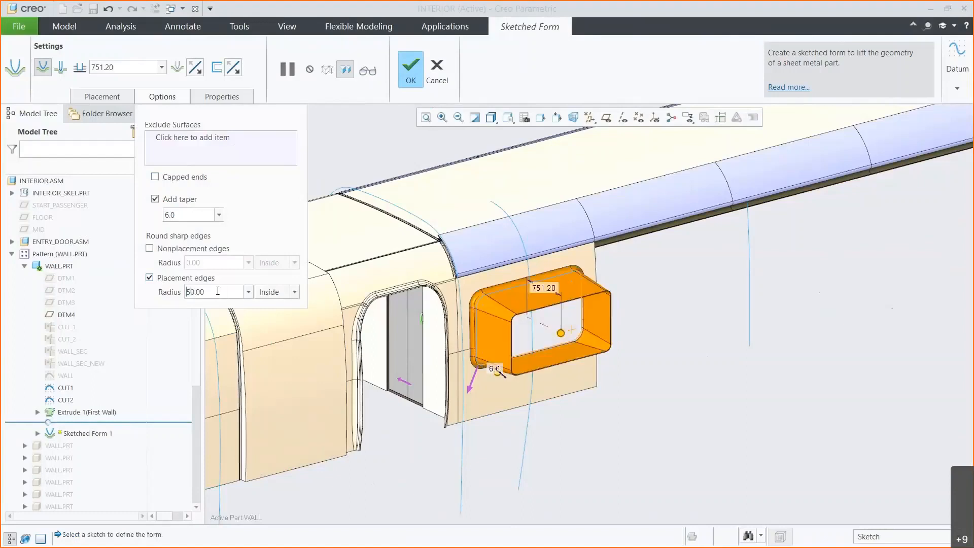
left_click(410, 76)
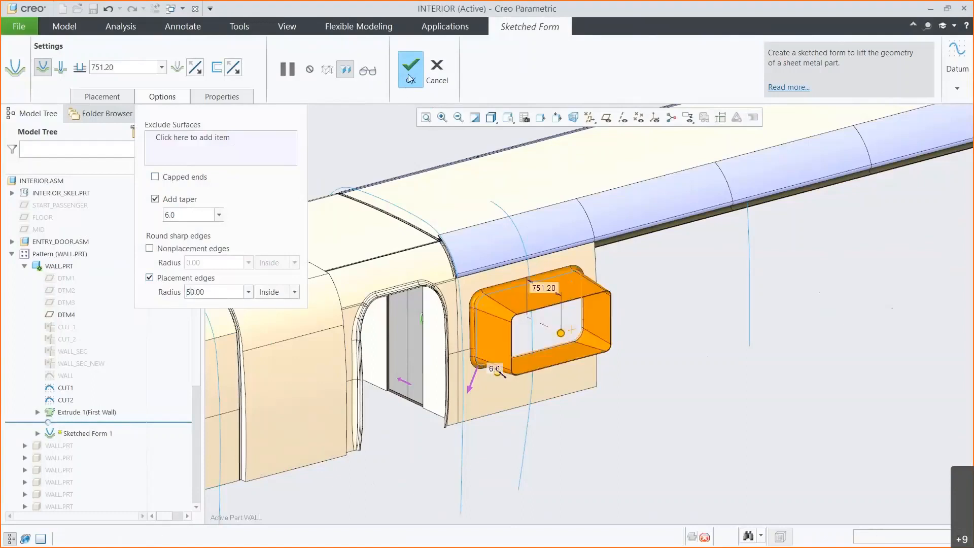
Extrude the CUT2 curve as a symmetric solid cut, 2409.68 deep, removing the window form's protruding part while keeping the wall
left_click(65, 399)
left_click(67, 346)
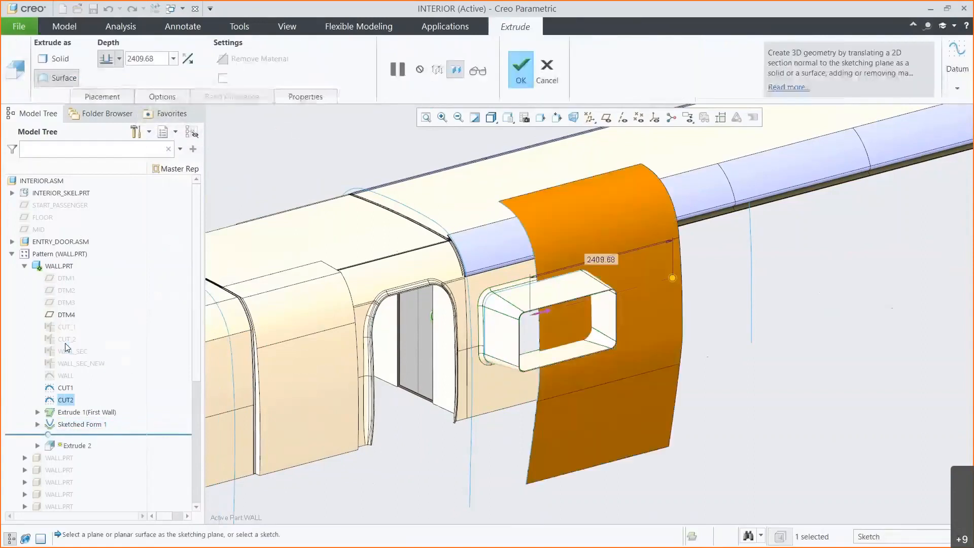
left_click(53, 58)
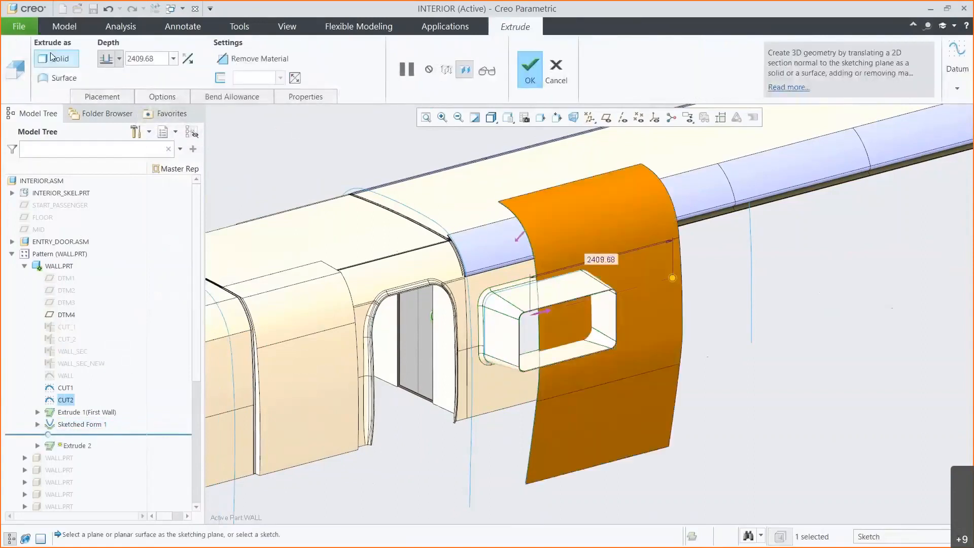
left_click(119, 58)
left_click(107, 84)
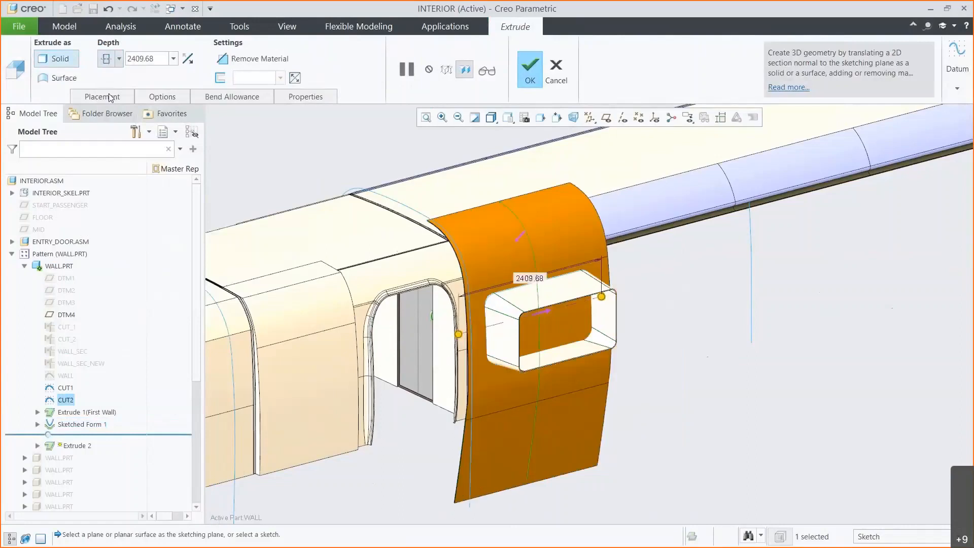
left_click(219, 60)
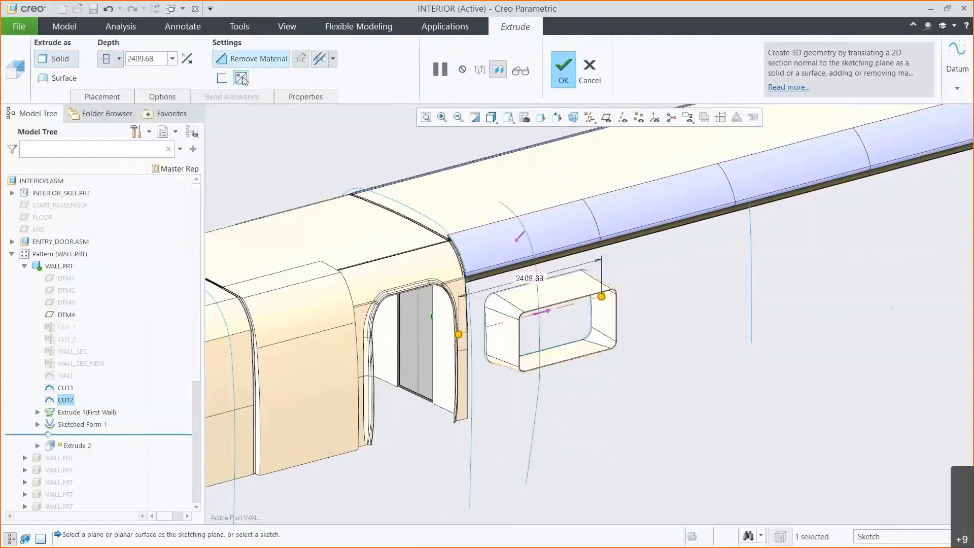
left_click(241, 79)
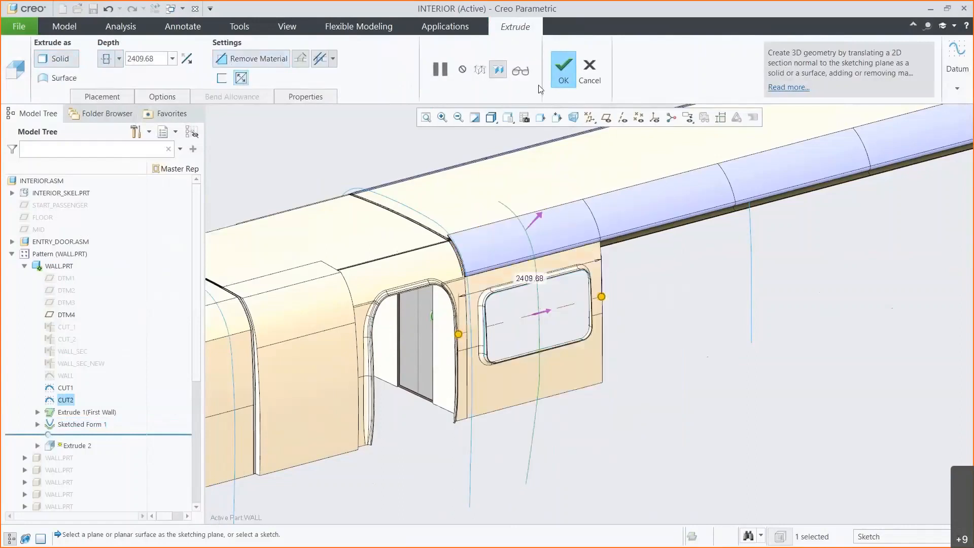
left_click(564, 76)
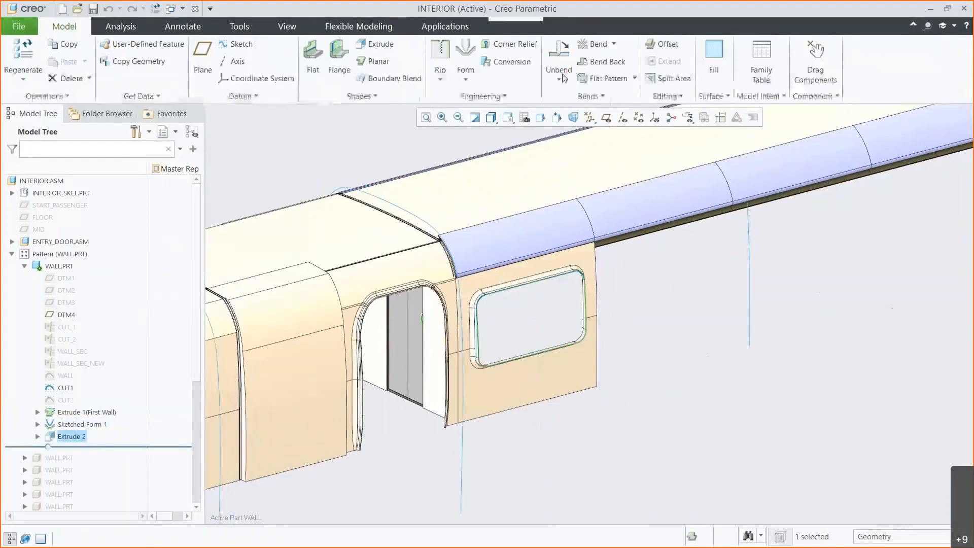
Reactivate INTERIOR.ASM and restore the default view orientation
left_click(637, 280)
key("ctrl+a")
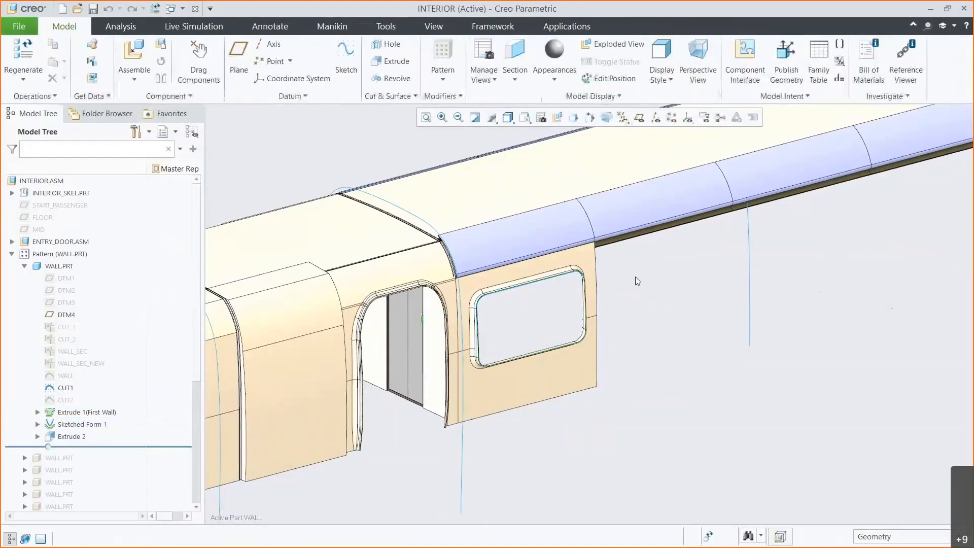
key("ctrl+d")
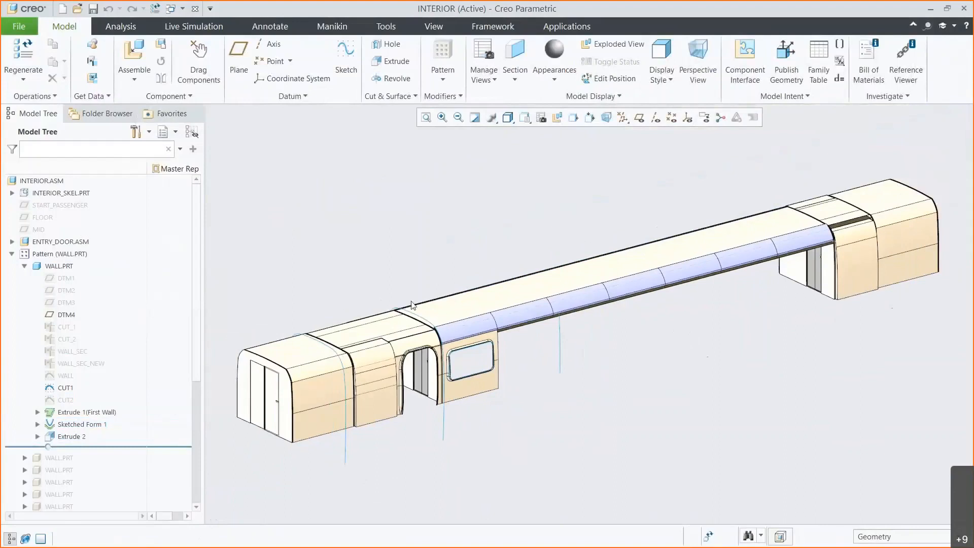
Collapse the first WALL.PRT and show the other six hidden members of its pattern
left_click(25, 266)
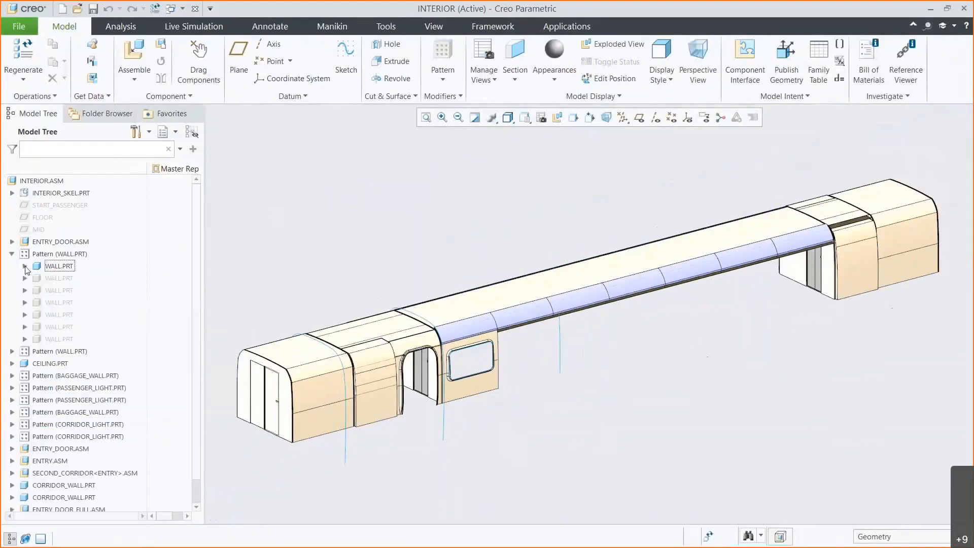
left_click(48, 278)
left_click(56, 338, "shift")
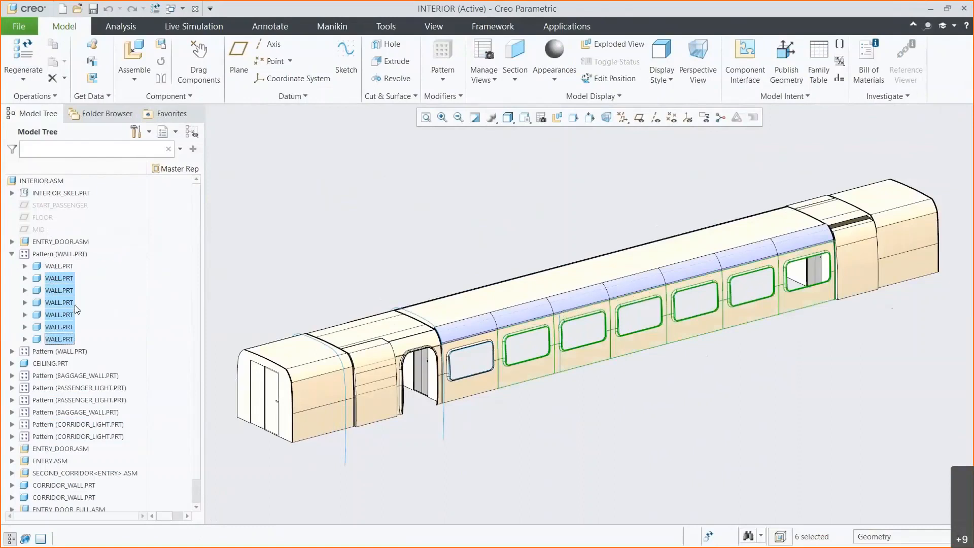
Expand the second WALL.PRT pattern and show all seven of its hidden members
left_click(12, 351)
left_click(49, 363)
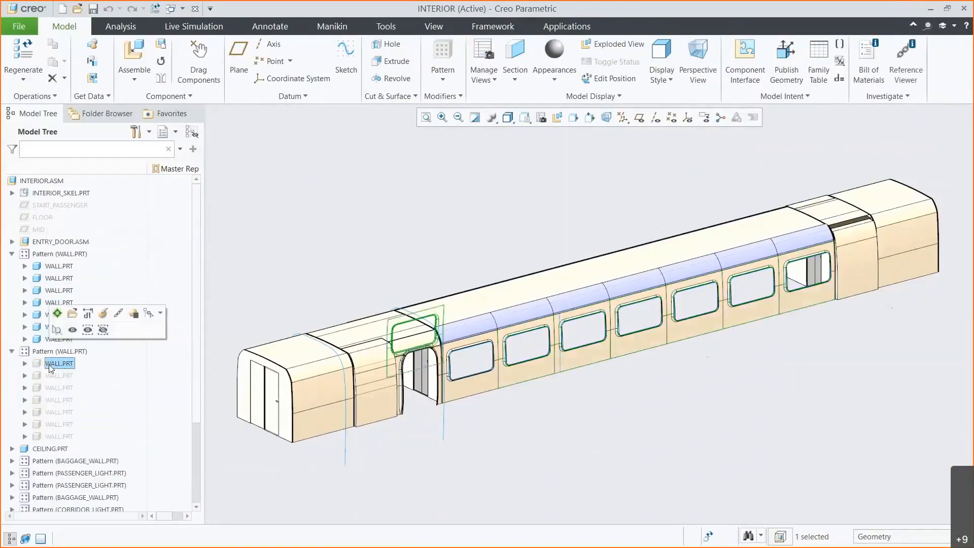
left_click(53, 436, "shift")
left_click(74, 398)
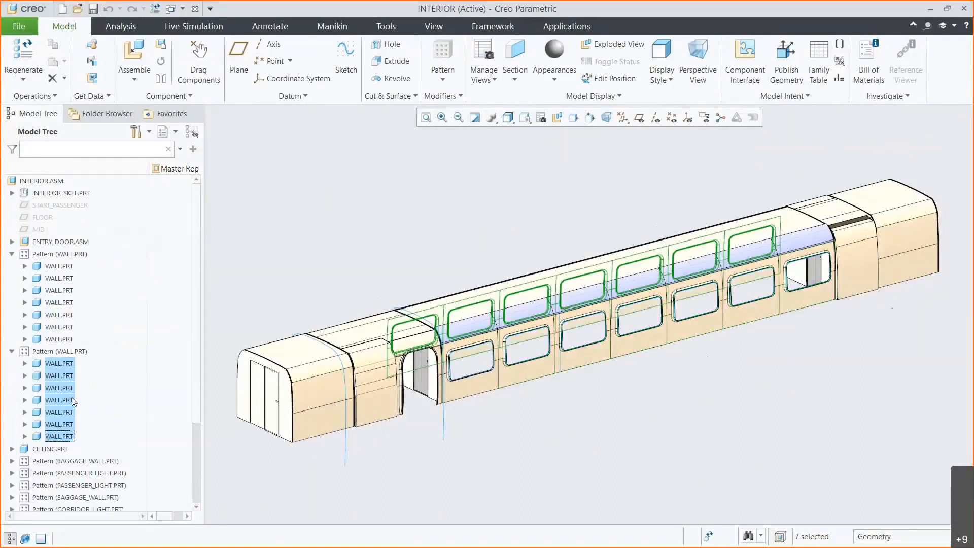
left_click(229, 451)
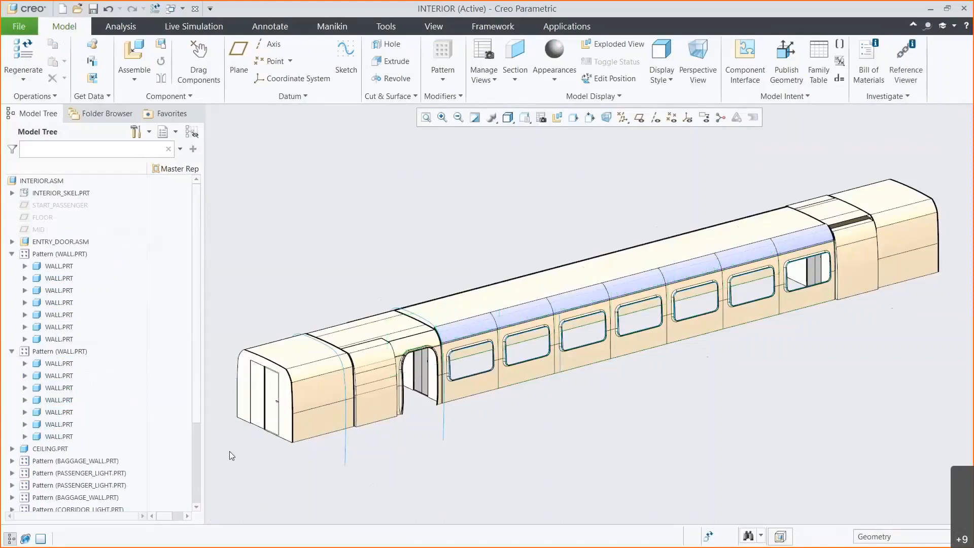
Regenerate INTERIOR.ASM with the current input values, save it and close its window
key("ctrl+g")
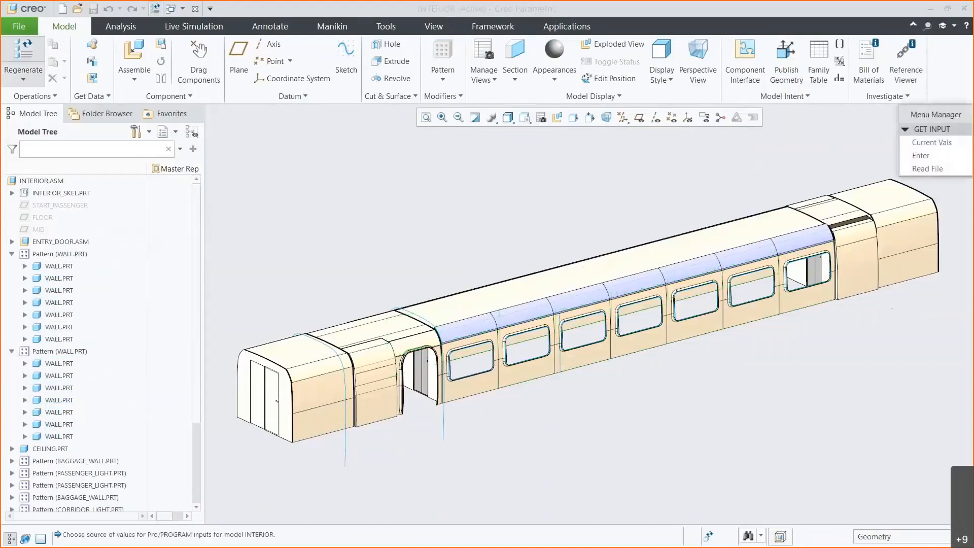
left_click(930, 143)
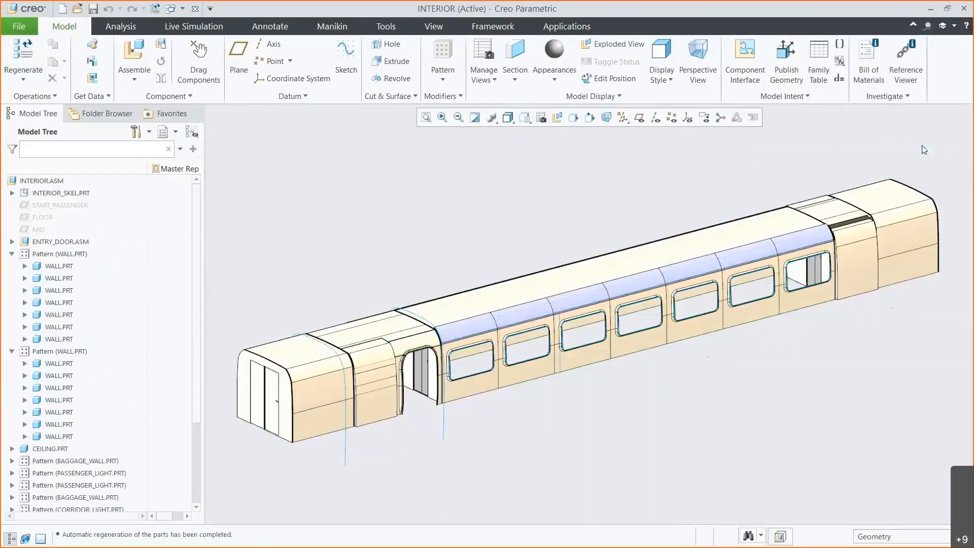
left_click(93, 10)
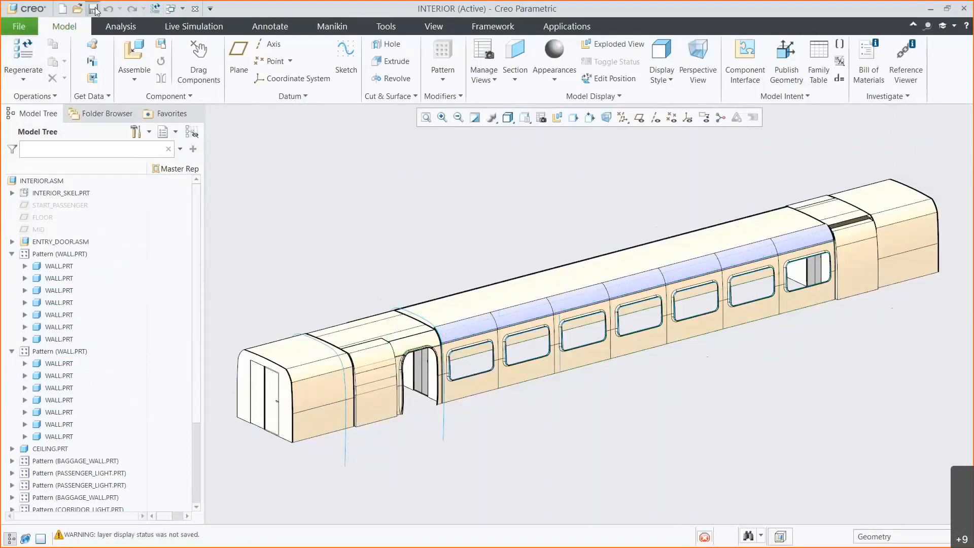
left_click(195, 9)
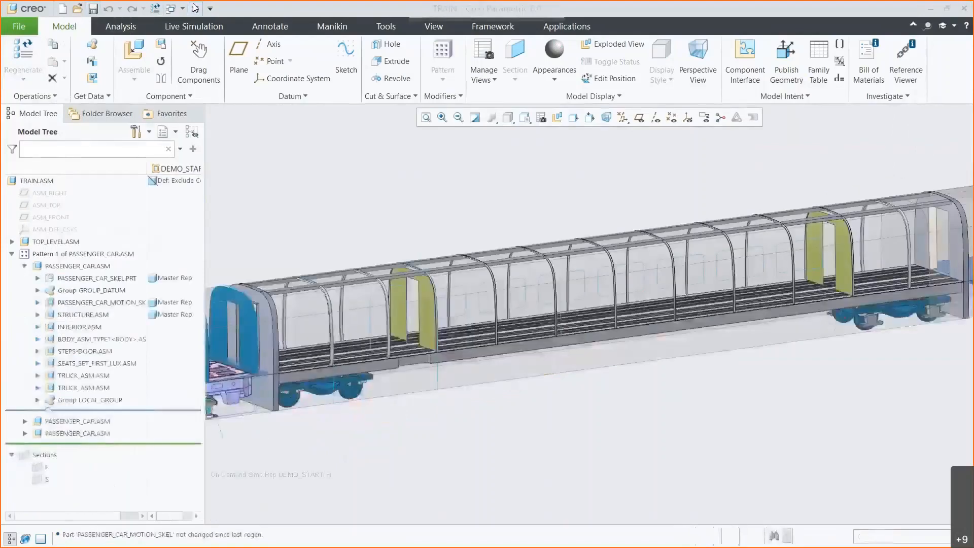
Set INTERIOR.ASM in the first passenger car to its Master representation
left_click(84, 328)
right_click(83, 327)
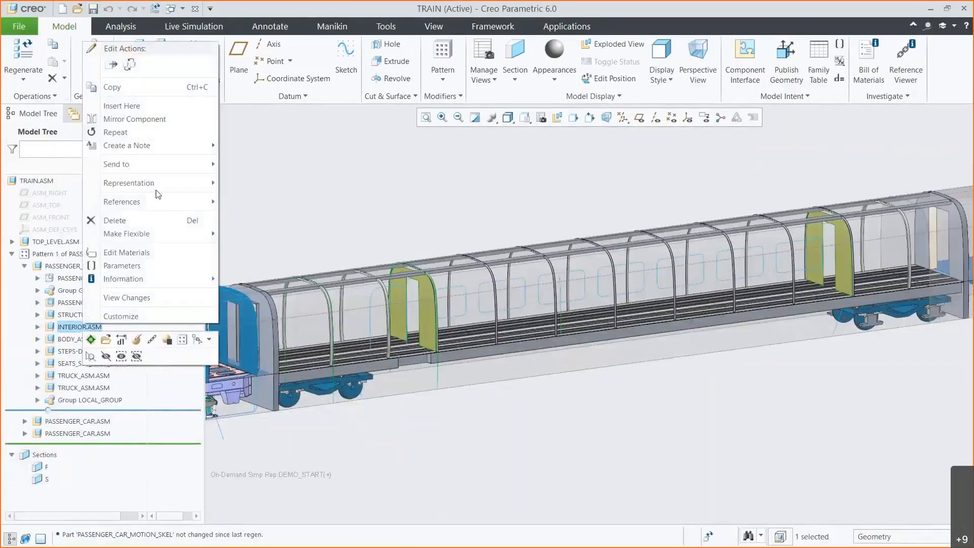
mouse_move(160, 185)
left_click(249, 183)
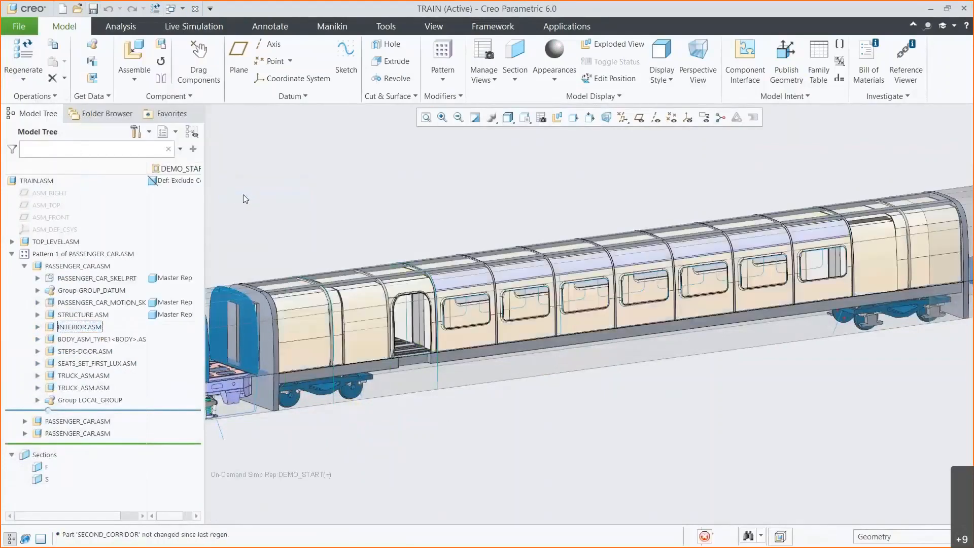
Open STEPS-DOOR.ASM in its own window using the Master Rep
left_click(85, 351)
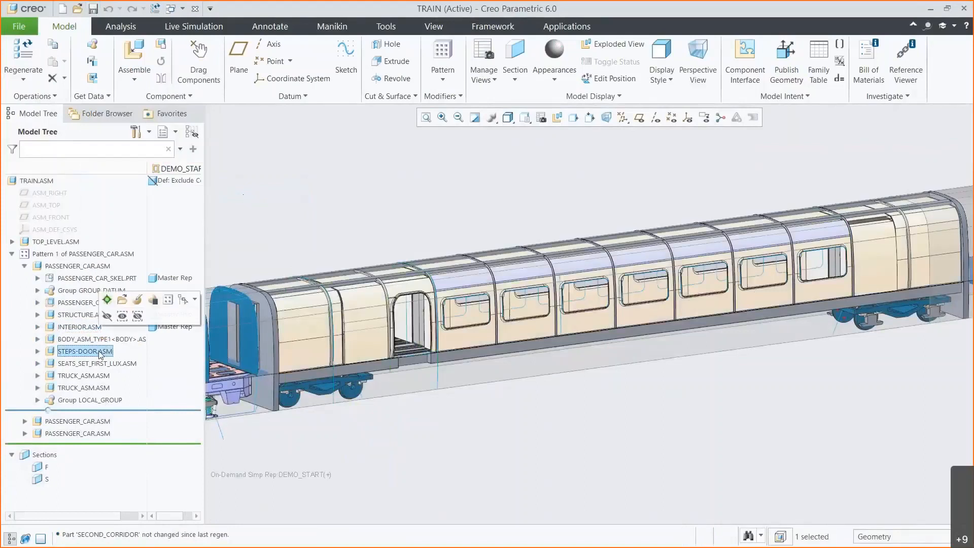
left_click(121, 312)
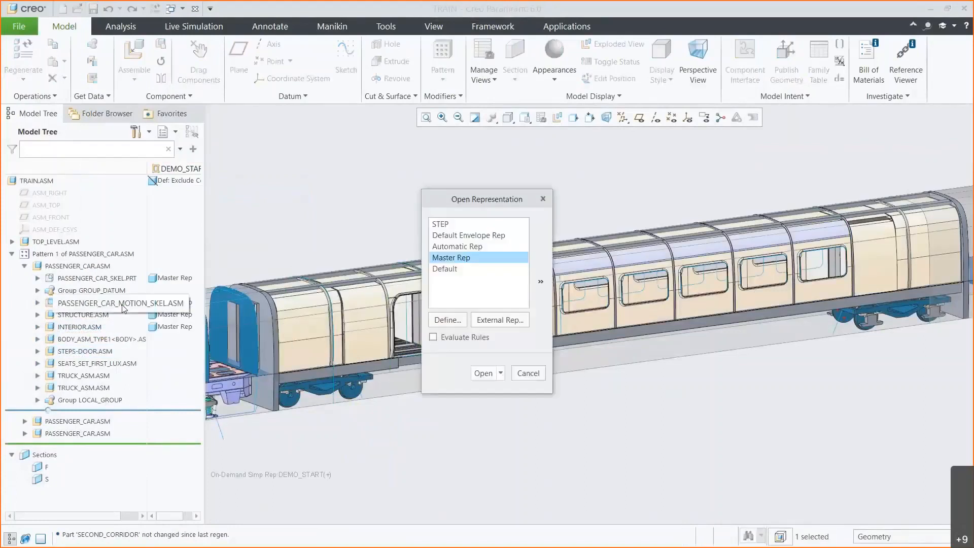
left_click(483, 373)
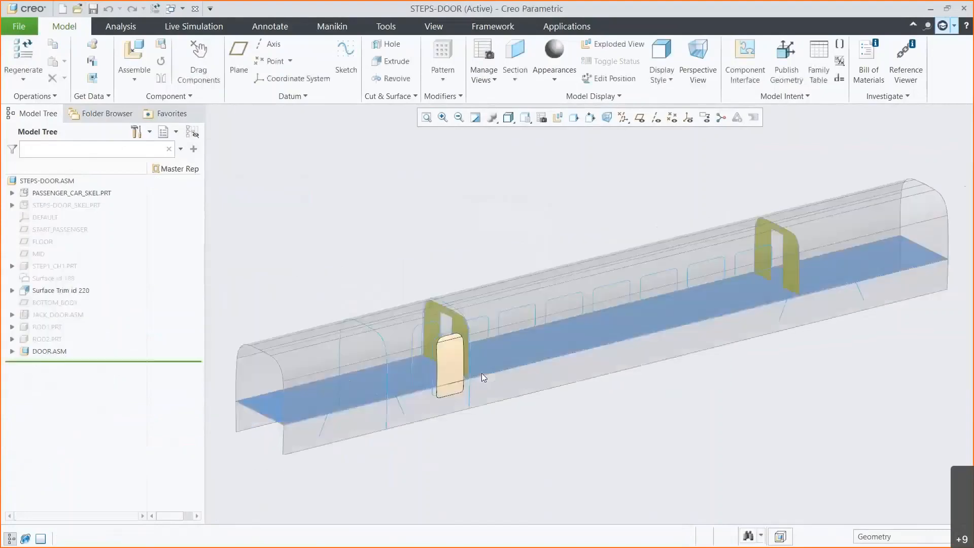
Show STEPS-DOOR_SKEL.PRT and update its SHRINKWRAP_STRUCTURE feature from the train structure
left_click(66, 206)
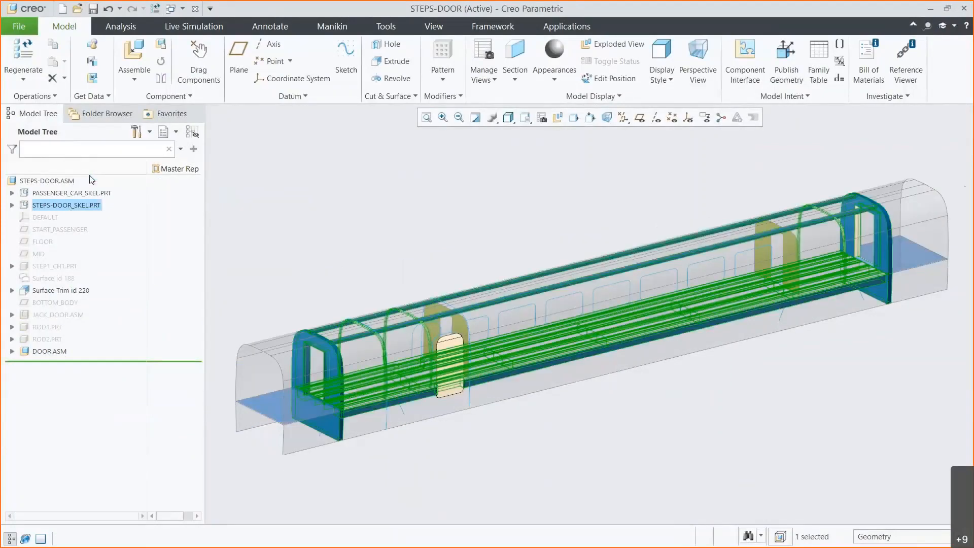
left_click(11, 205)
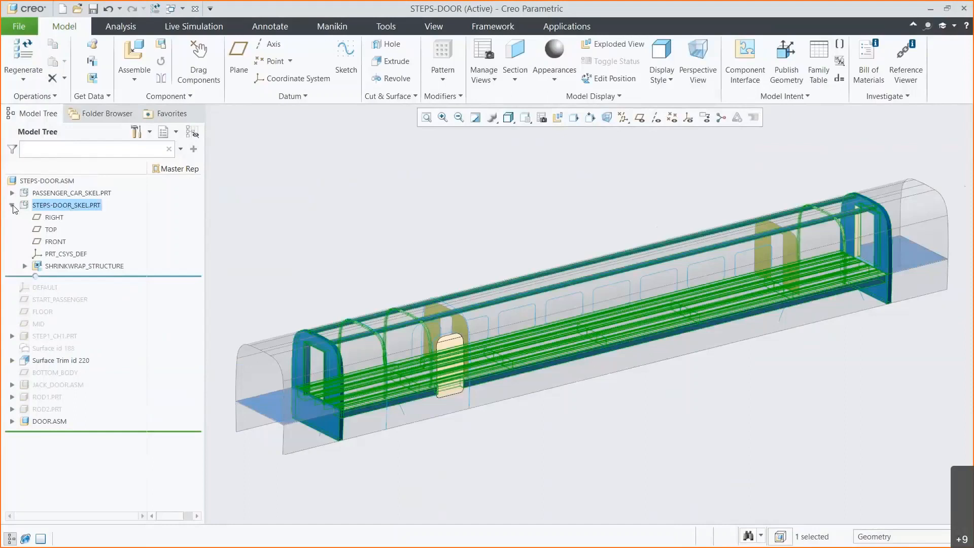
left_click(70, 267)
right_click(70, 267)
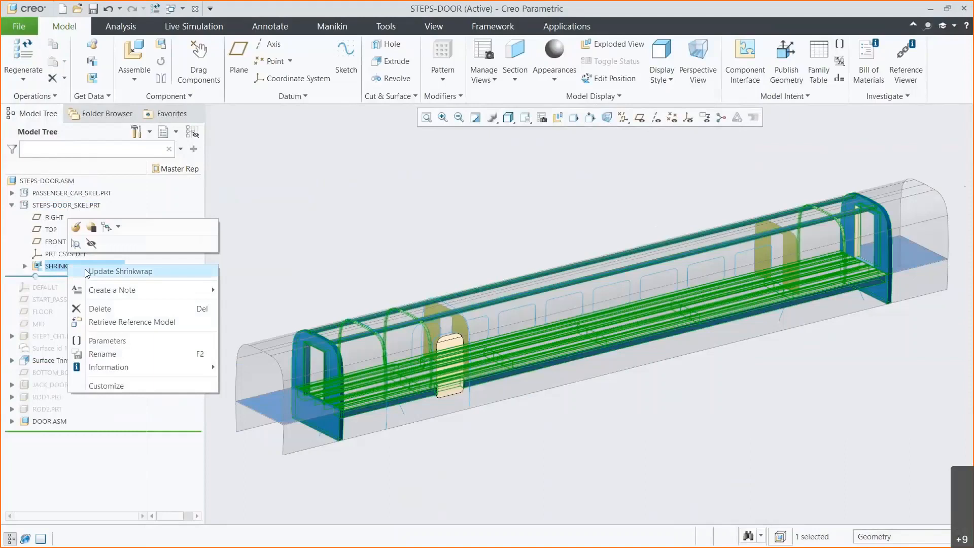
left_click(112, 272)
left_click(512, 309)
left_click(584, 311)
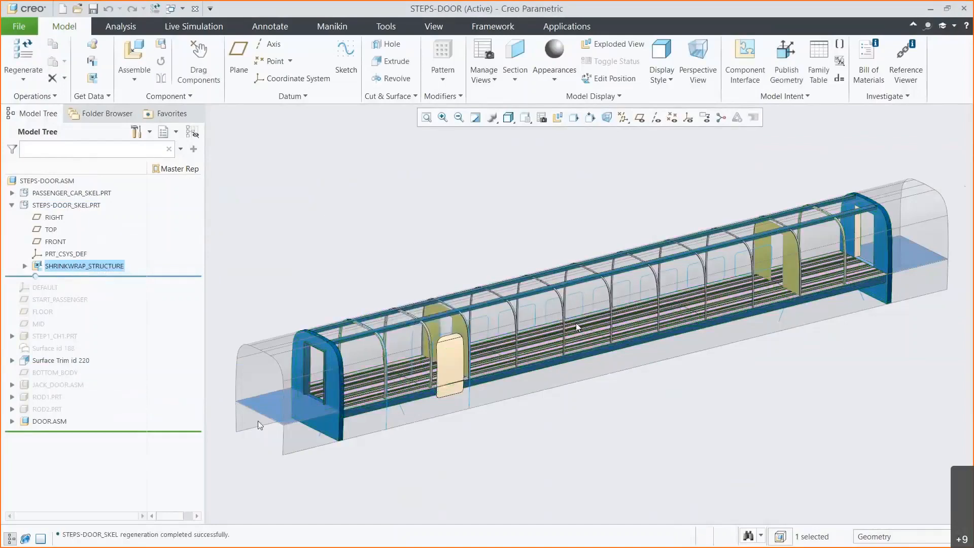
Expand DOOR.ASM down to the features of DOOR_INT.PRT, and activate that part with the view zoomed on it
left_click(12, 421)
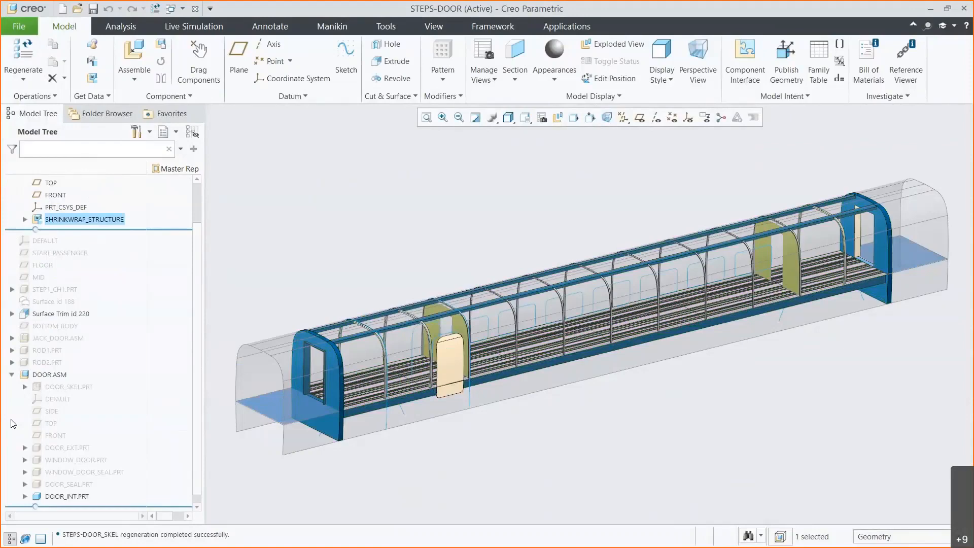
left_click(25, 496)
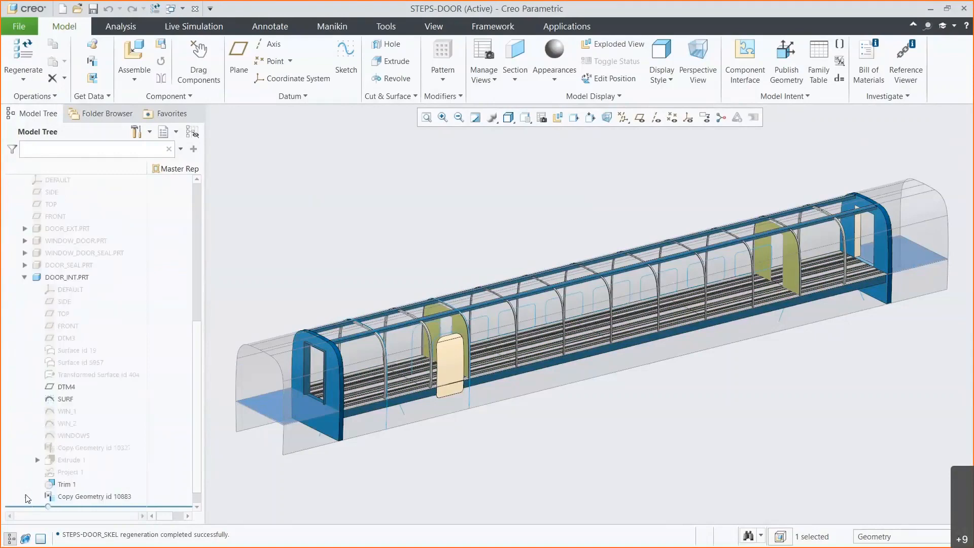
left_click(66, 278)
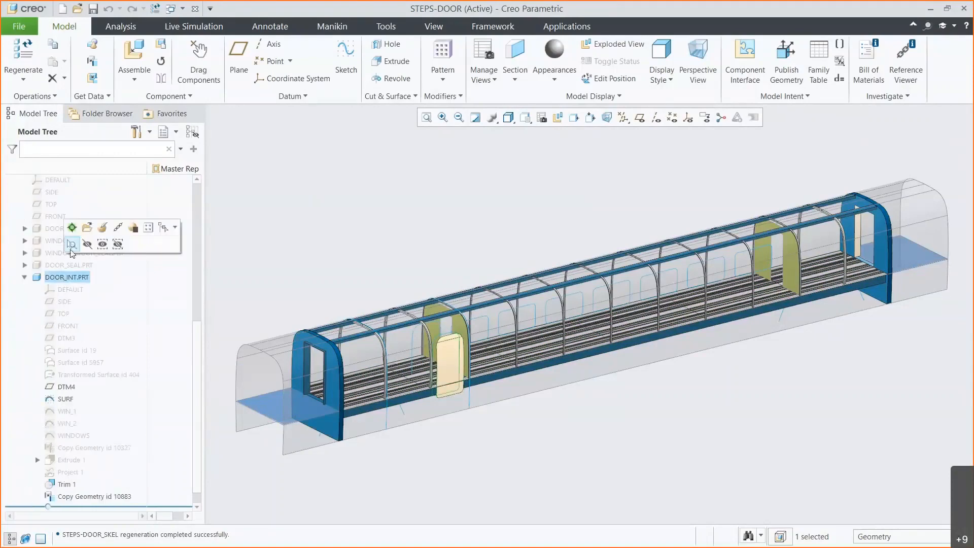
left_click(72, 228)
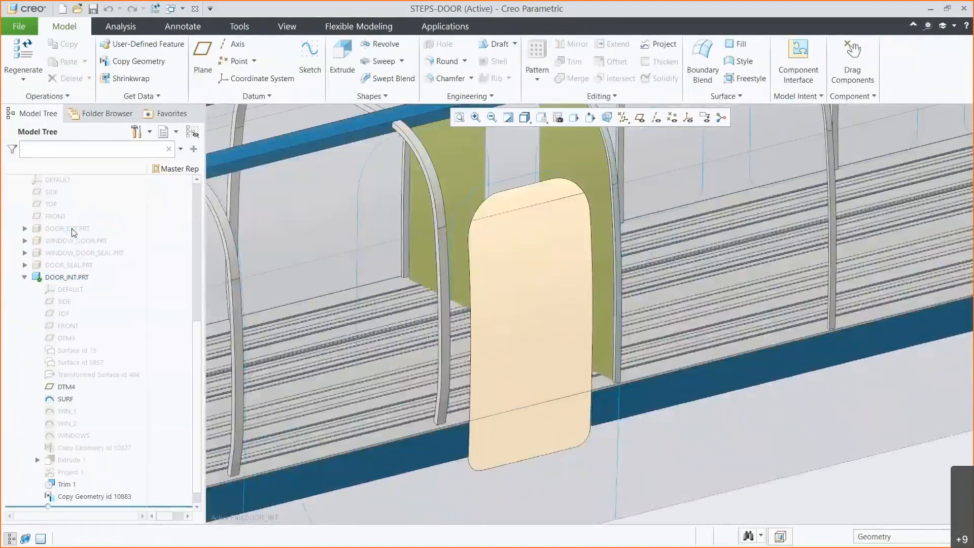
Set the update control of DOOR_INT.PRT's last Copy Geometry feature to Manual Update with Notification
right_click(84, 497)
mouse_move(159, 408)
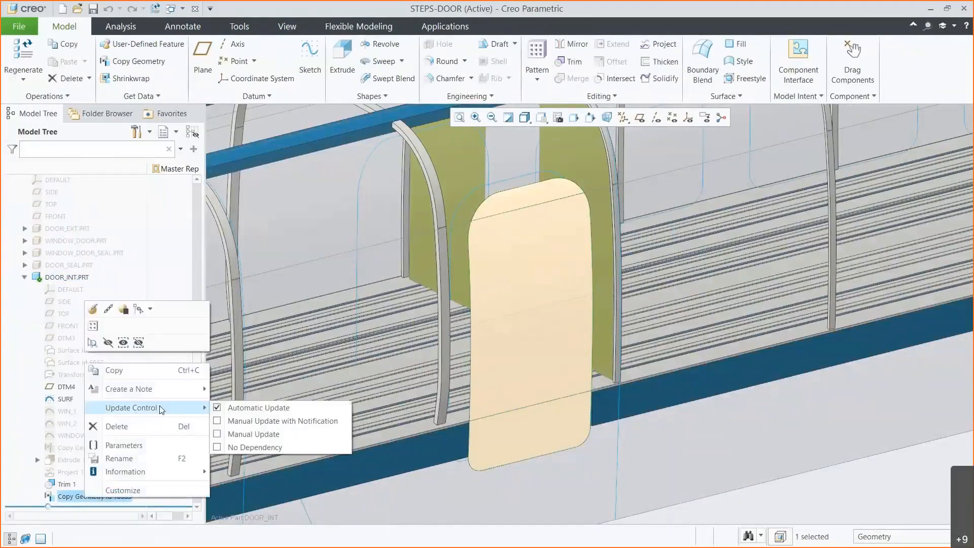
left_click(233, 420)
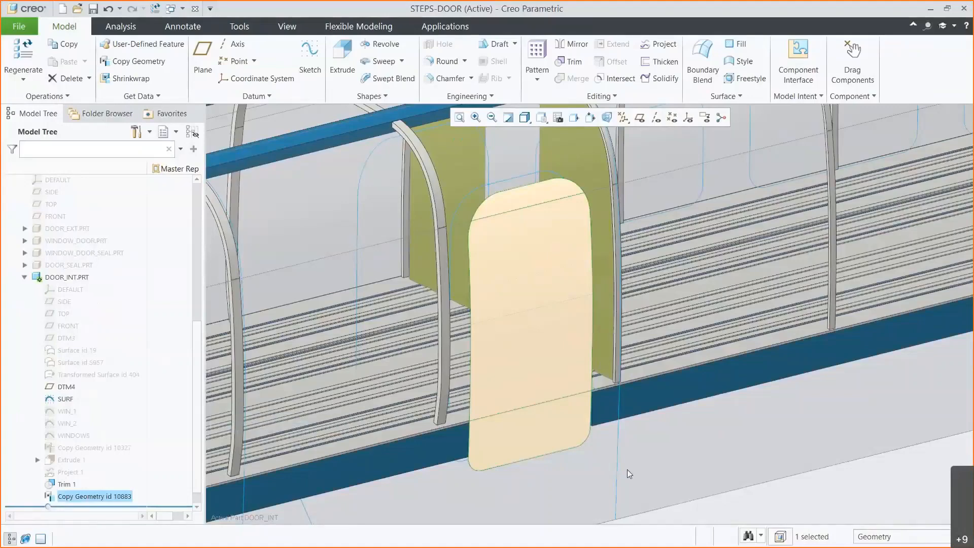
Switch the selection filter to Quilt and close the filter hint, choosing not to show it in the future
left_click(893, 536)
left_click(878, 471)
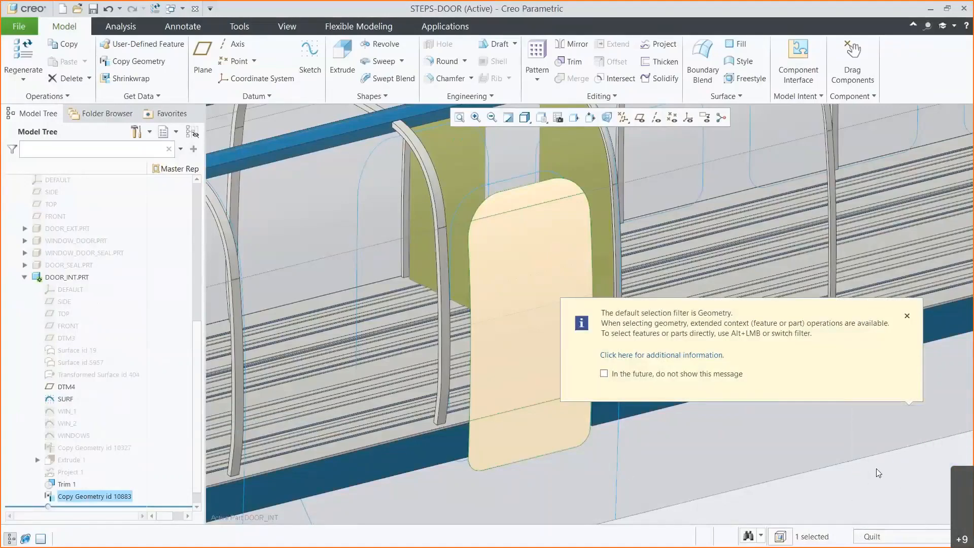
left_click(728, 374)
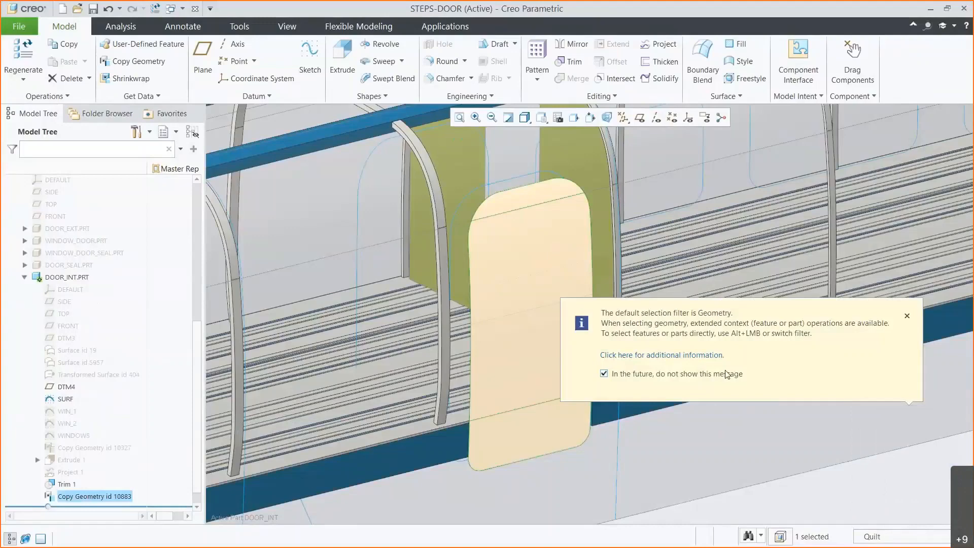
left_click(907, 316)
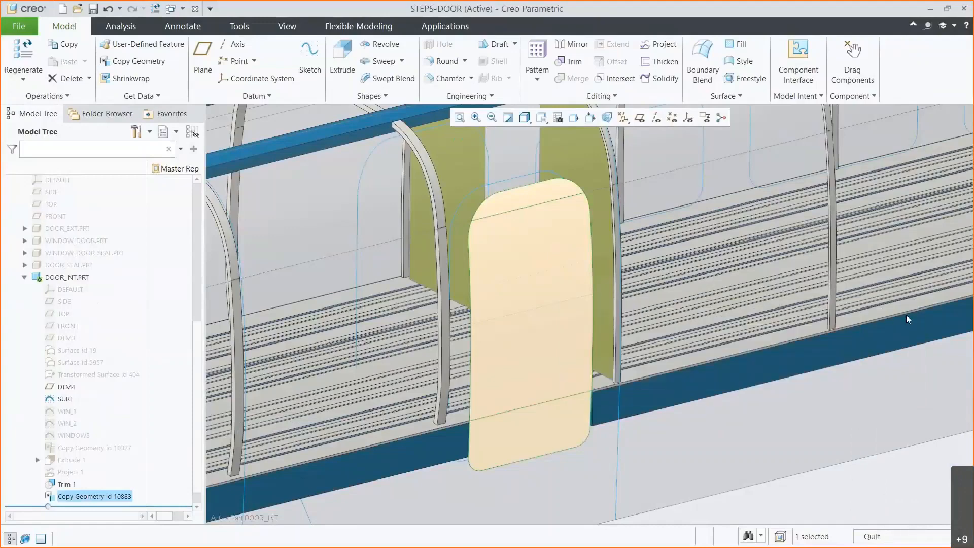
Thicken the door quilt into solid material by 70, with the direction flipped toward the car interior
left_click(546, 342)
left_click(597, 291)
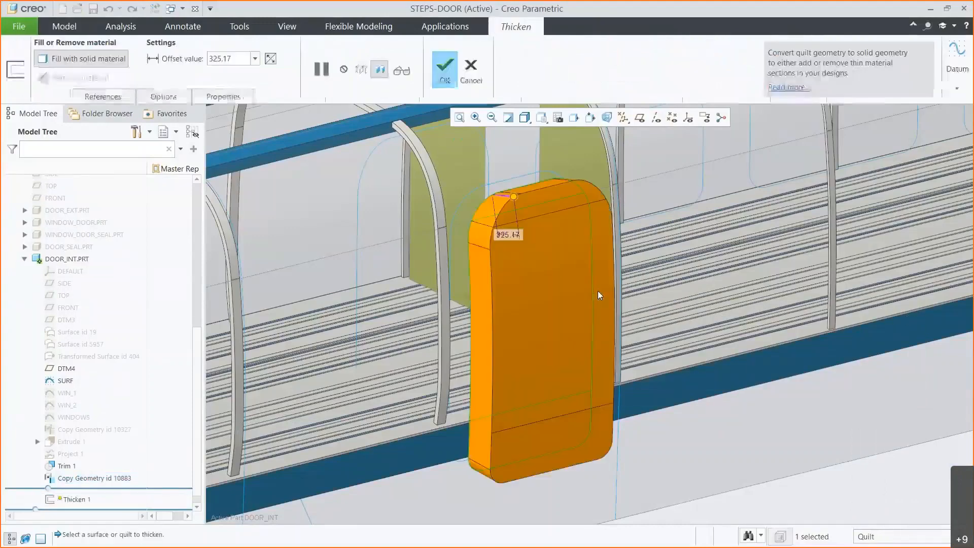
left_click(503, 194)
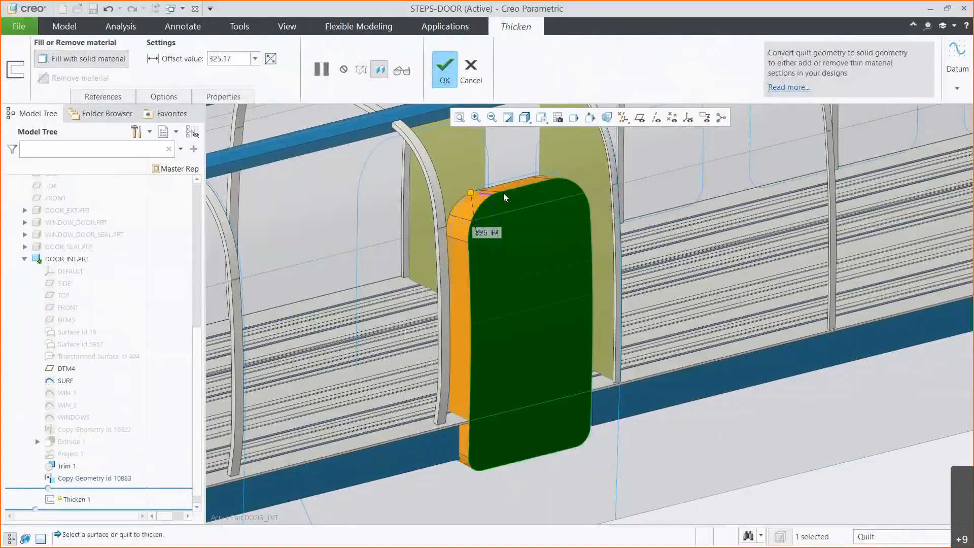
key("Return")
middle_click(489, 232)
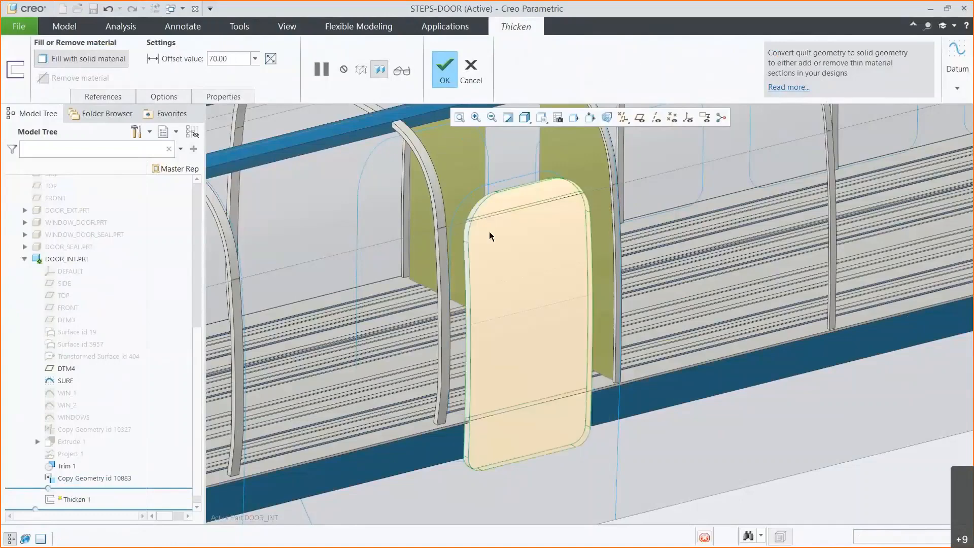
Extrude the WINDOWS sketch with material removal to cut the two window openings in DOOR_INT.PRT
left_click(81, 417)
left_click(93, 373)
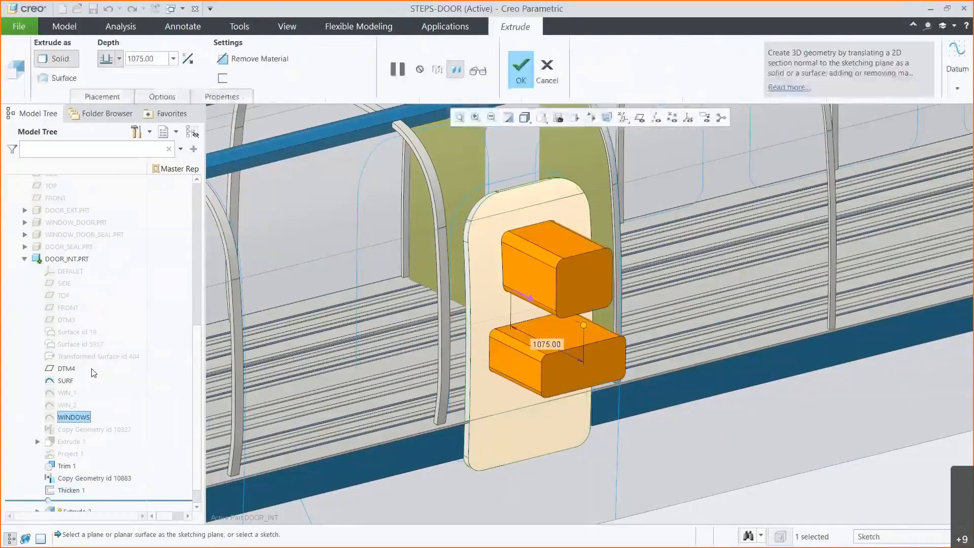
right_click(296, 407)
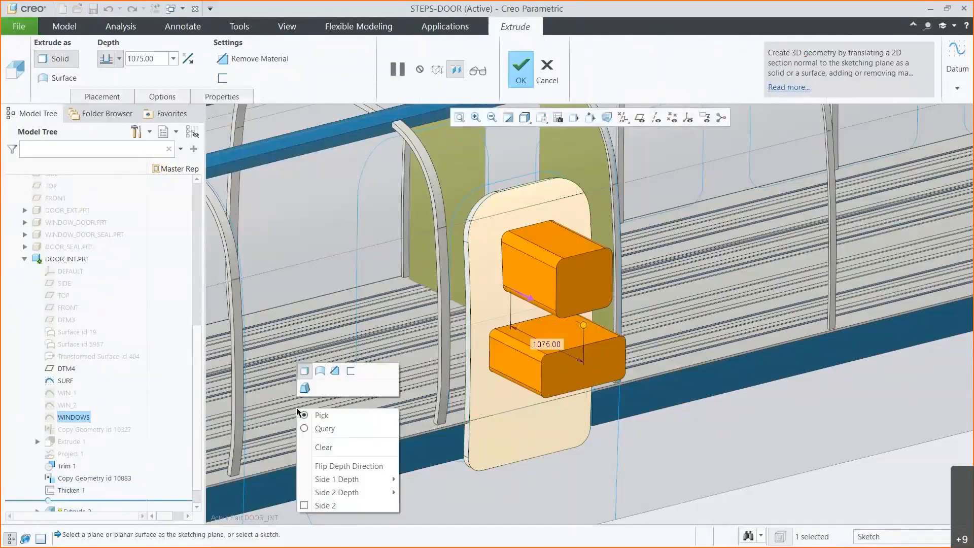
left_click(334, 371)
middle_click(332, 370)
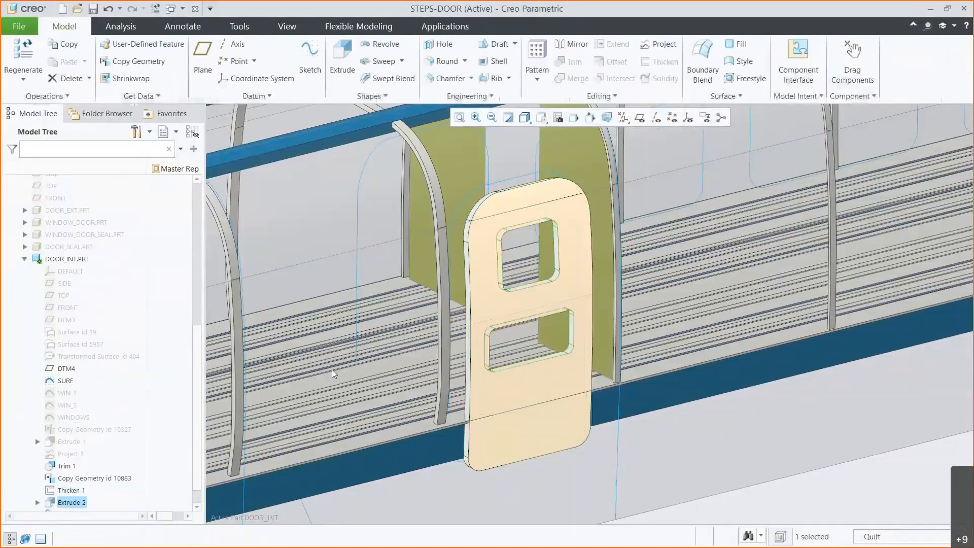
Shell the inner door panel to a thickness of 5, removing its three outward-facing surfaces
left_click(498, 64)
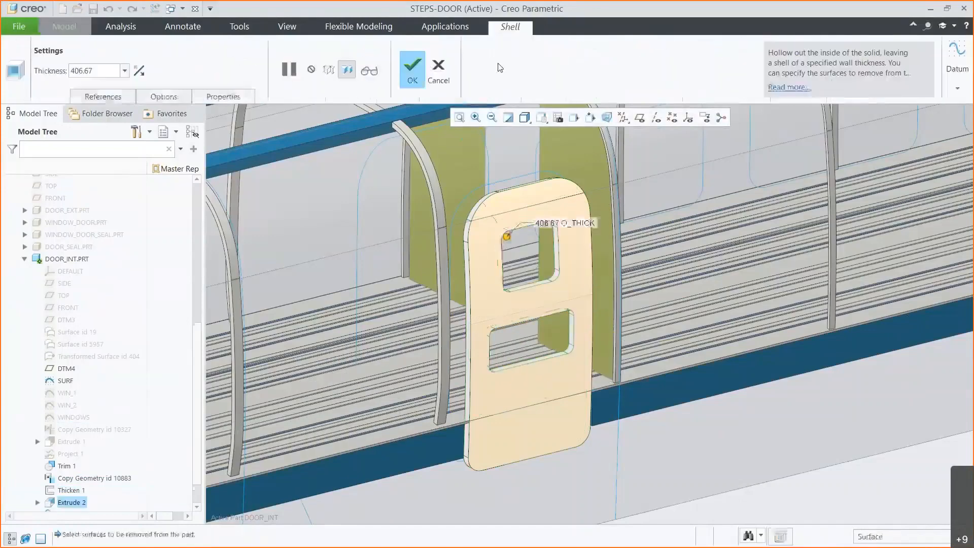
left_click(531, 192)
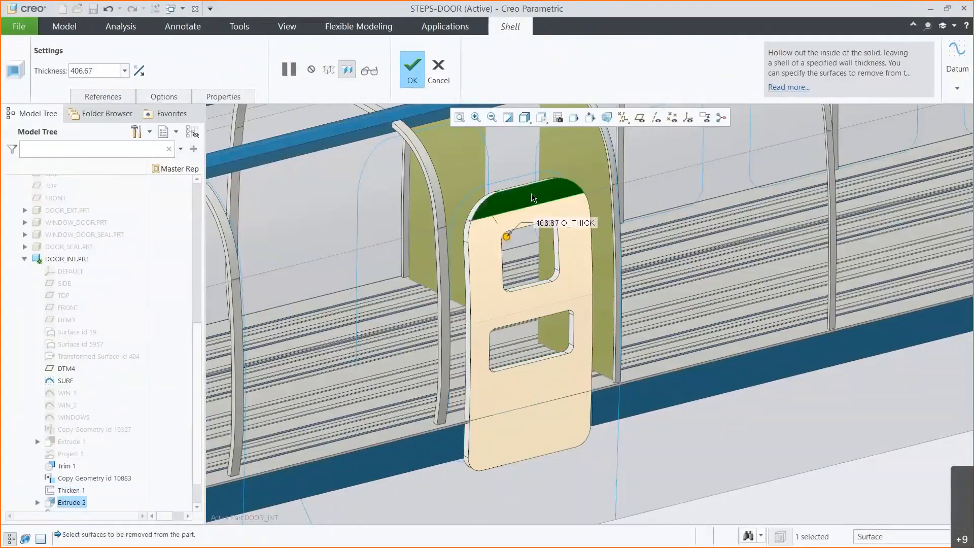
left_click(520, 306, "ctrl")
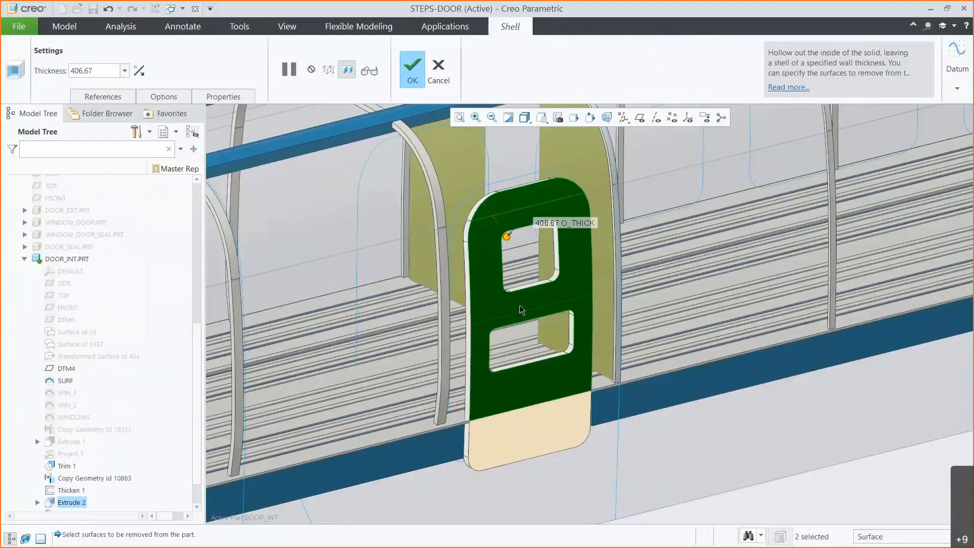
left_click(507, 430, "ctrl")
double_click(561, 222)
type("5")
key("Return")
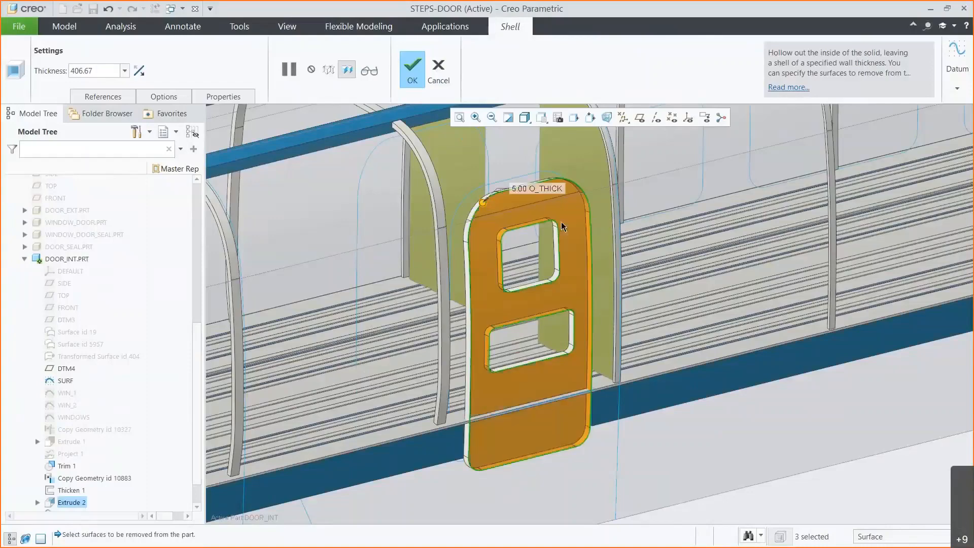
middle_click(561, 221)
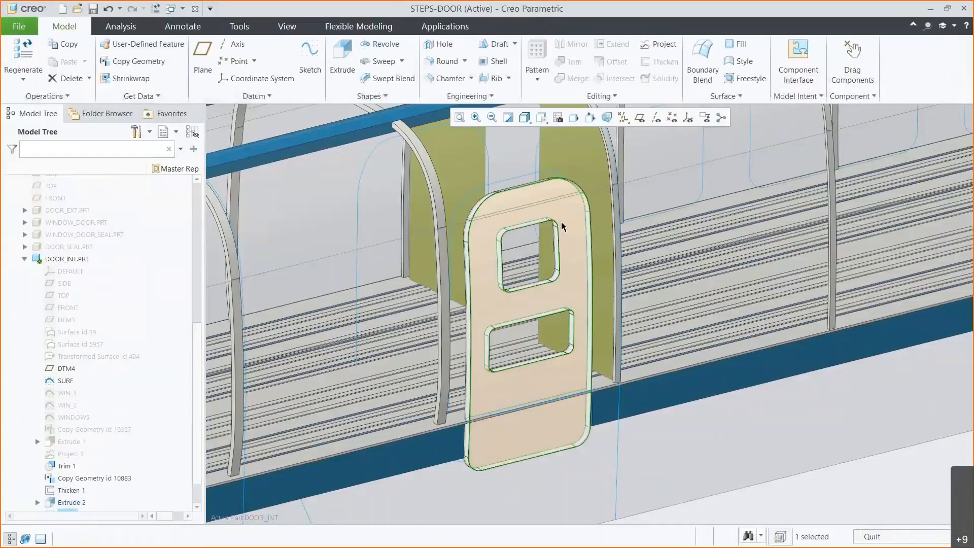
Reactivate STEPS-DOOR.ASM, show the hidden parts from DOOR_EXT.PRT through DOOR_SEAL.PRT, and restore the default view orientation
key("ctrl+a")
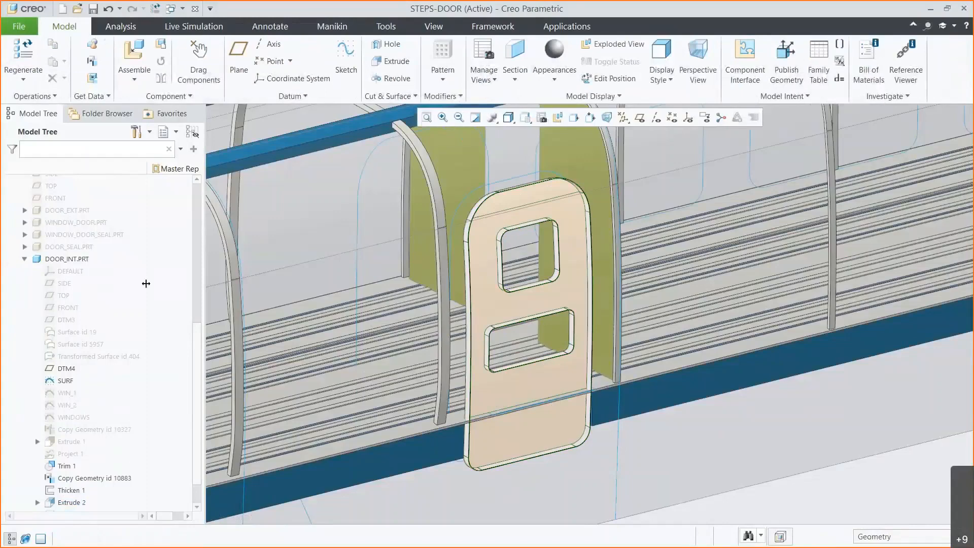
left_click(24, 258)
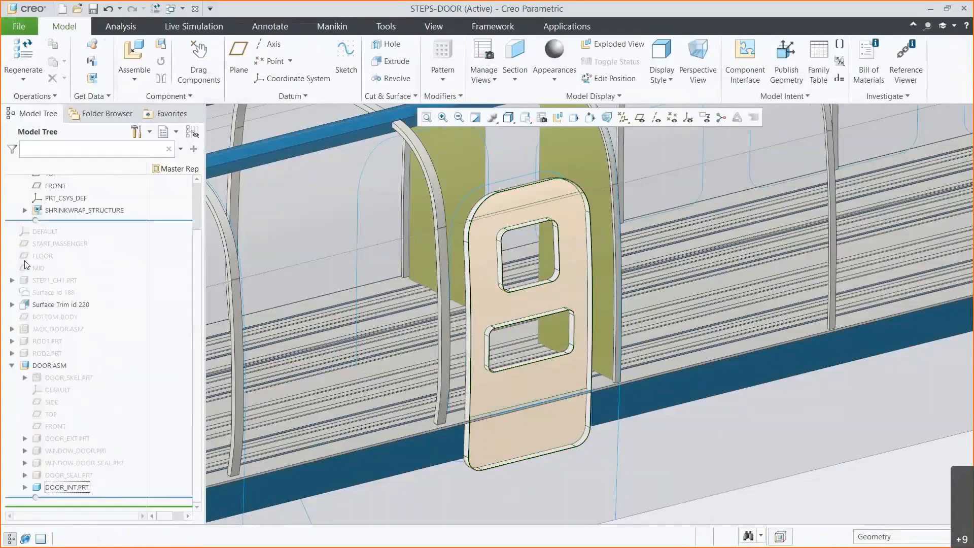
left_click(61, 438)
left_click(61, 474, "shift")
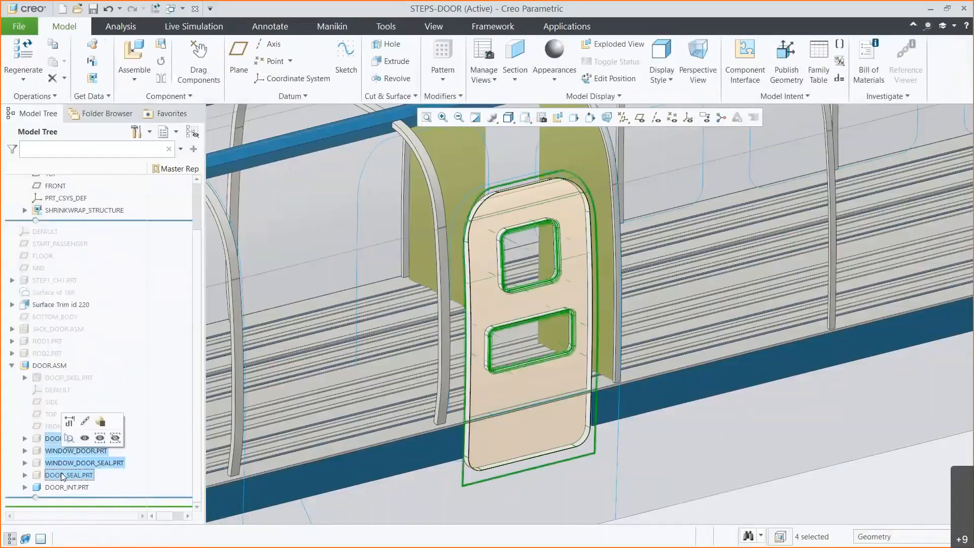
left_click(84, 438)
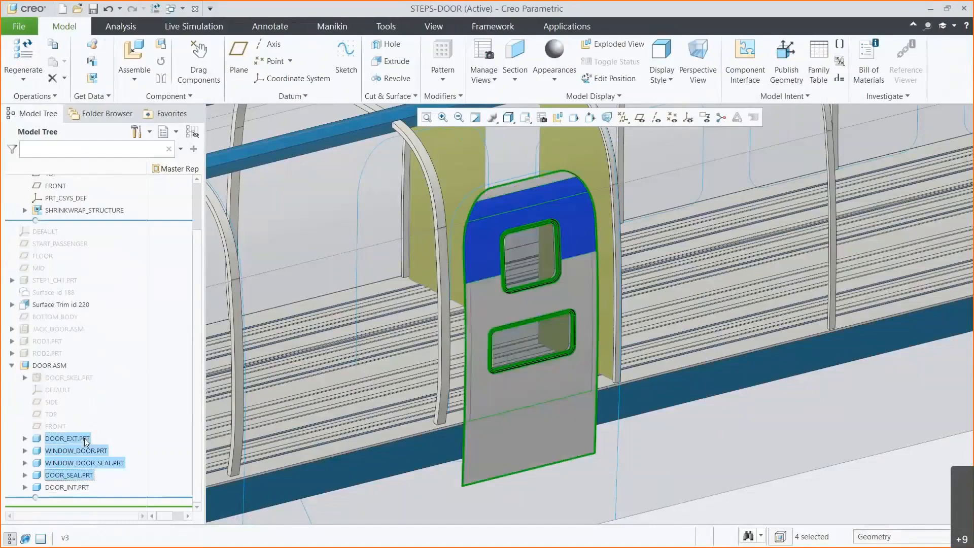
key("ctrl+d")
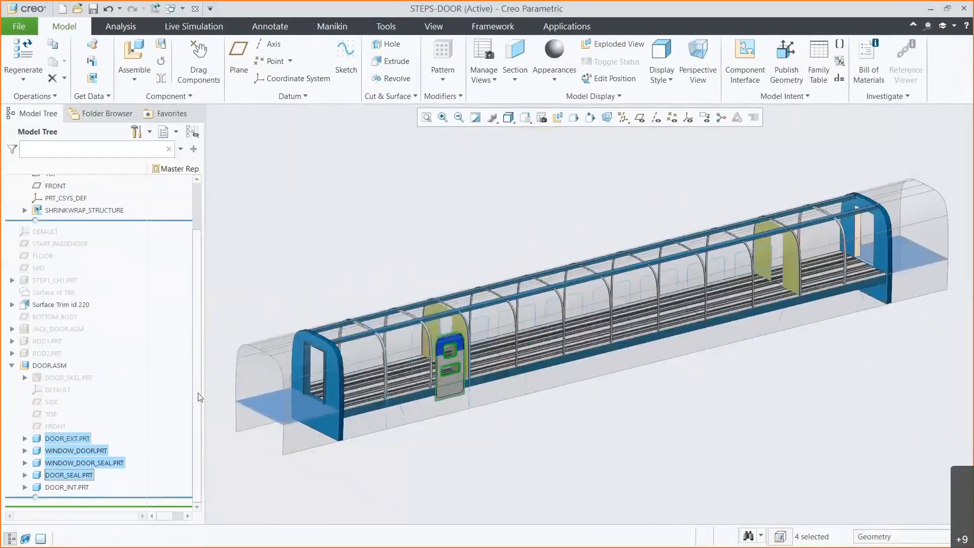
scroll(198, 347, "up", 2)
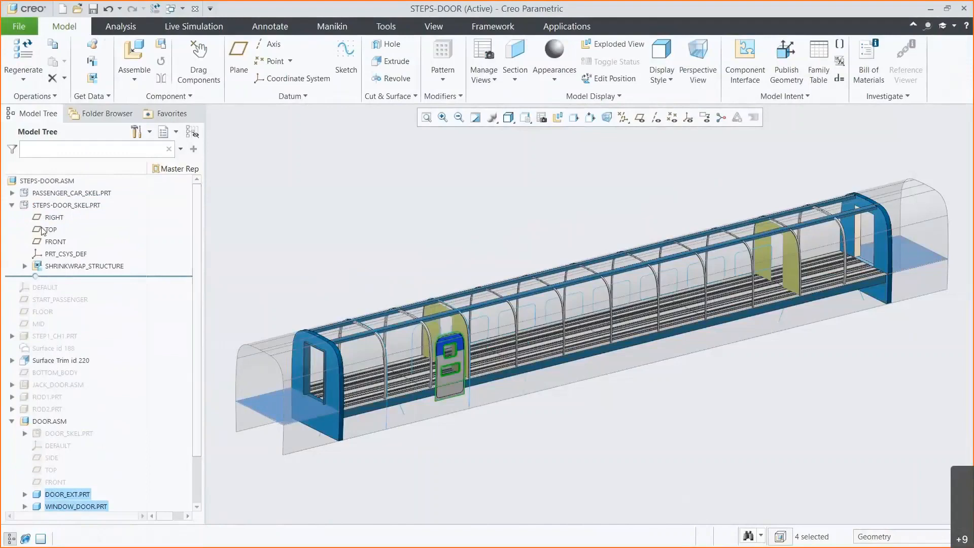
Hide STEPS-DOOR_SKEL.PRT, save STEPS-DOOR.ASM and close its window to return to TRAIN.ASM
left_click(12, 205)
left_click(46, 207)
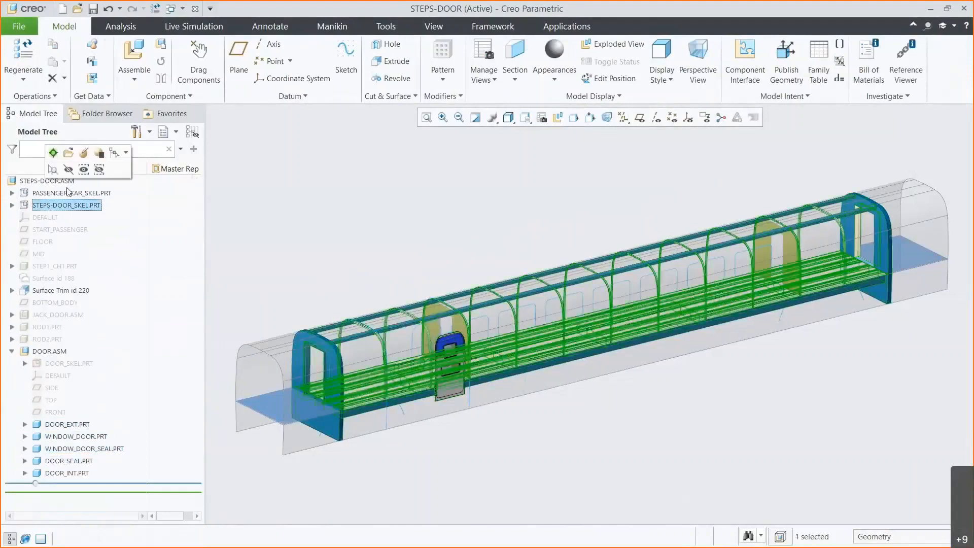
left_click(69, 169)
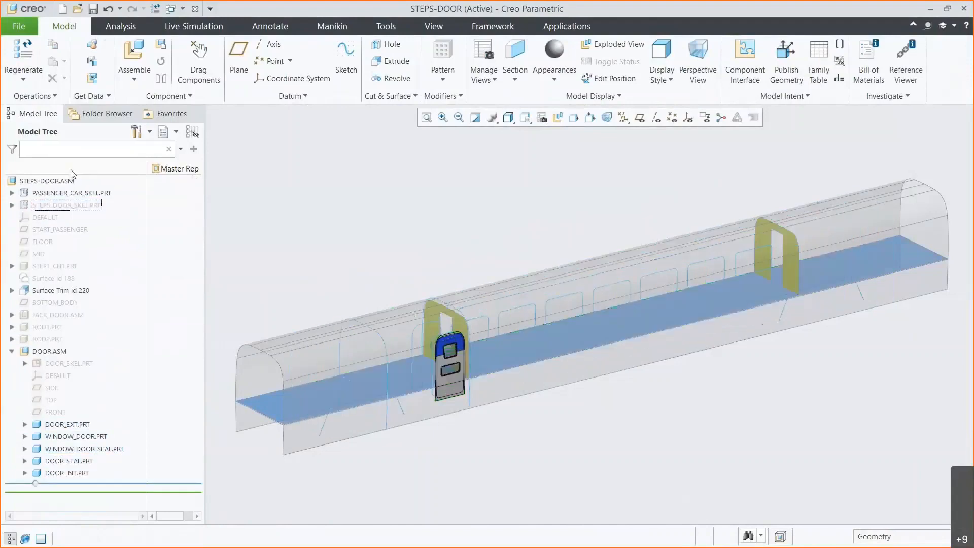
left_click(93, 9)
left_click(194, 8)
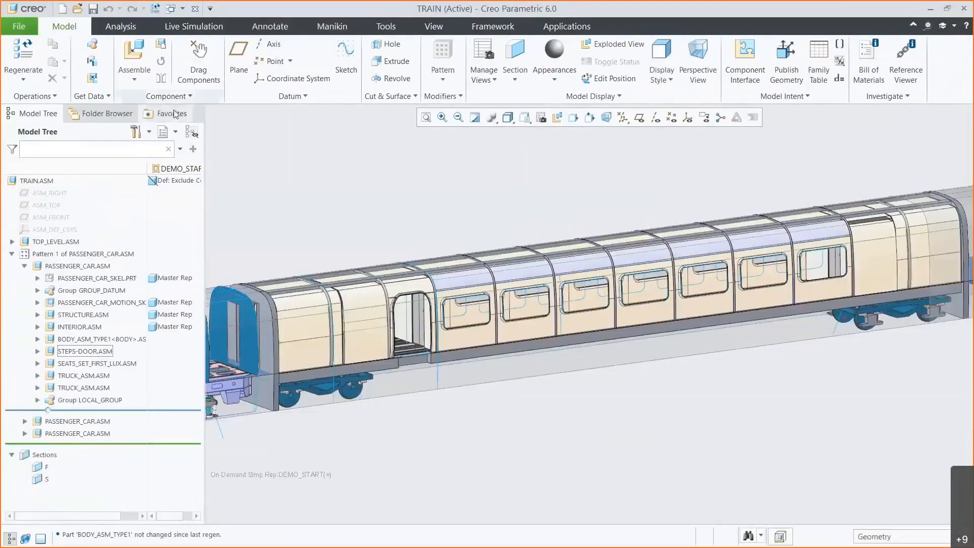
Set the representation of STEPS-DOOR.ASM in the train assembly to Master
left_click(90, 352)
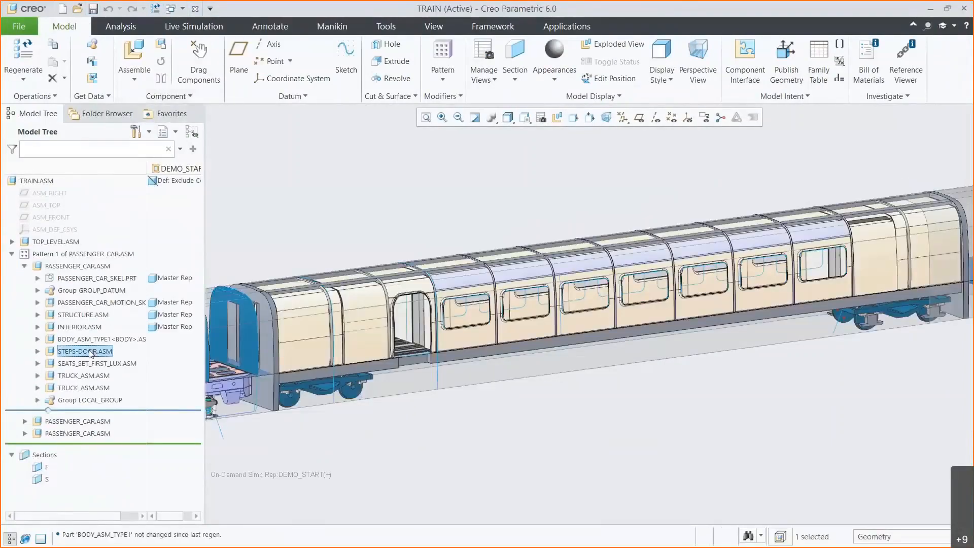
right_click(90, 352)
mouse_move(177, 234)
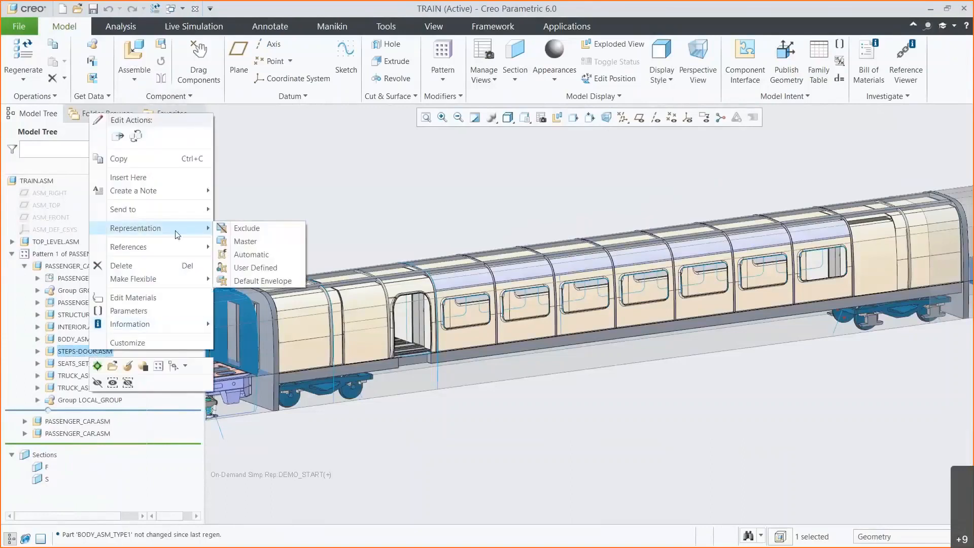
left_click(243, 242)
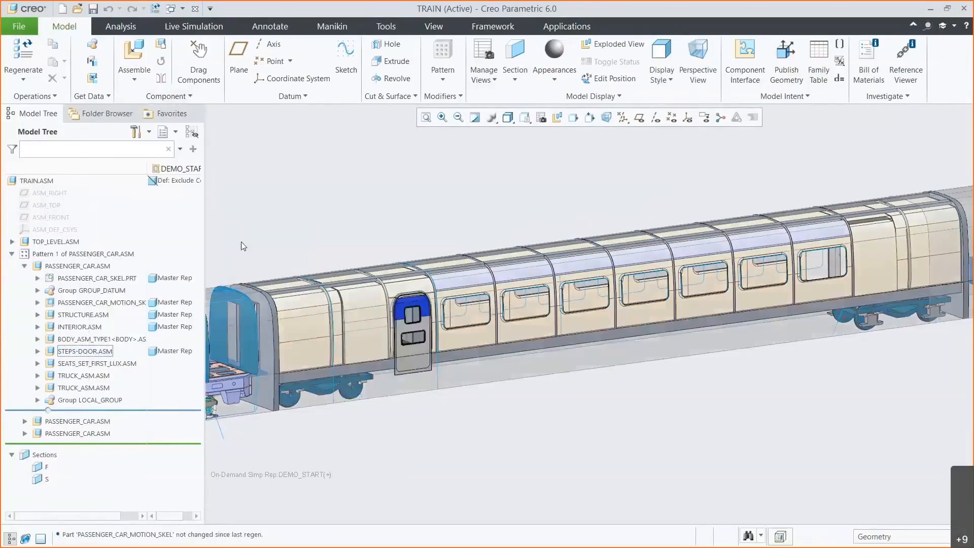
Set SEATS_SET_FIRST_LUX.ASM and both TRUCK_ASM.ASM components to the Master representation
left_click(99, 364)
left_click(98, 387, "shift")
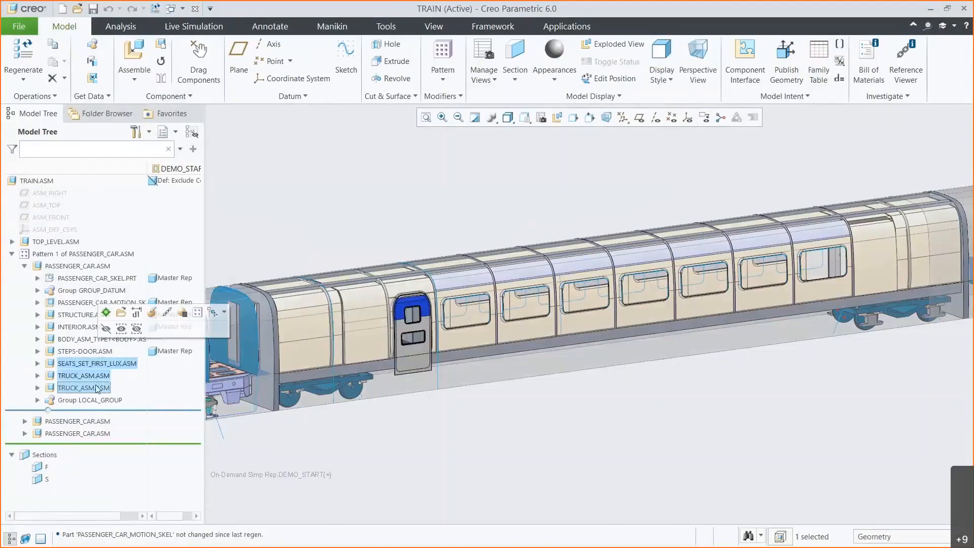
right_click(98, 387)
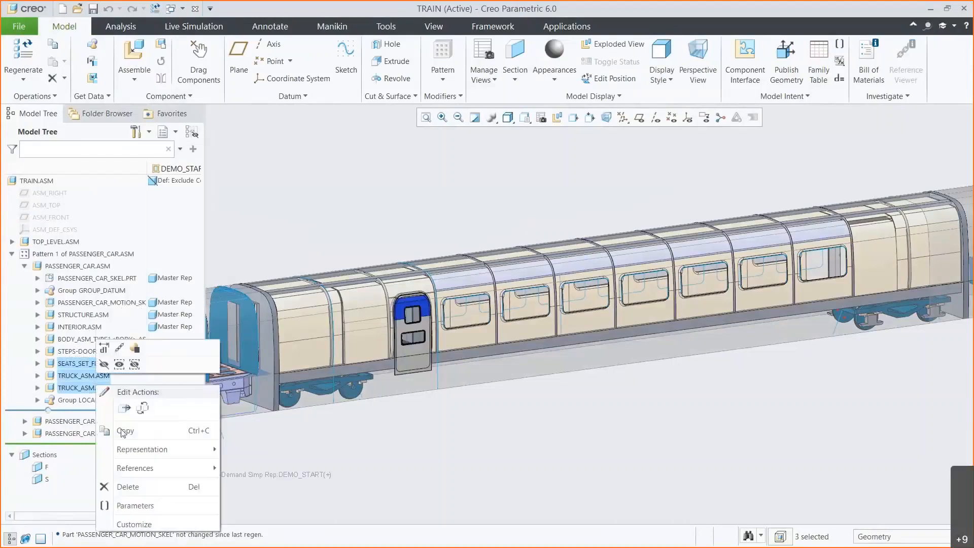
mouse_move(161, 451)
left_click(246, 462)
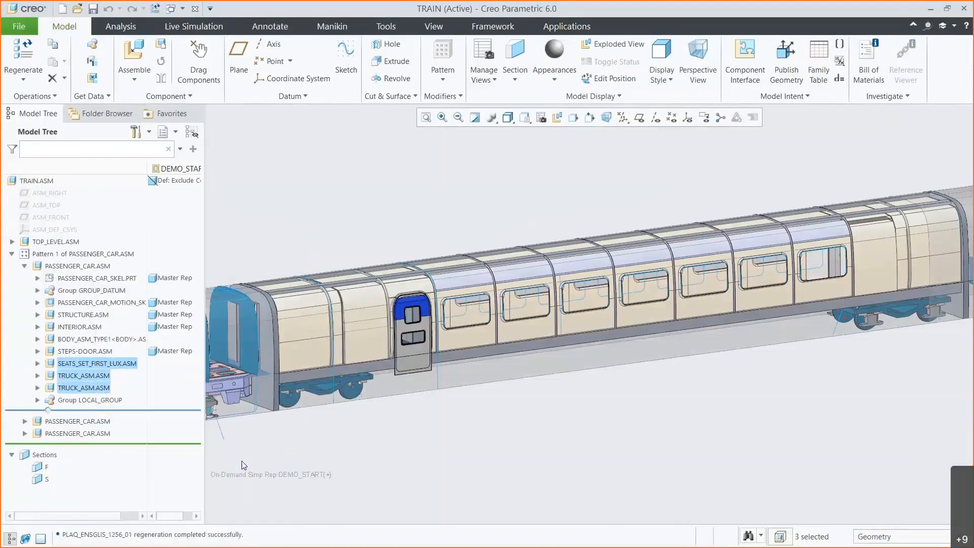
Set the car body BODY_ASM_TYPE1 to the Master representation
left_click(89, 339)
right_click(89, 340)
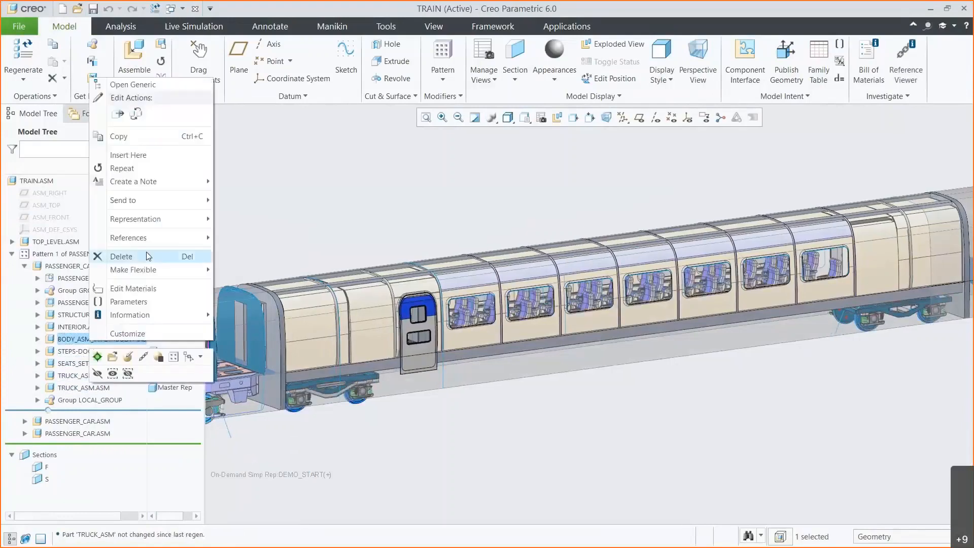
mouse_move(178, 219)
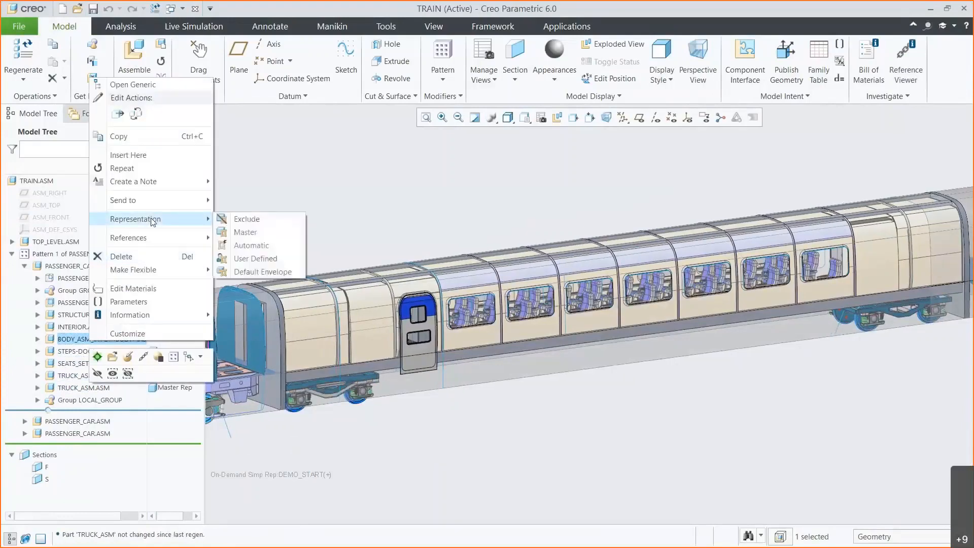
left_click(242, 233)
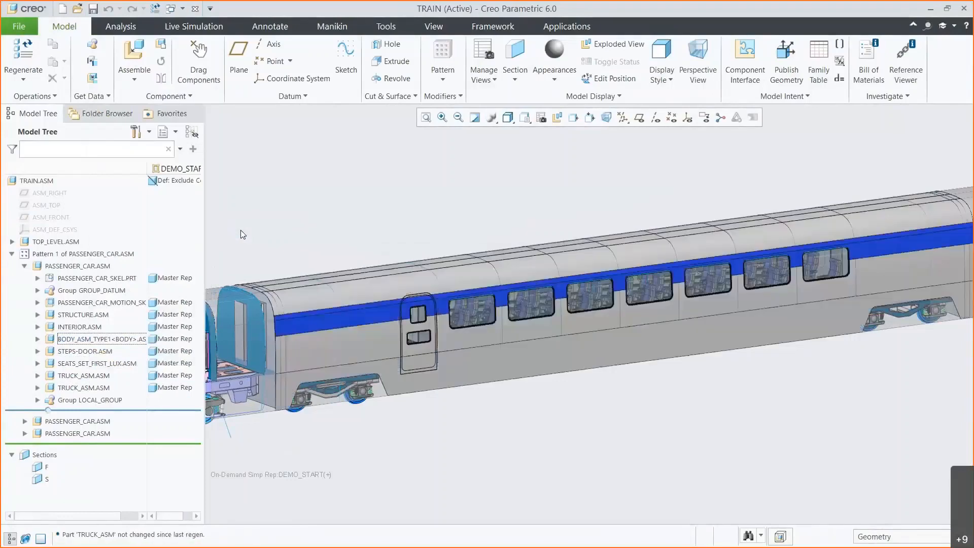
Erase all objects that are not displayed from the session
left_click(19, 26)
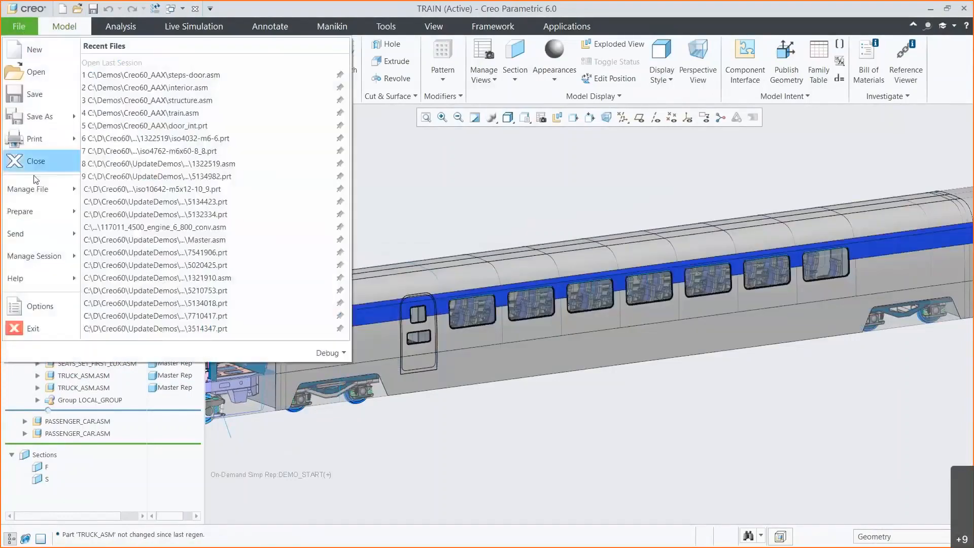
mouse_move(34, 253)
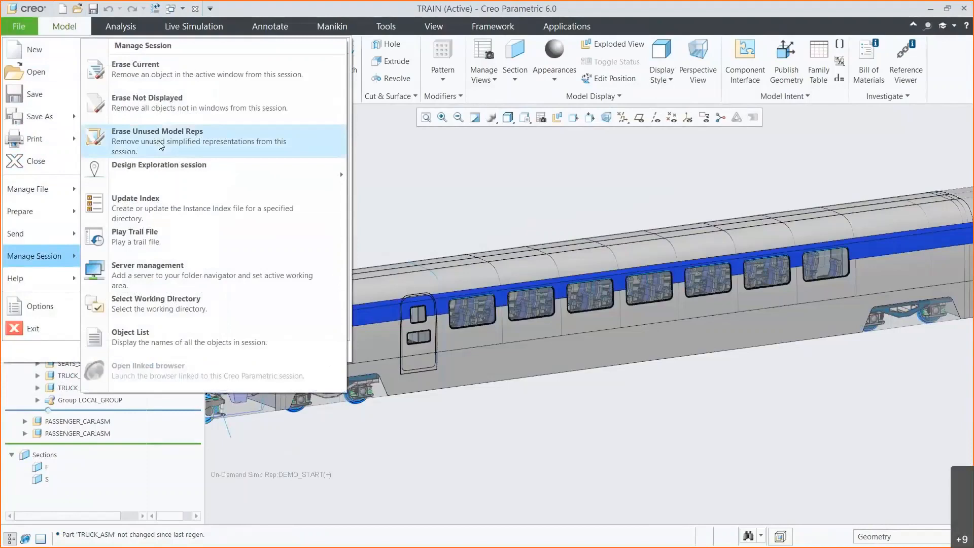
left_click(163, 104)
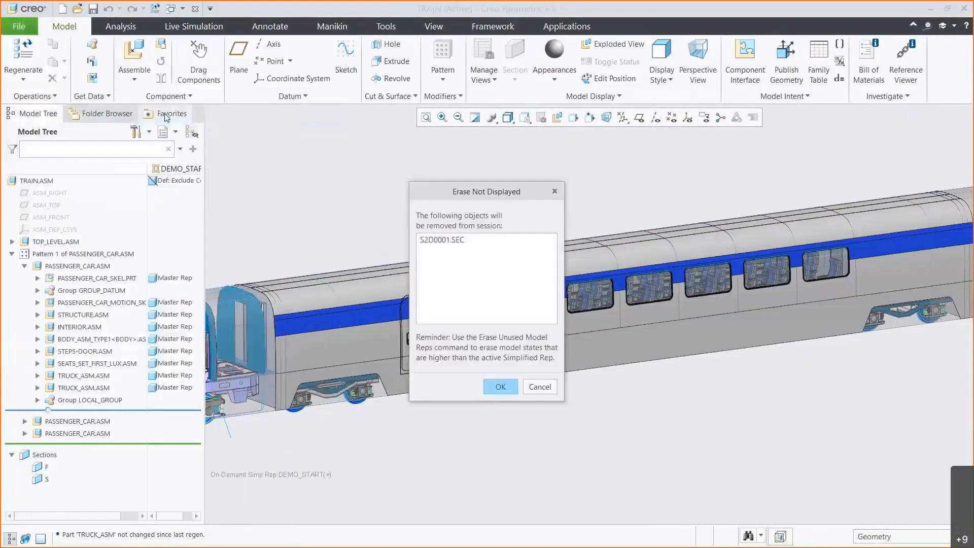
left_click(495, 387)
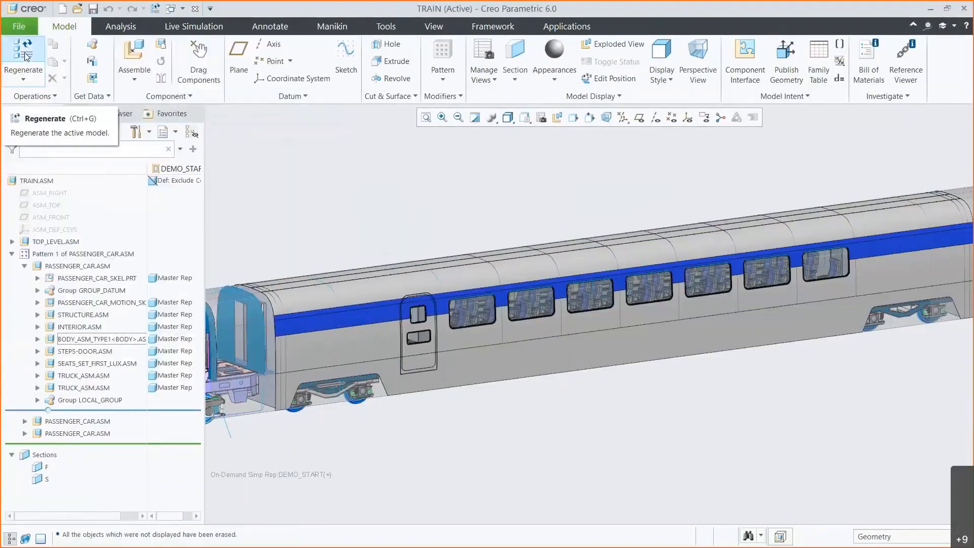
Start a Design Exploration session named Train
left_click(18, 25)
mouse_move(44, 258)
mouse_move(249, 184)
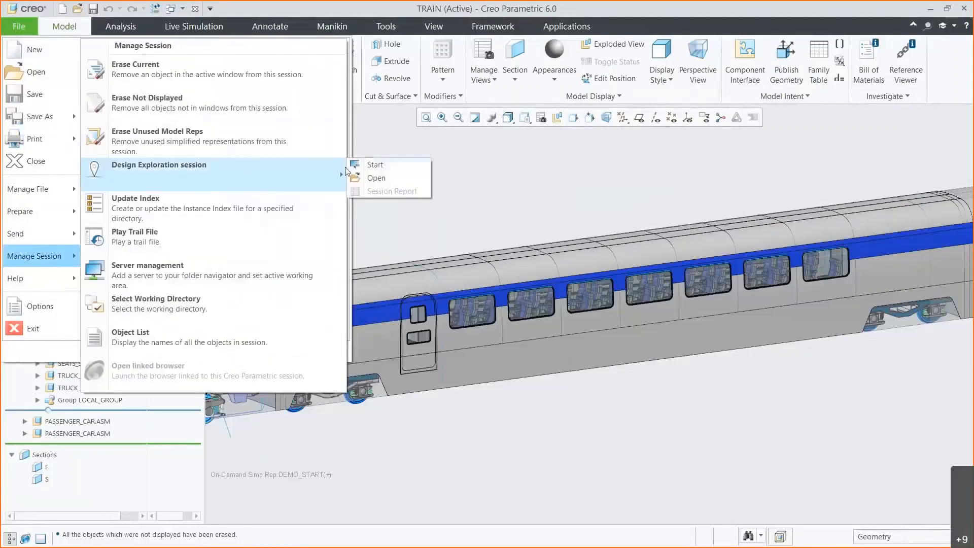
left_click(369, 166)
type("Train")
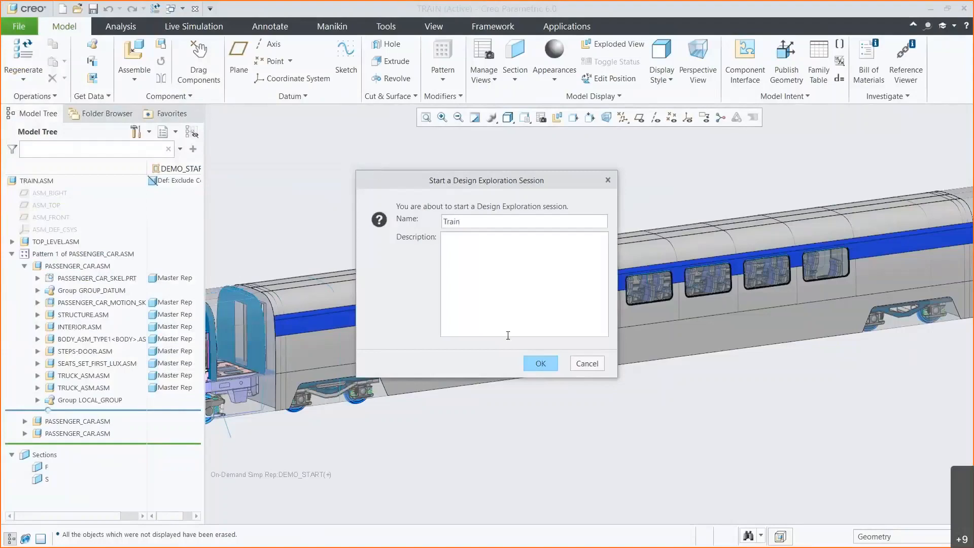
left_click(531, 366)
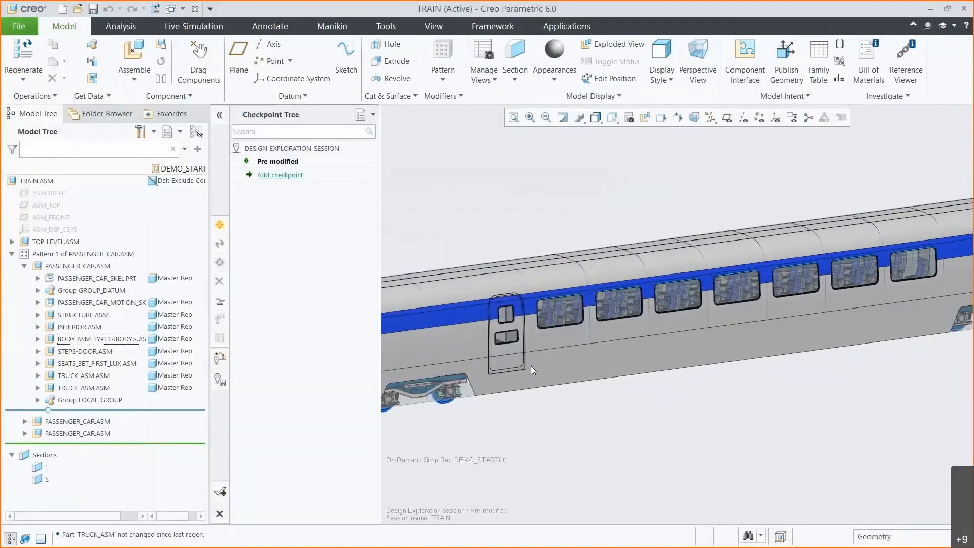
Activate section F and open the TRAIN_PROFILE_NEW sketch of PASSENGER_CAR_SKEL.PRT for editing
left_click(46, 467)
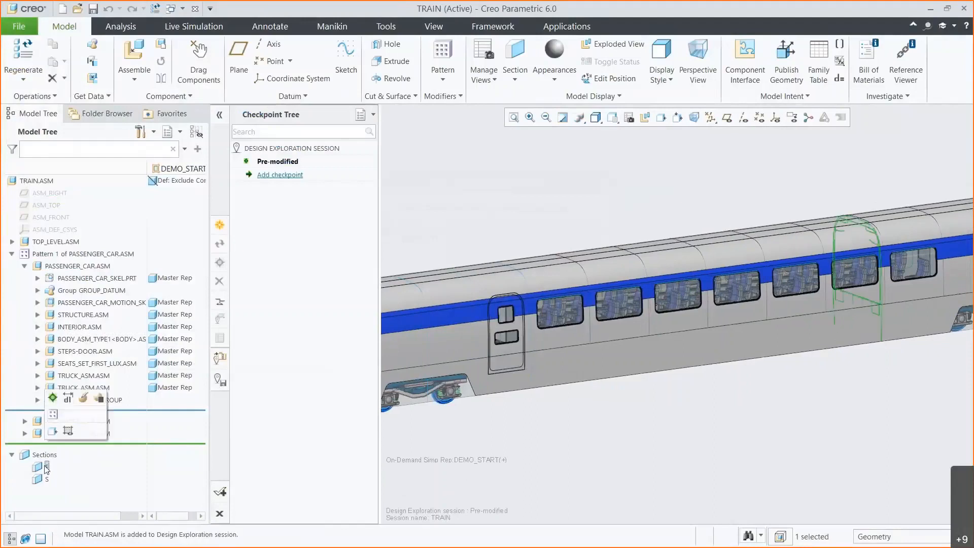
left_click(53, 401)
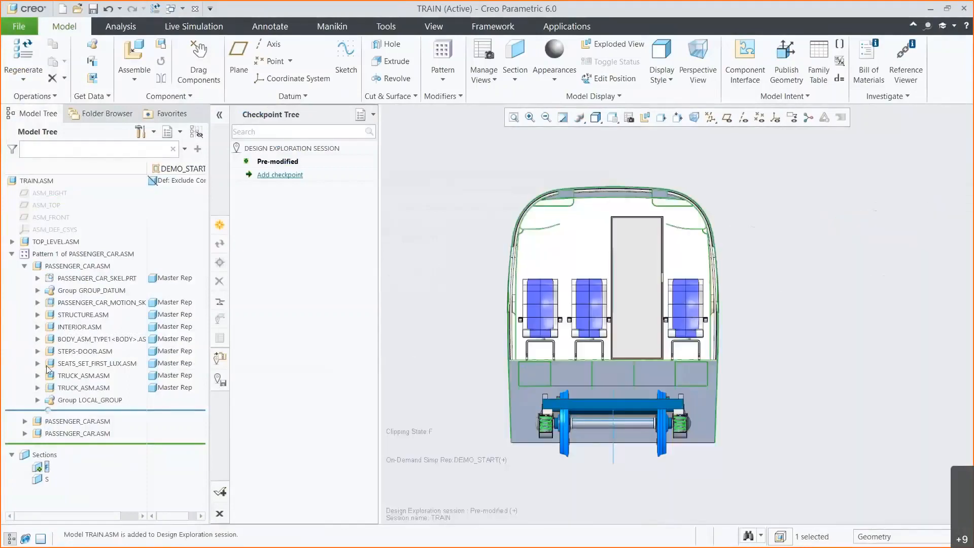
left_click(38, 278)
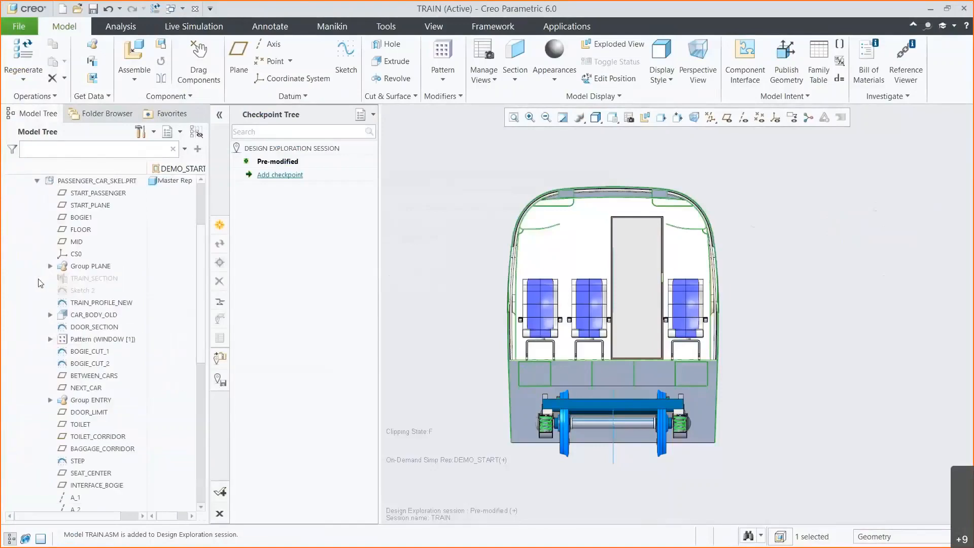
left_click(96, 302)
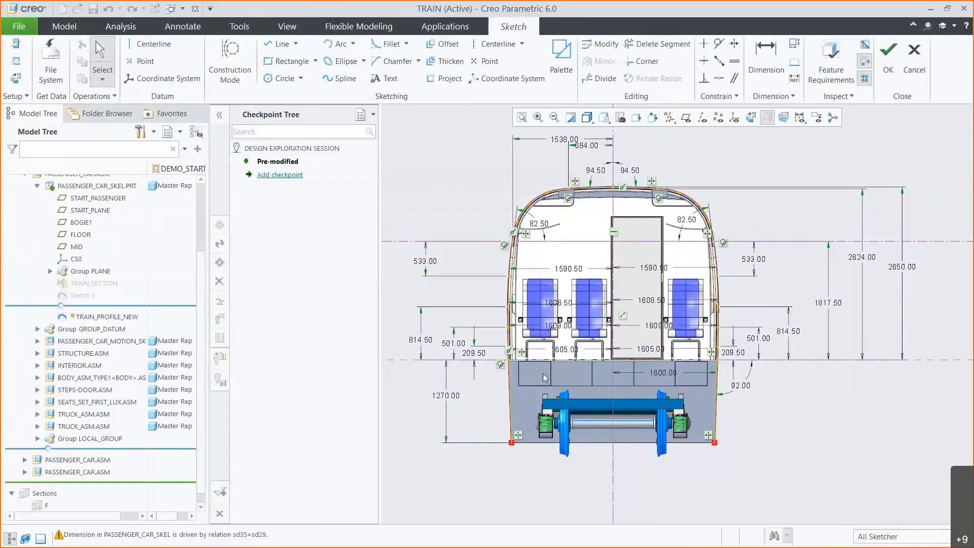
Set the angle of the profile's lower side wall to 100 degrees, accept the sketch and regenerate the model
double_click(740, 385)
type("100")
key("Return")
right_click(781, 389)
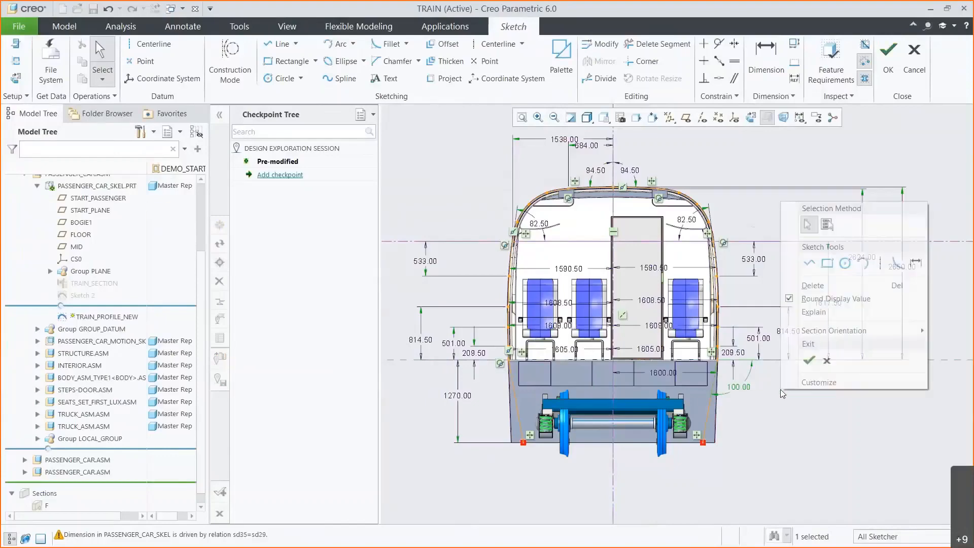
left_click(809, 361)
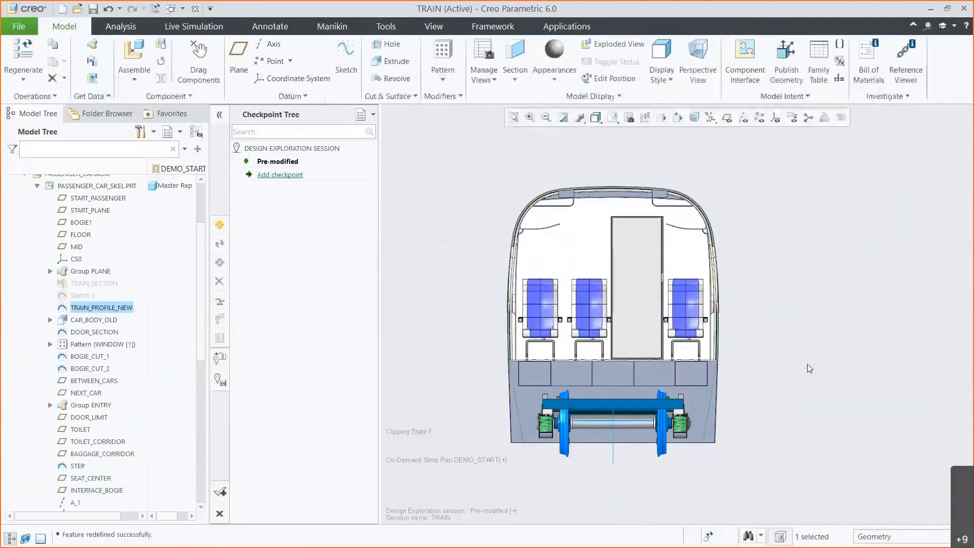
left_click(711, 538)
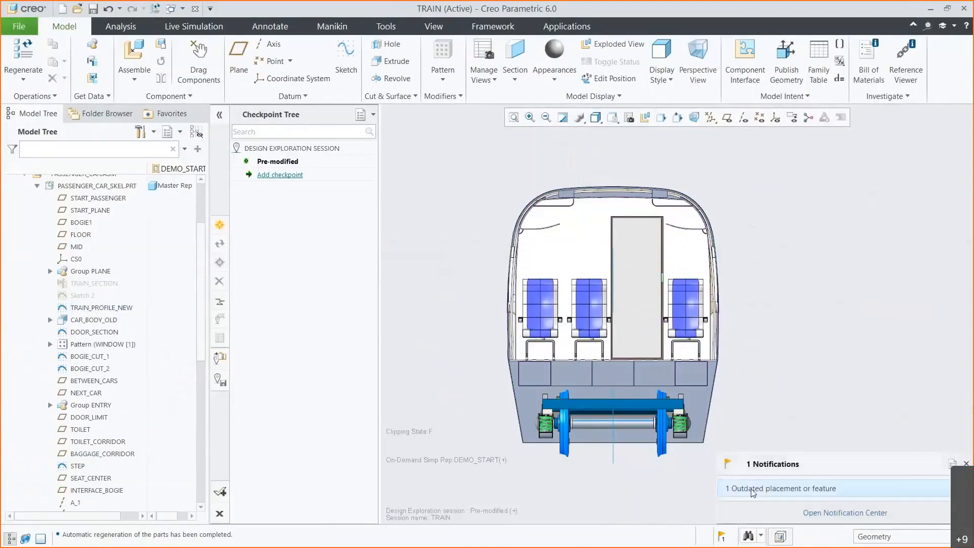
Locate the outdated Copy Geometry feature of DOOR_INT.PRT through its notification, and close the Notification Center
left_click(753, 490)
left_click(365, 199)
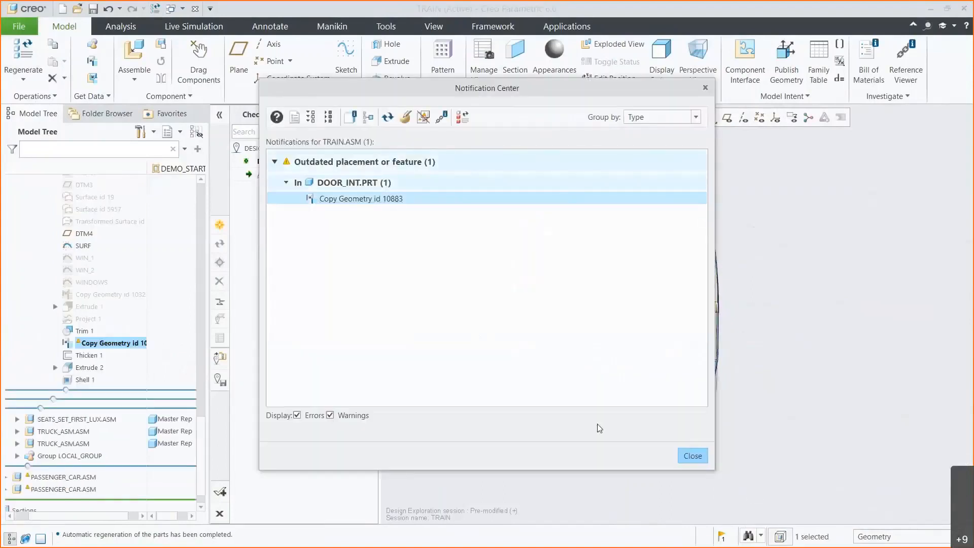
left_click(691, 454)
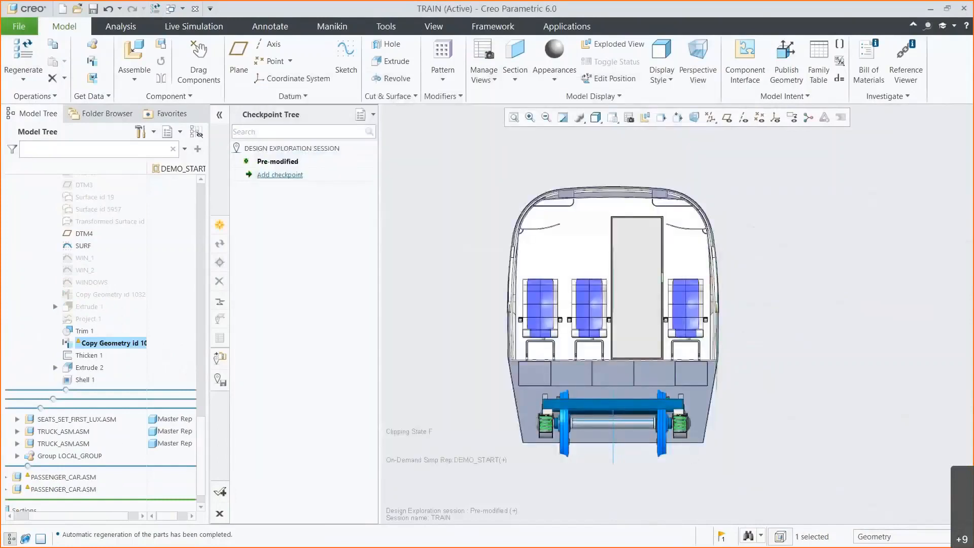
Deactivate section F to show the whole passenger car again
scroll(196, 501, "down", 2)
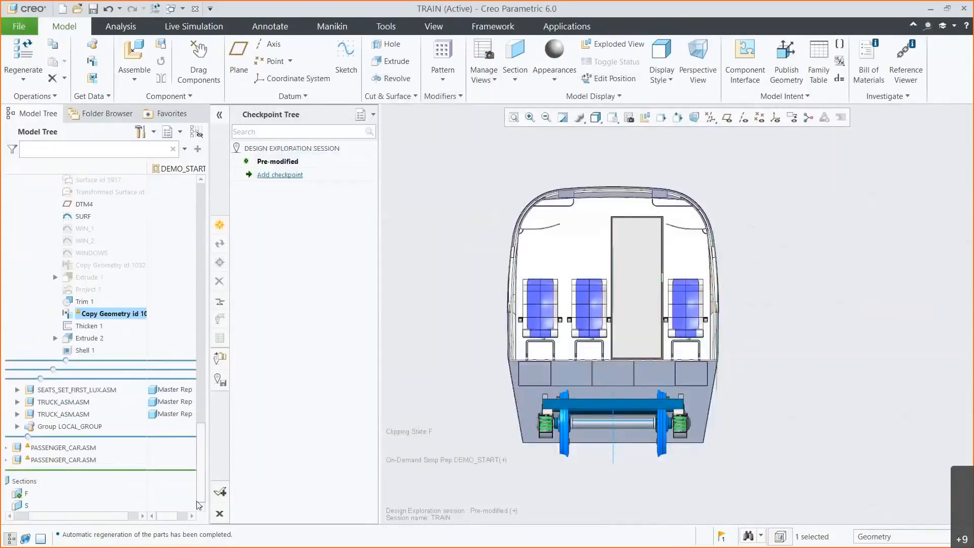
left_click(26, 493)
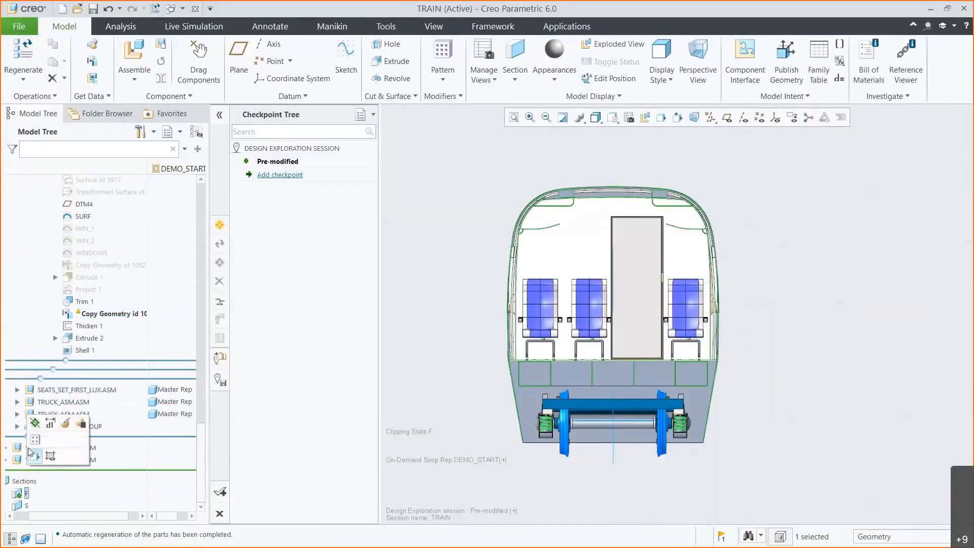
left_click(35, 428)
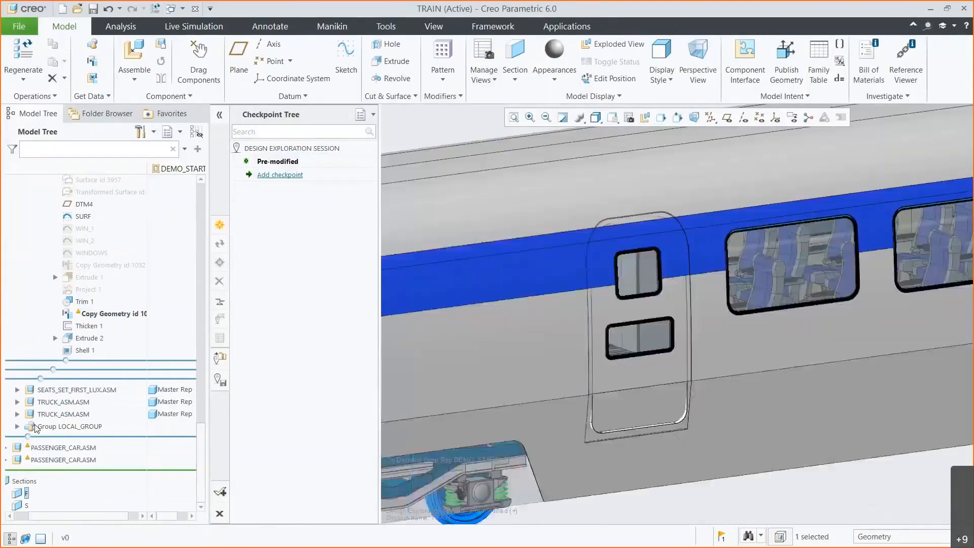
Show the differences for the door's outdated Copy Geometry feature, isolate it and toggle the display of the changed geometry
right_click(114, 314)
mouse_move(162, 374)
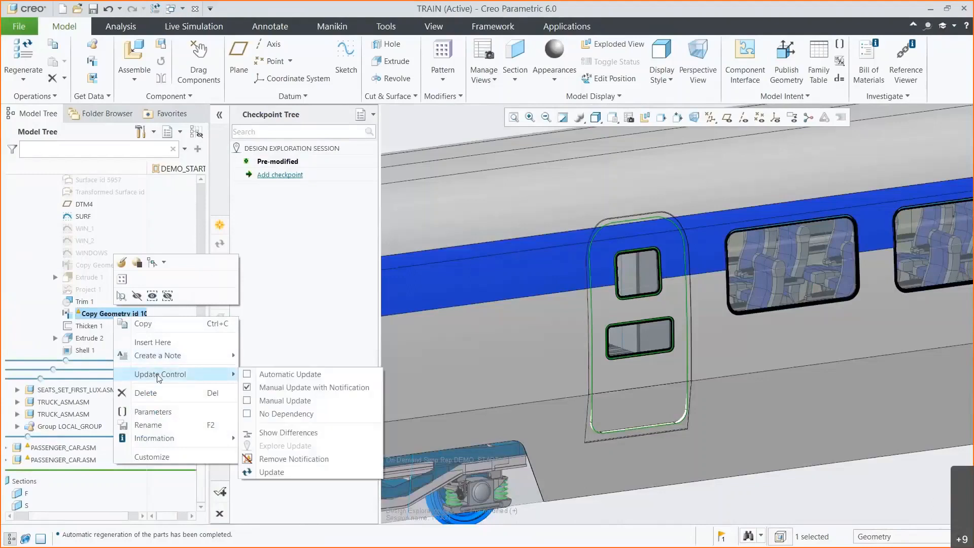
left_click(279, 432)
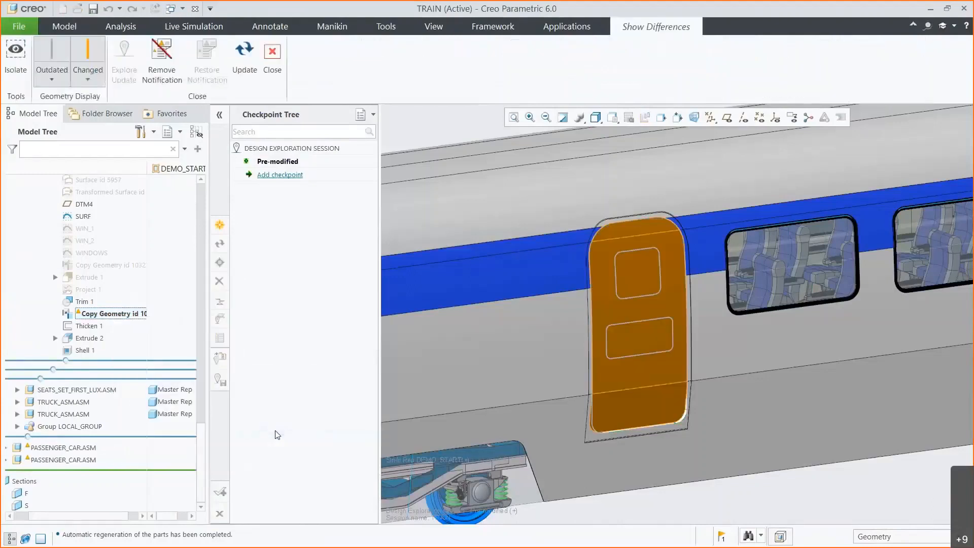
left_click(18, 71)
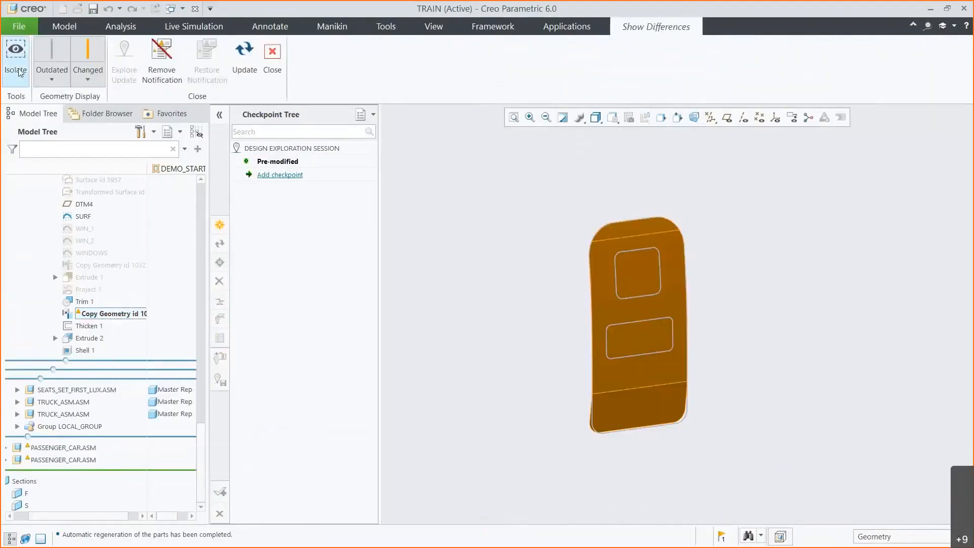
left_click(89, 54)
left_click(89, 54)
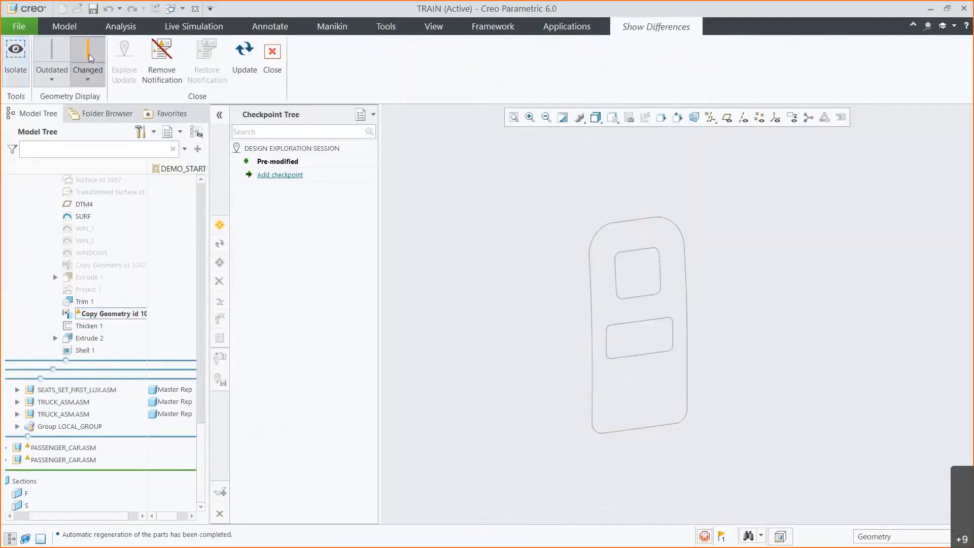
Hide the outdated geometry in the differences display and update the door's Copy Geometry feature with the changed profile
left_click(58, 54)
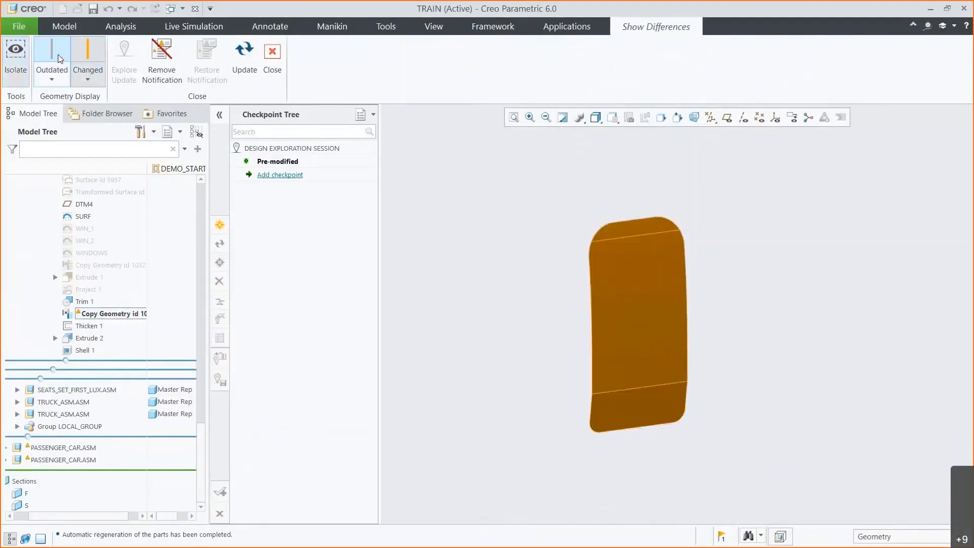
left_click(247, 66)
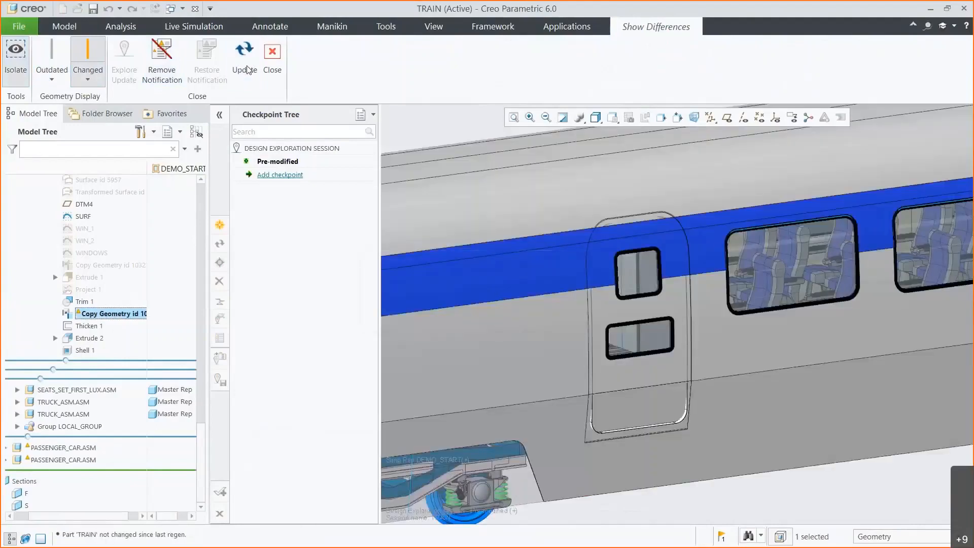
Add a checkpoint named Shell_change to the design exploration session
left_click(271, 175)
type("Shell_change")
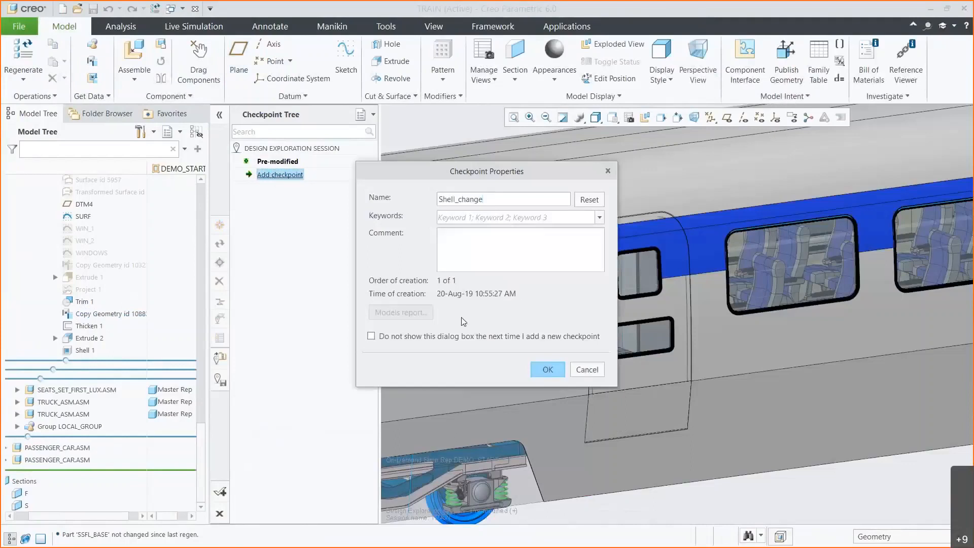
left_click(545, 369)
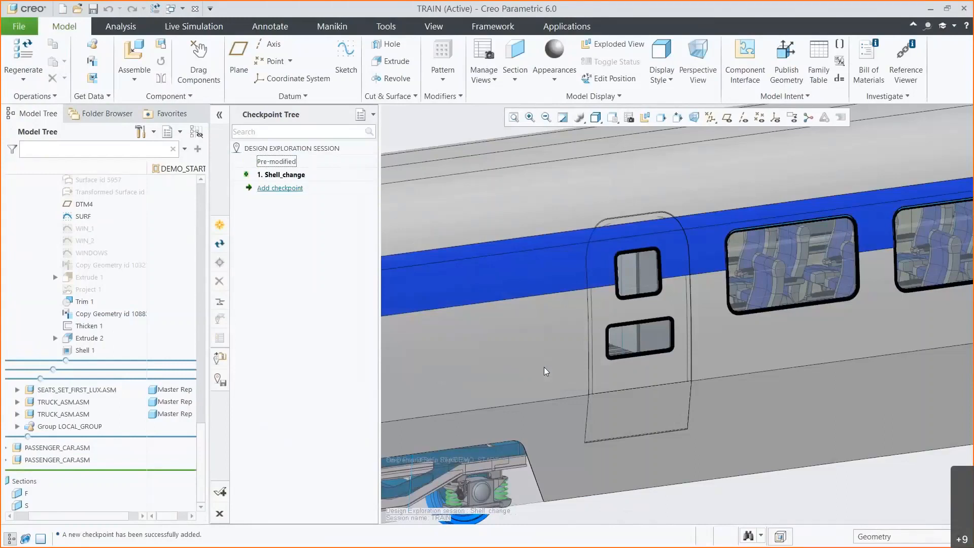
Switch to the PowerPoint presentation and start the slide show from slide 31, "New in Creo"
key("alt+Tab")
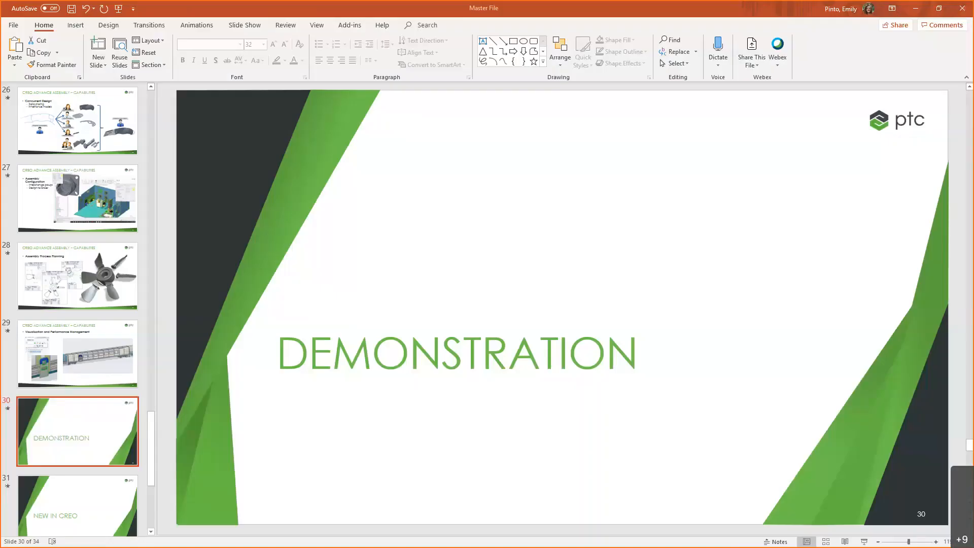
left_click(96, 489)
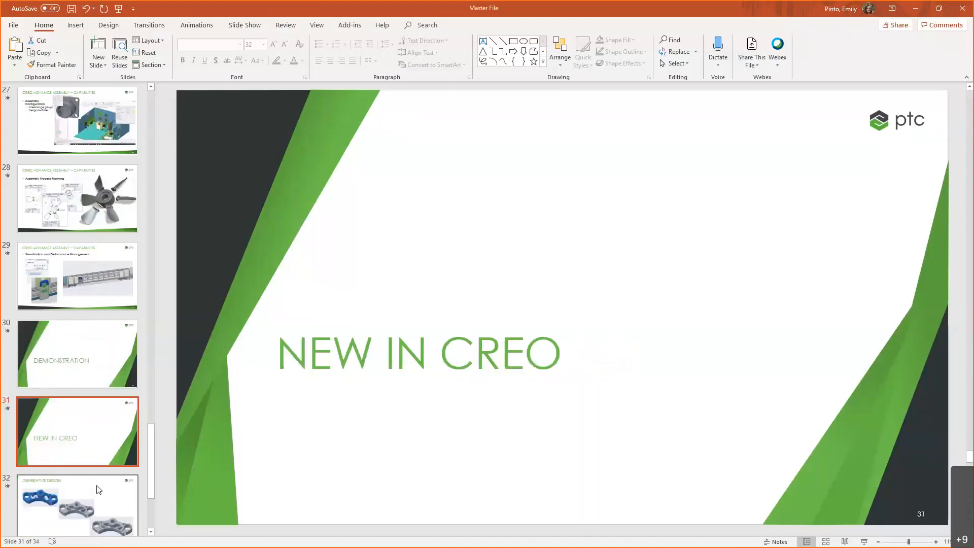
left_click(863, 541)
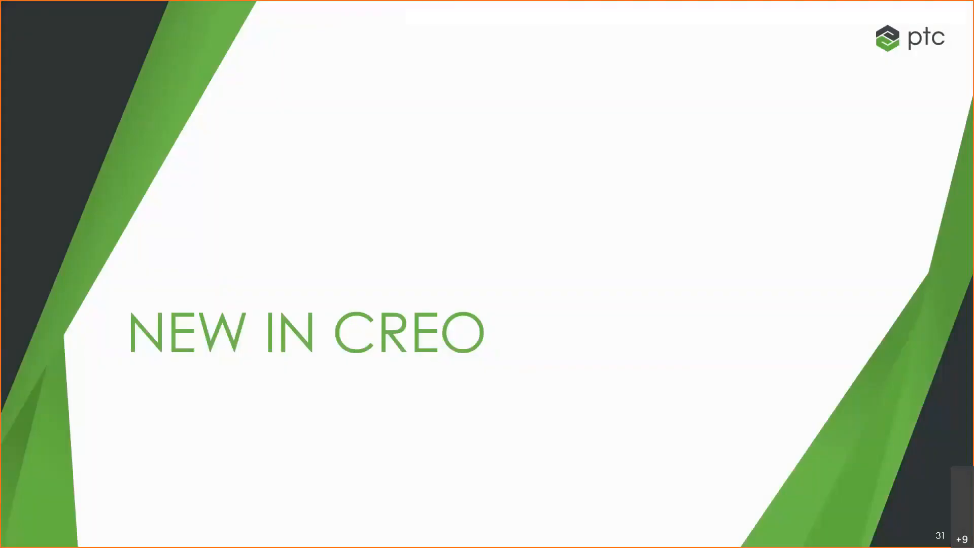